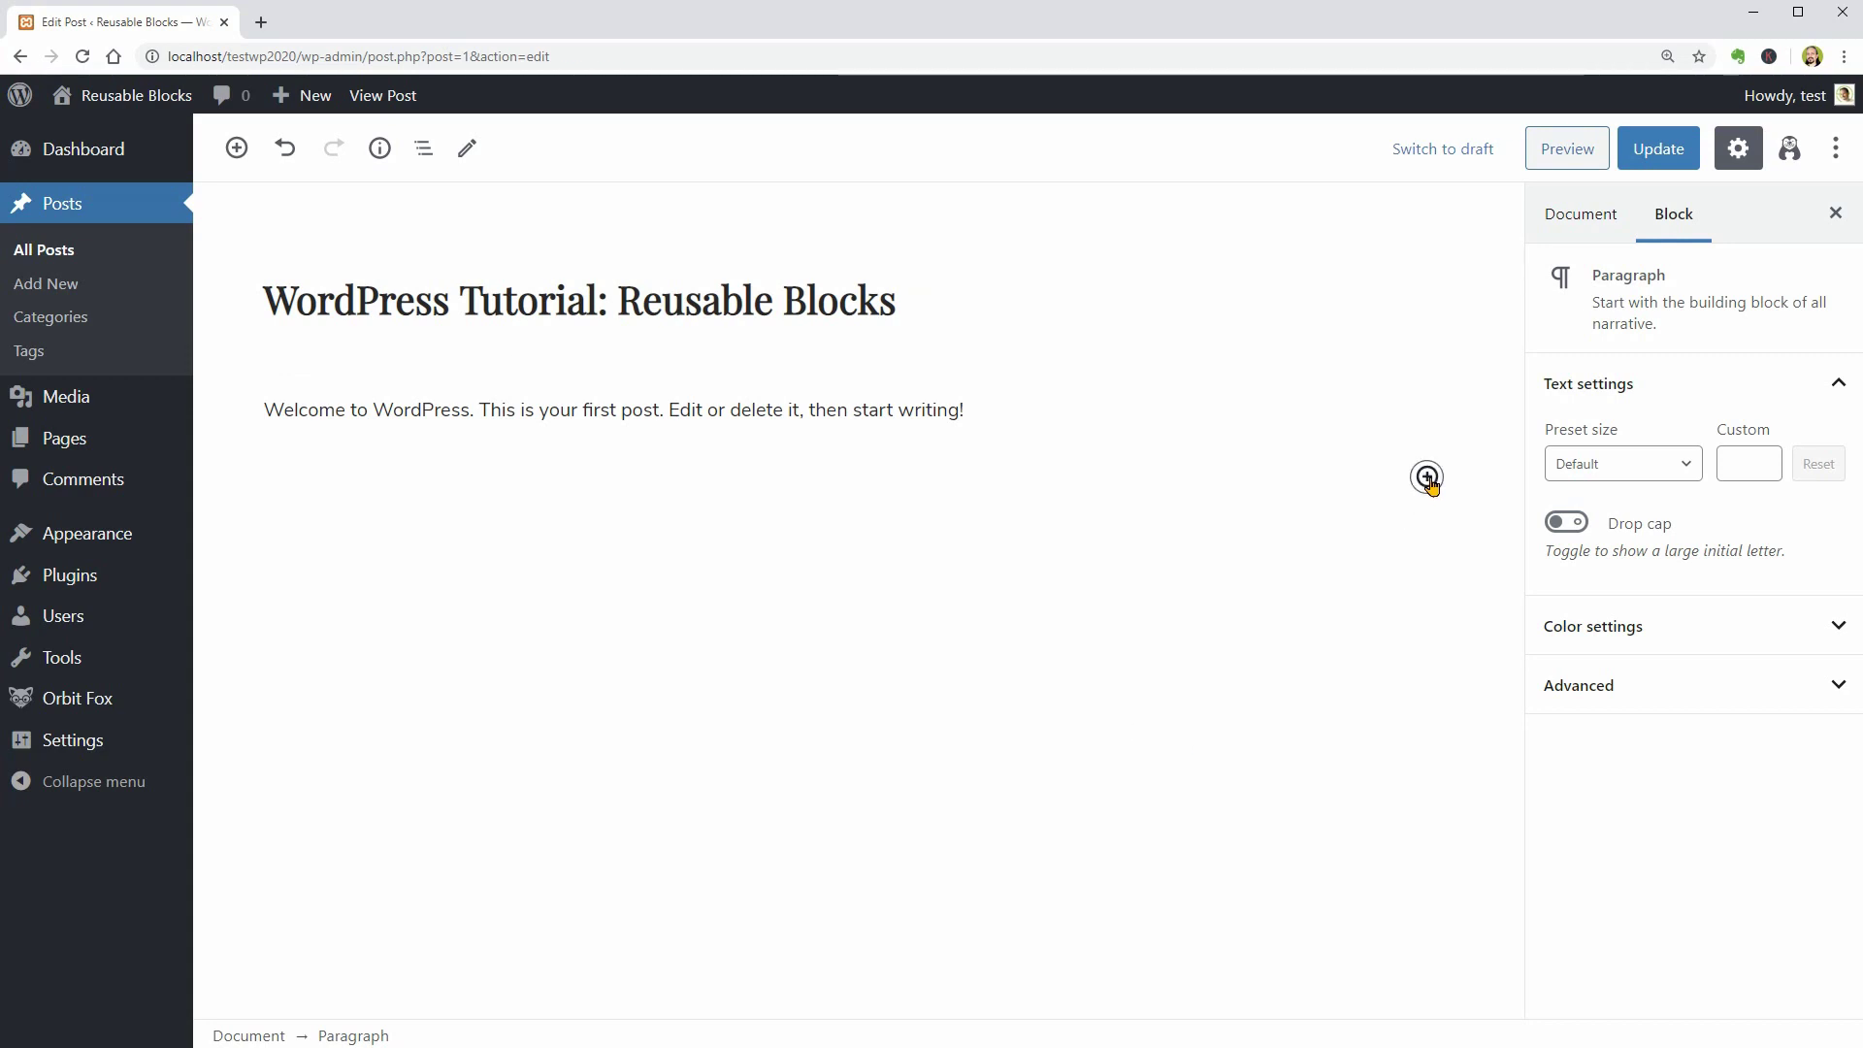
Insert a button with a custom red background labelled 'THIS IS A BUTTON'
{"action": "left_click", "coordinate": [1427, 475]}
{"action": "left_click", "coordinate": [1337, 708]}
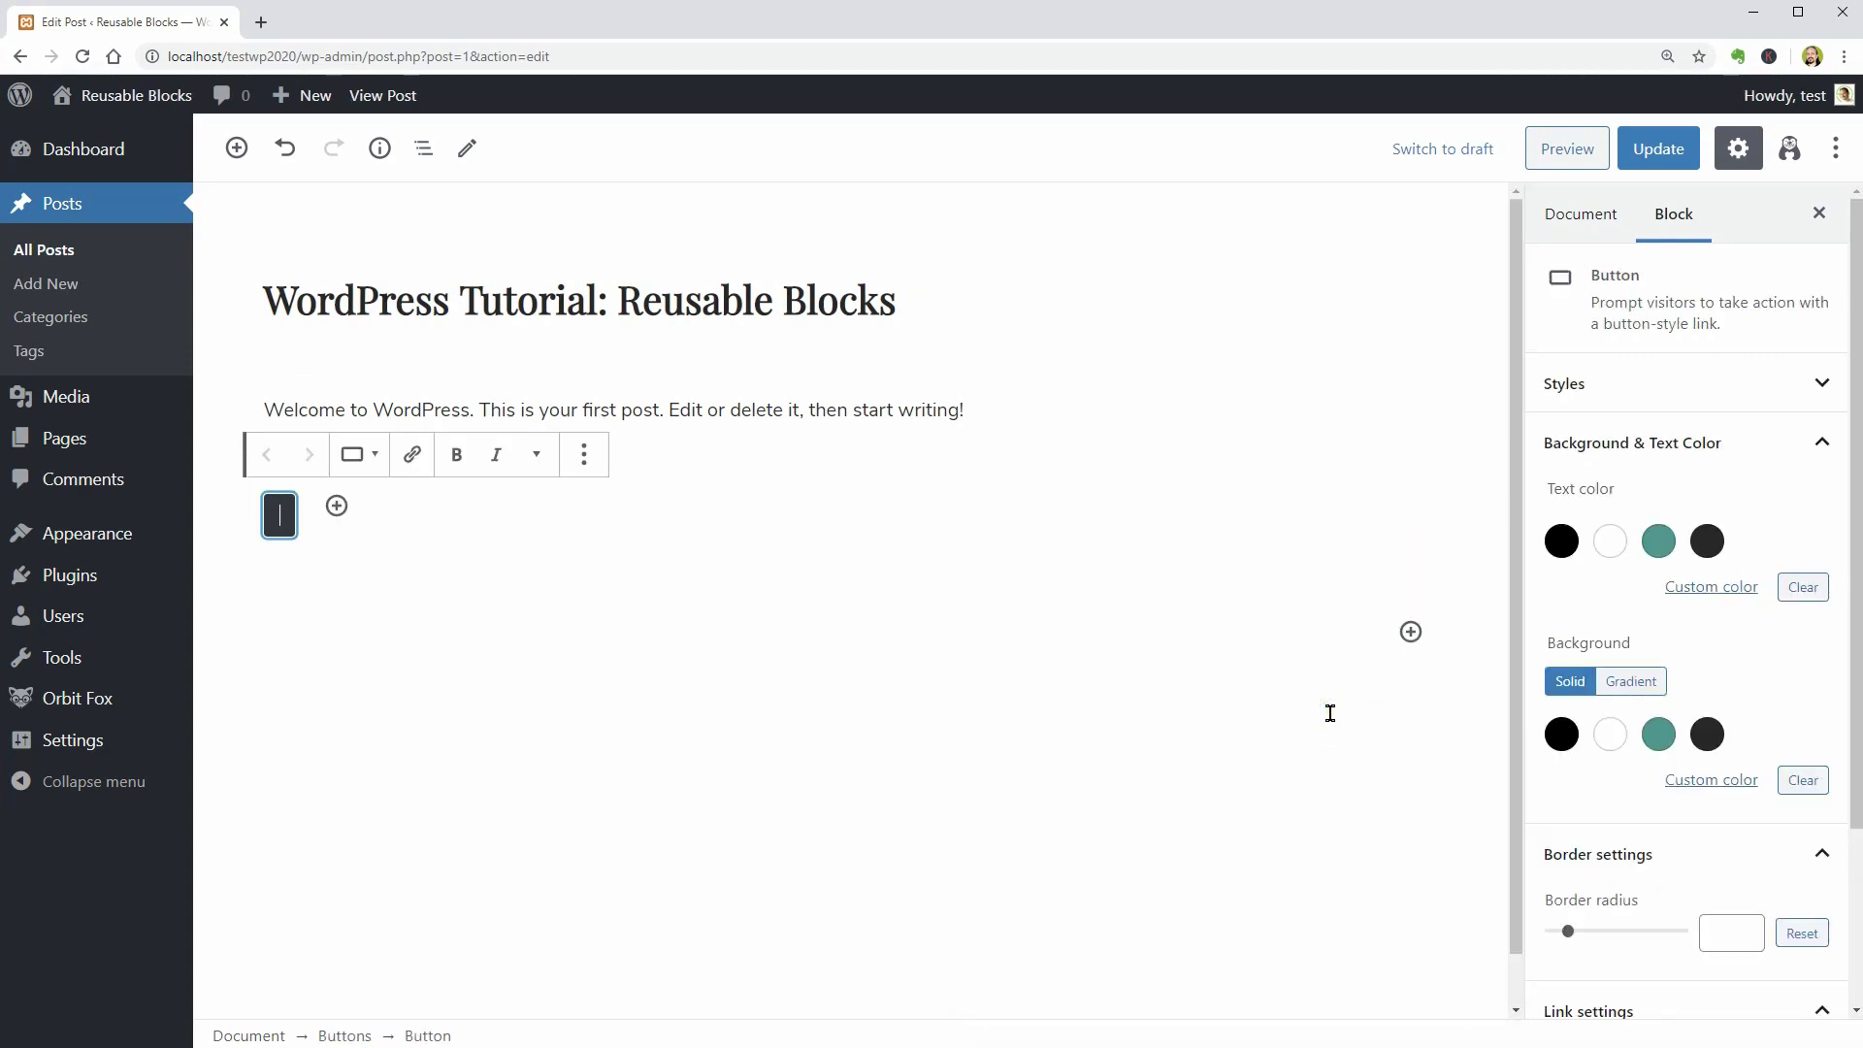
{"action": "left_click", "coordinate": [1711, 785]}
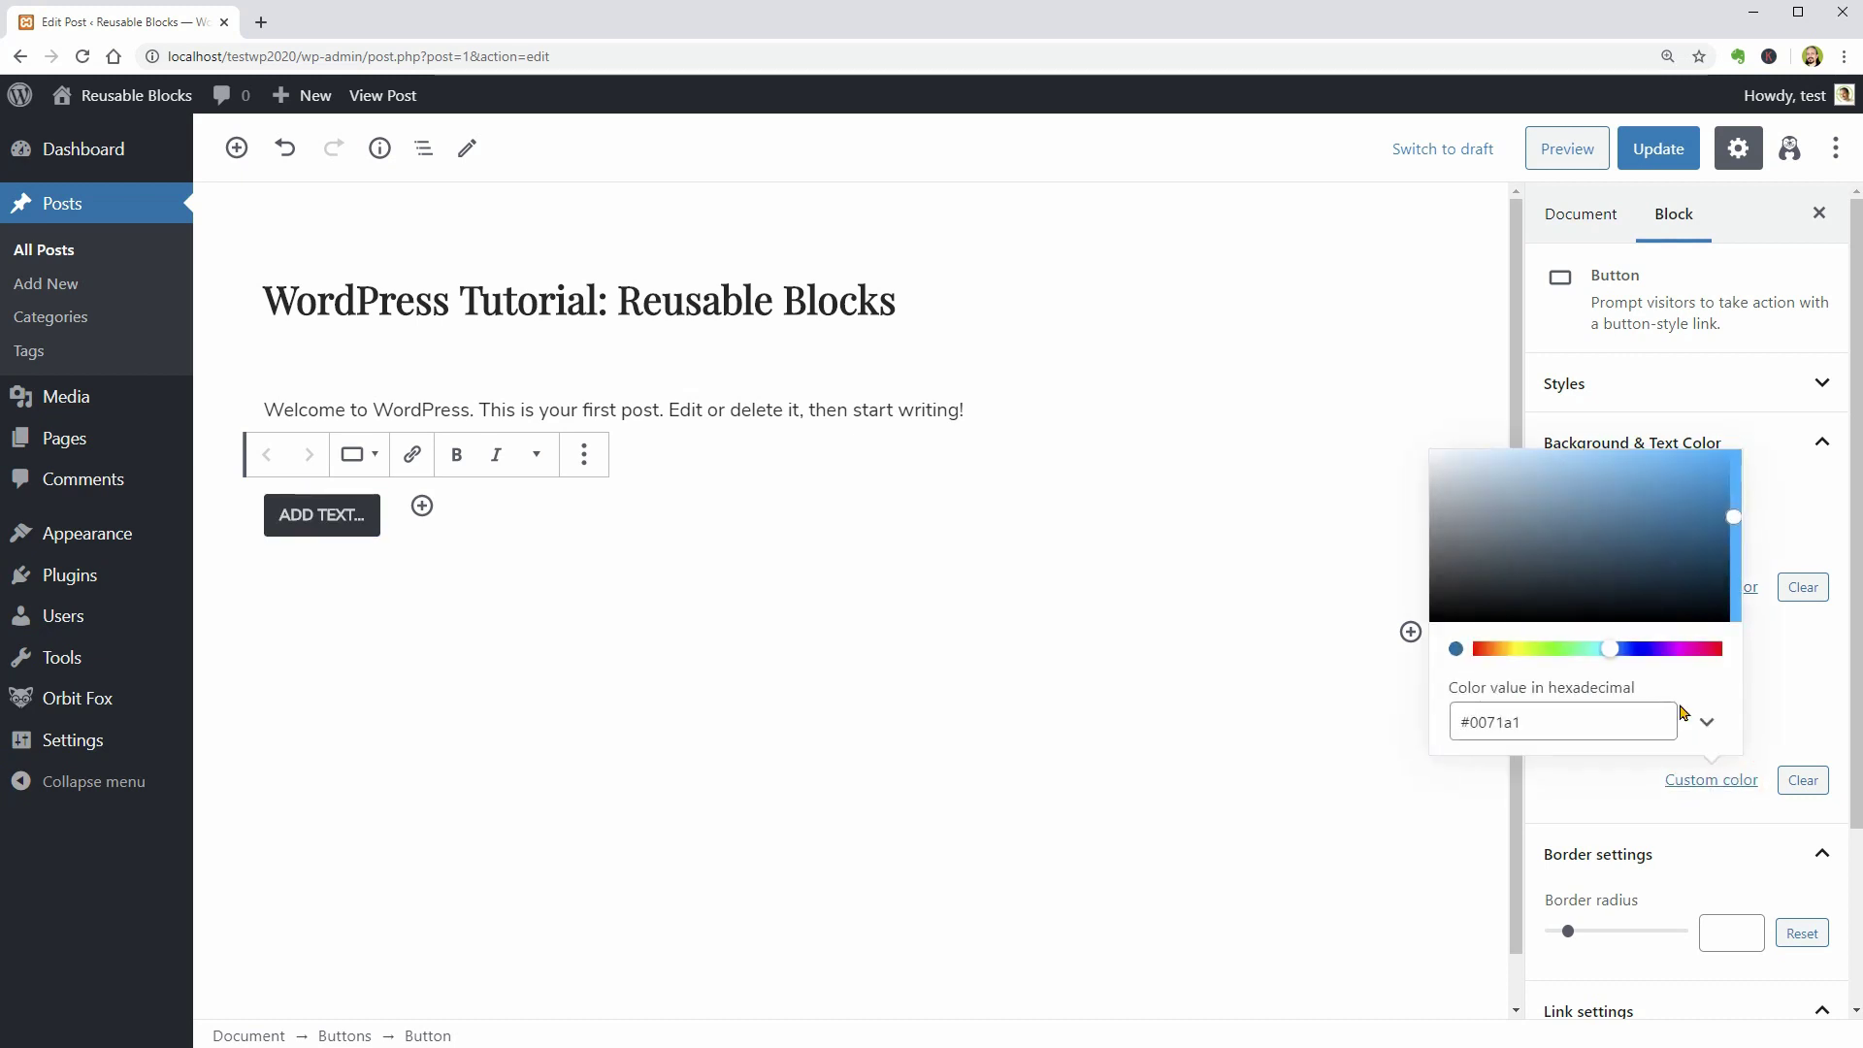
{"action": "left_click_drag", "start_coordinate": [1613, 649], "coordinate": [1752, 665]}
{"action": "left_click", "coordinate": [361, 516]}
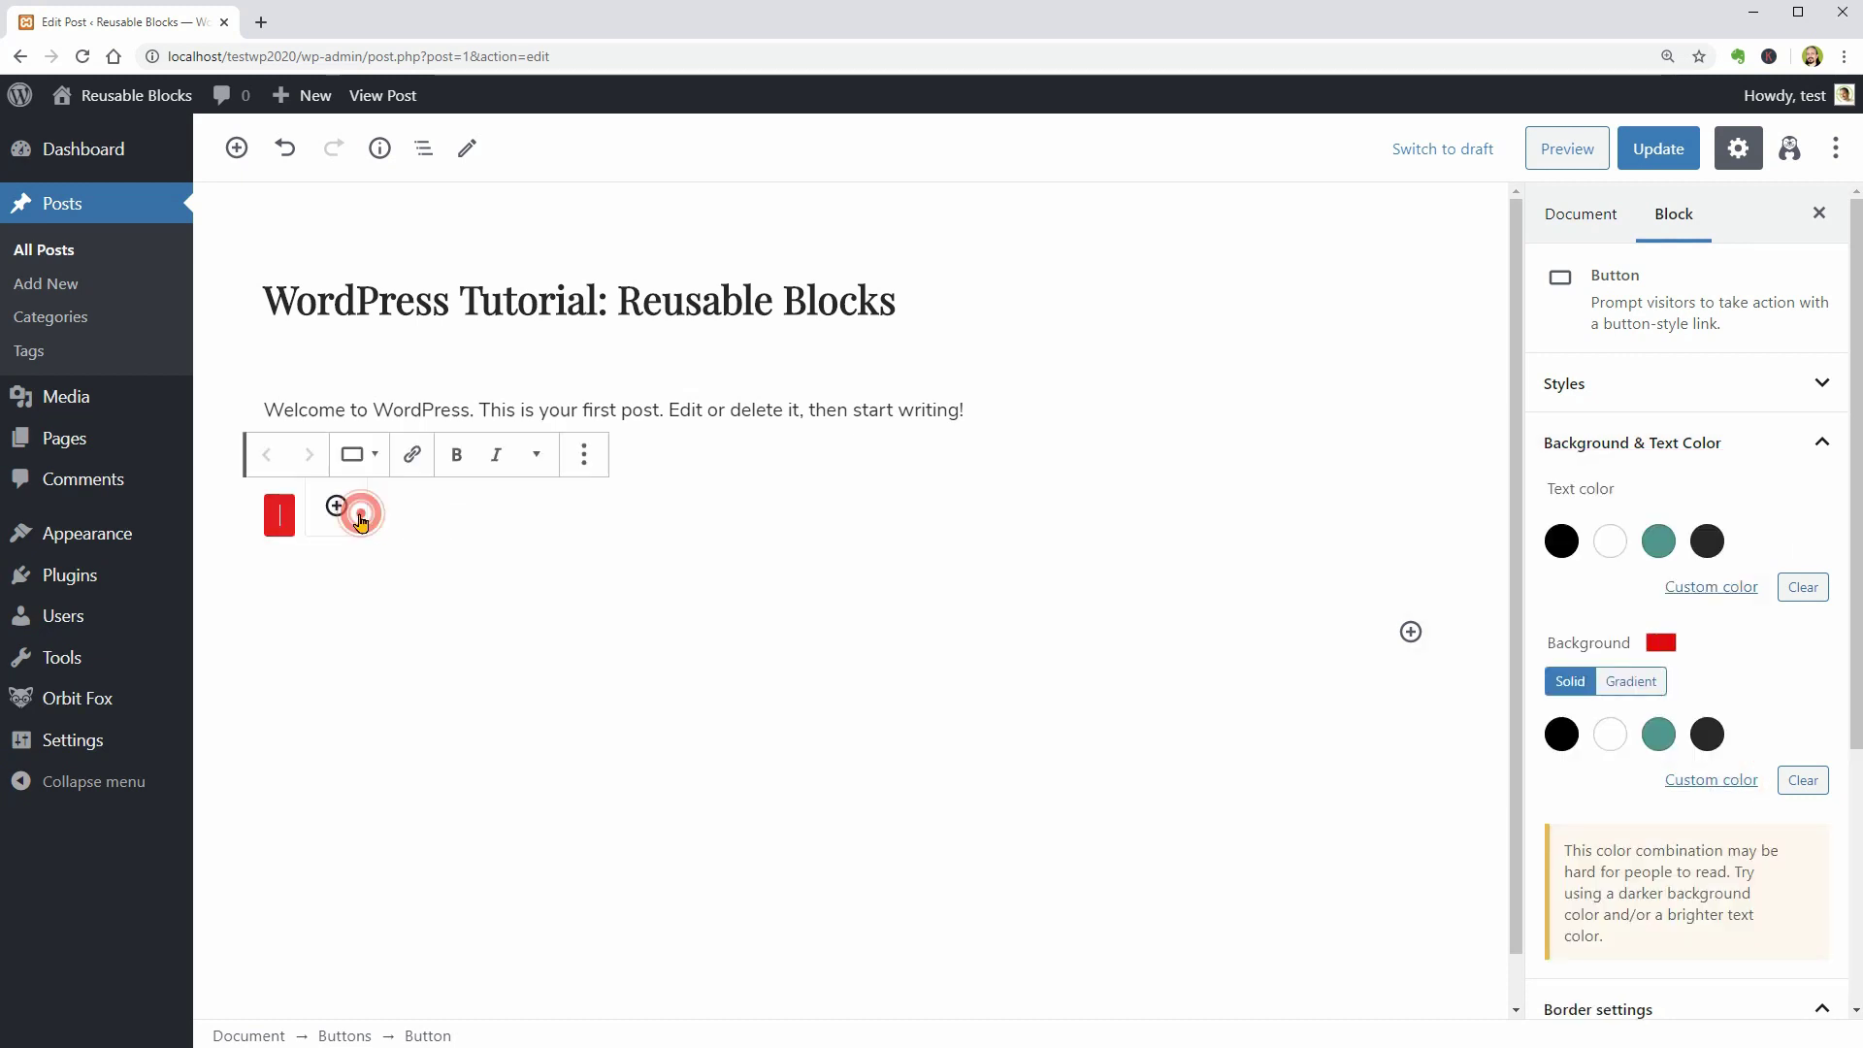
{"action": "type", "text": "THIS IS A BUTTON"}
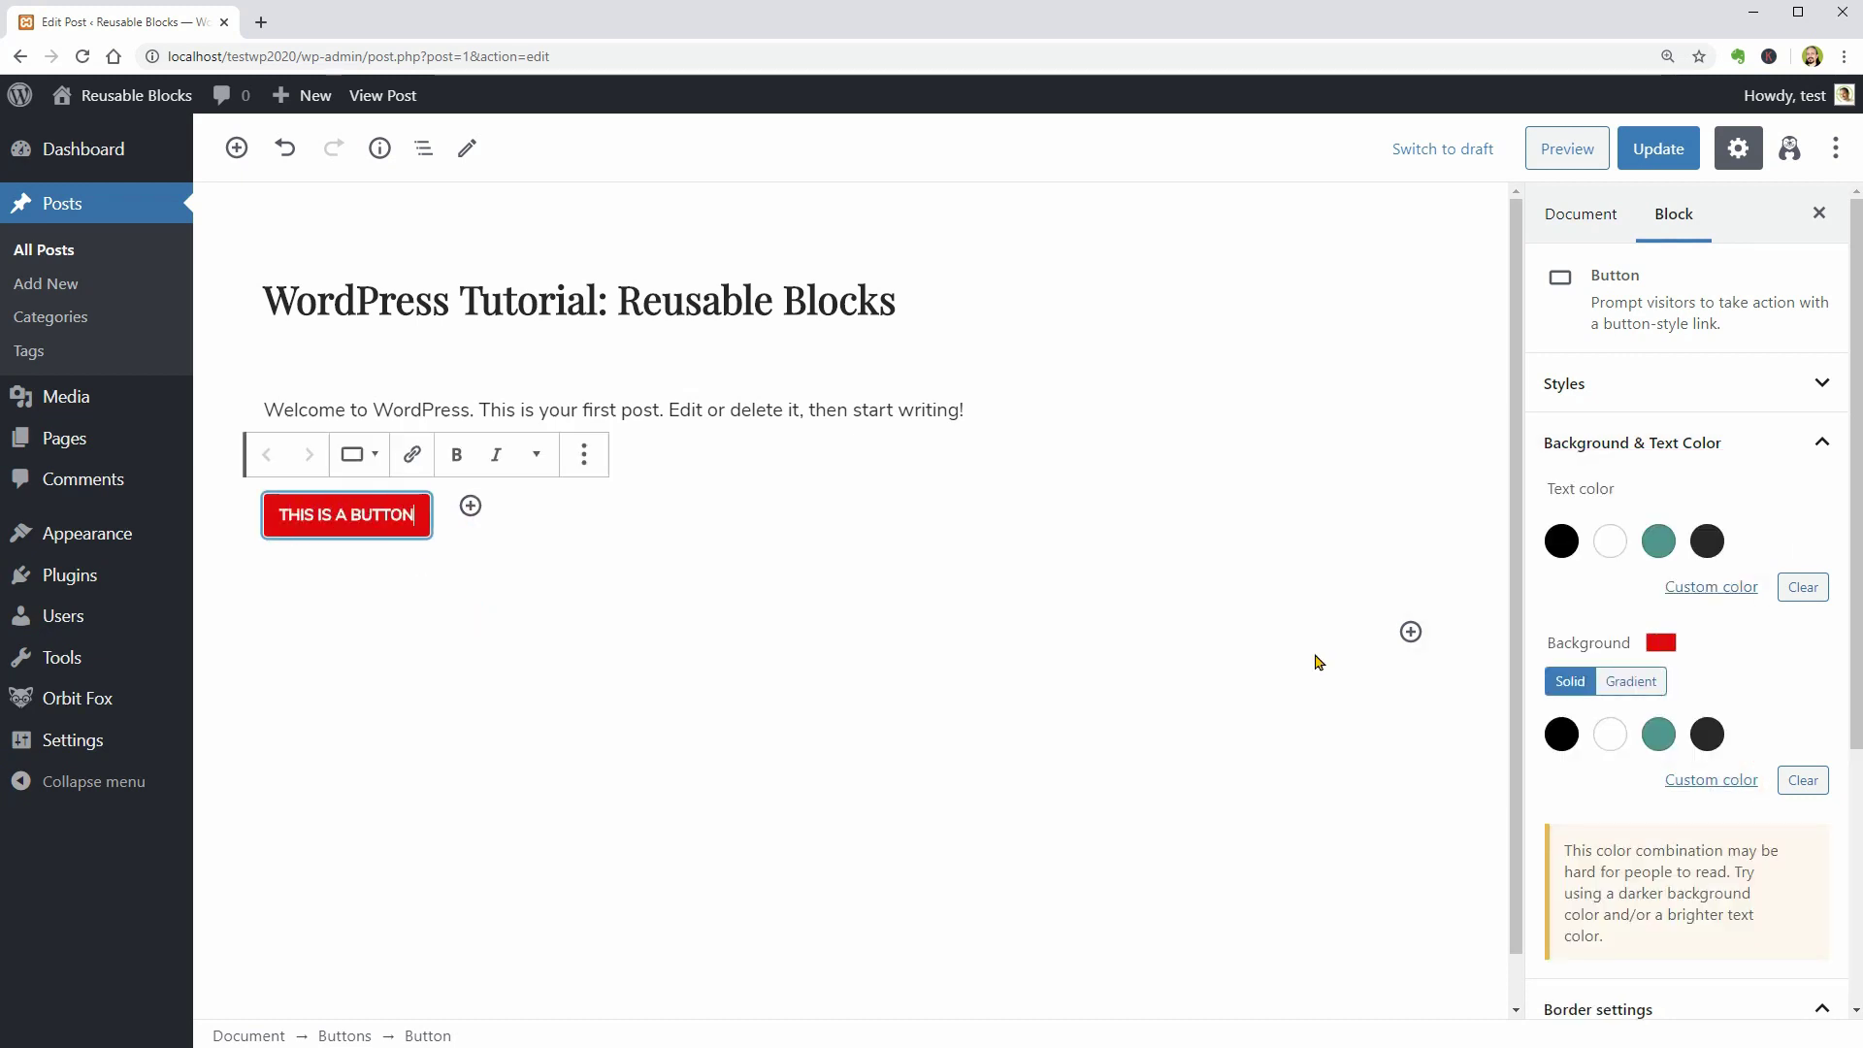
Add a Section block below the button using the Pricing Table template
{"action": "left_click", "coordinate": [1410, 632]}
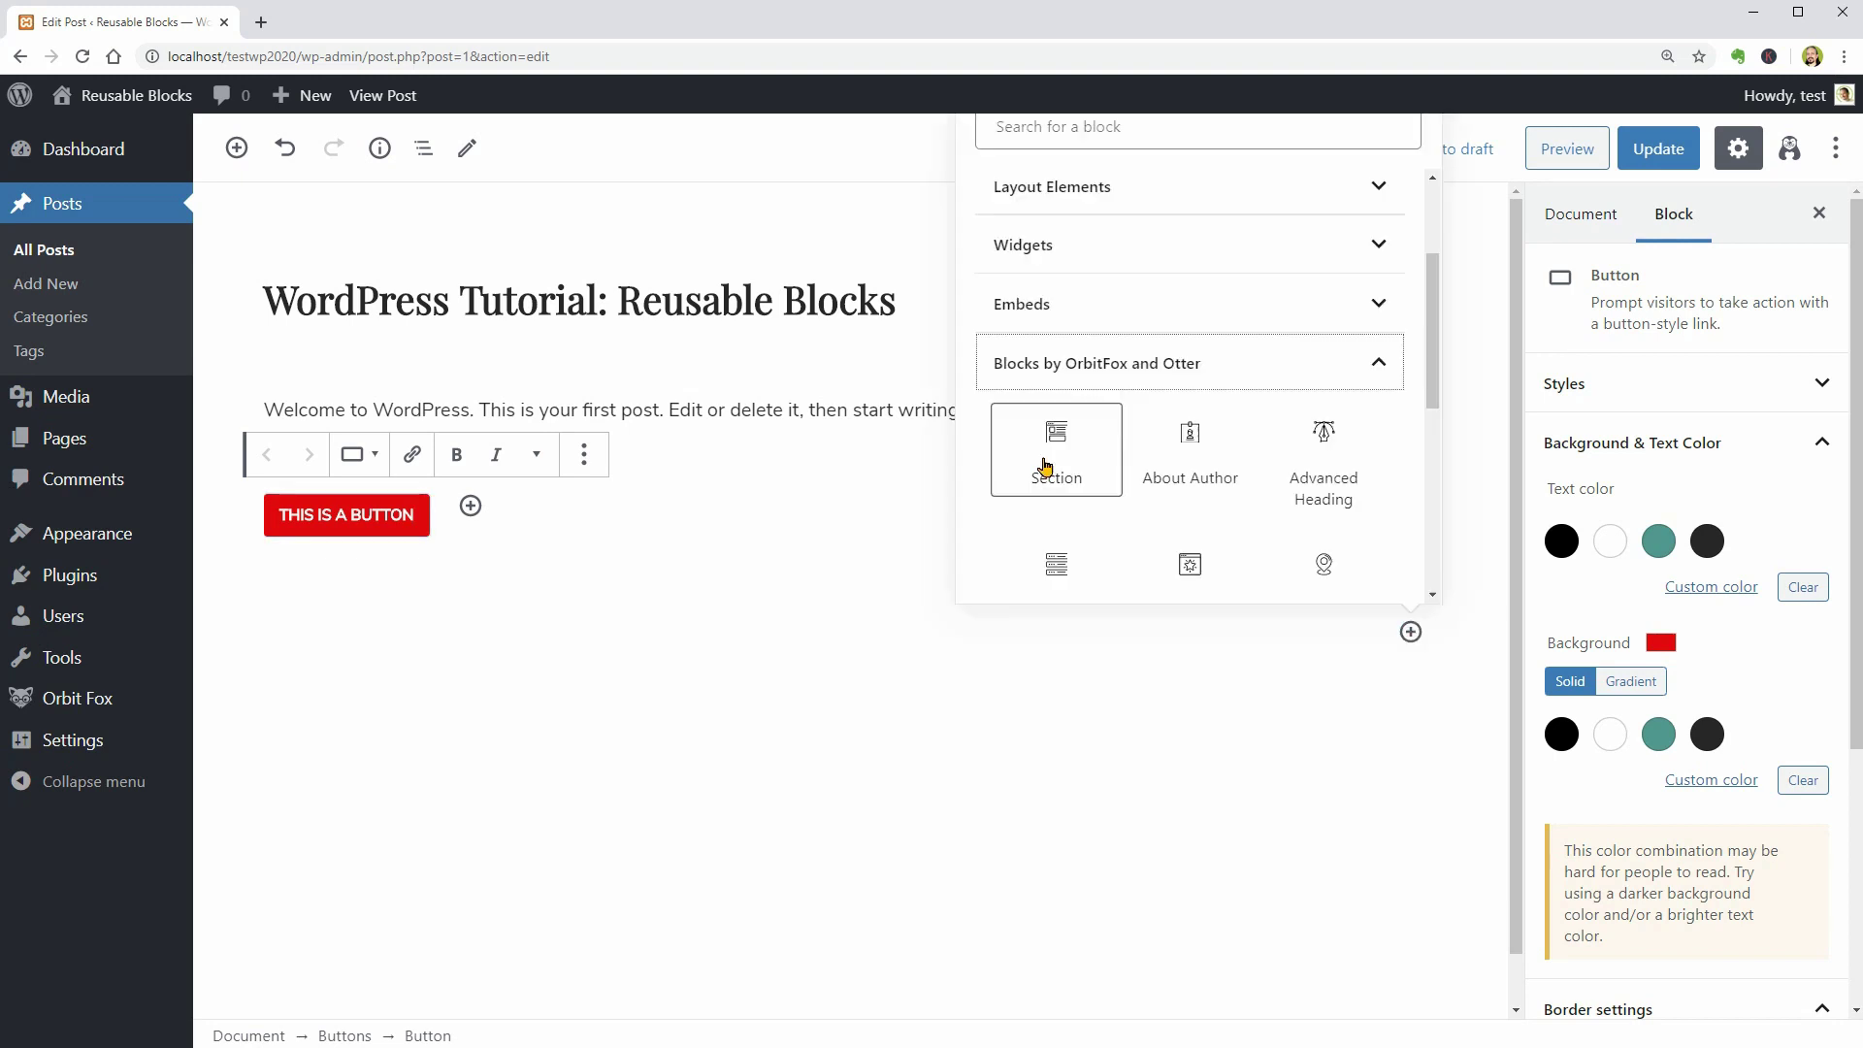
{"action": "left_click", "coordinate": [1093, 476]}
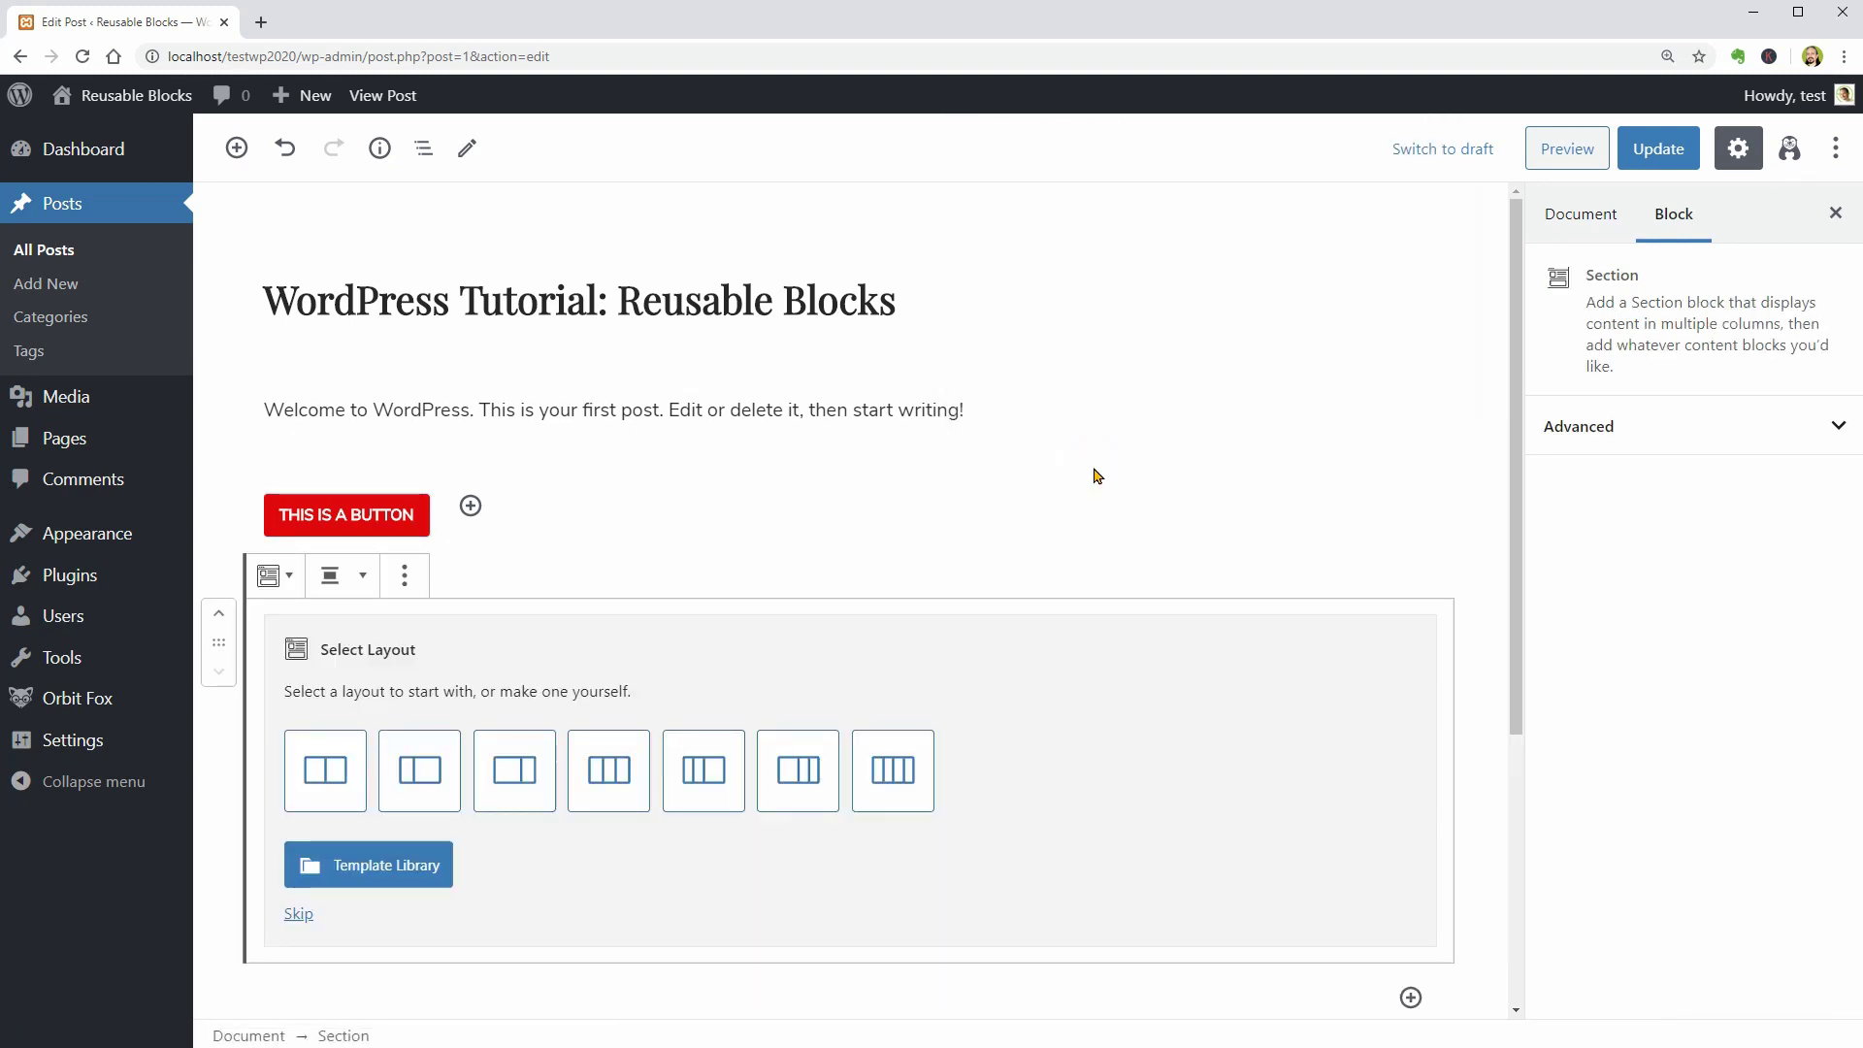
{"action": "left_click", "coordinate": [361, 884]}
{"action": "scroll", "coordinate": [889, 740], "scroll_direction": "down", "scroll_amount": 1}
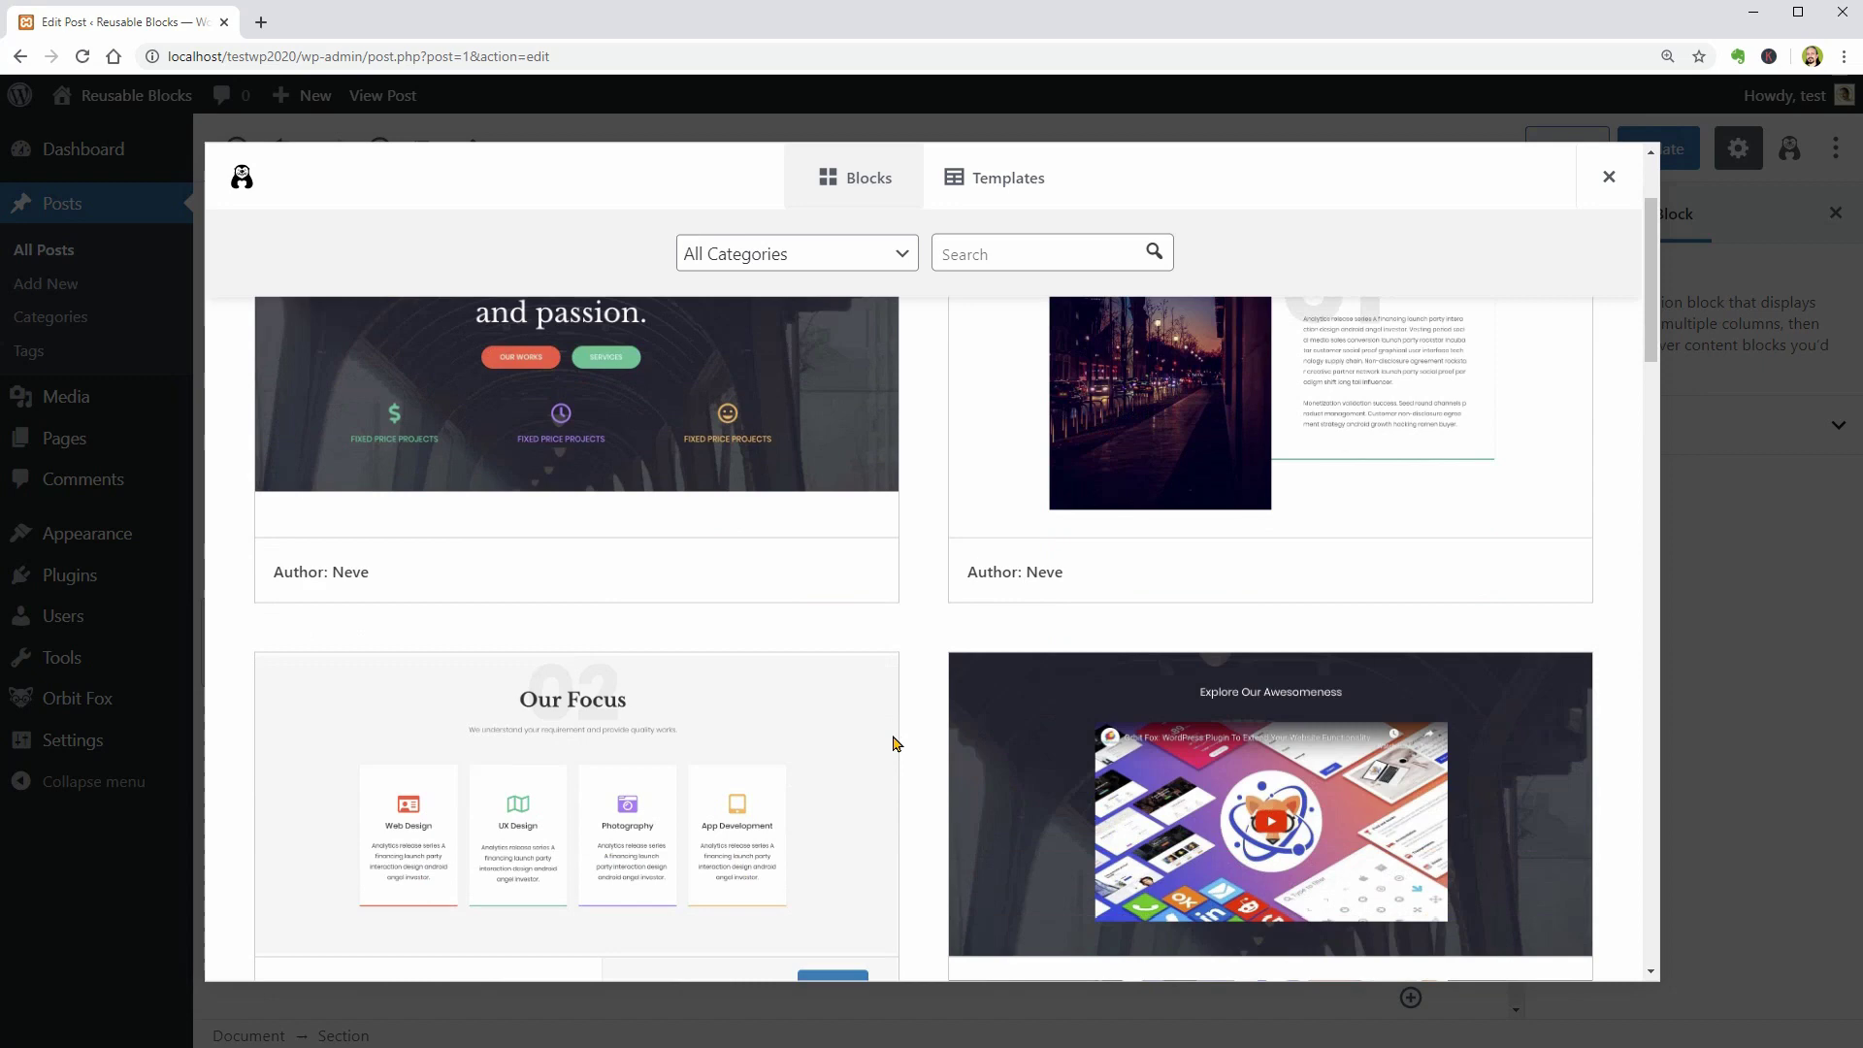
{"action": "scroll", "coordinate": [890, 741], "scroll_direction": "down", "scroll_amount": 2}
{"action": "scroll", "coordinate": [895, 744], "scroll_direction": "down", "scroll_amount": 1}
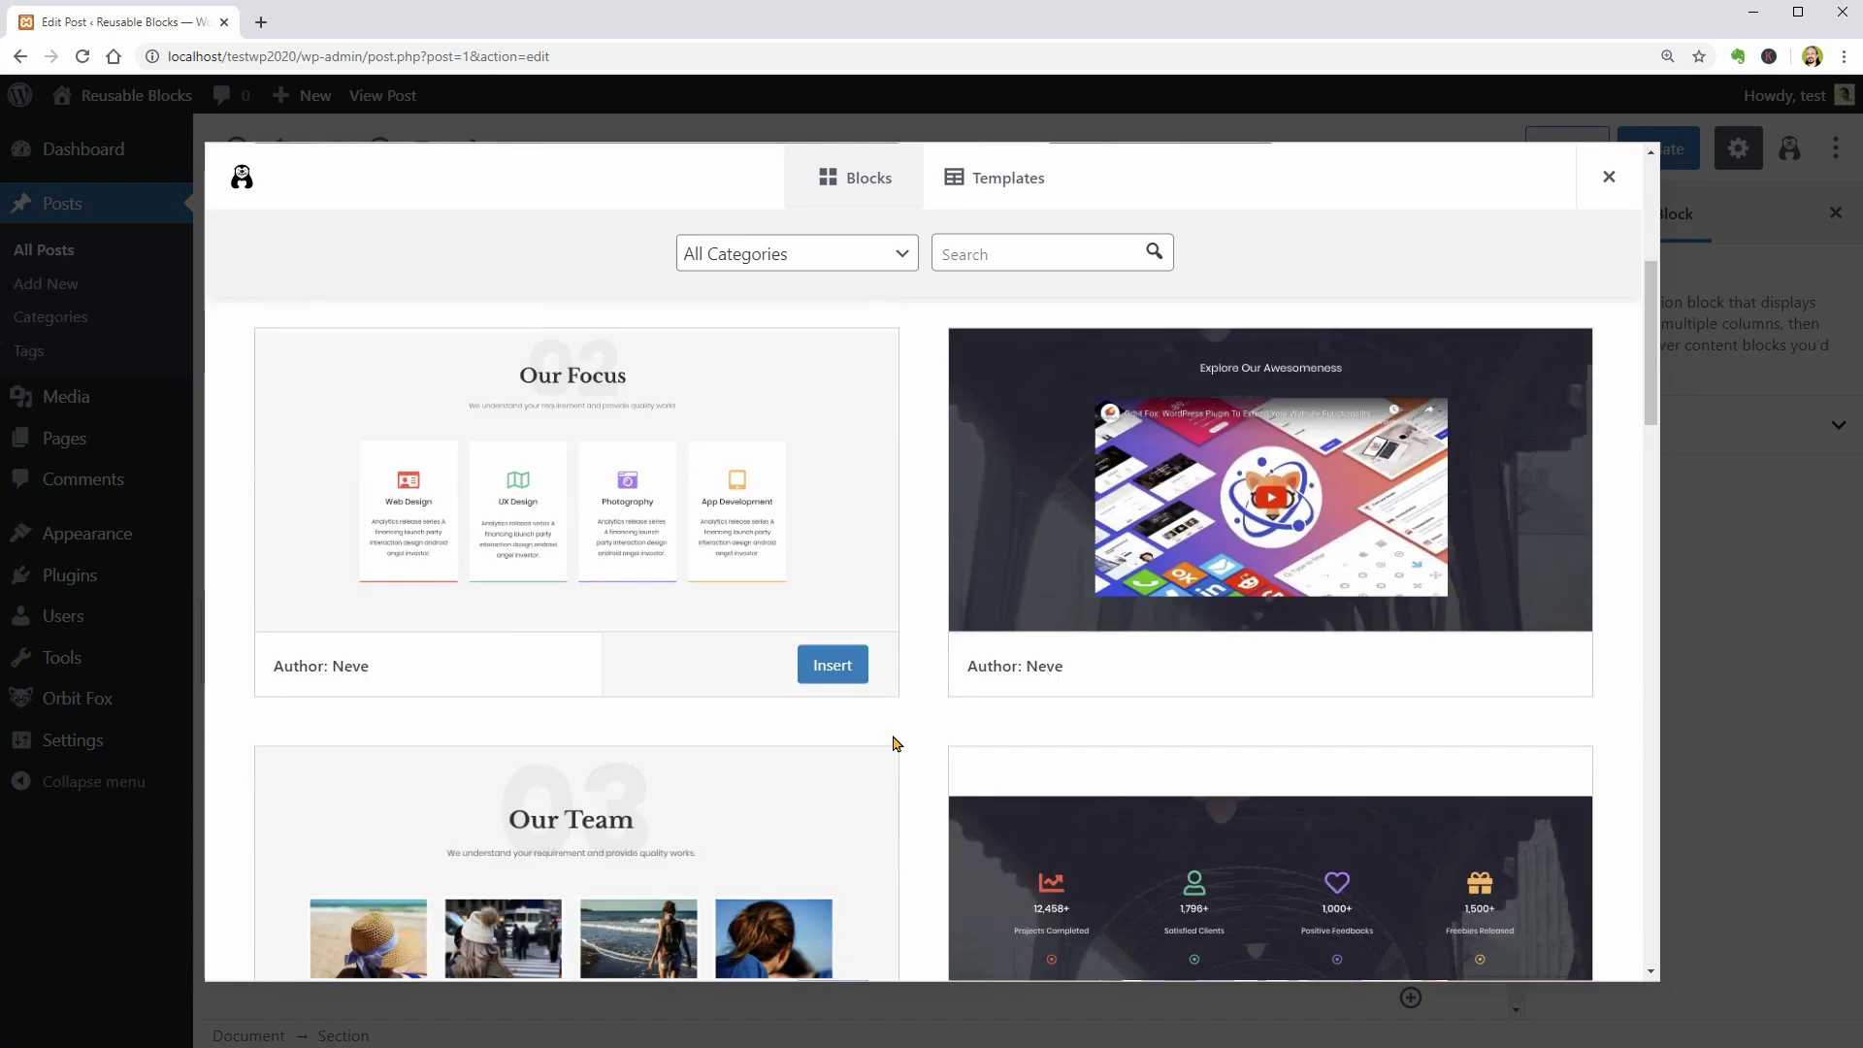
{"action": "scroll", "coordinate": [894, 744], "scroll_direction": "down", "scroll_amount": 5}
{"action": "left_click", "coordinate": [832, 790]}
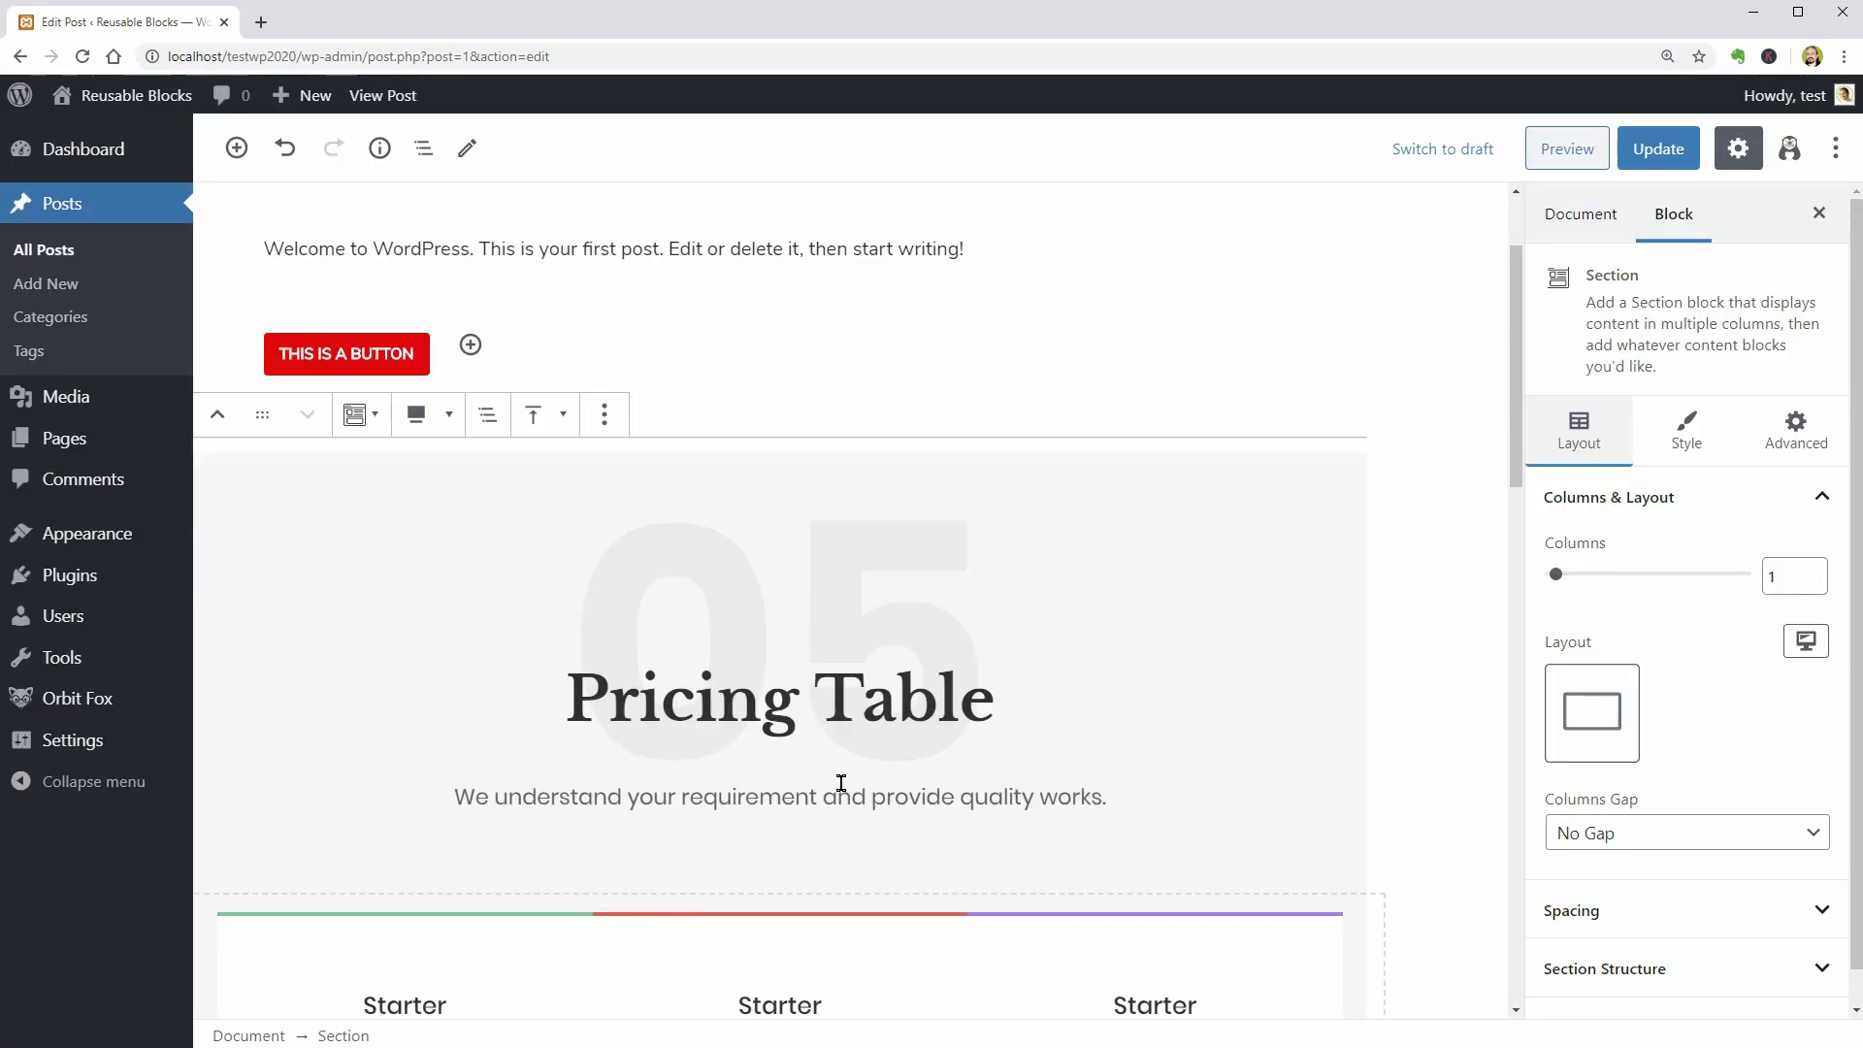
{"action": "scroll", "coordinate": [839, 790], "scroll_direction": "down", "scroll_amount": 1}
{"action": "scroll", "coordinate": [841, 790], "scroll_direction": "down", "scroll_amount": 1}
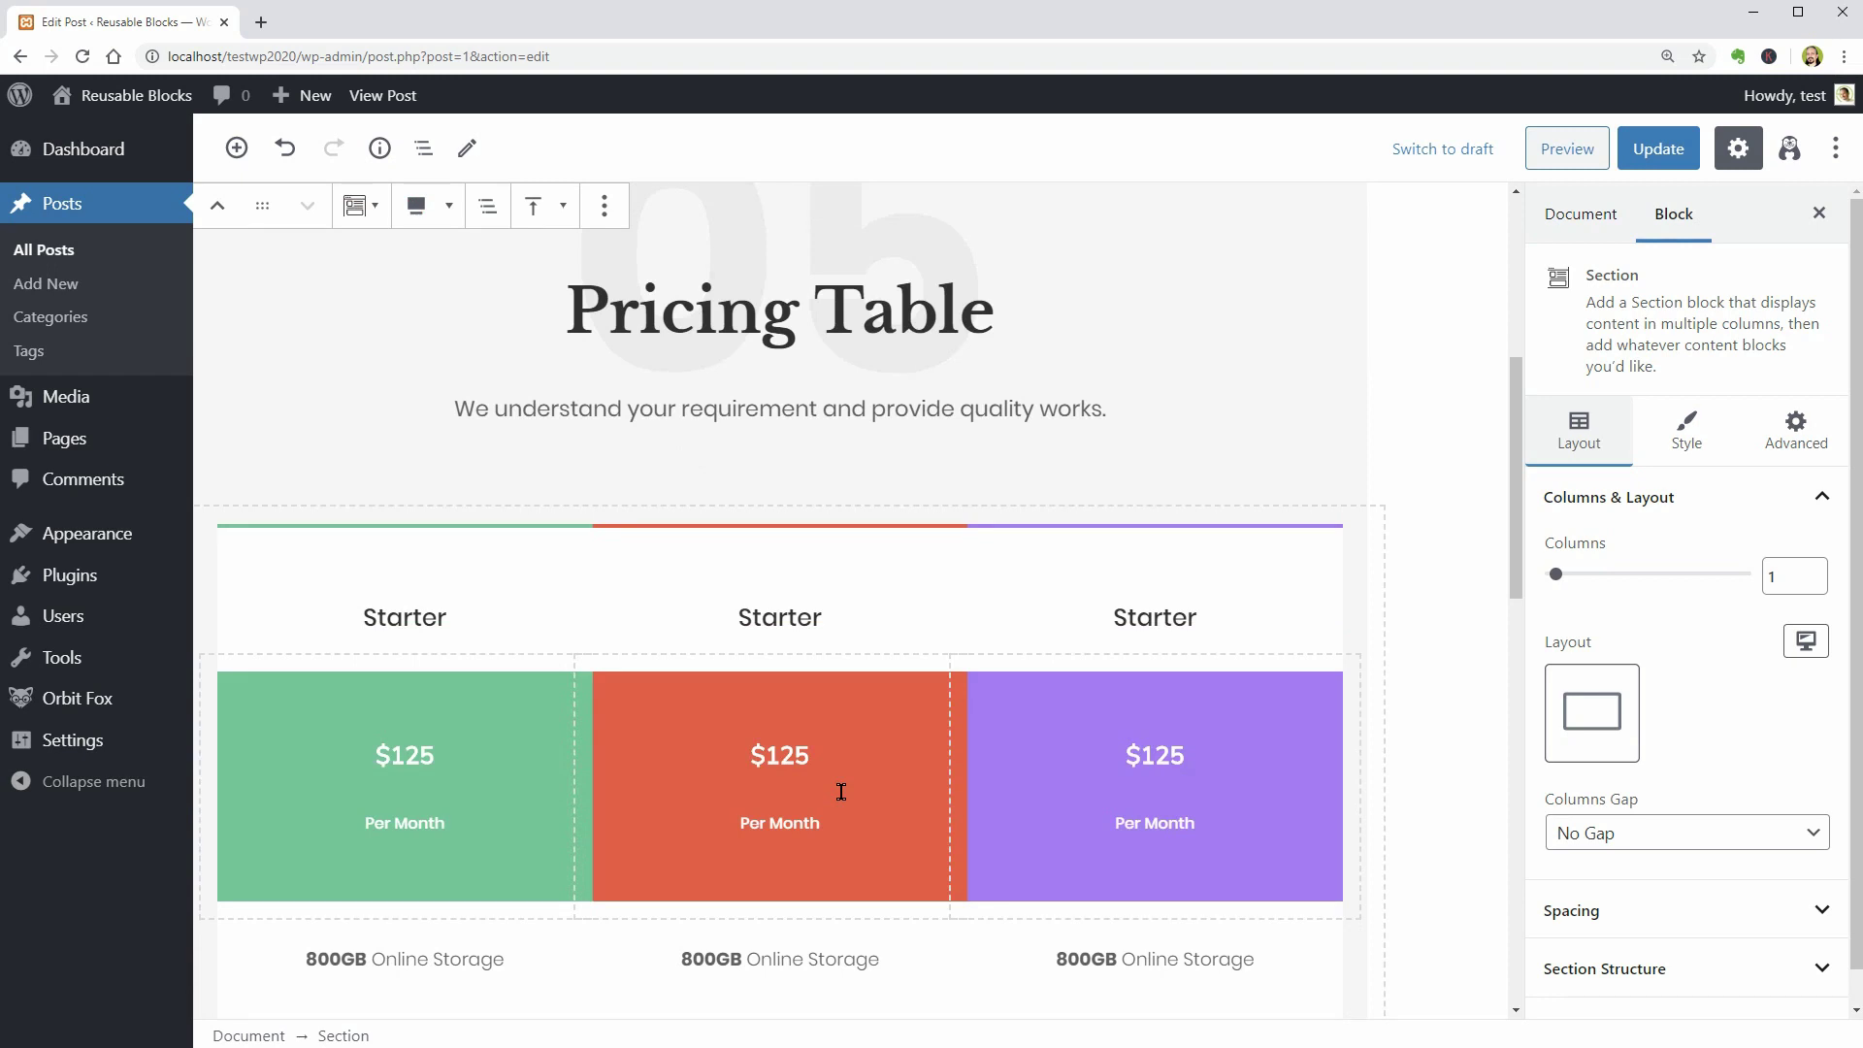
{"action": "scroll", "coordinate": [840, 791], "scroll_direction": "down", "scroll_amount": 1}
{"action": "scroll", "coordinate": [841, 791], "scroll_direction": "down", "scroll_amount": 1}
{"action": "scroll", "coordinate": [840, 791], "scroll_direction": "down", "scroll_amount": 1}
{"action": "scroll", "coordinate": [841, 810], "scroll_direction": "down", "scroll_amount": 1}
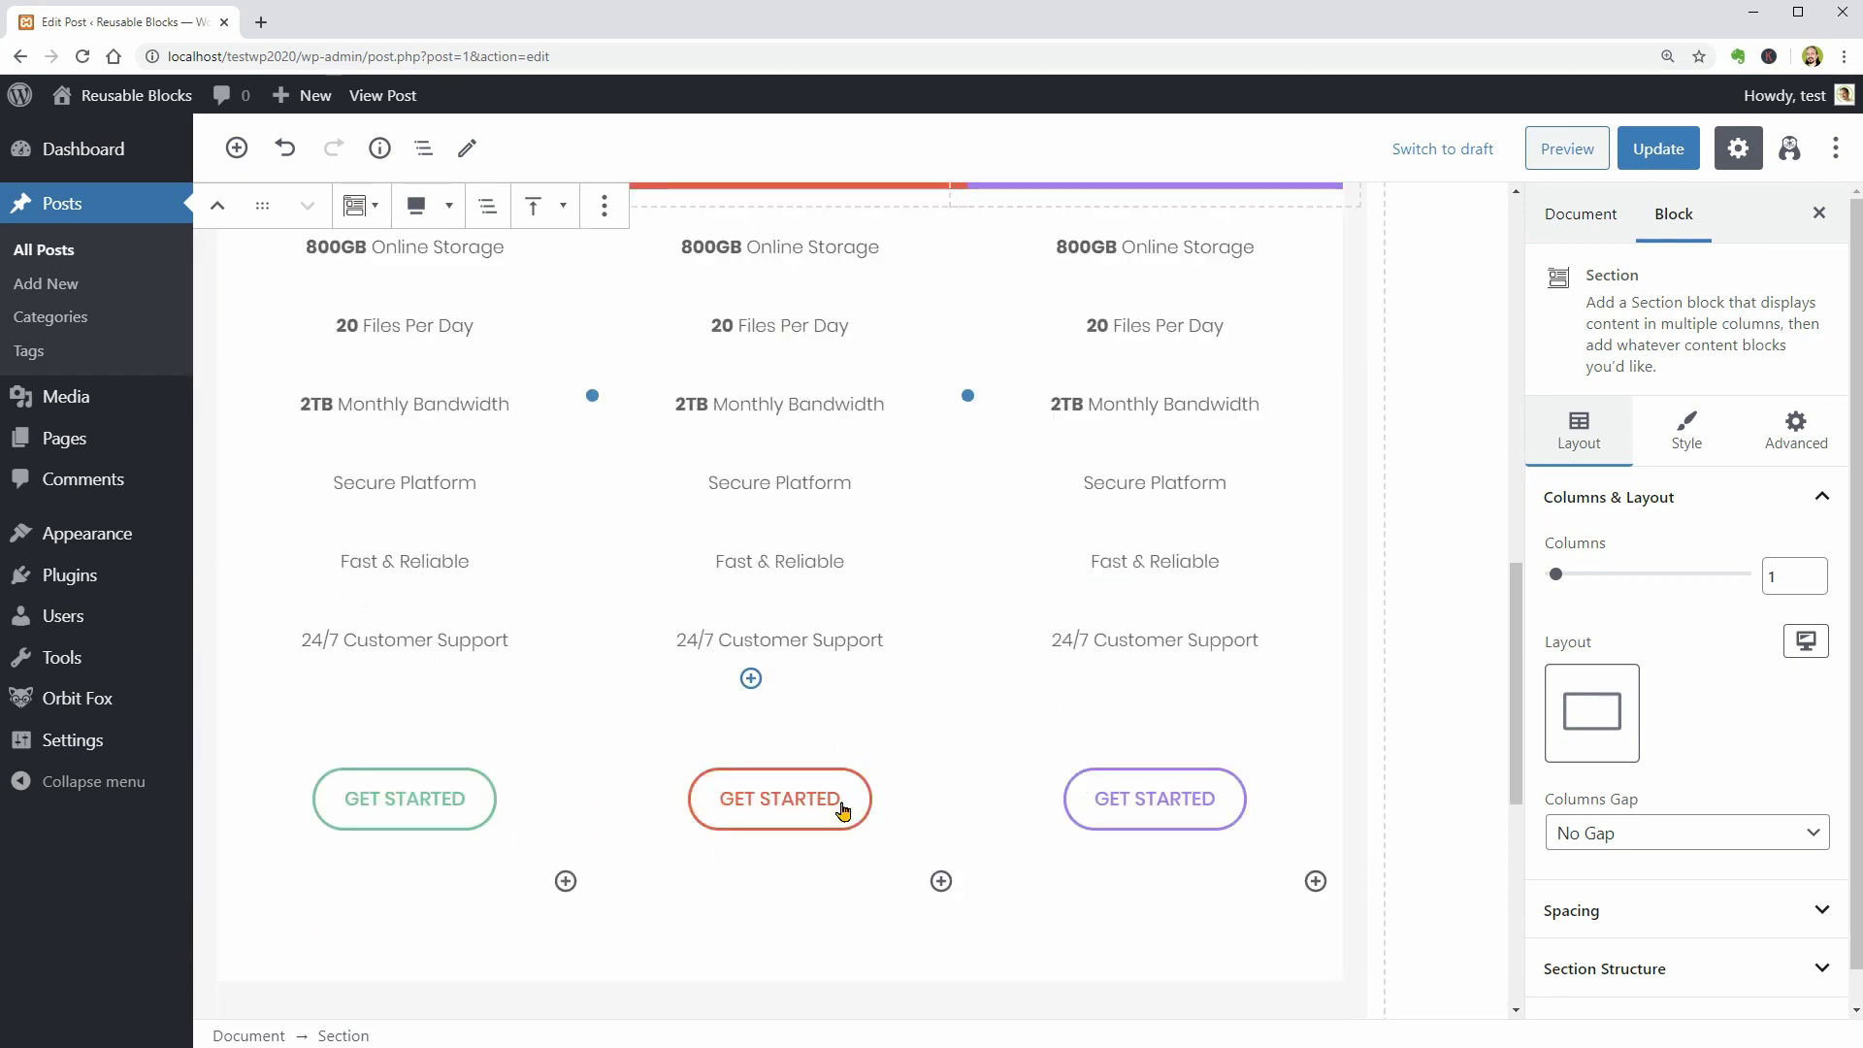
{"action": "scroll", "coordinate": [843, 809], "scroll_direction": "down", "scroll_amount": 1}
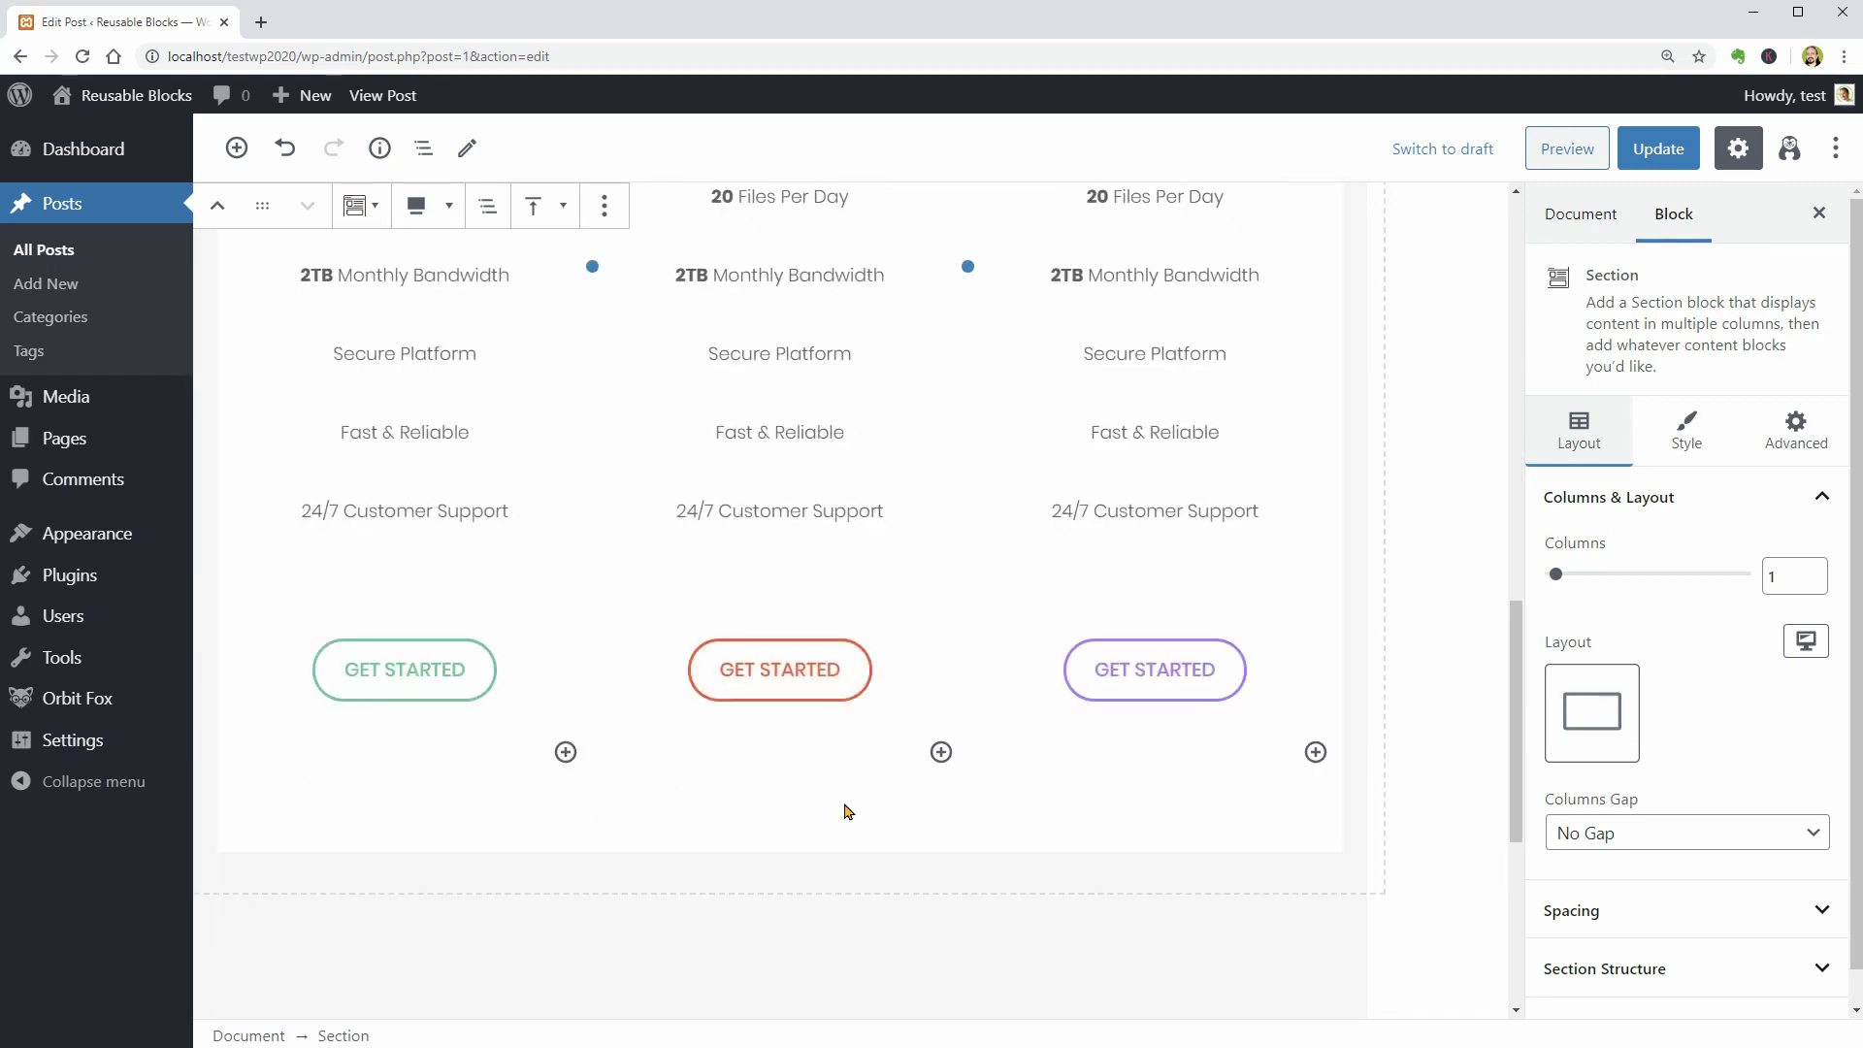
{"action": "left_click_drag", "start_coordinate": [1514, 816], "coordinate": [1518, 542]}
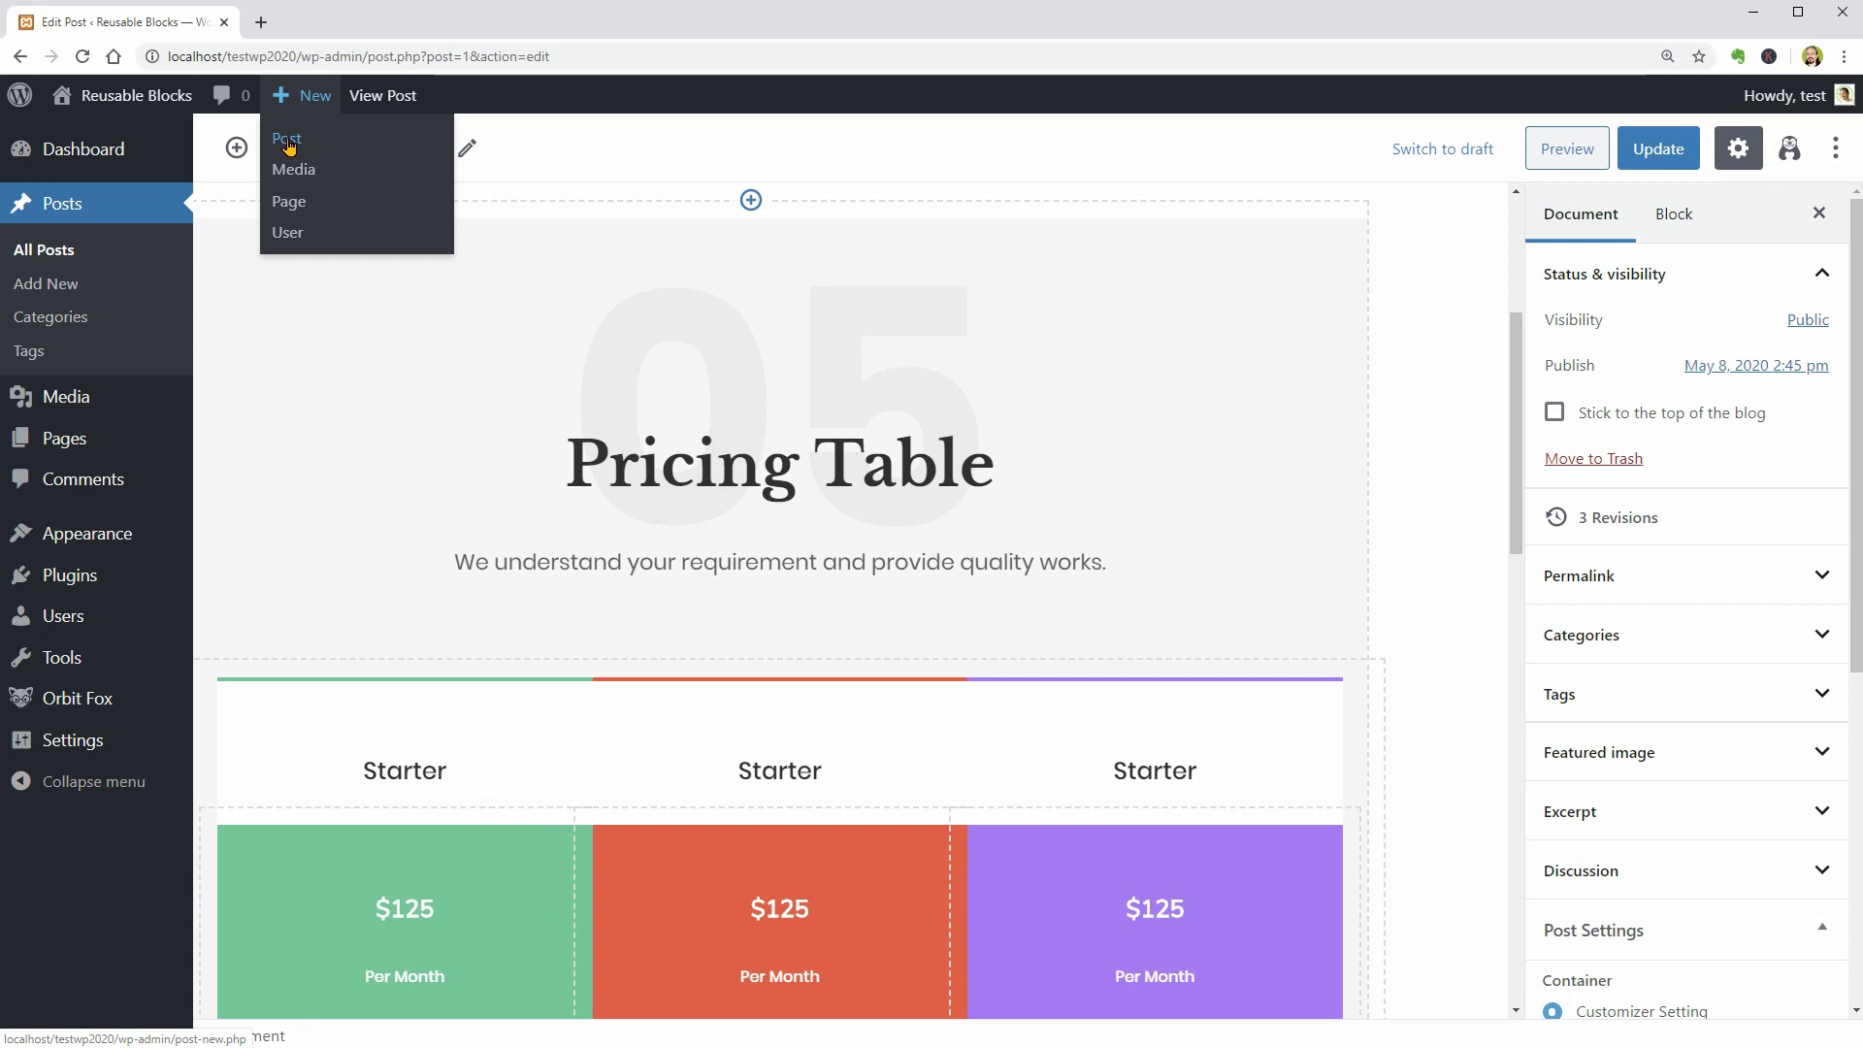
Discard the pricing post and start a new post titled 'This is a demo article'
{"action": "left_click", "coordinate": [288, 142]}
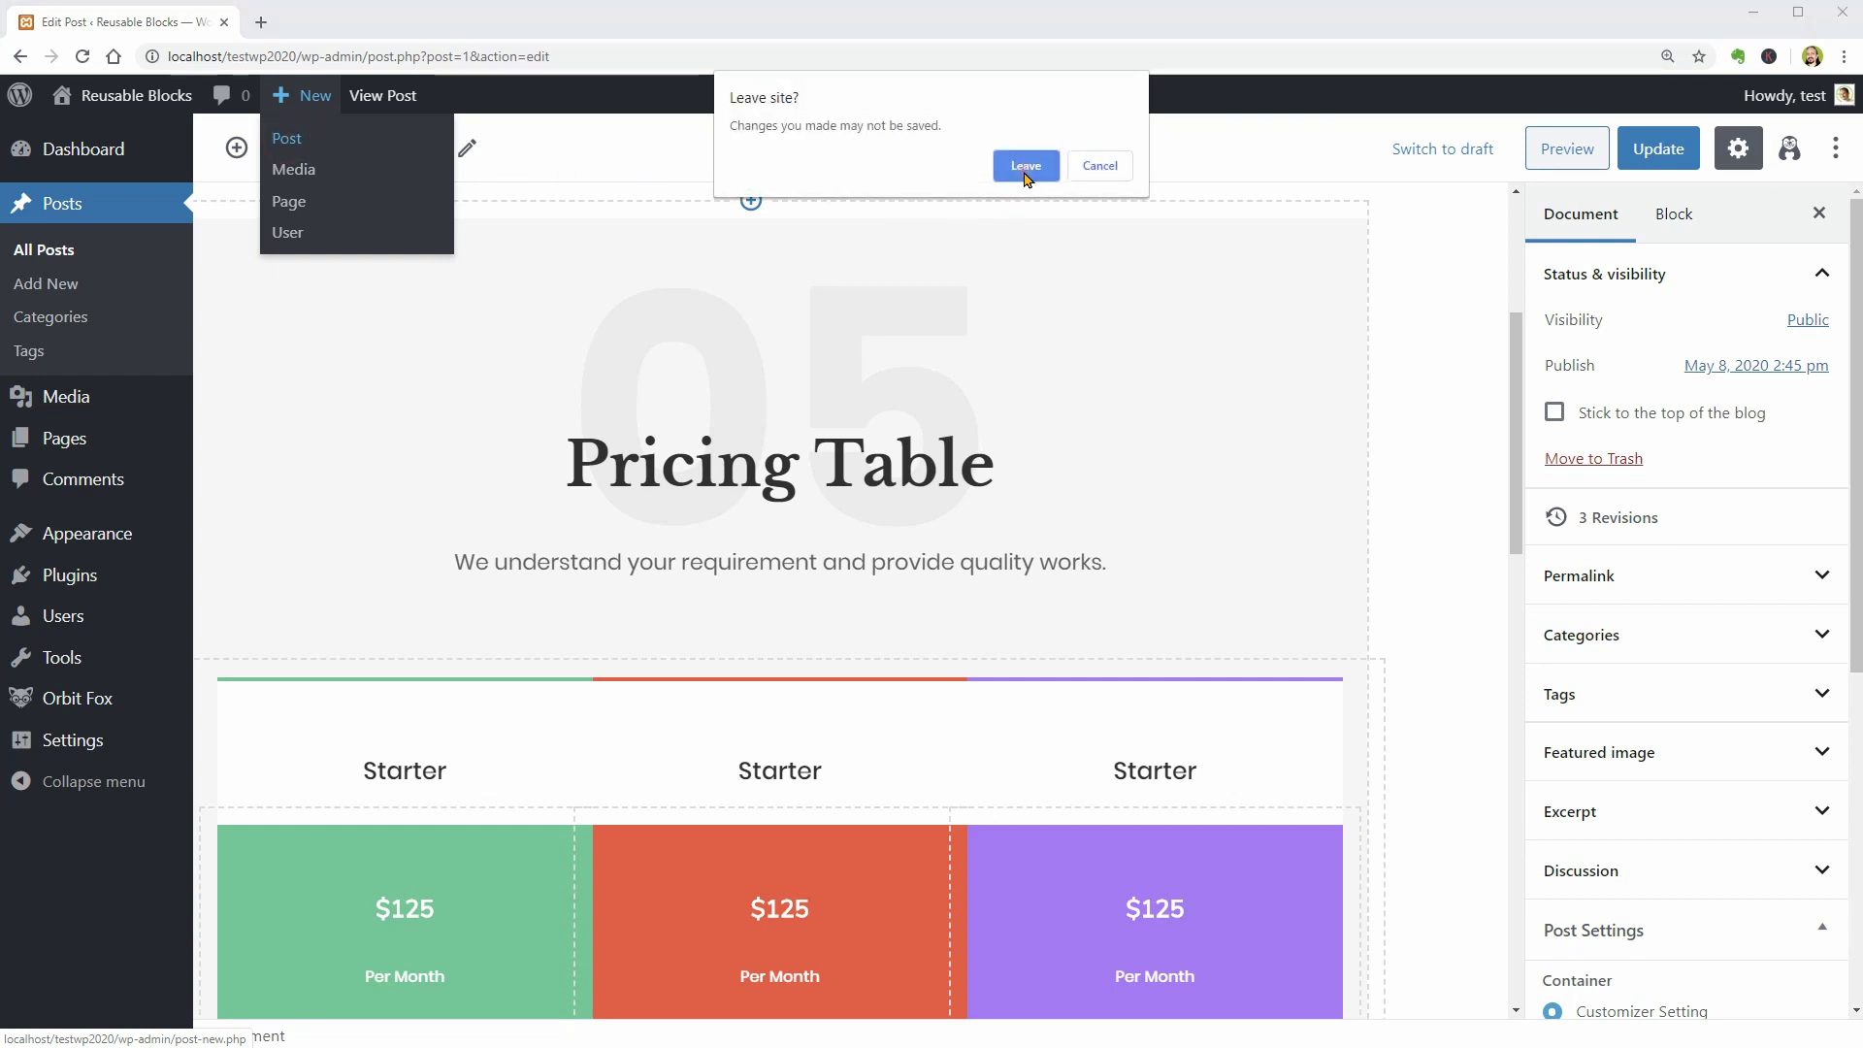
{"action": "left_click", "coordinate": [1026, 166]}
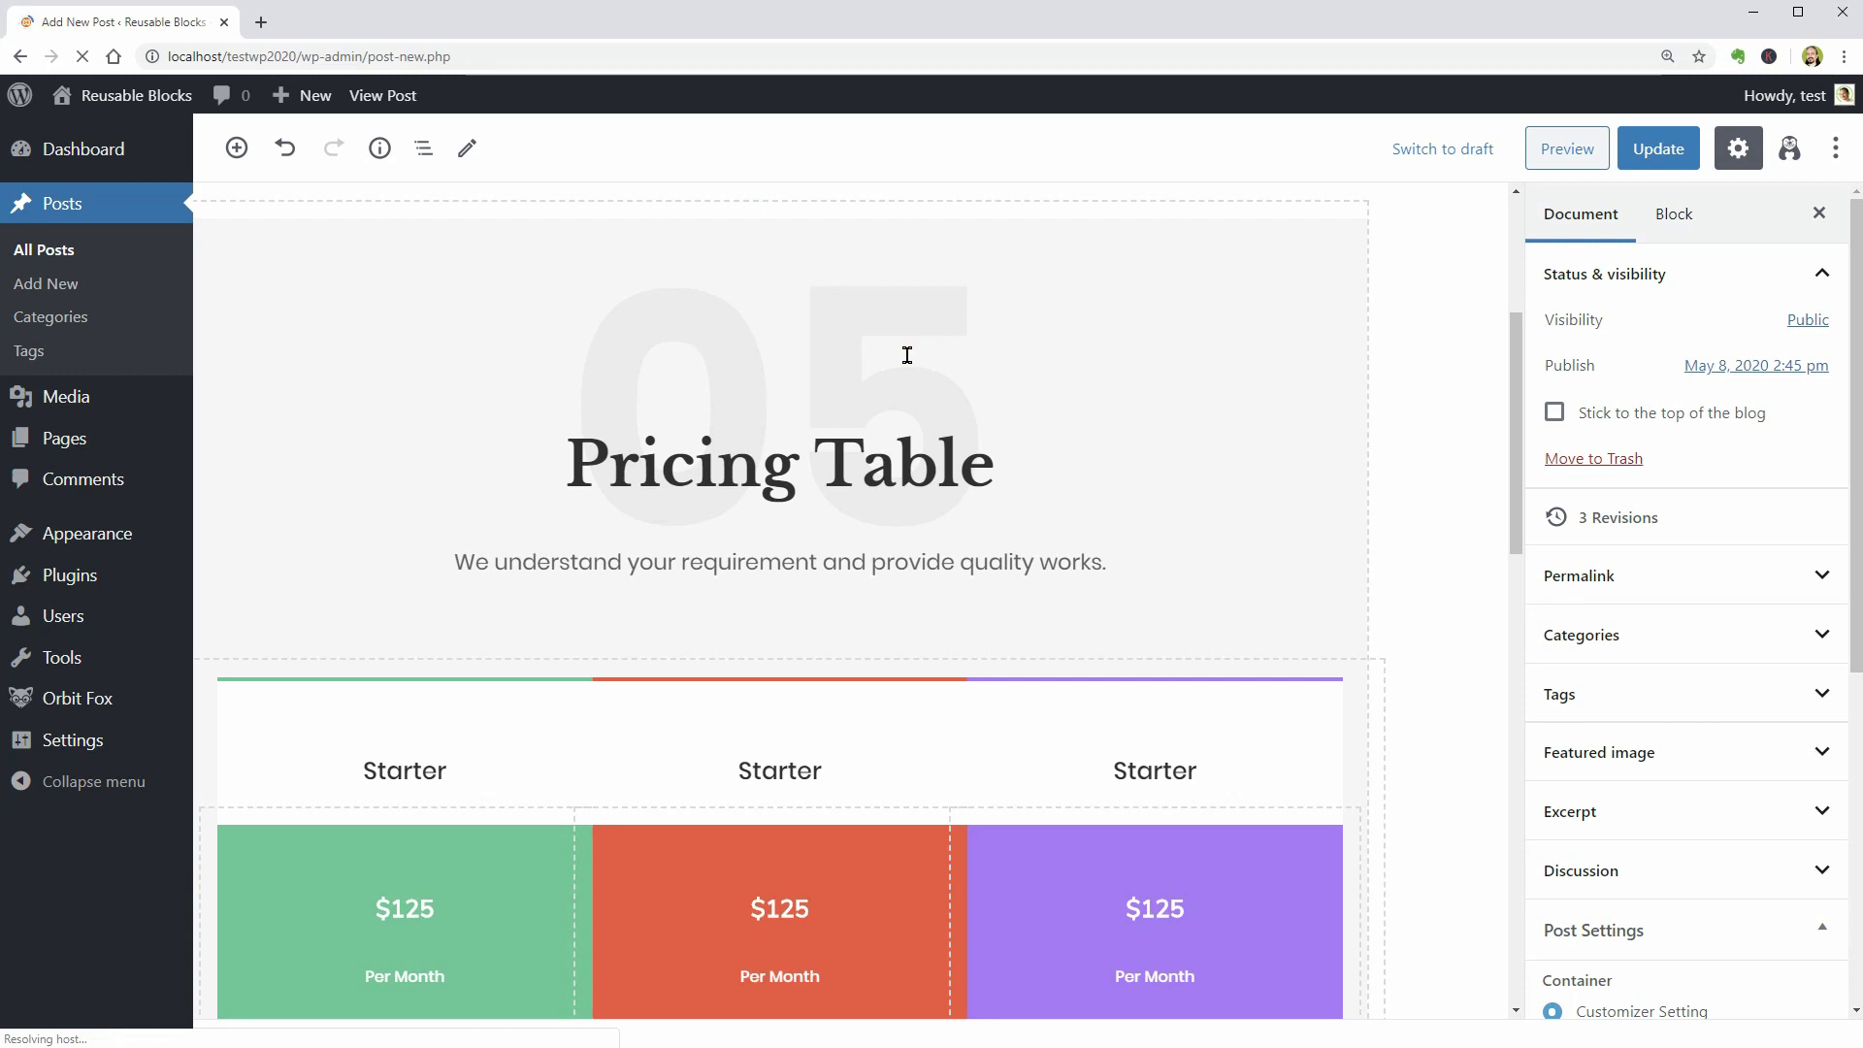
{"action": "left_click", "coordinate": [496, 300]}
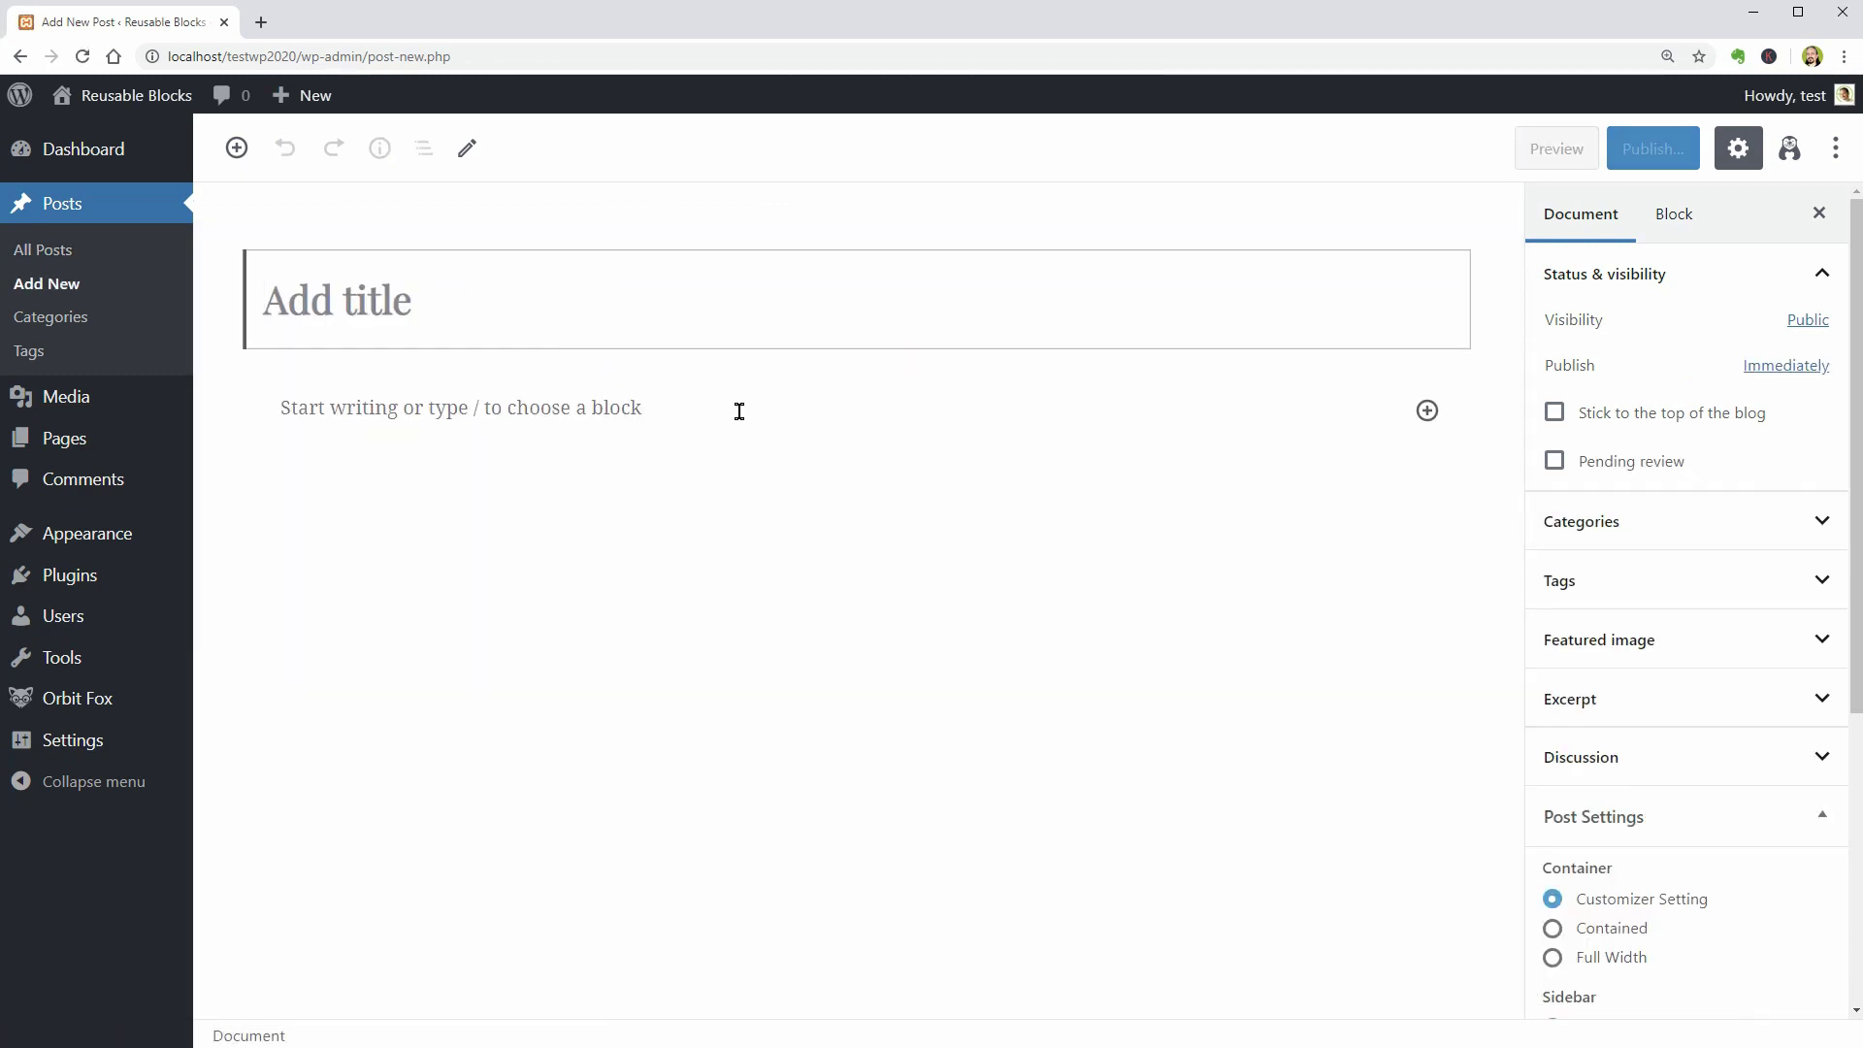
{"action": "type", "text": "V"}
{"action": "key", "text": "BackSpace"}
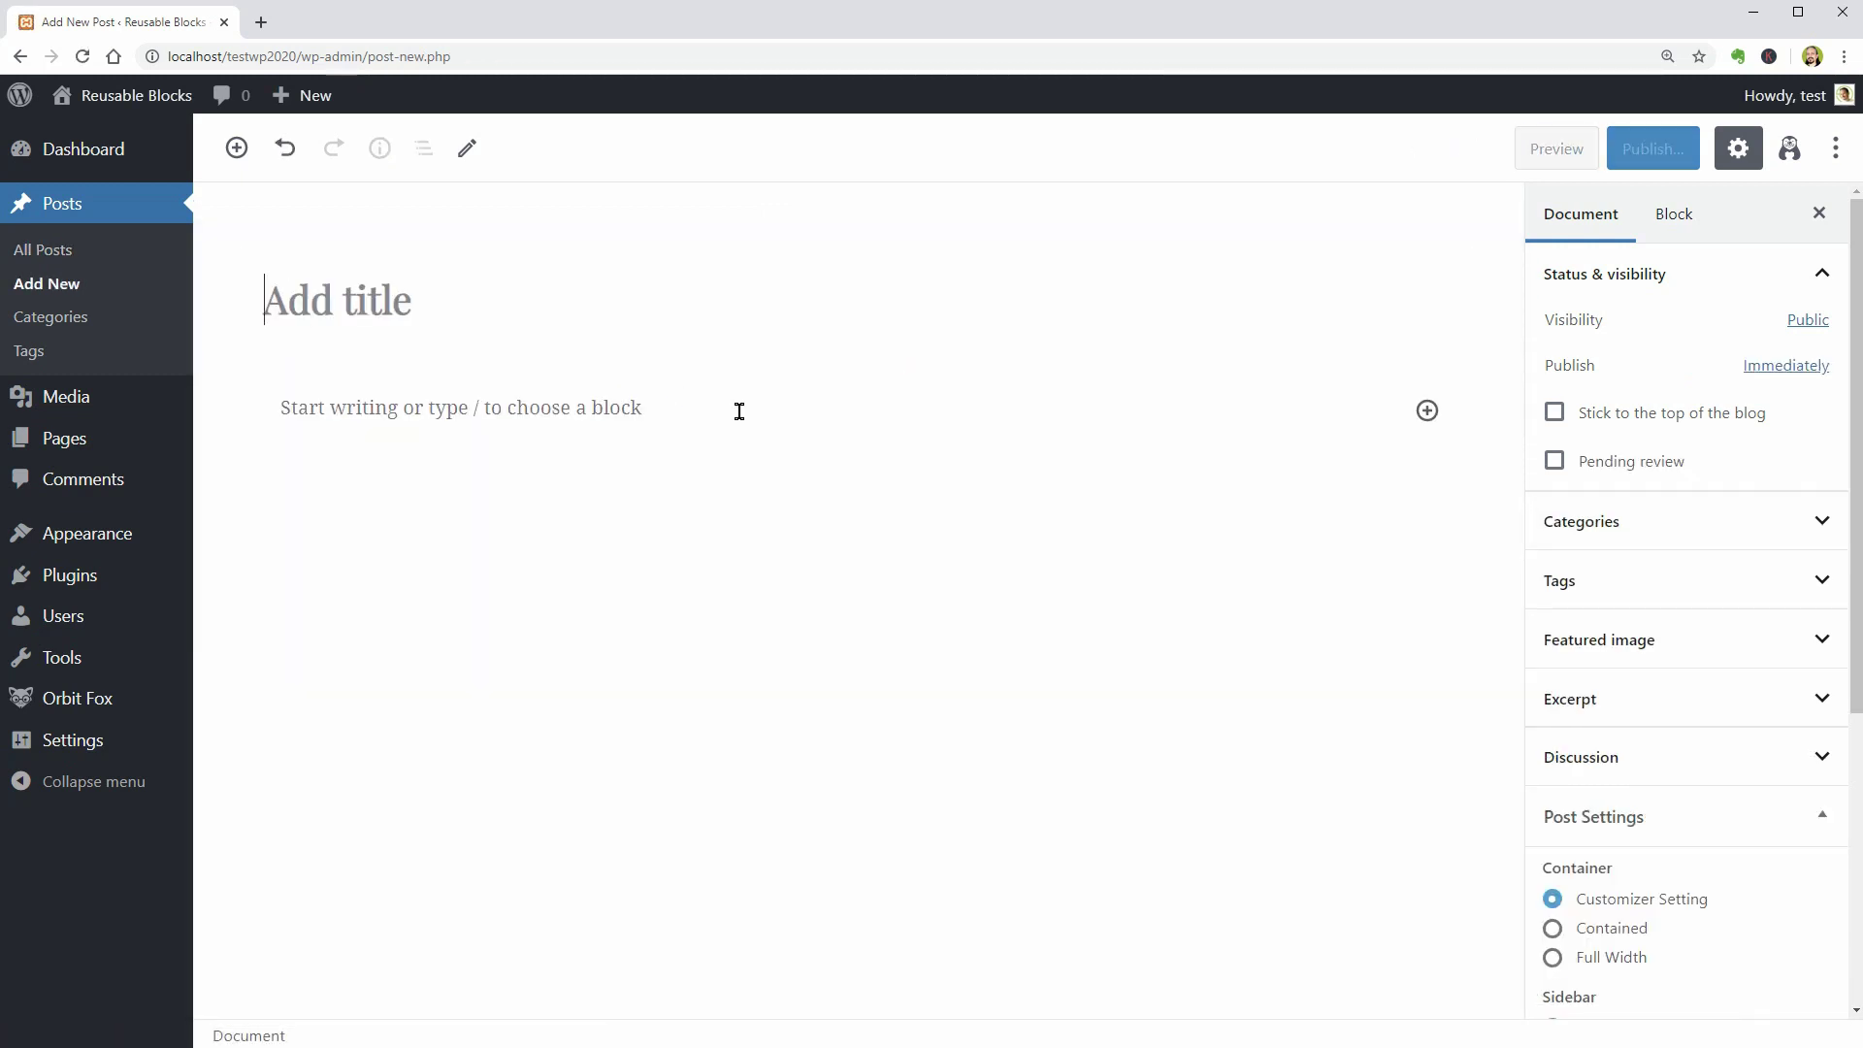
{"action": "type", "text": "Thi"}
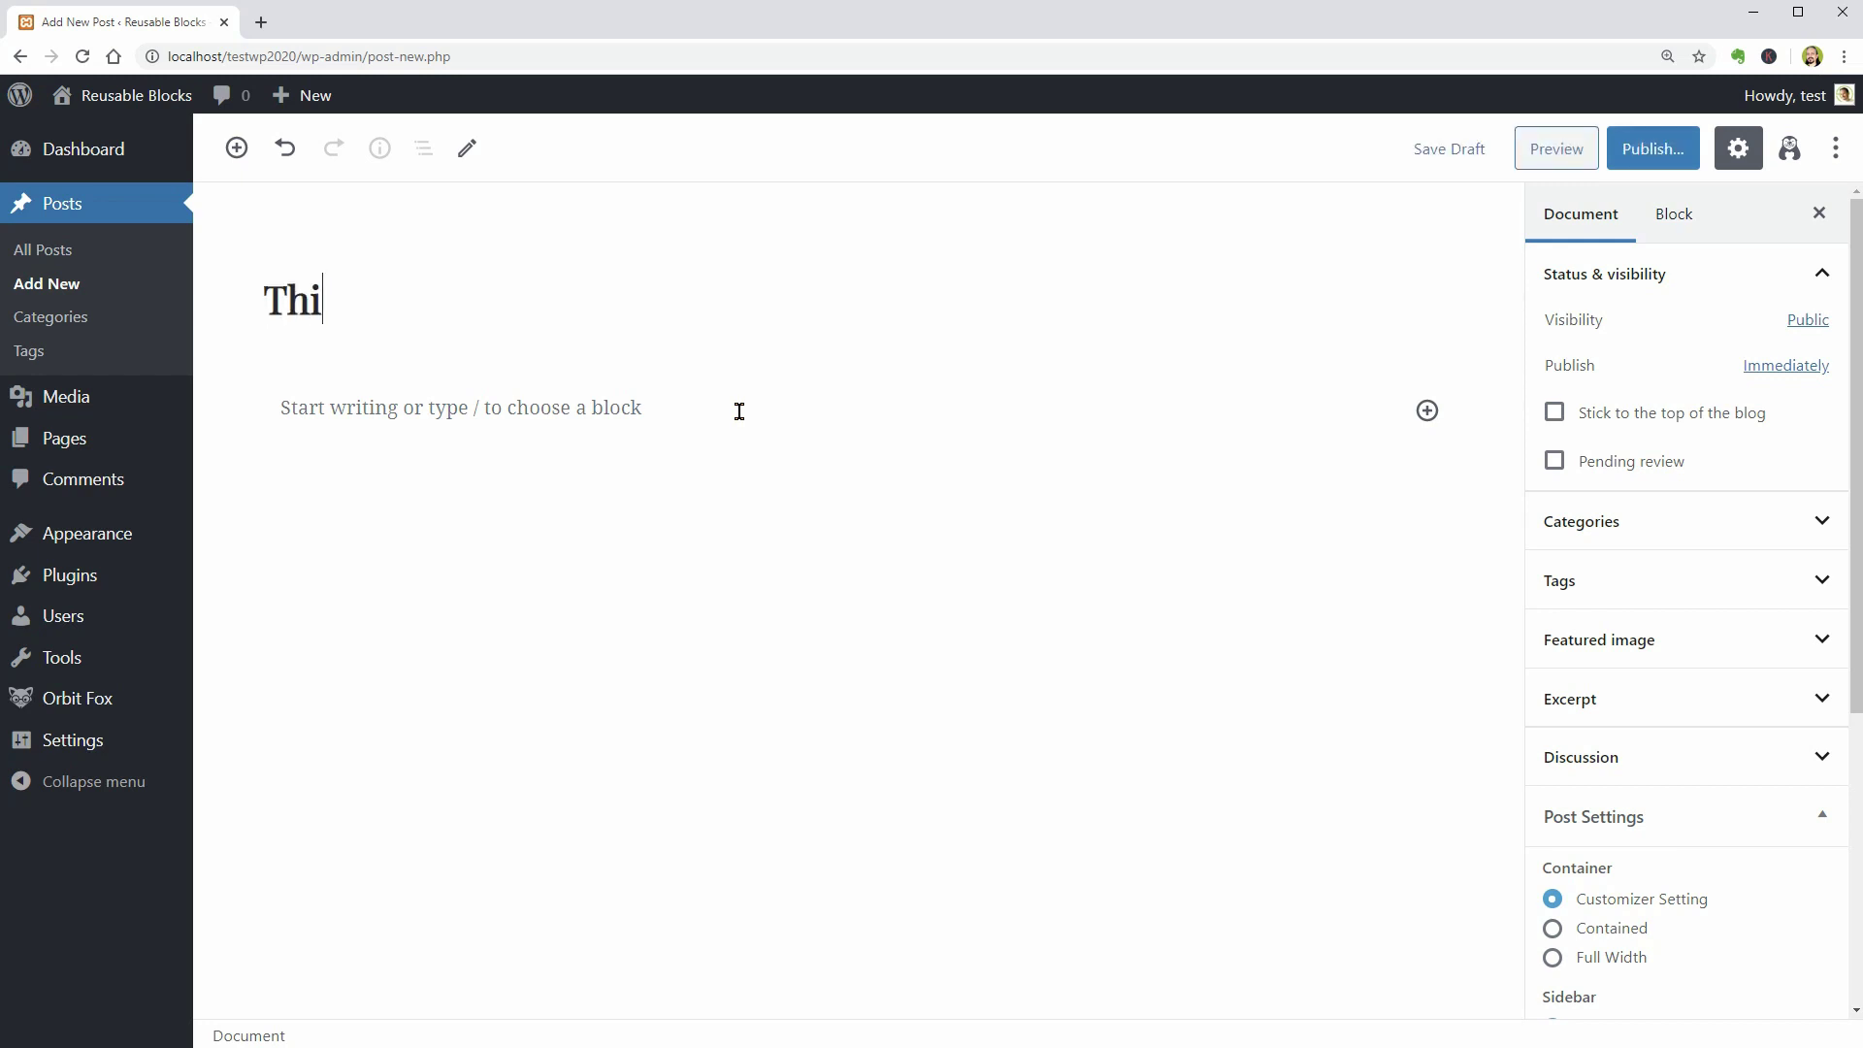
{"action": "type", "text": "s is a demo "}
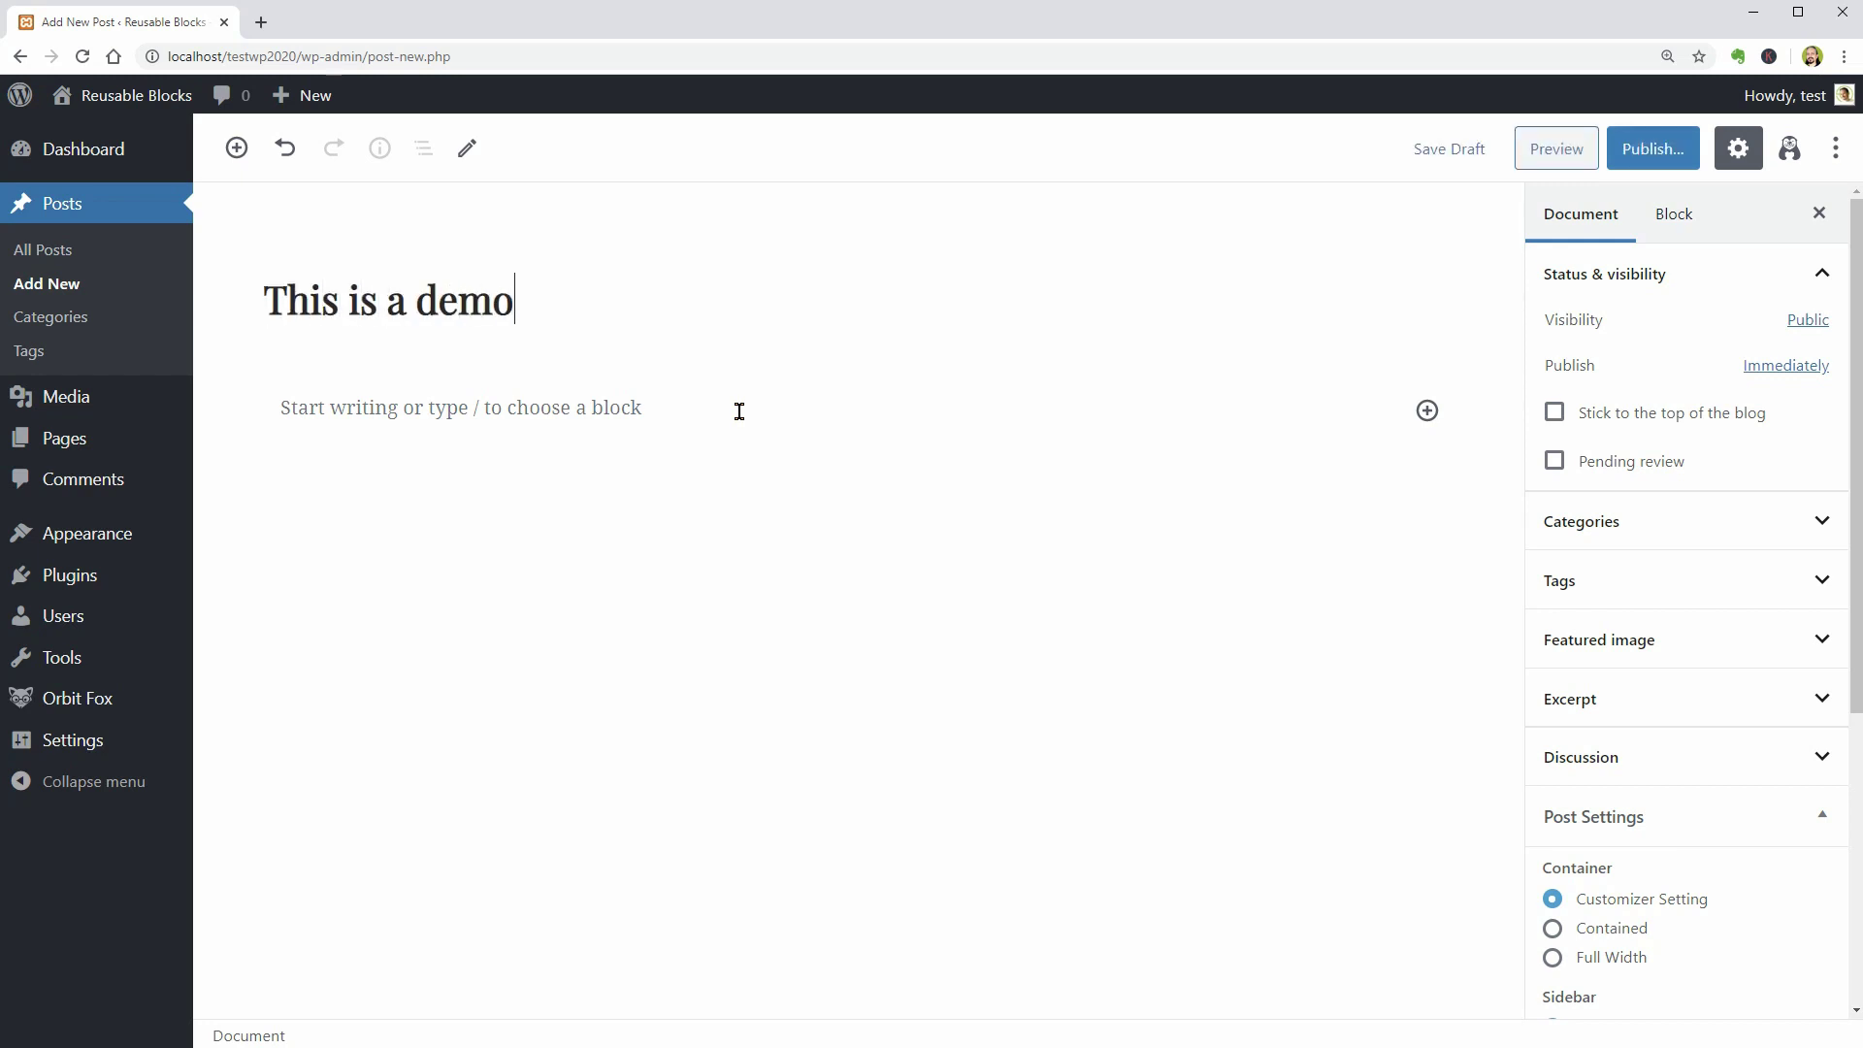
{"action": "type", "text": "article"}
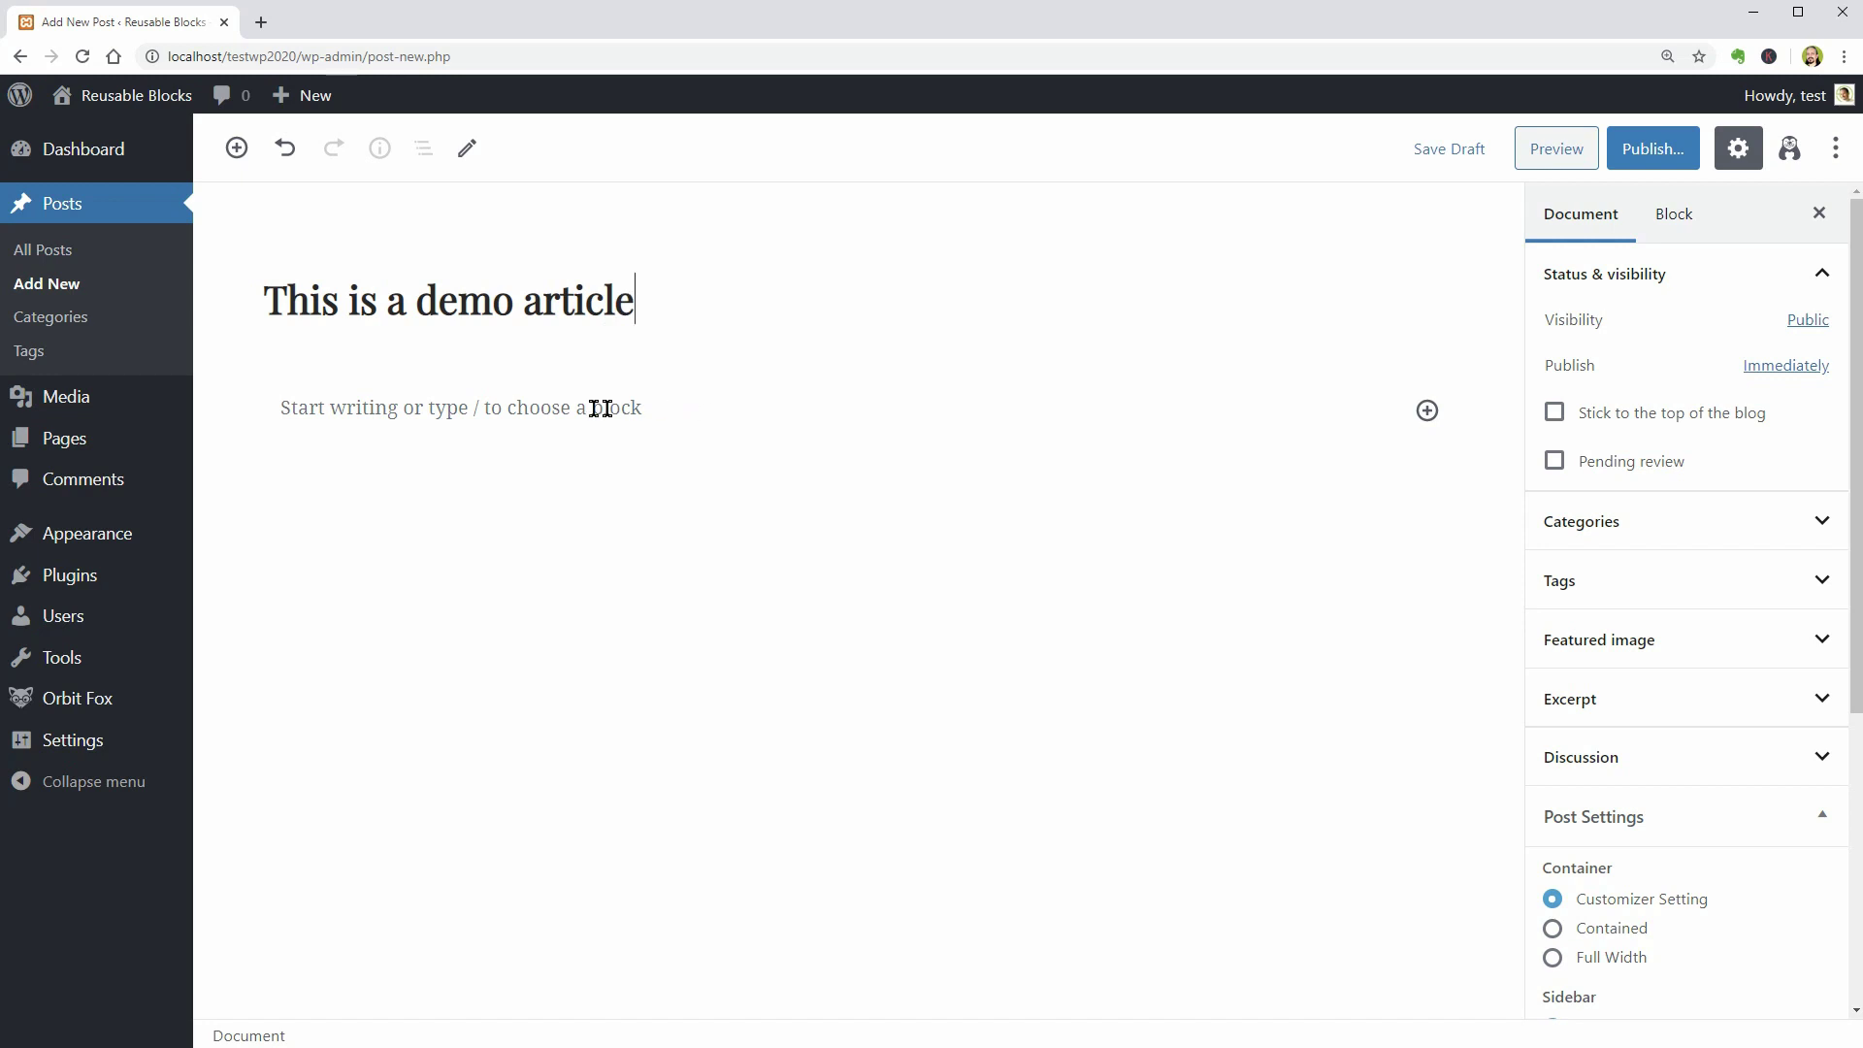
{"action": "left_click", "coordinate": [458, 415]}
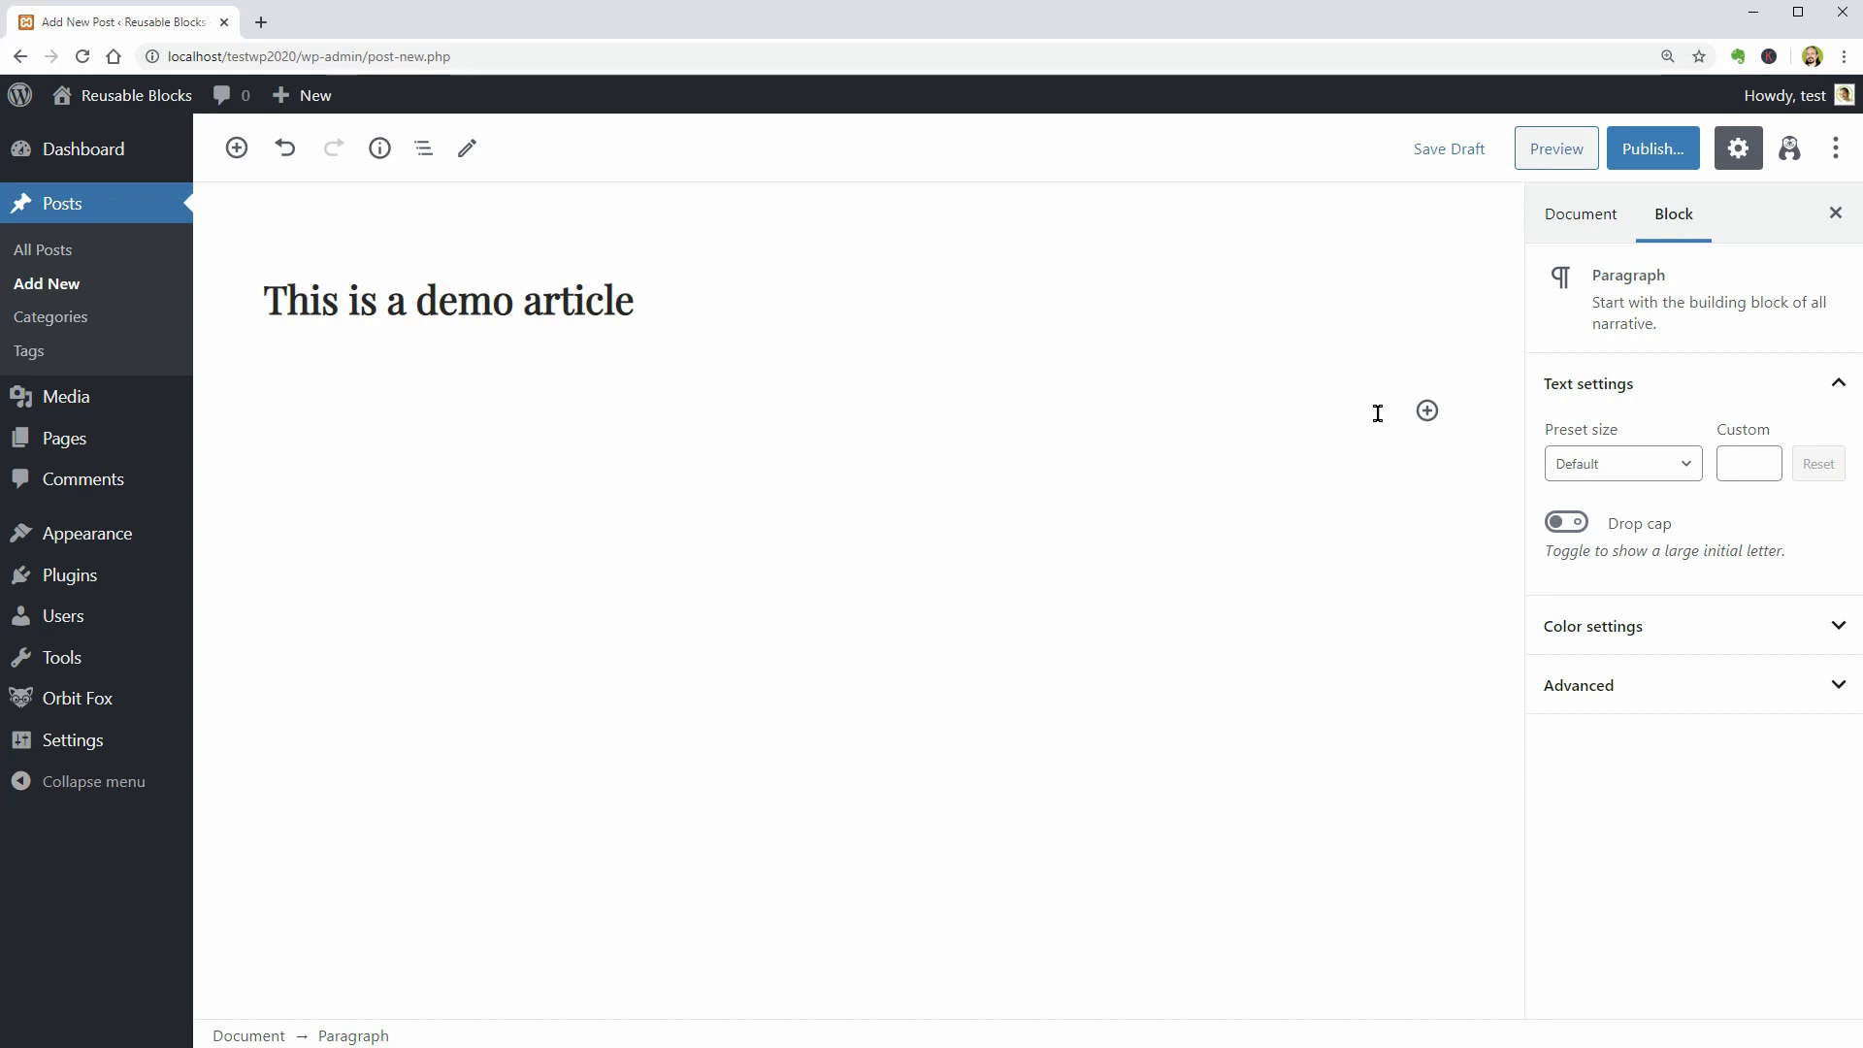
Add a paragraph block holding the pasted call-to-action text
{"action": "left_click", "coordinate": [1427, 411]}
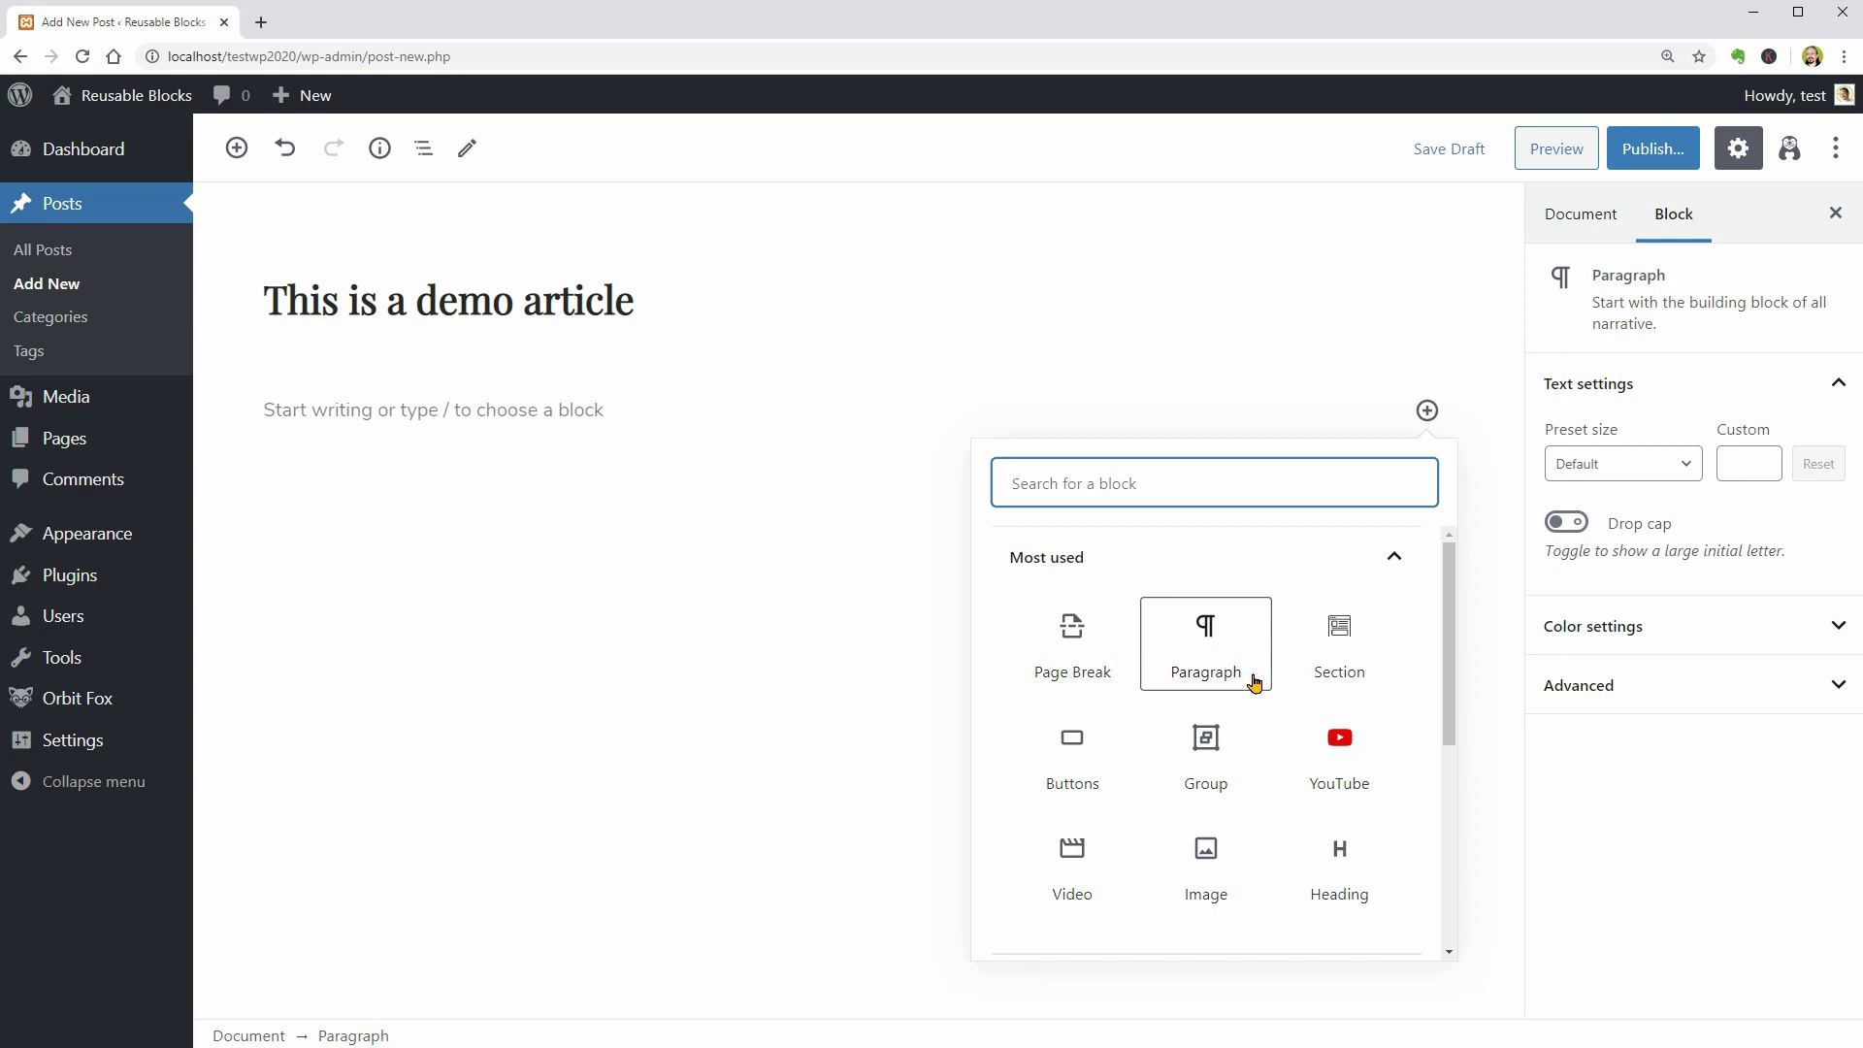
{"action": "left_click", "coordinate": [1245, 670]}
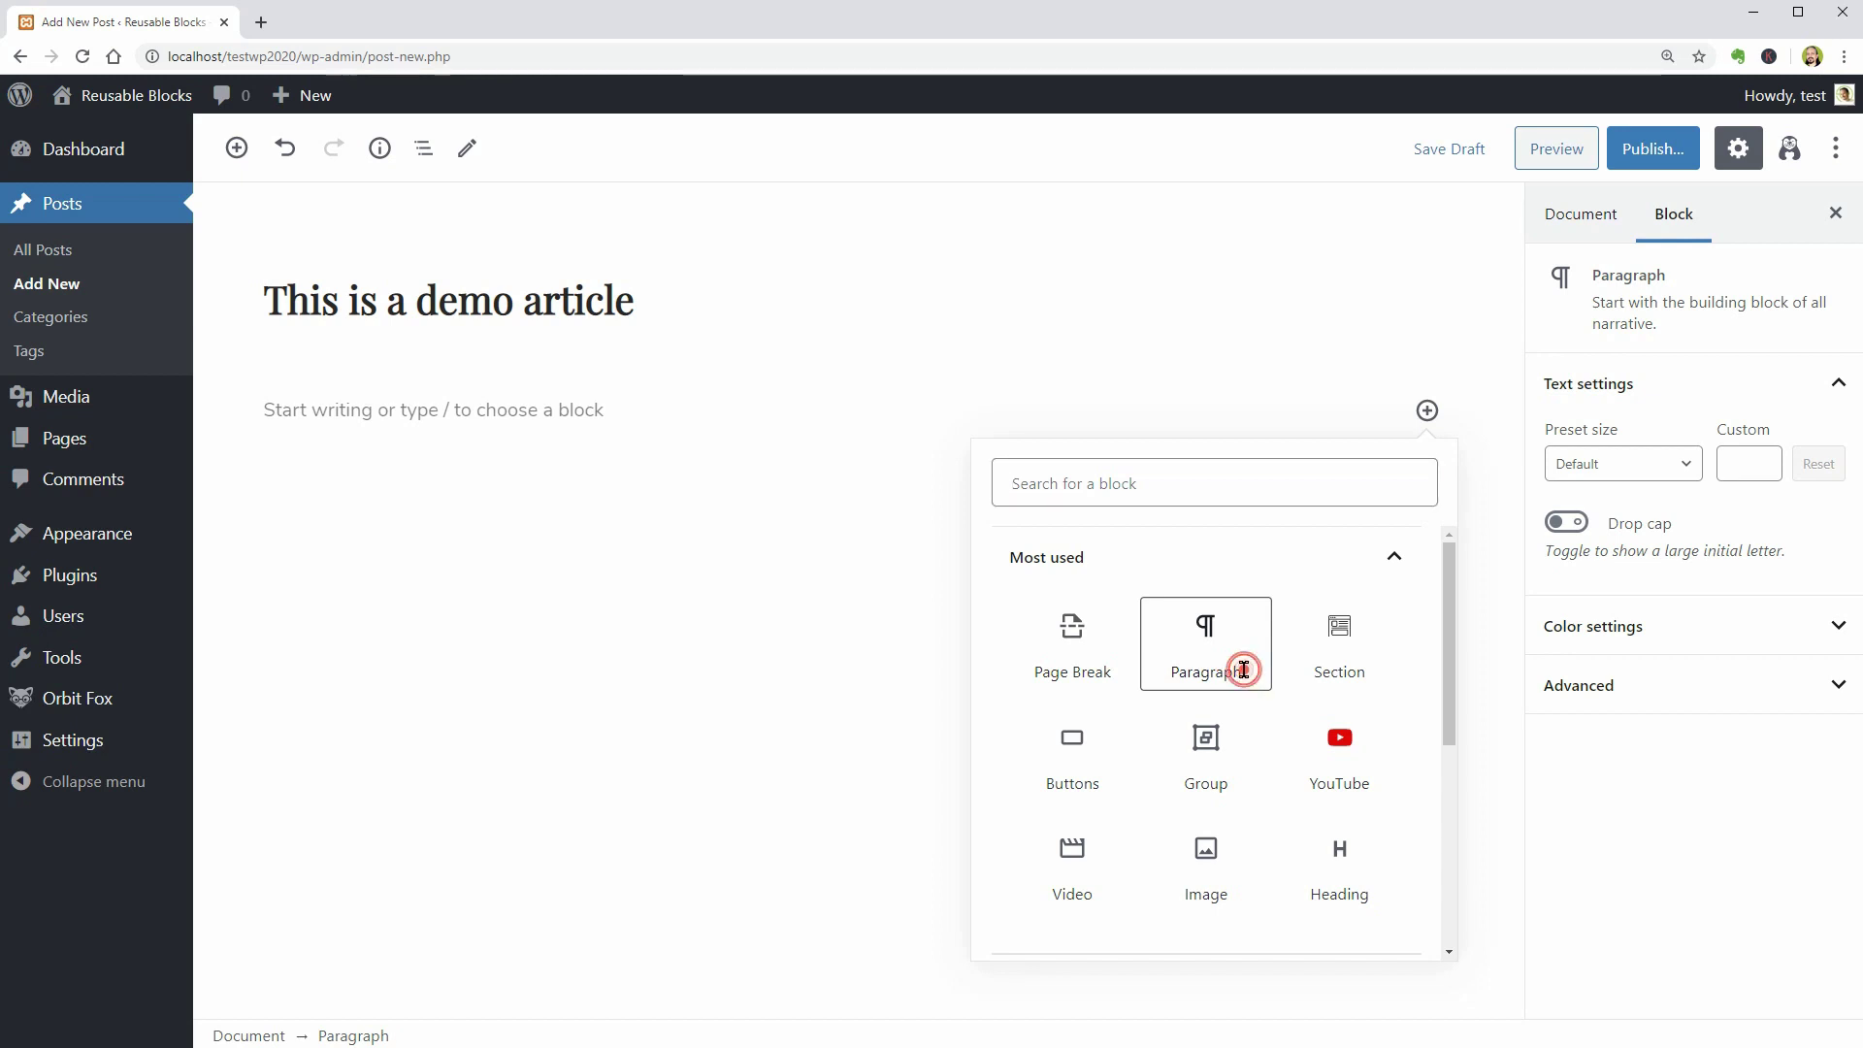
{"action": "left_click", "coordinate": [299, 409]}
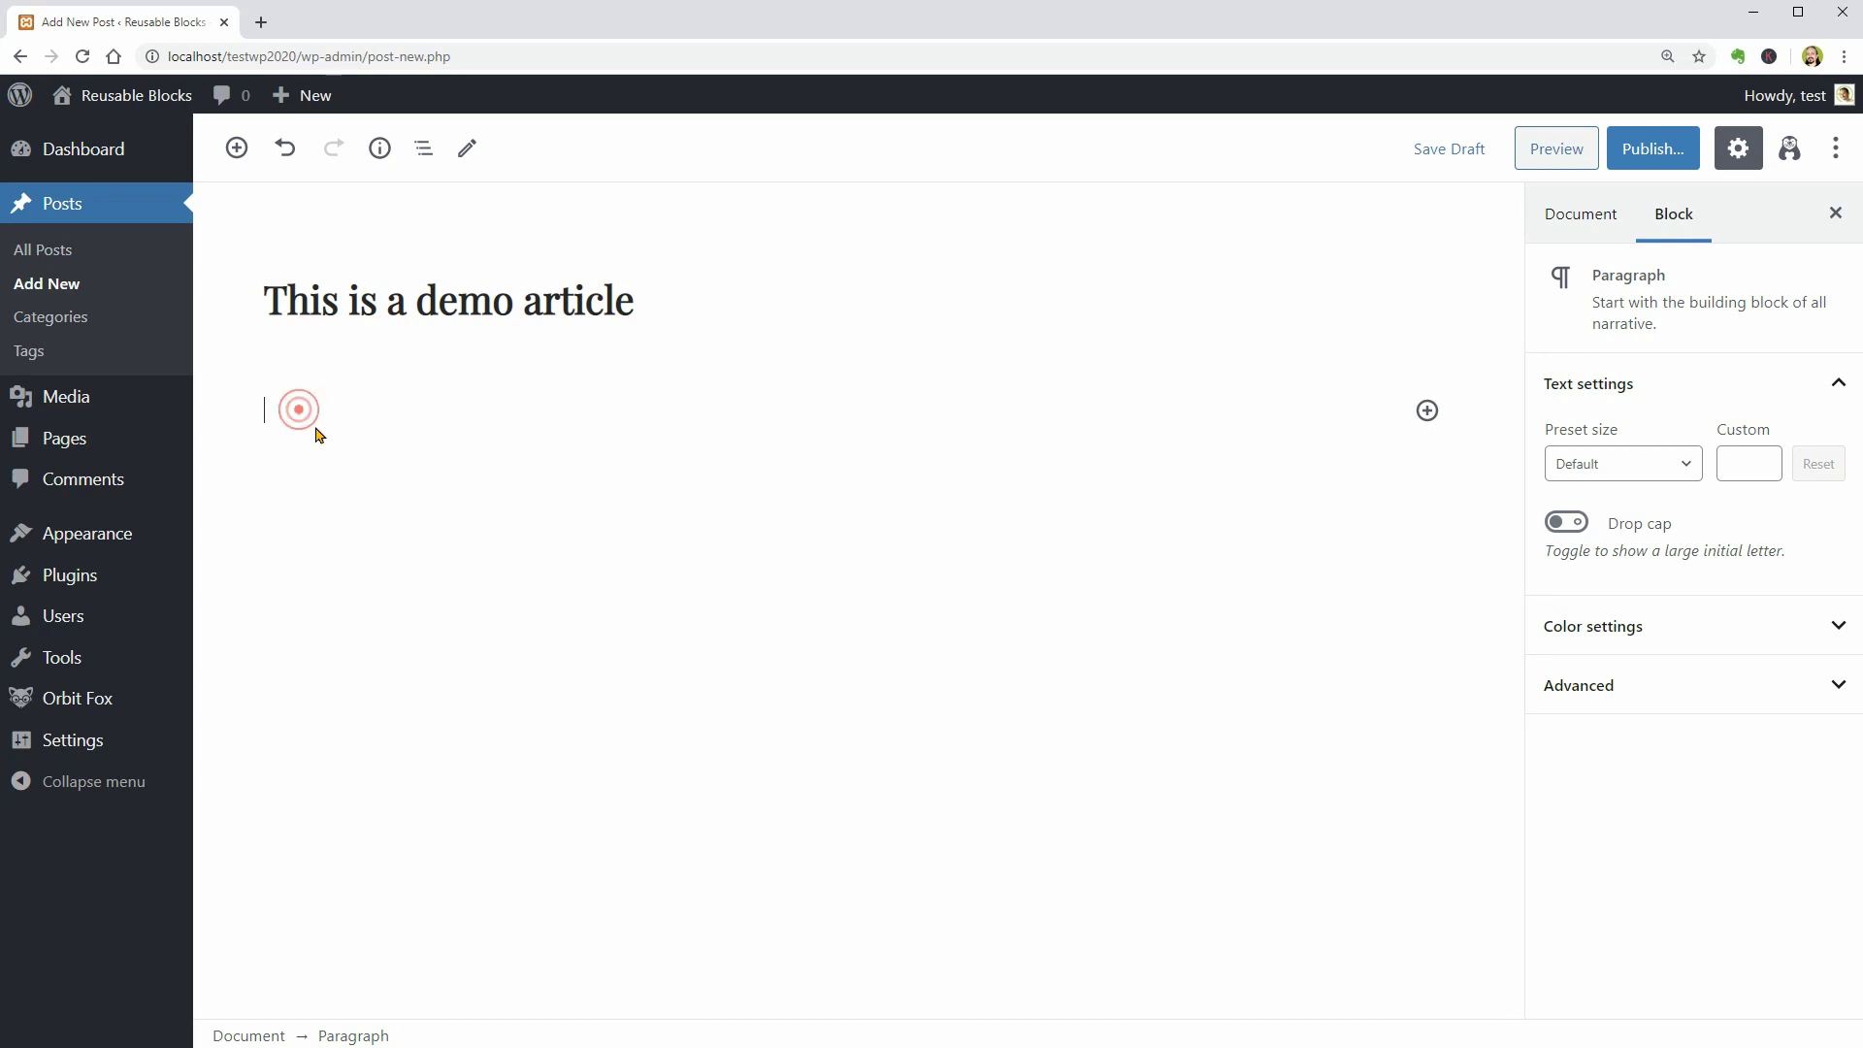
{"action": "right_click", "coordinate": [311, 410]}
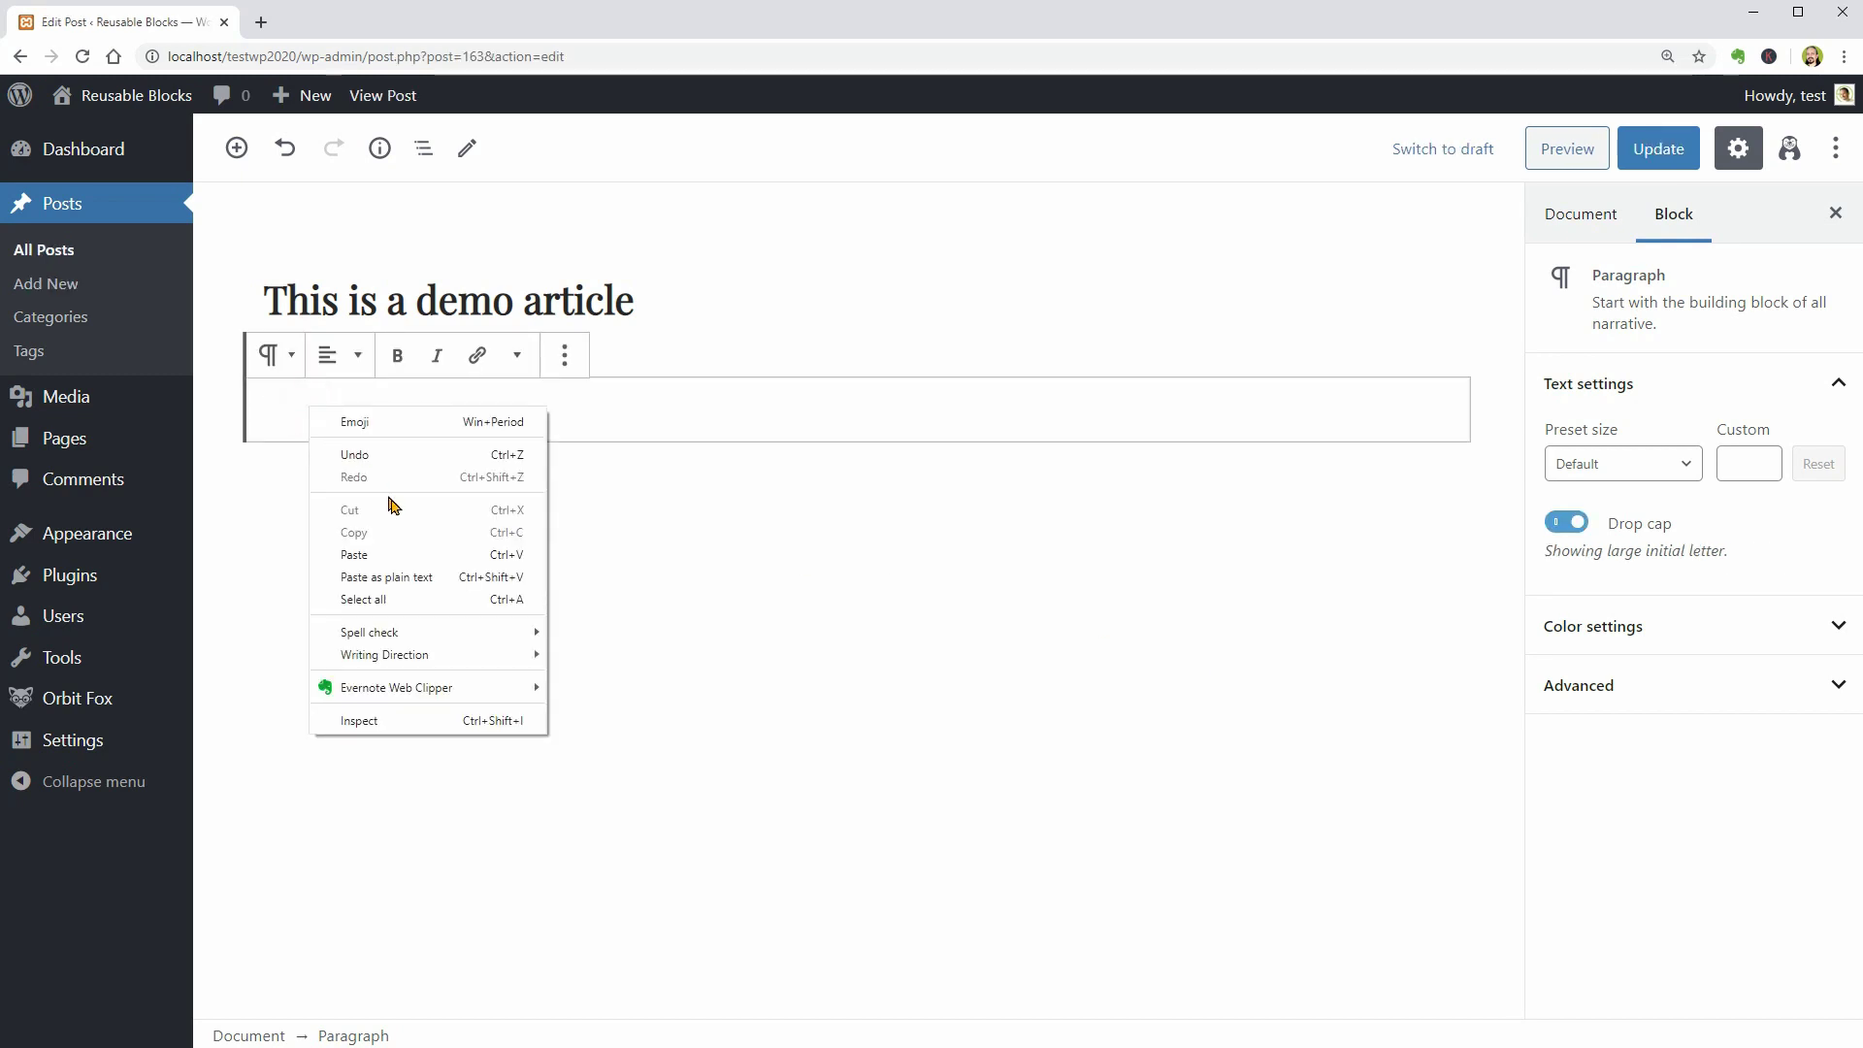
{"action": "left_click", "coordinate": [421, 555]}
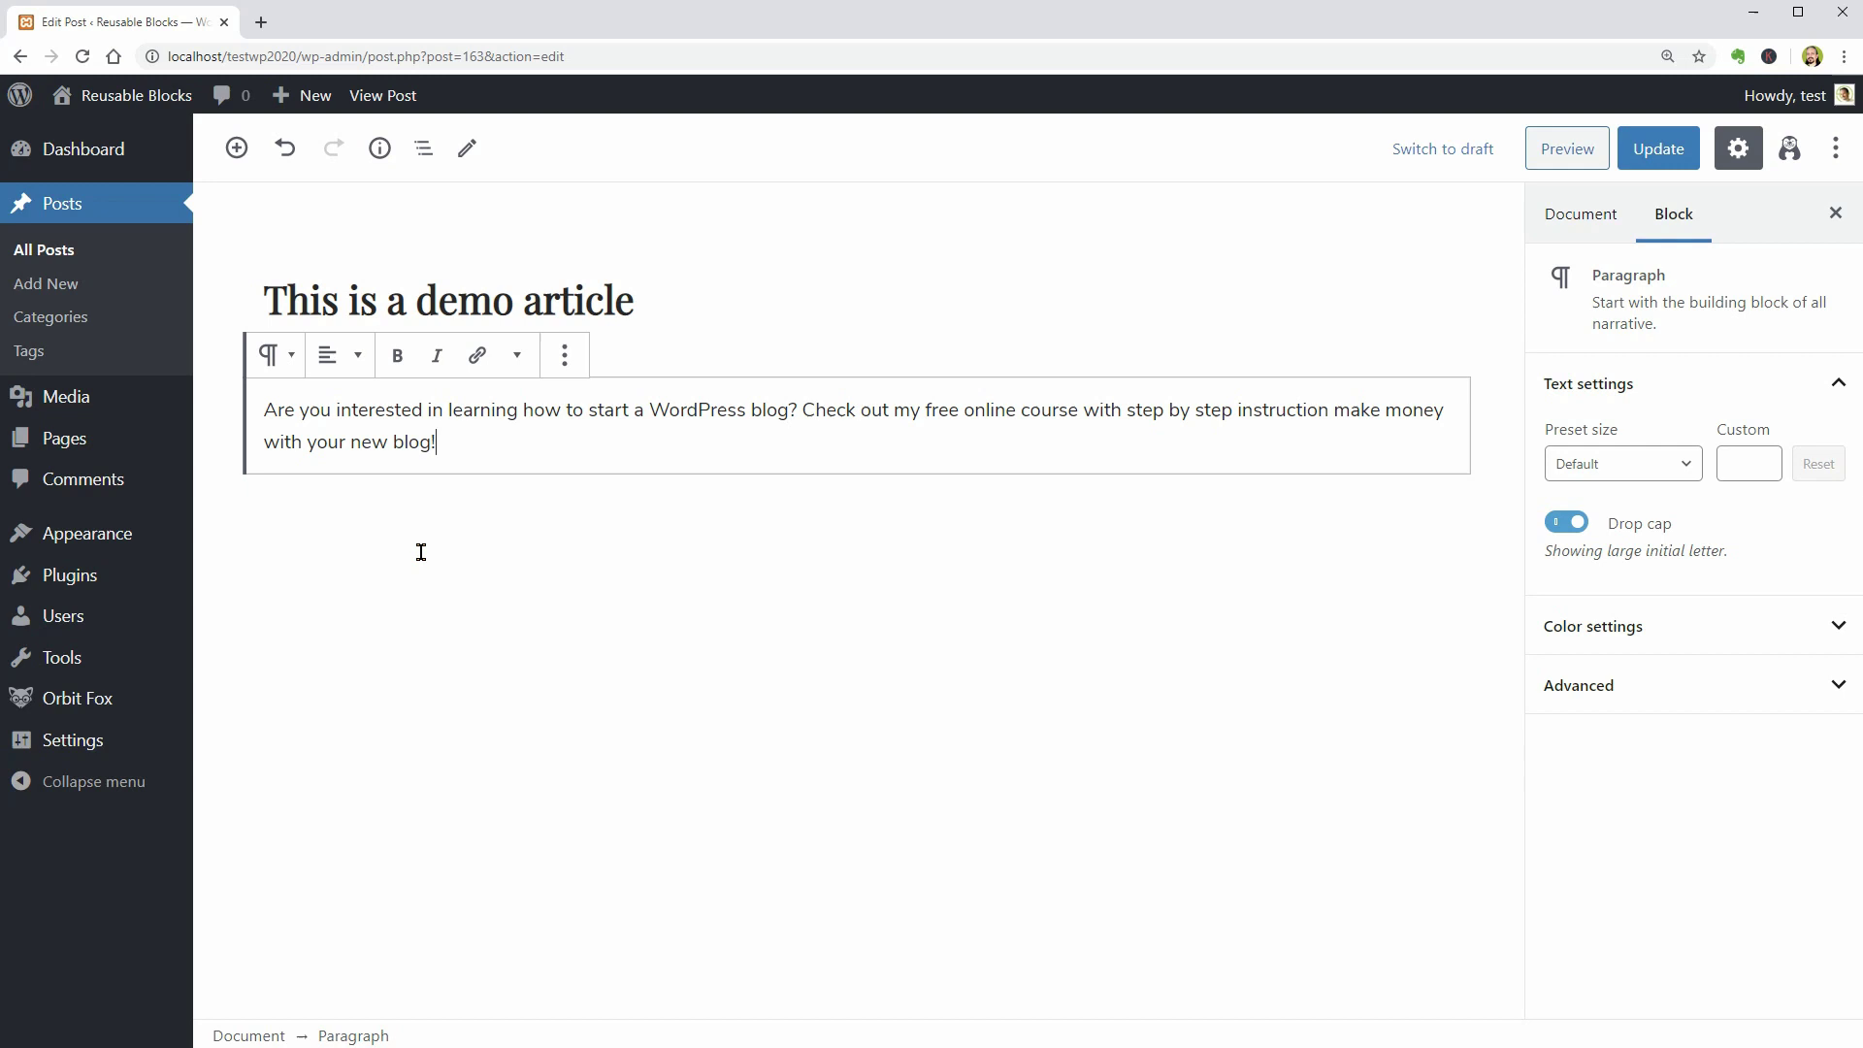
{"action": "key", "text": "Return"}
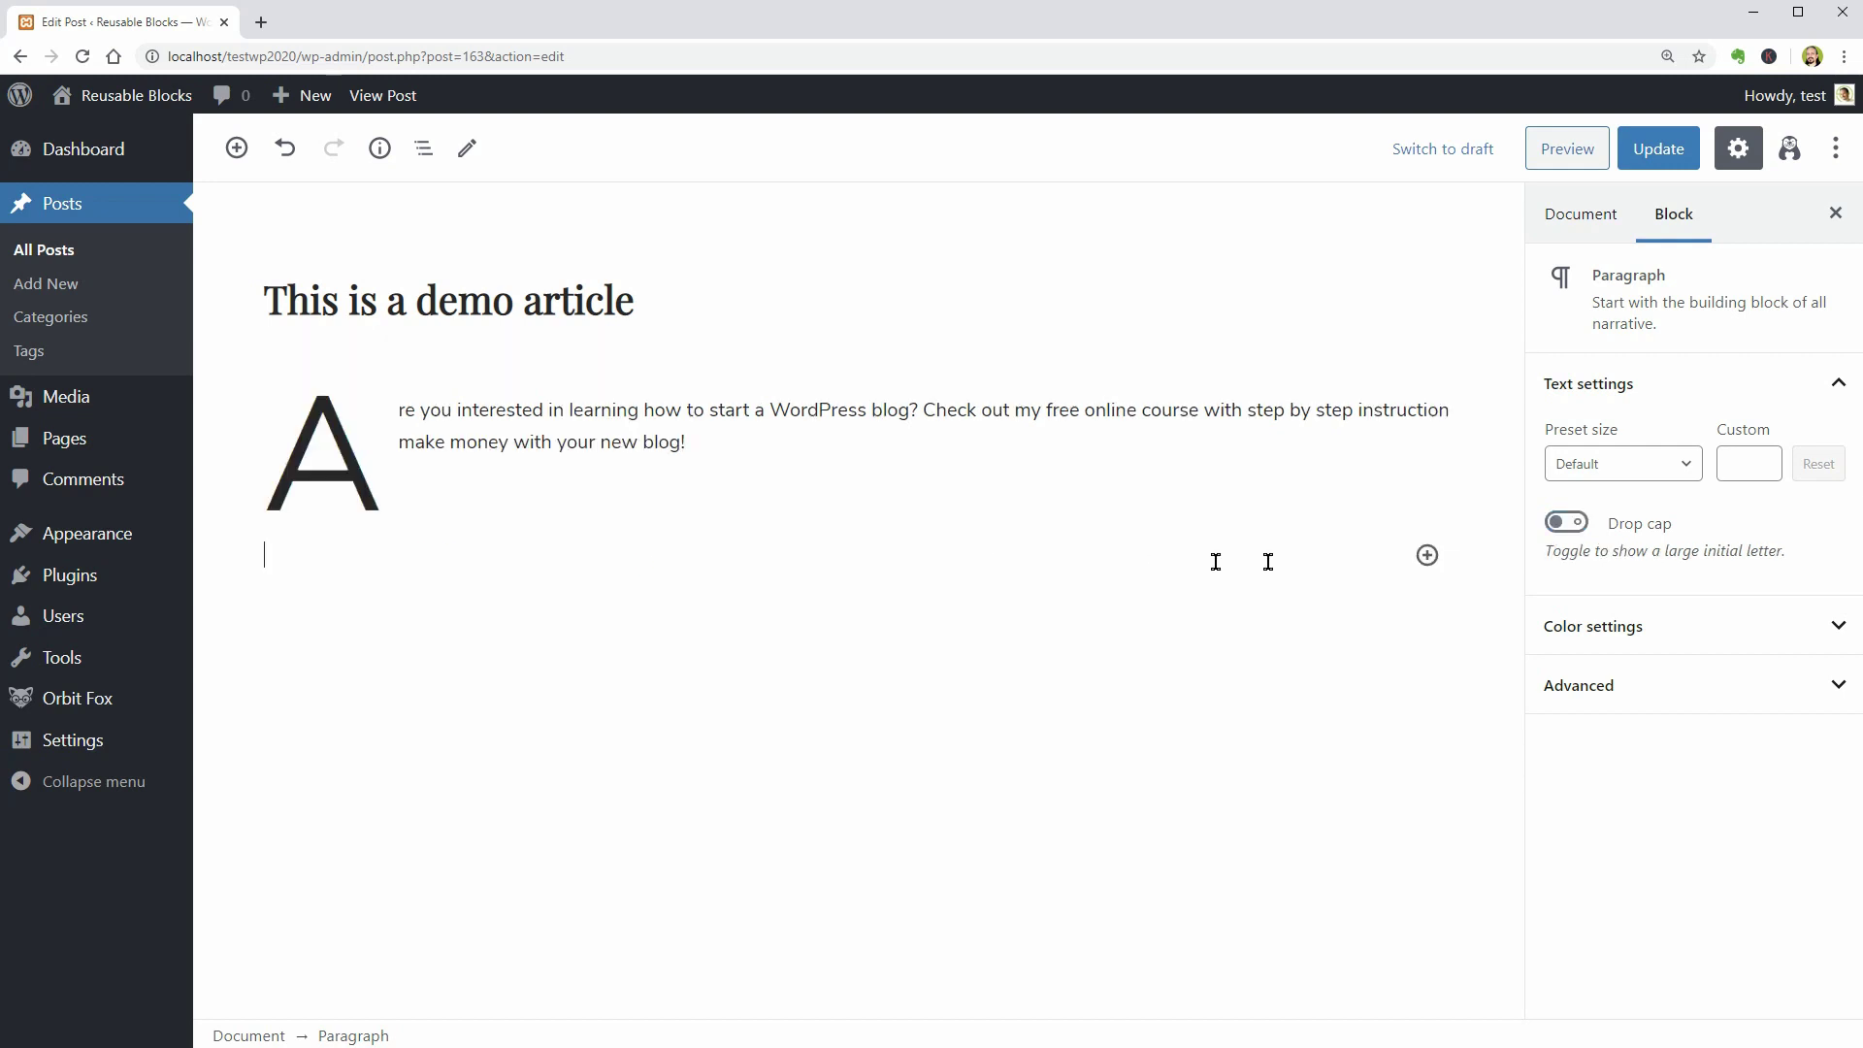
Insert an orange JOIN NOW button, open its link field, then add an empty paragraph
{"action": "left_click", "coordinate": [1424, 557]}
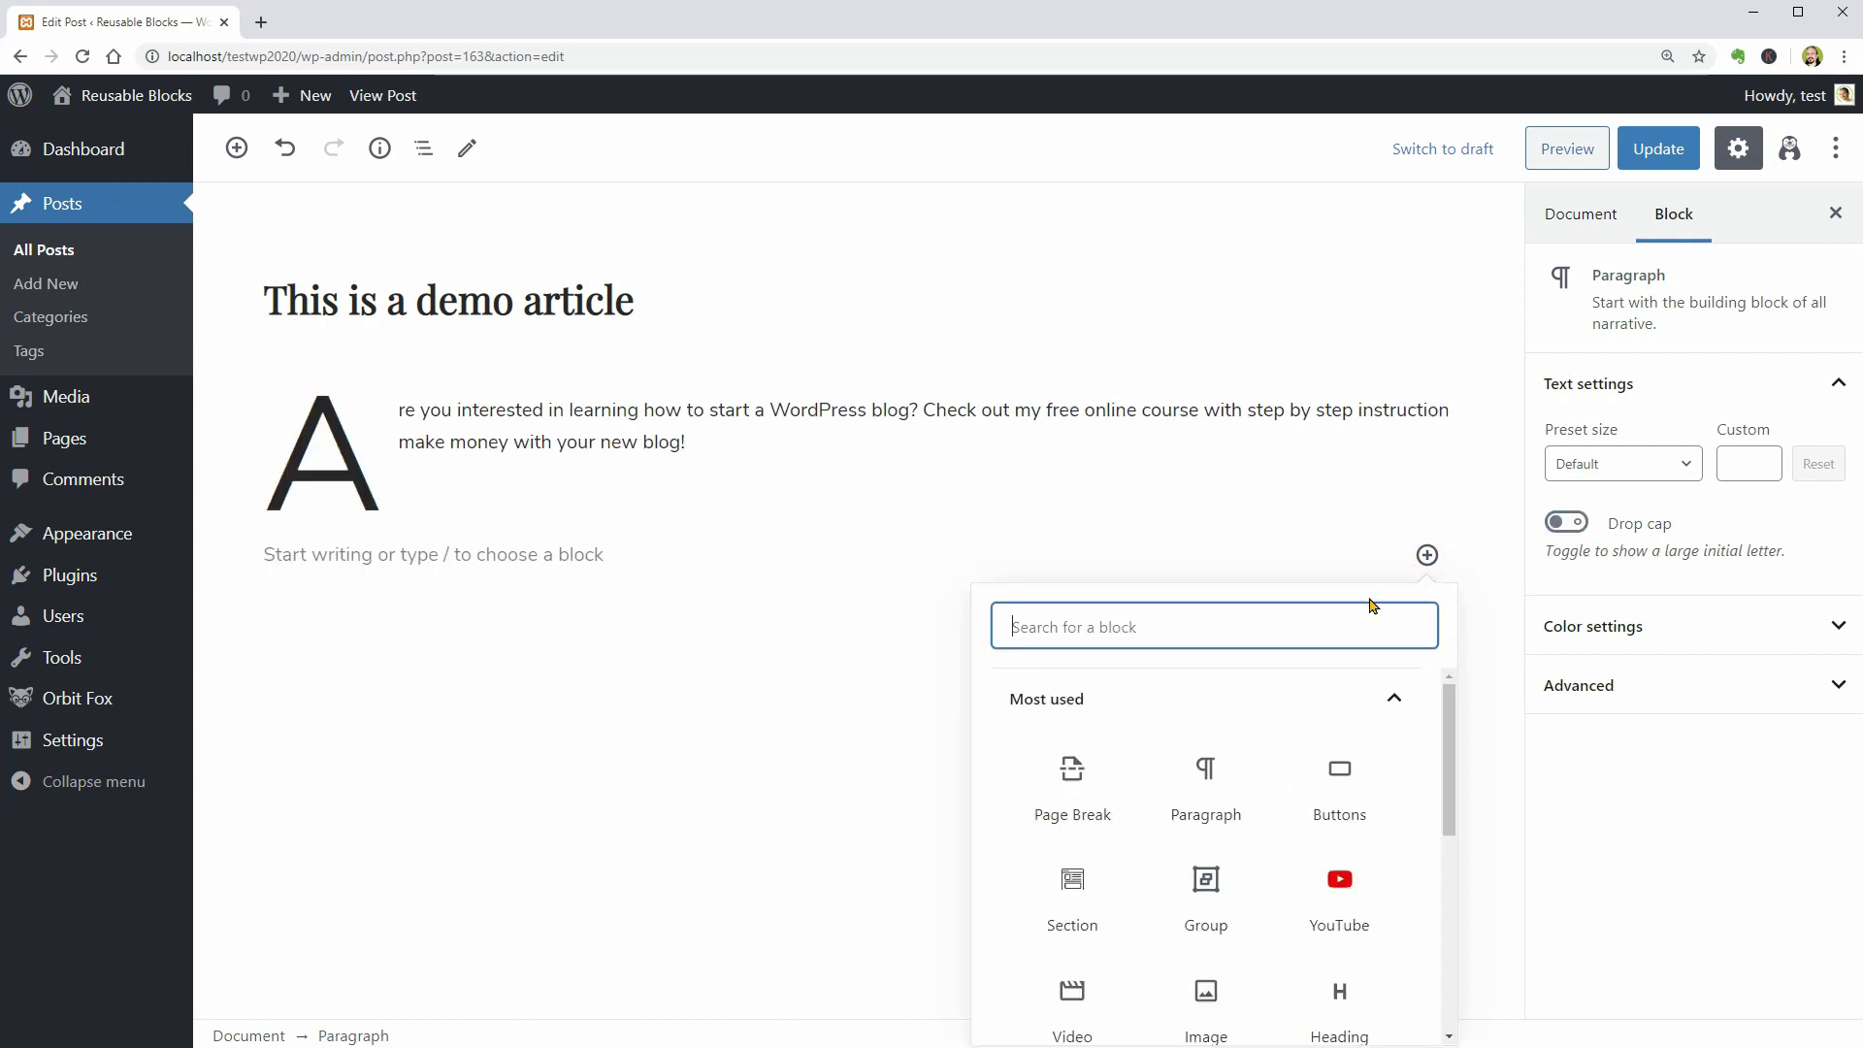
{"action": "left_click", "coordinate": [1354, 790]}
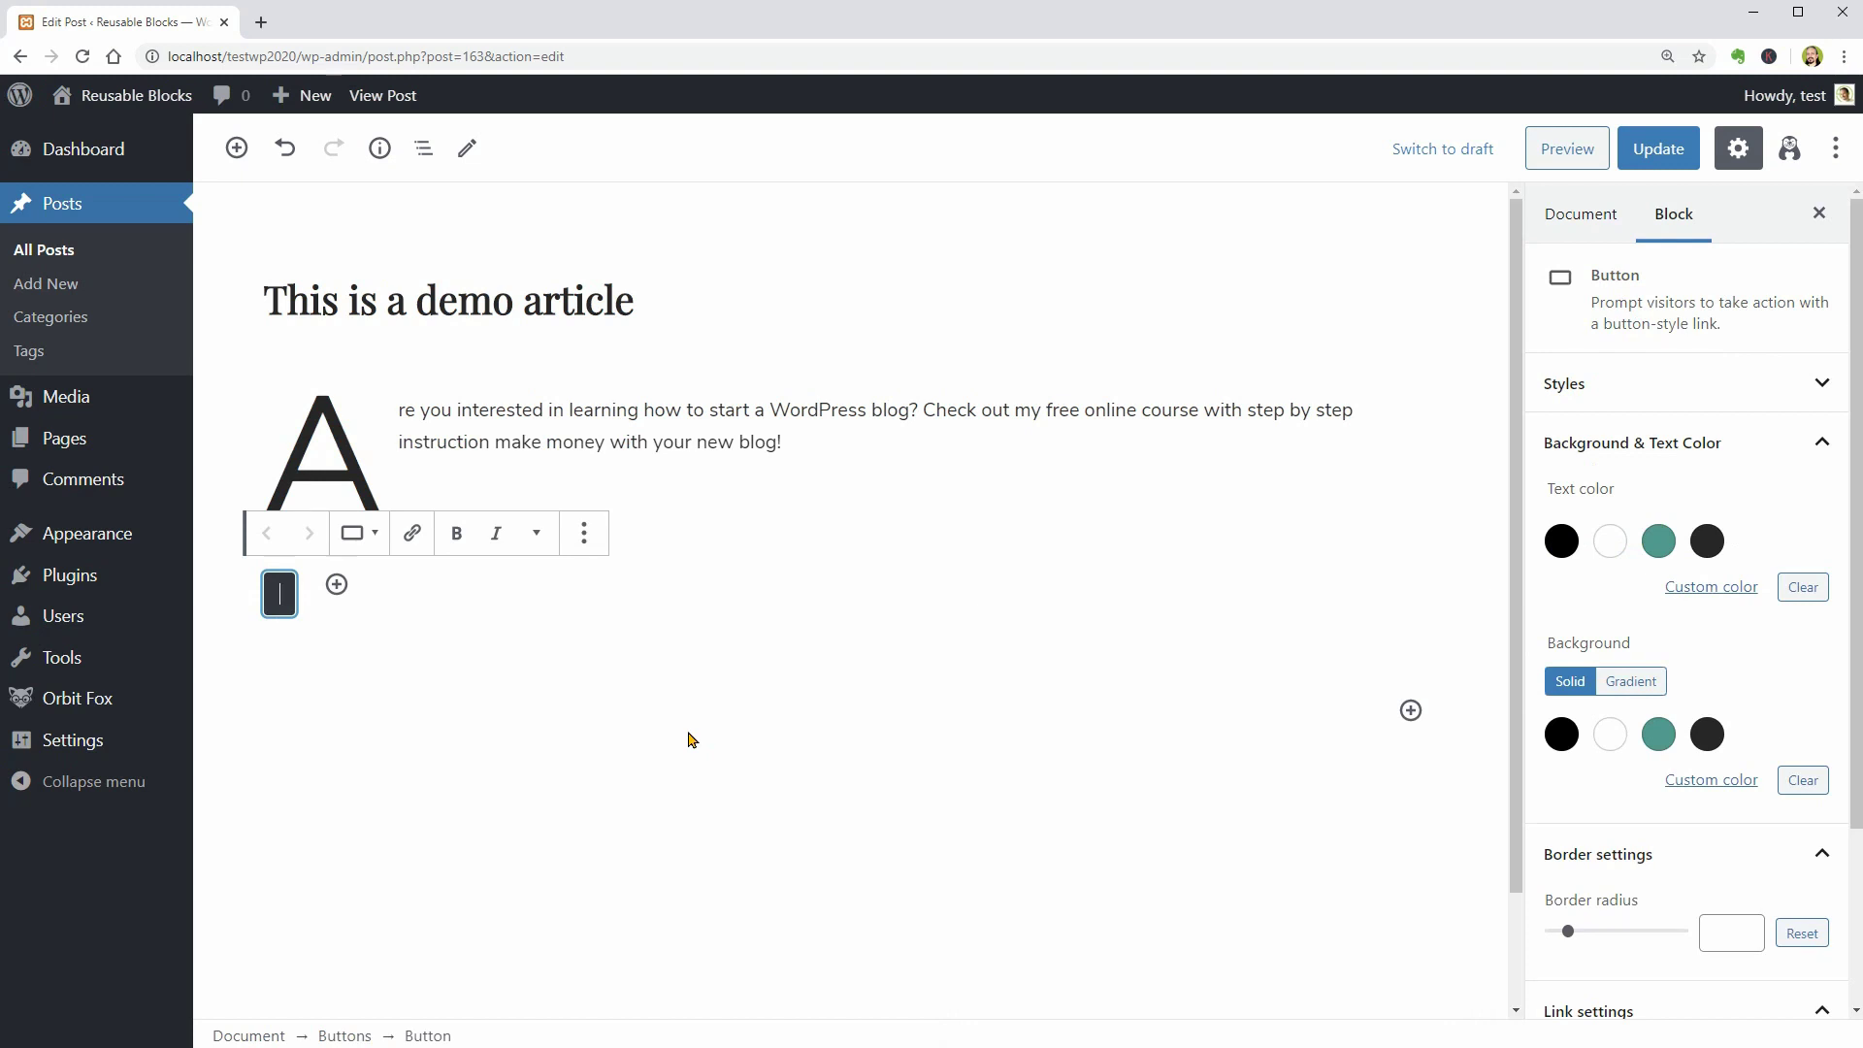
{"action": "type", "text": "JOIN NOW"}
{"action": "left_click", "coordinate": [1708, 781]}
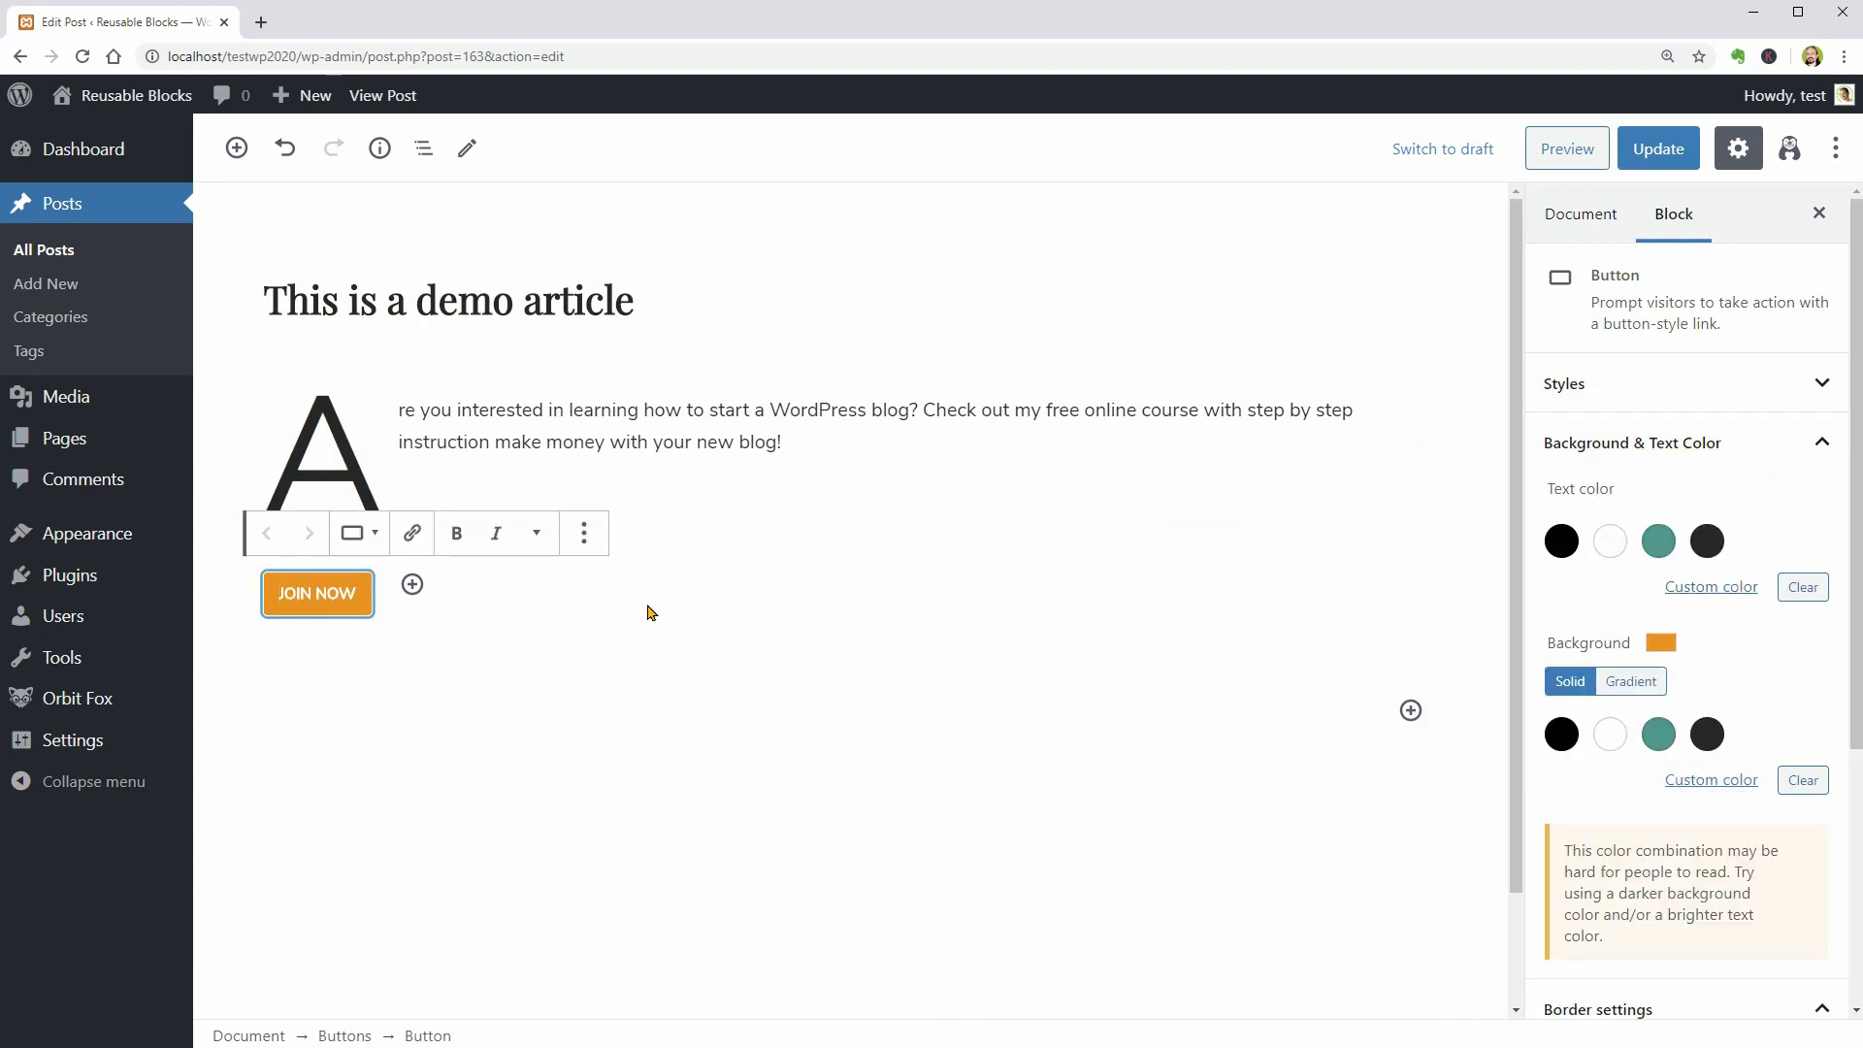
{"action": "left_click", "coordinate": [342, 592]}
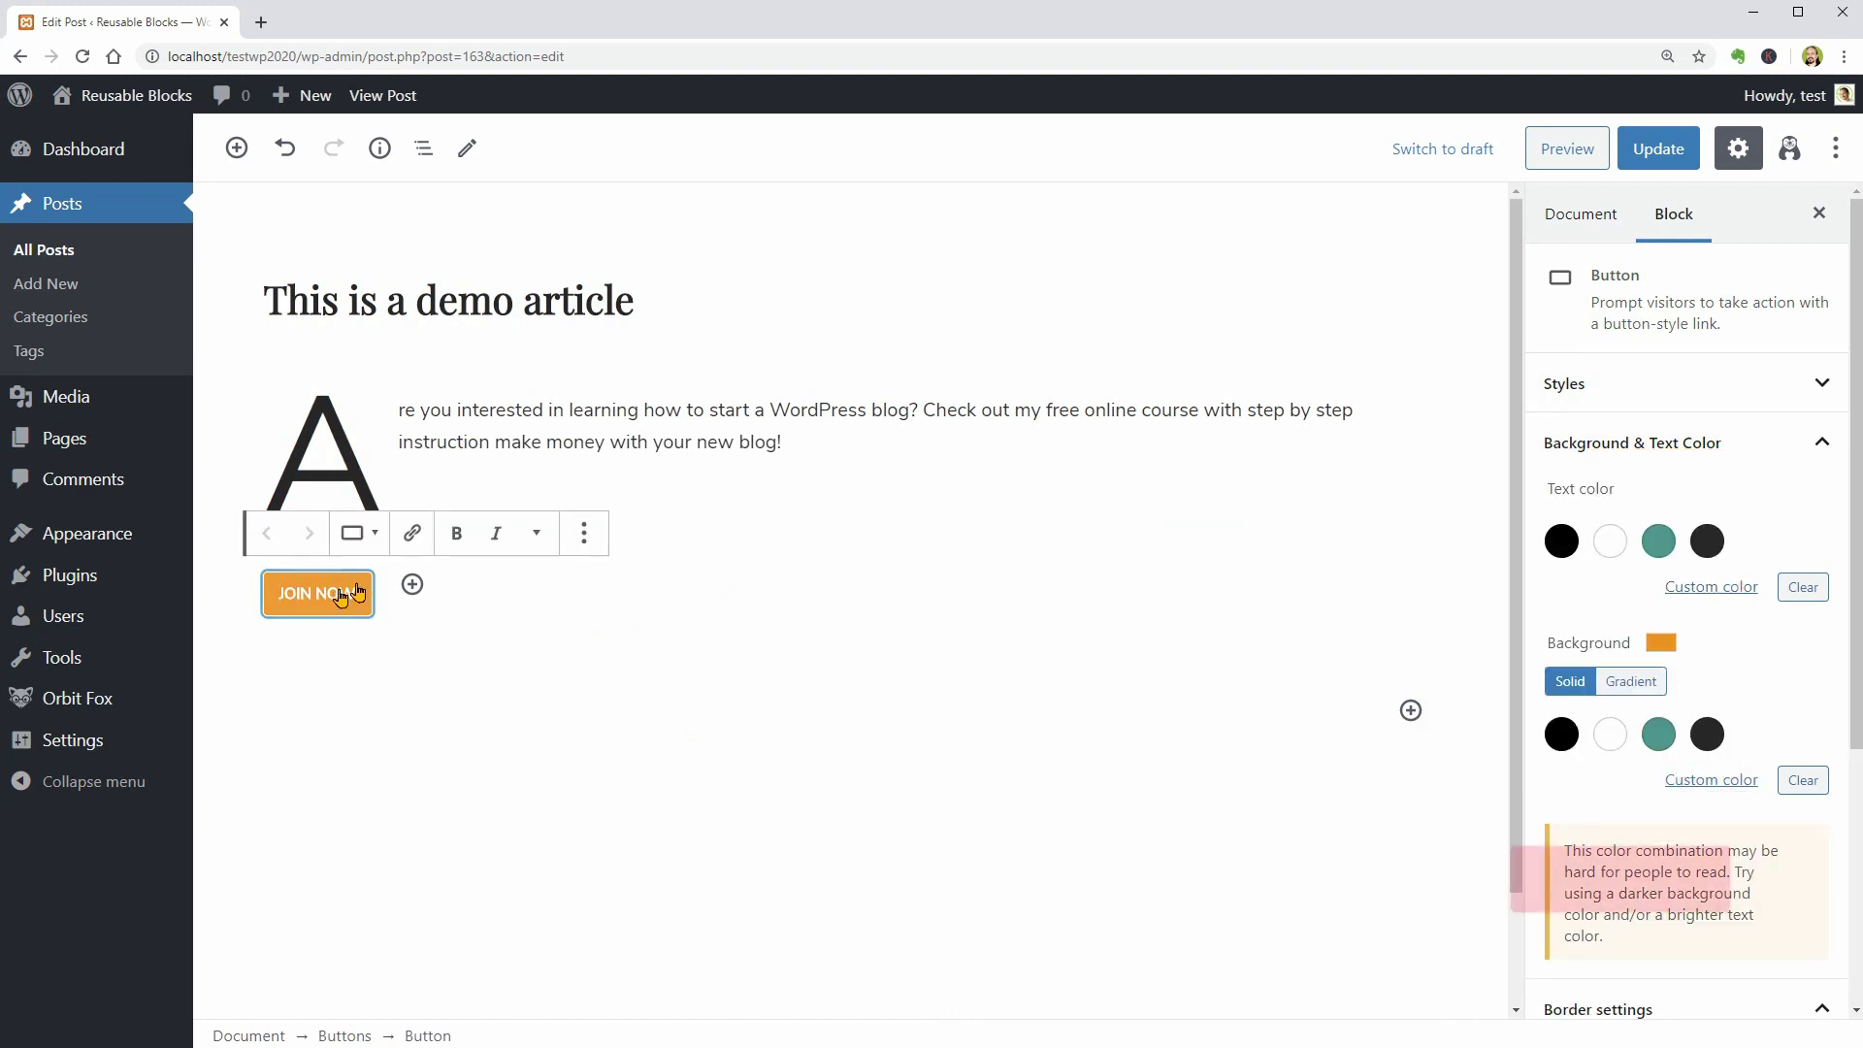
{"action": "left_click", "coordinate": [412, 542]}
{"action": "left_click", "coordinate": [299, 668]}
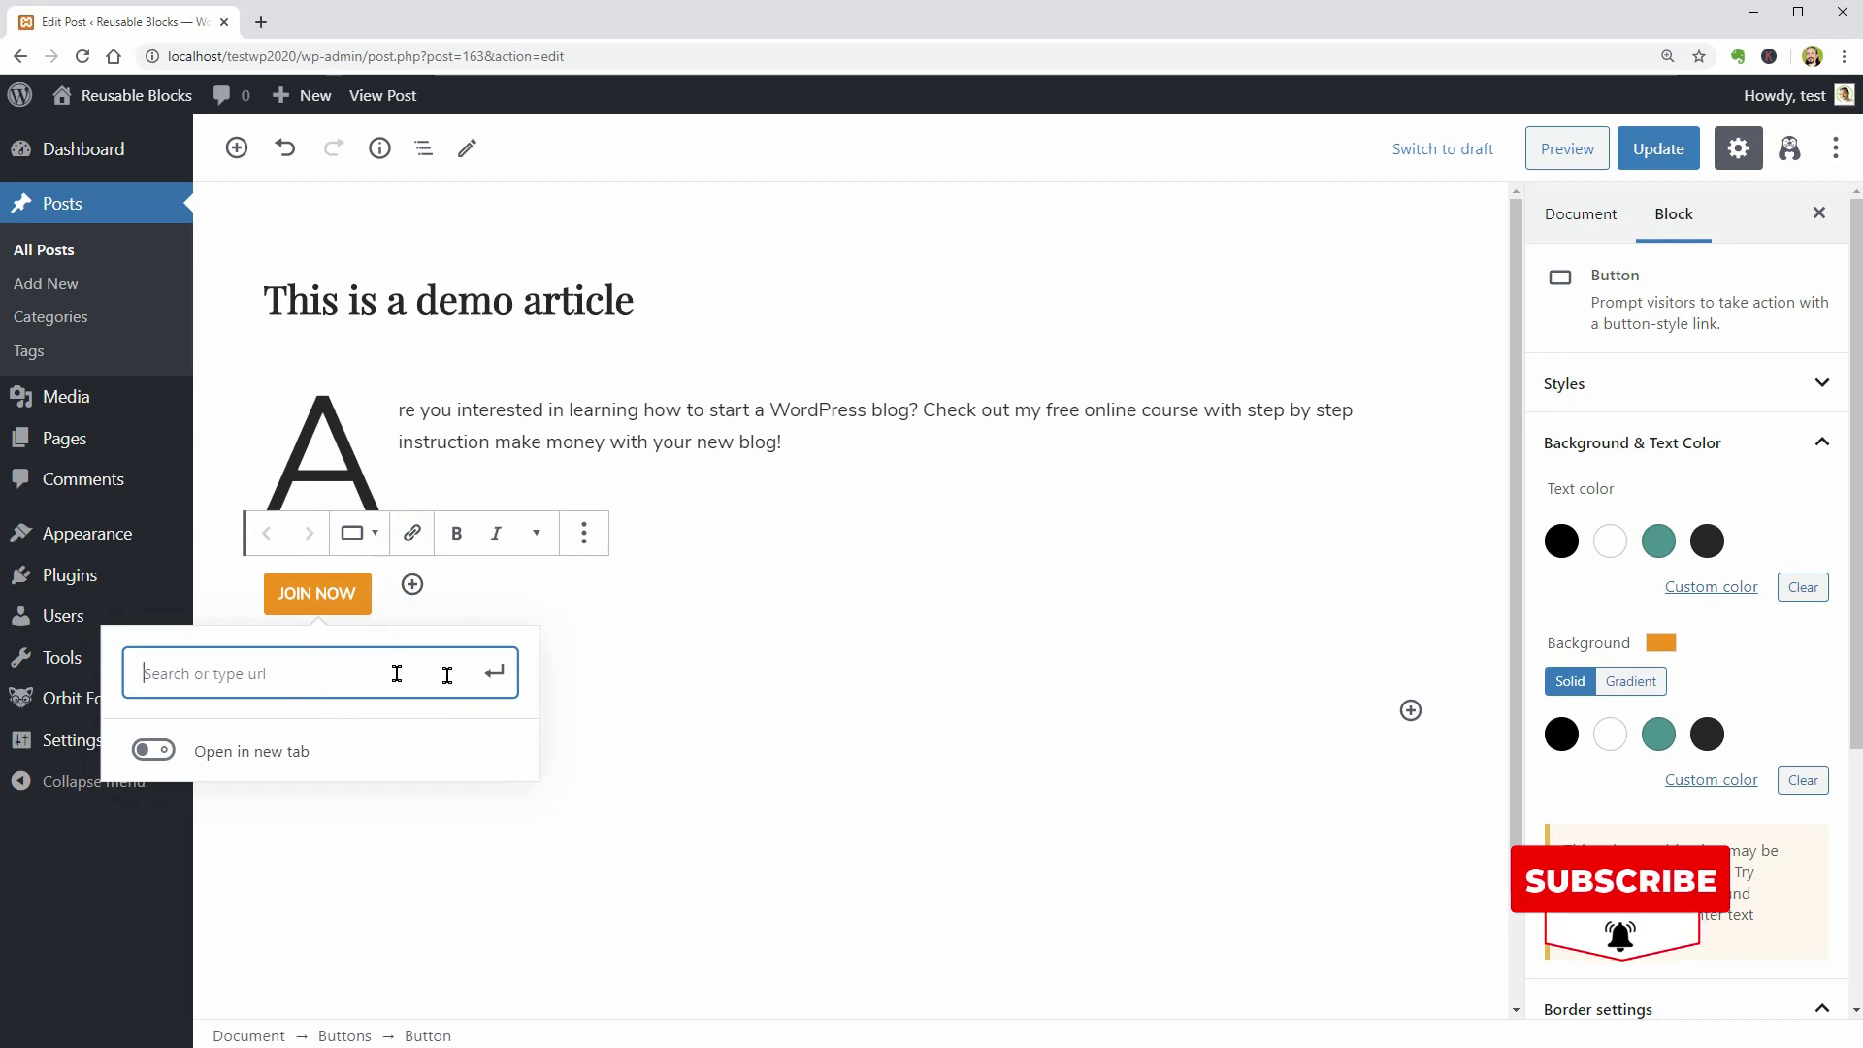
{"action": "left_click", "coordinate": [681, 696]}
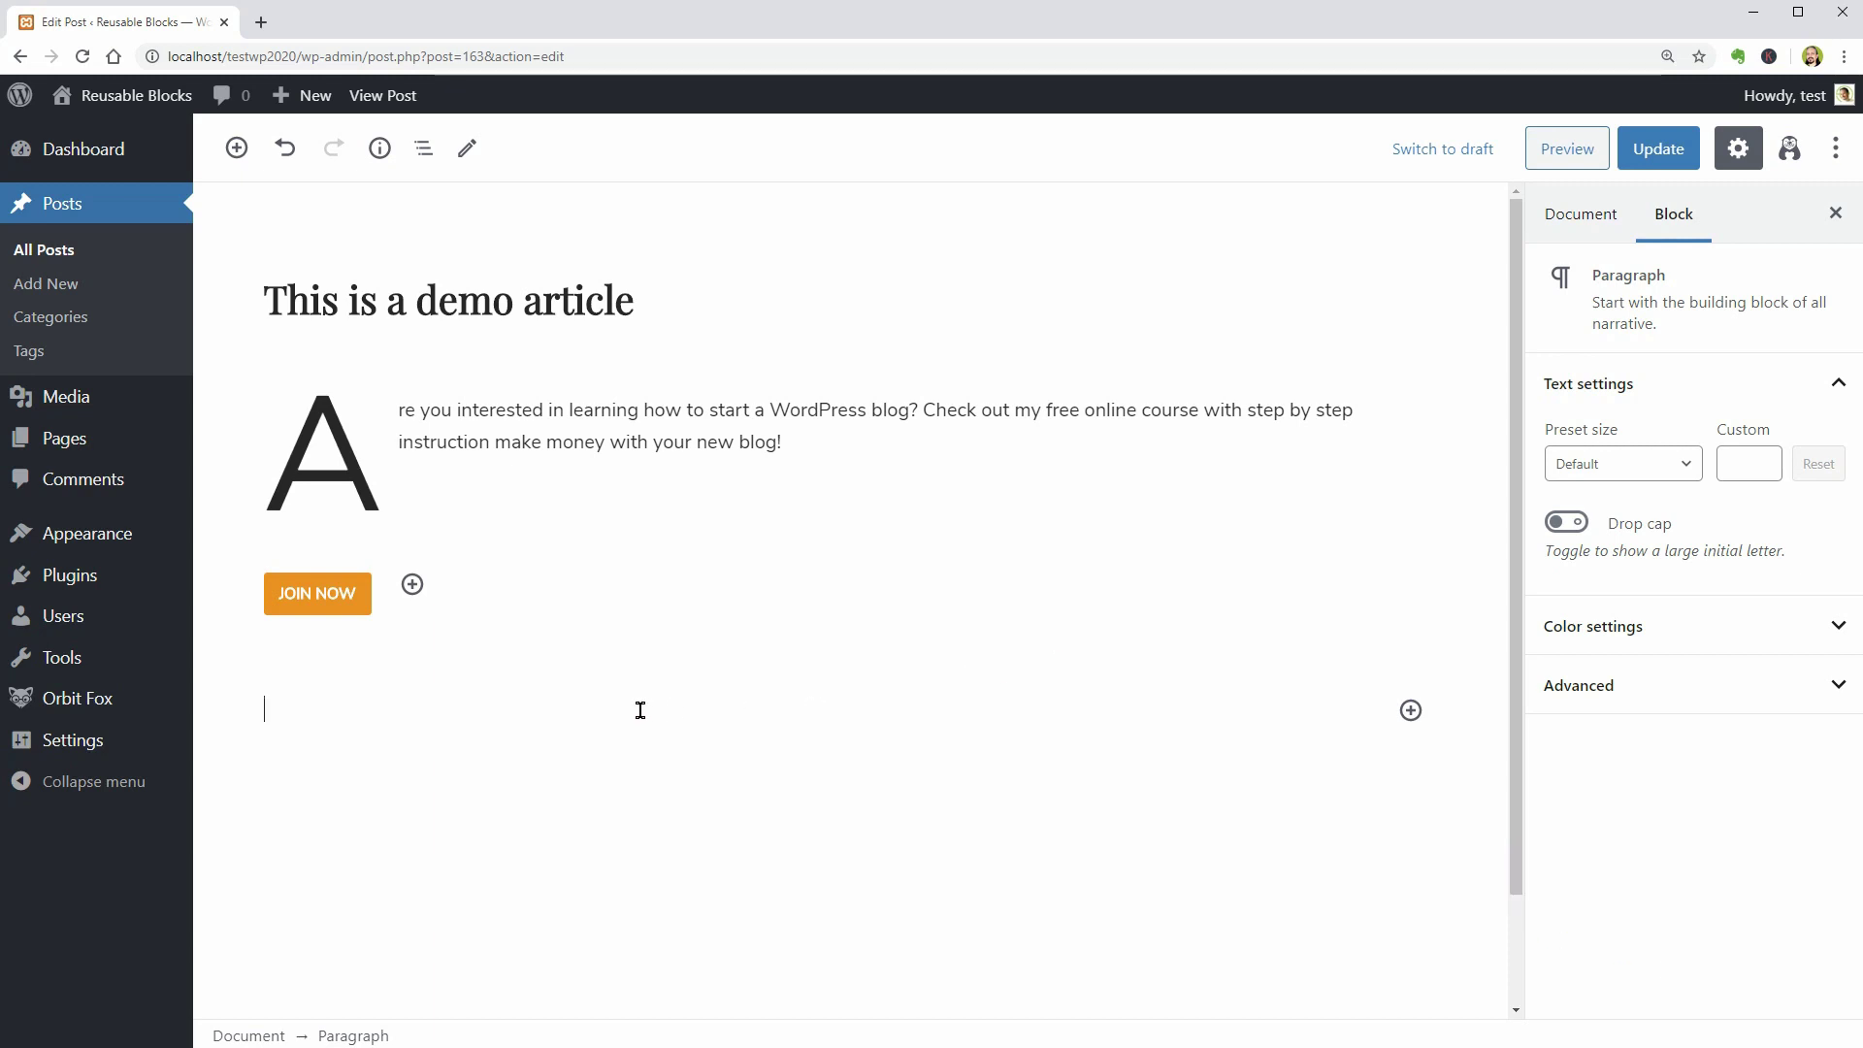
Give the drop-cap intro paragraph a custom pale yellow background colour
{"action": "left_click", "coordinate": [645, 444]}
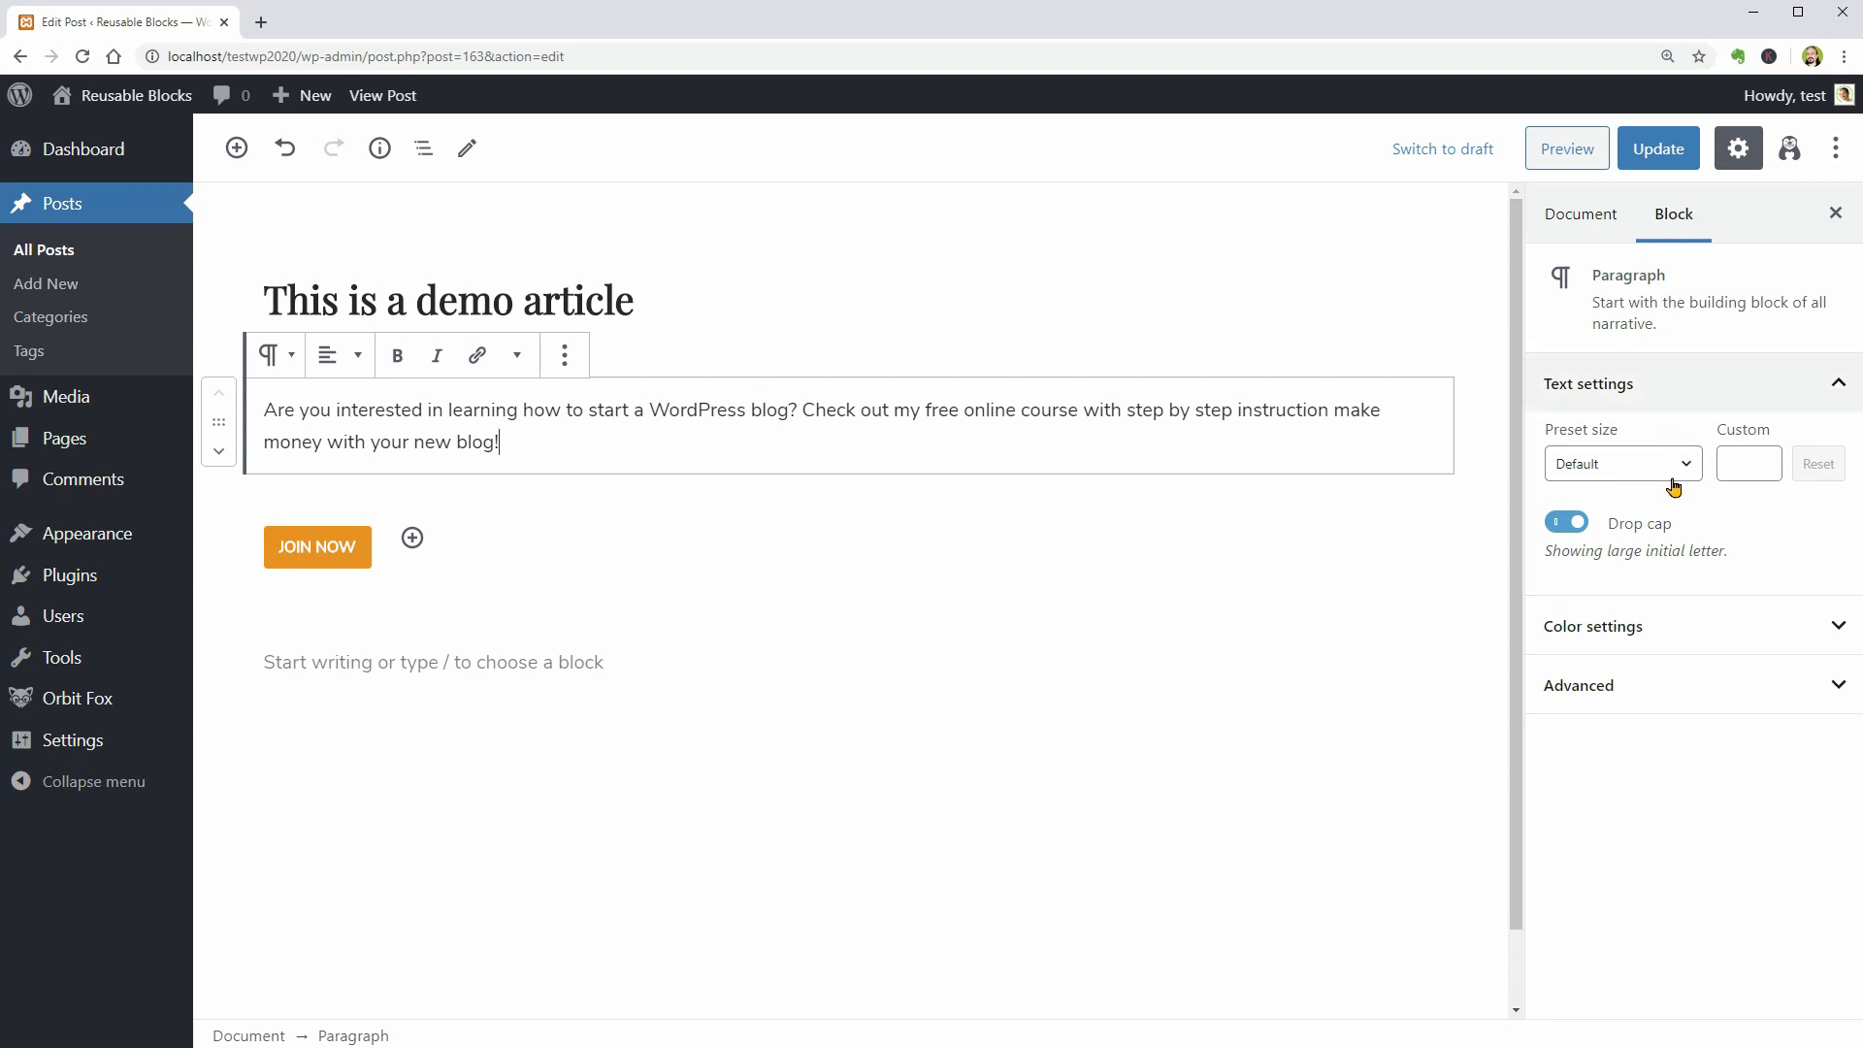
{"action": "left_click", "coordinate": [1669, 629]}
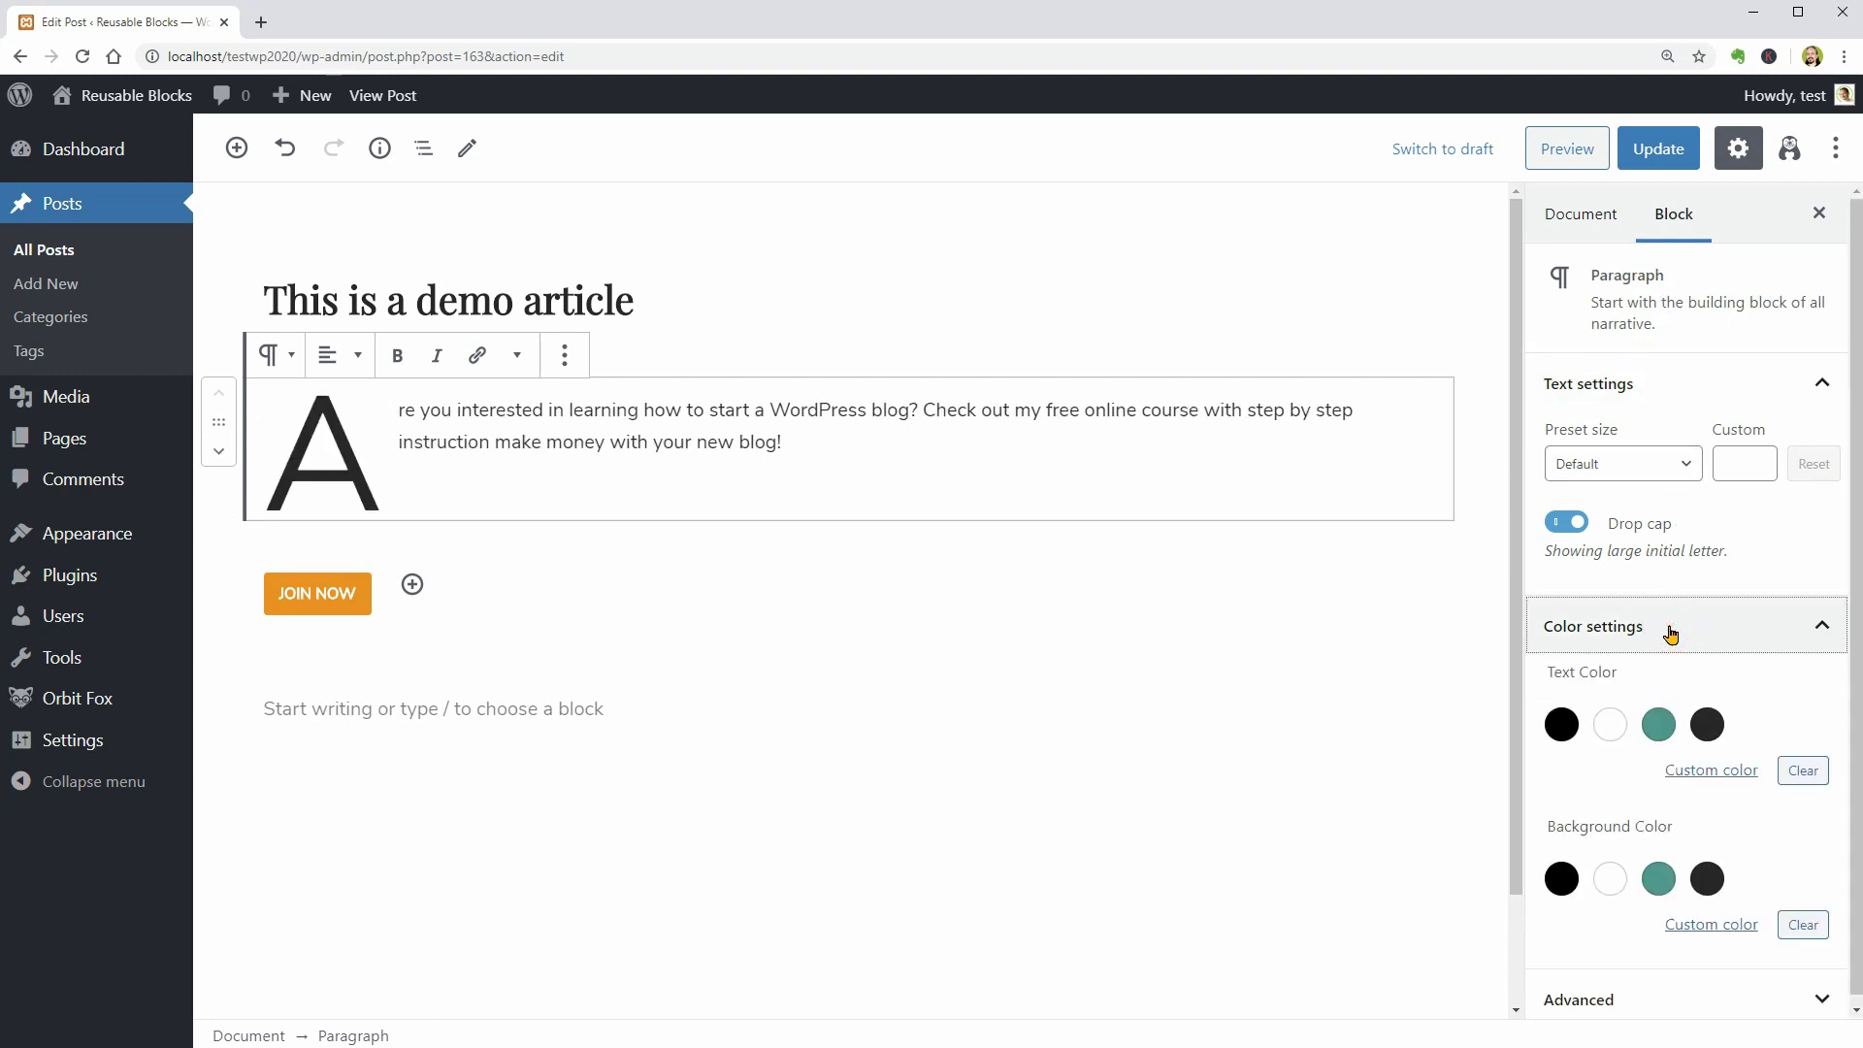
{"action": "left_click", "coordinate": [1718, 928]}
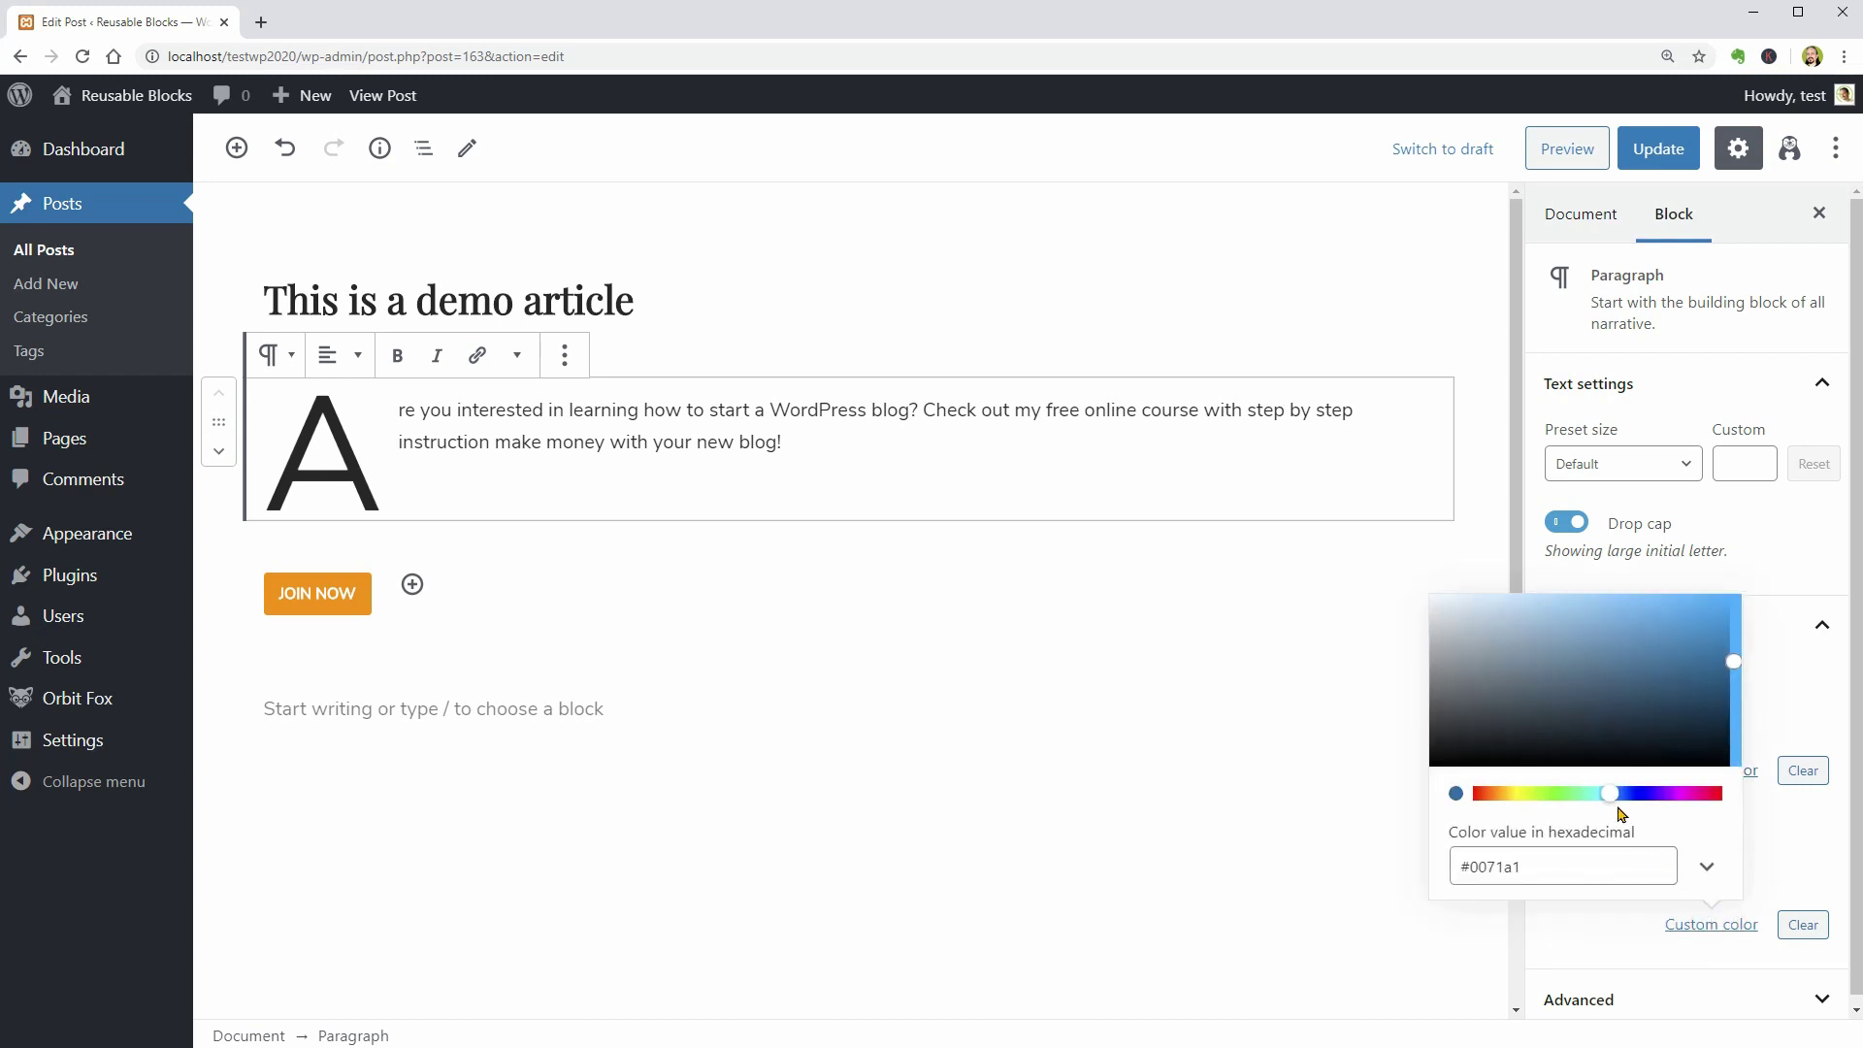
{"action": "left_click_drag", "start_coordinate": [1609, 793], "coordinate": [1504, 793]}
{"action": "left_click_drag", "start_coordinate": [1734, 665], "coordinate": [1540, 582]}
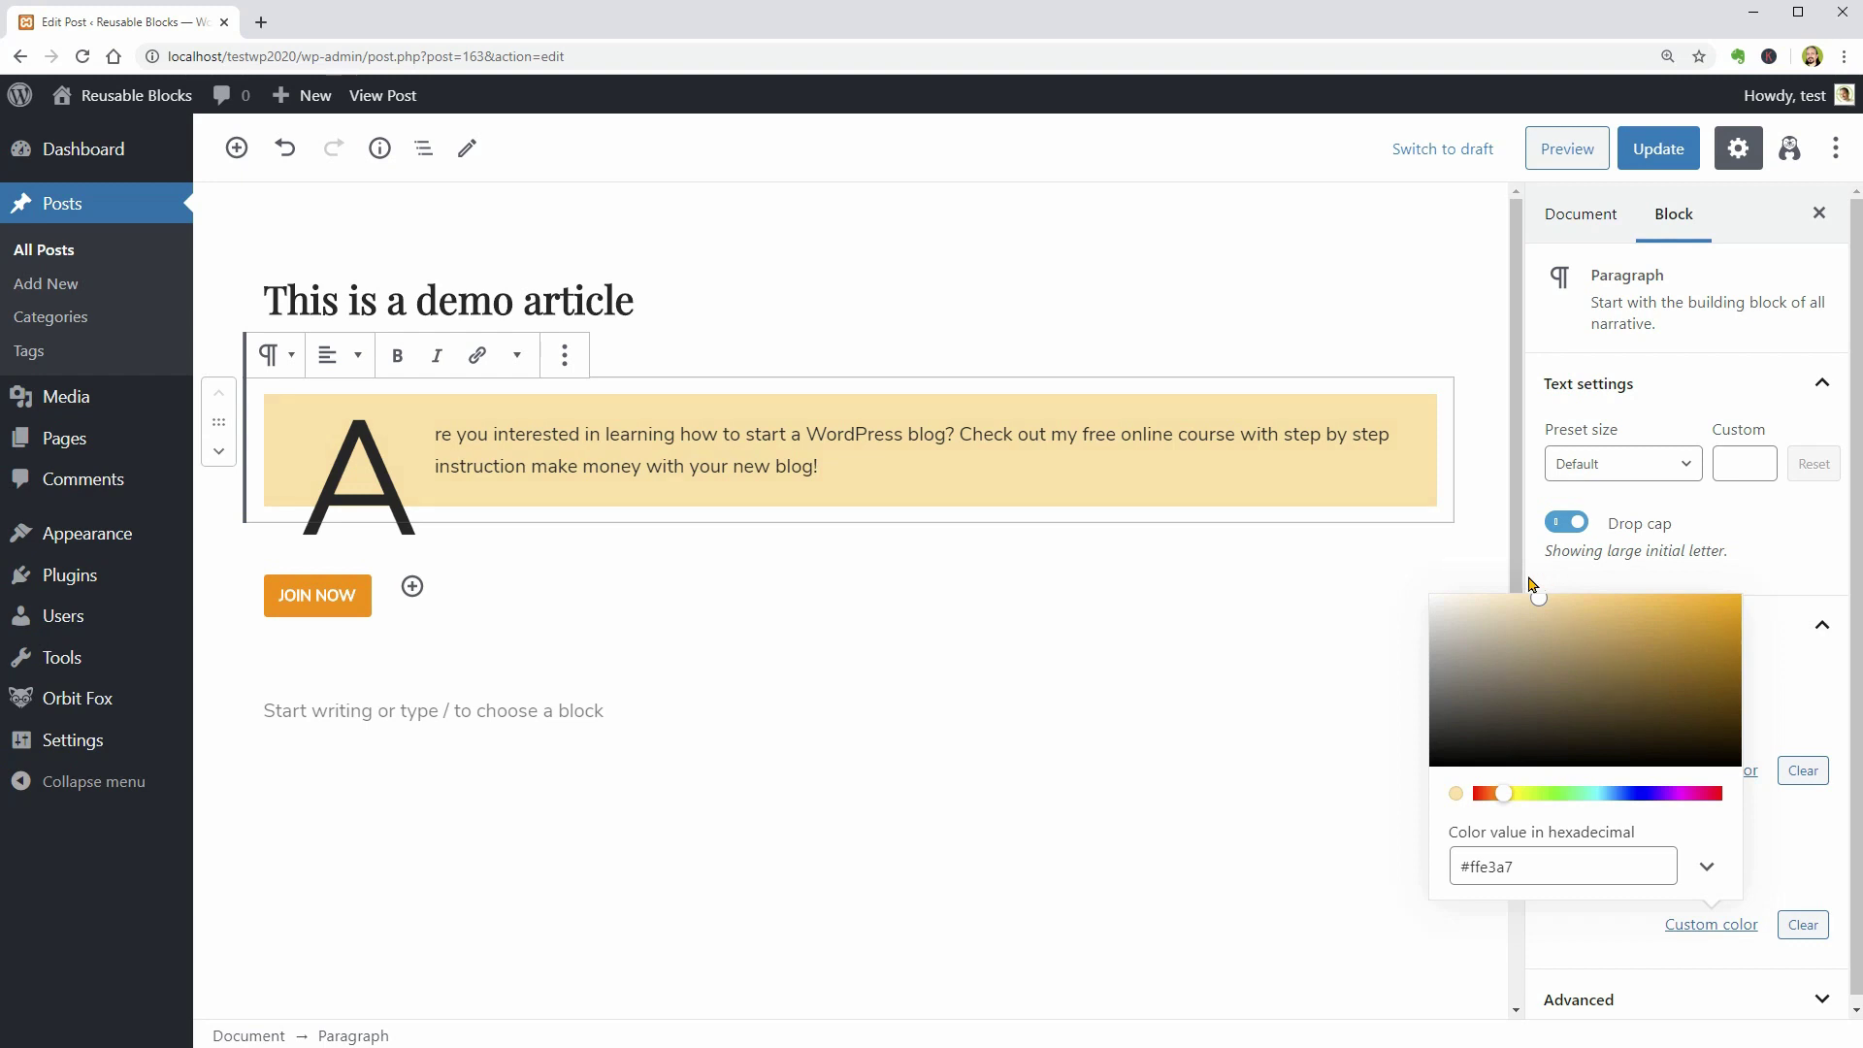
{"action": "left_click", "coordinate": [1301, 592]}
{"action": "left_click", "coordinate": [1301, 831]}
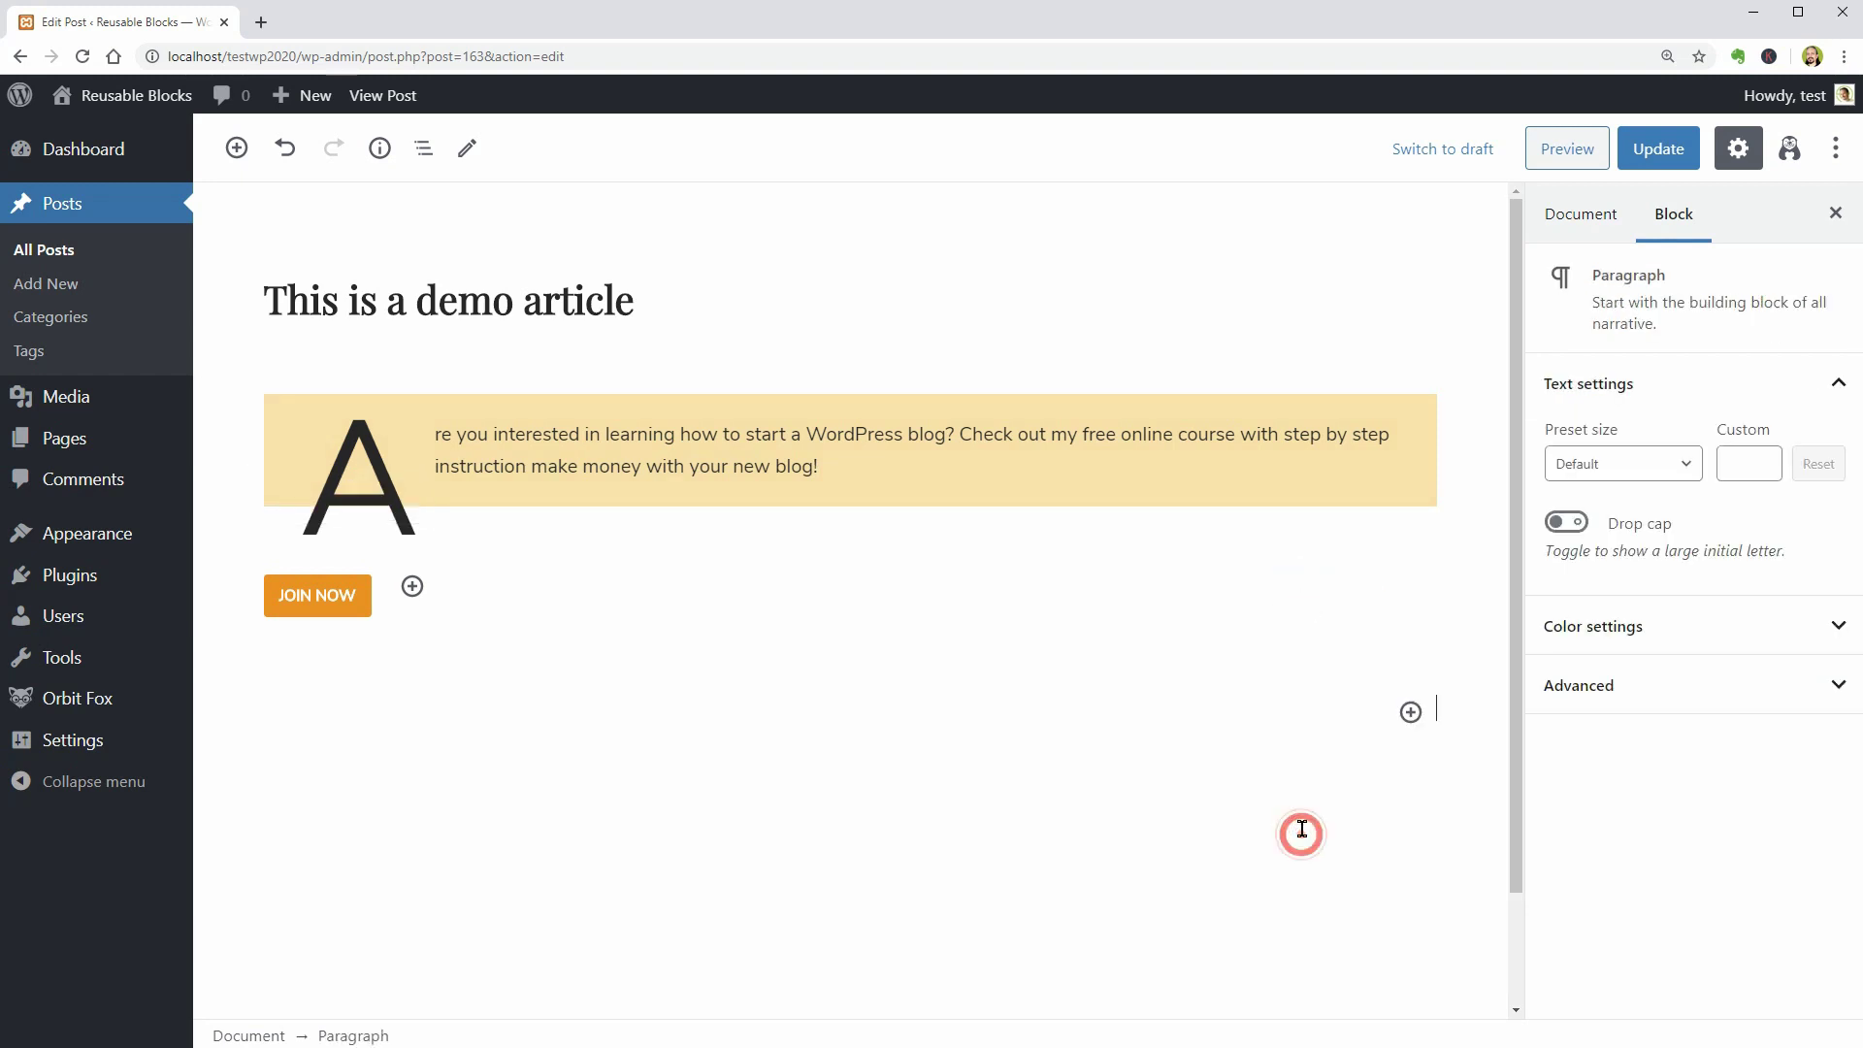
Save the yellow drop-cap paragraph as the reusable block 'Call to Action for Free Course'
{"action": "left_click", "coordinate": [654, 454]}
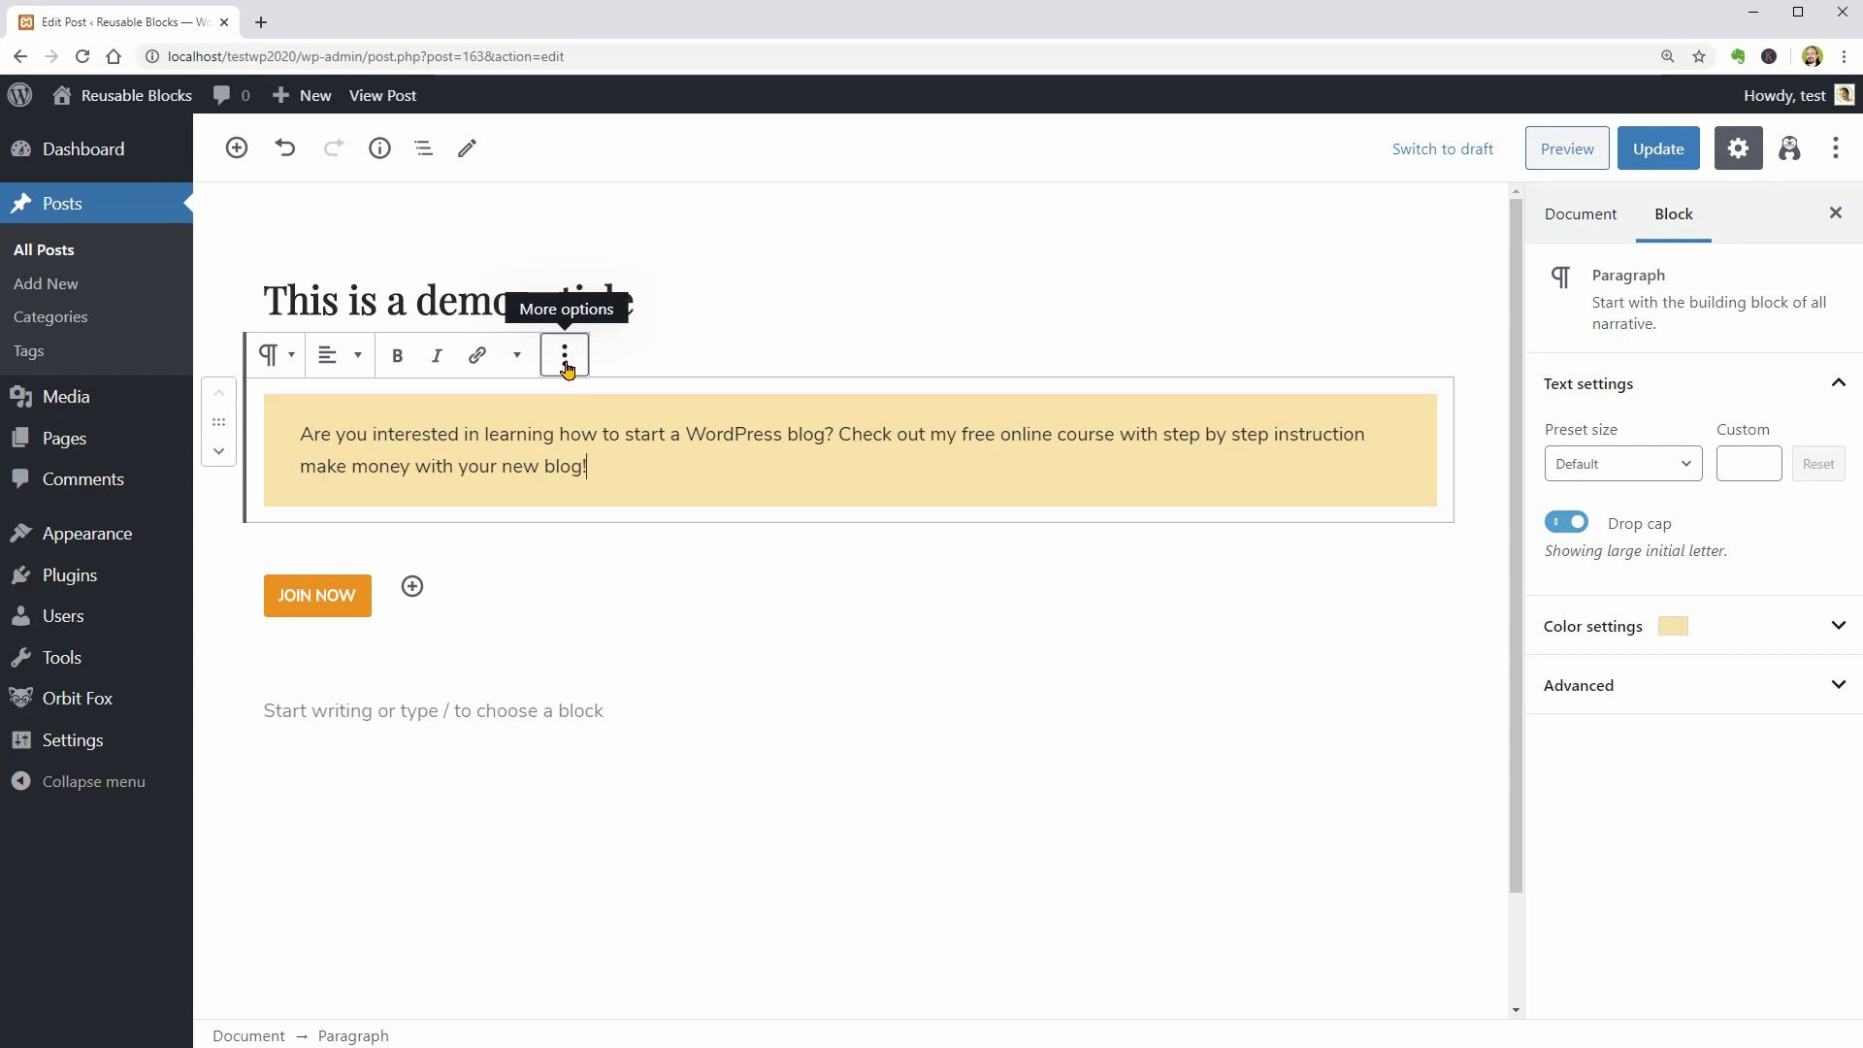
{"action": "left_click", "coordinate": [566, 359]}
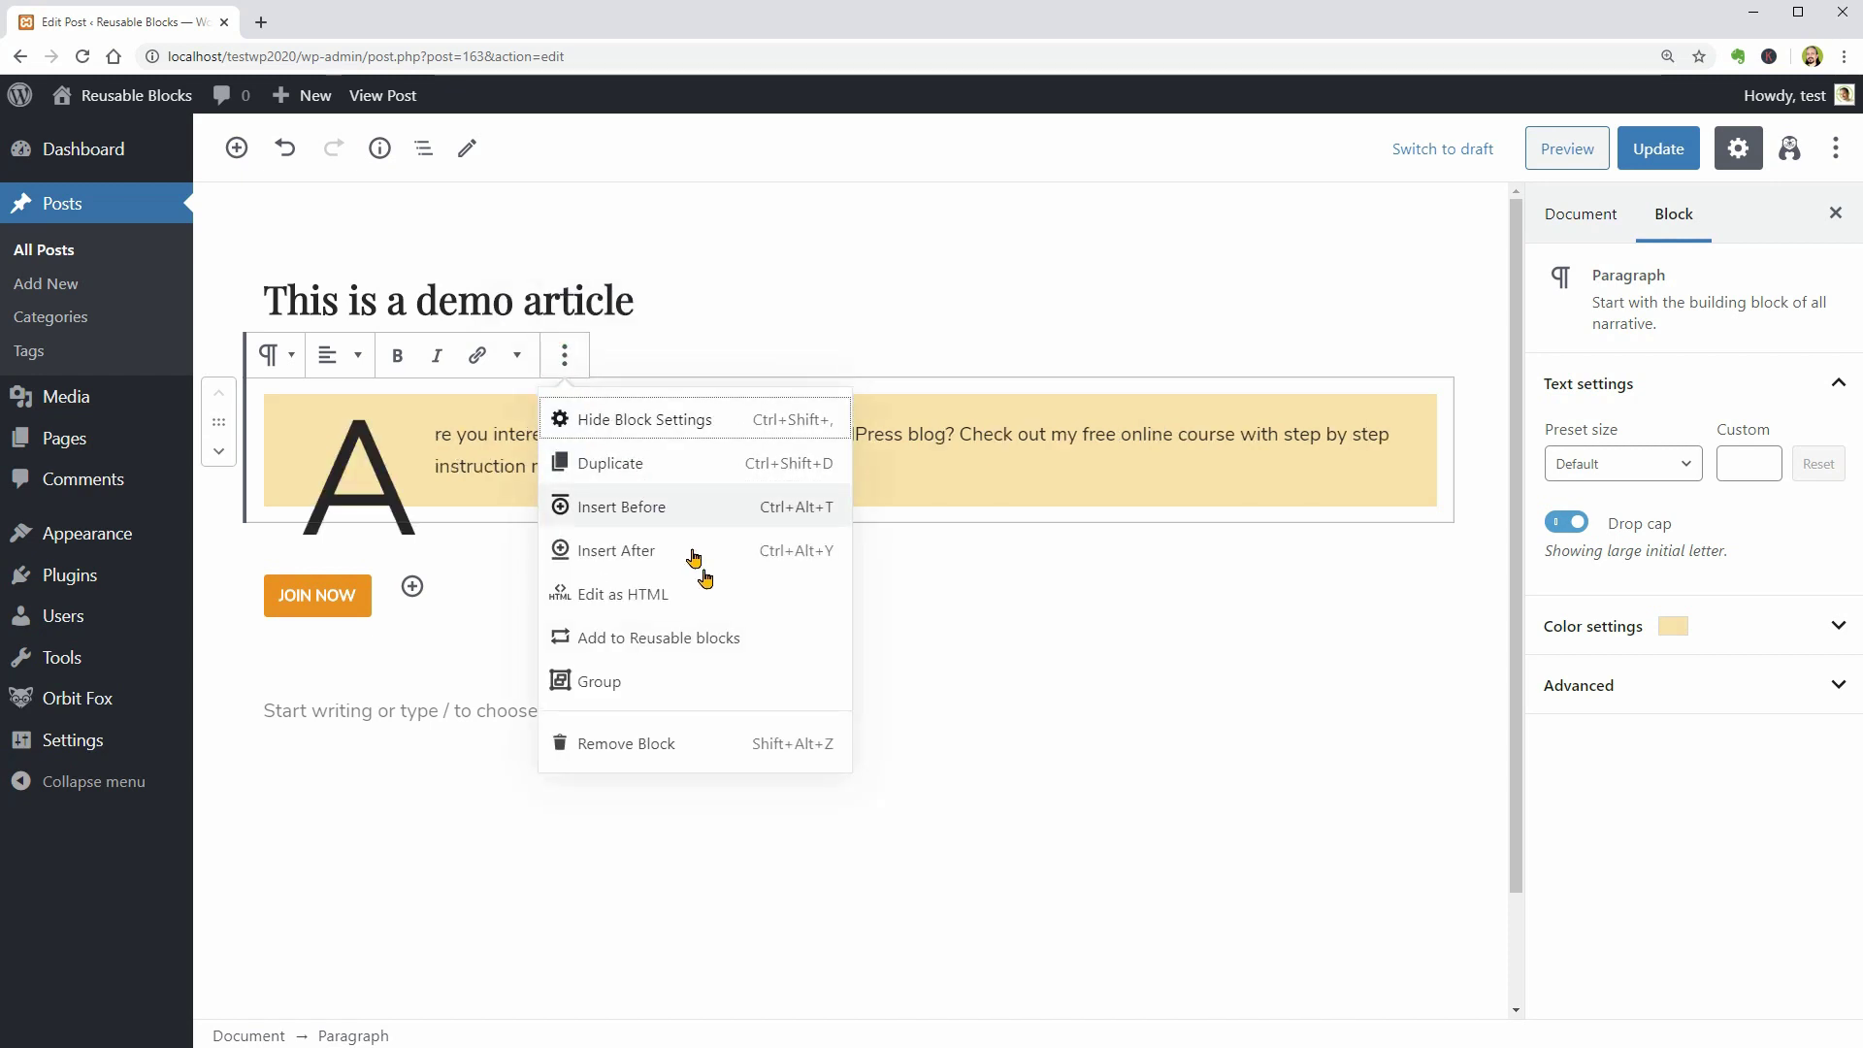
{"action": "left_click", "coordinate": [715, 639]}
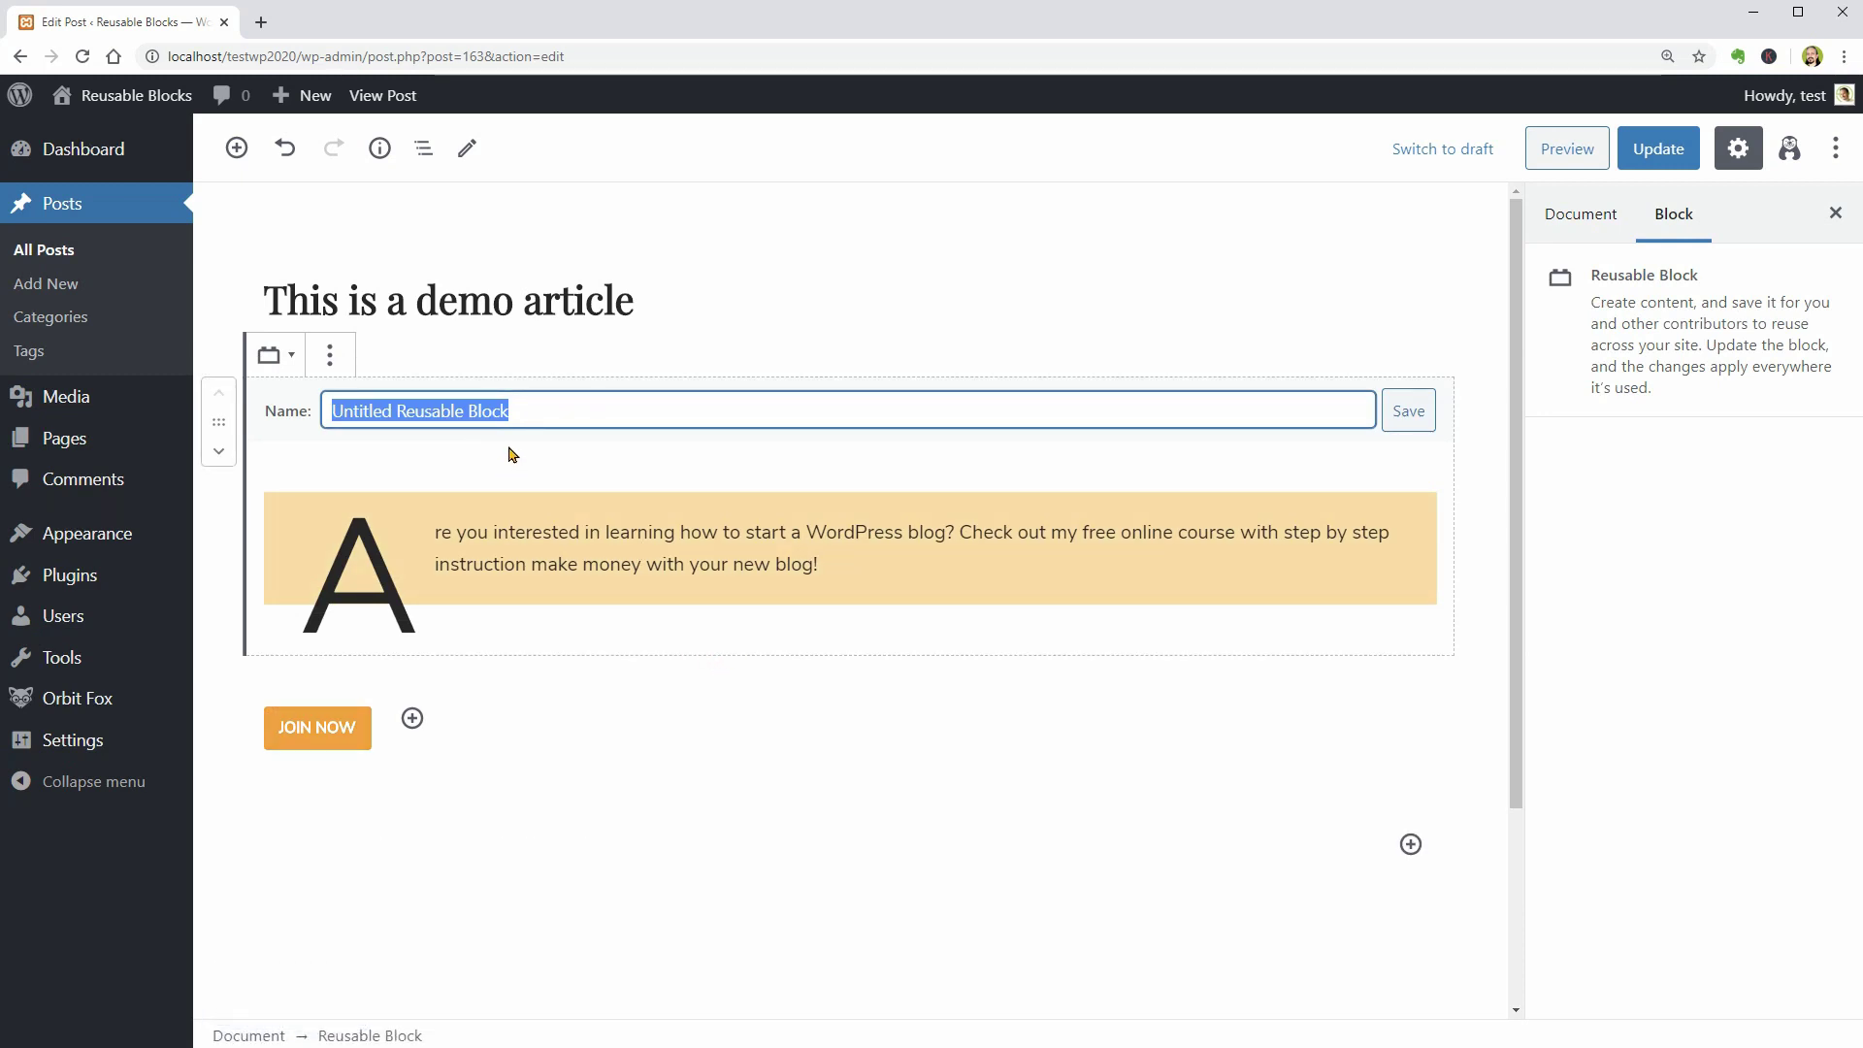
{"action": "type", "text": "Call "}
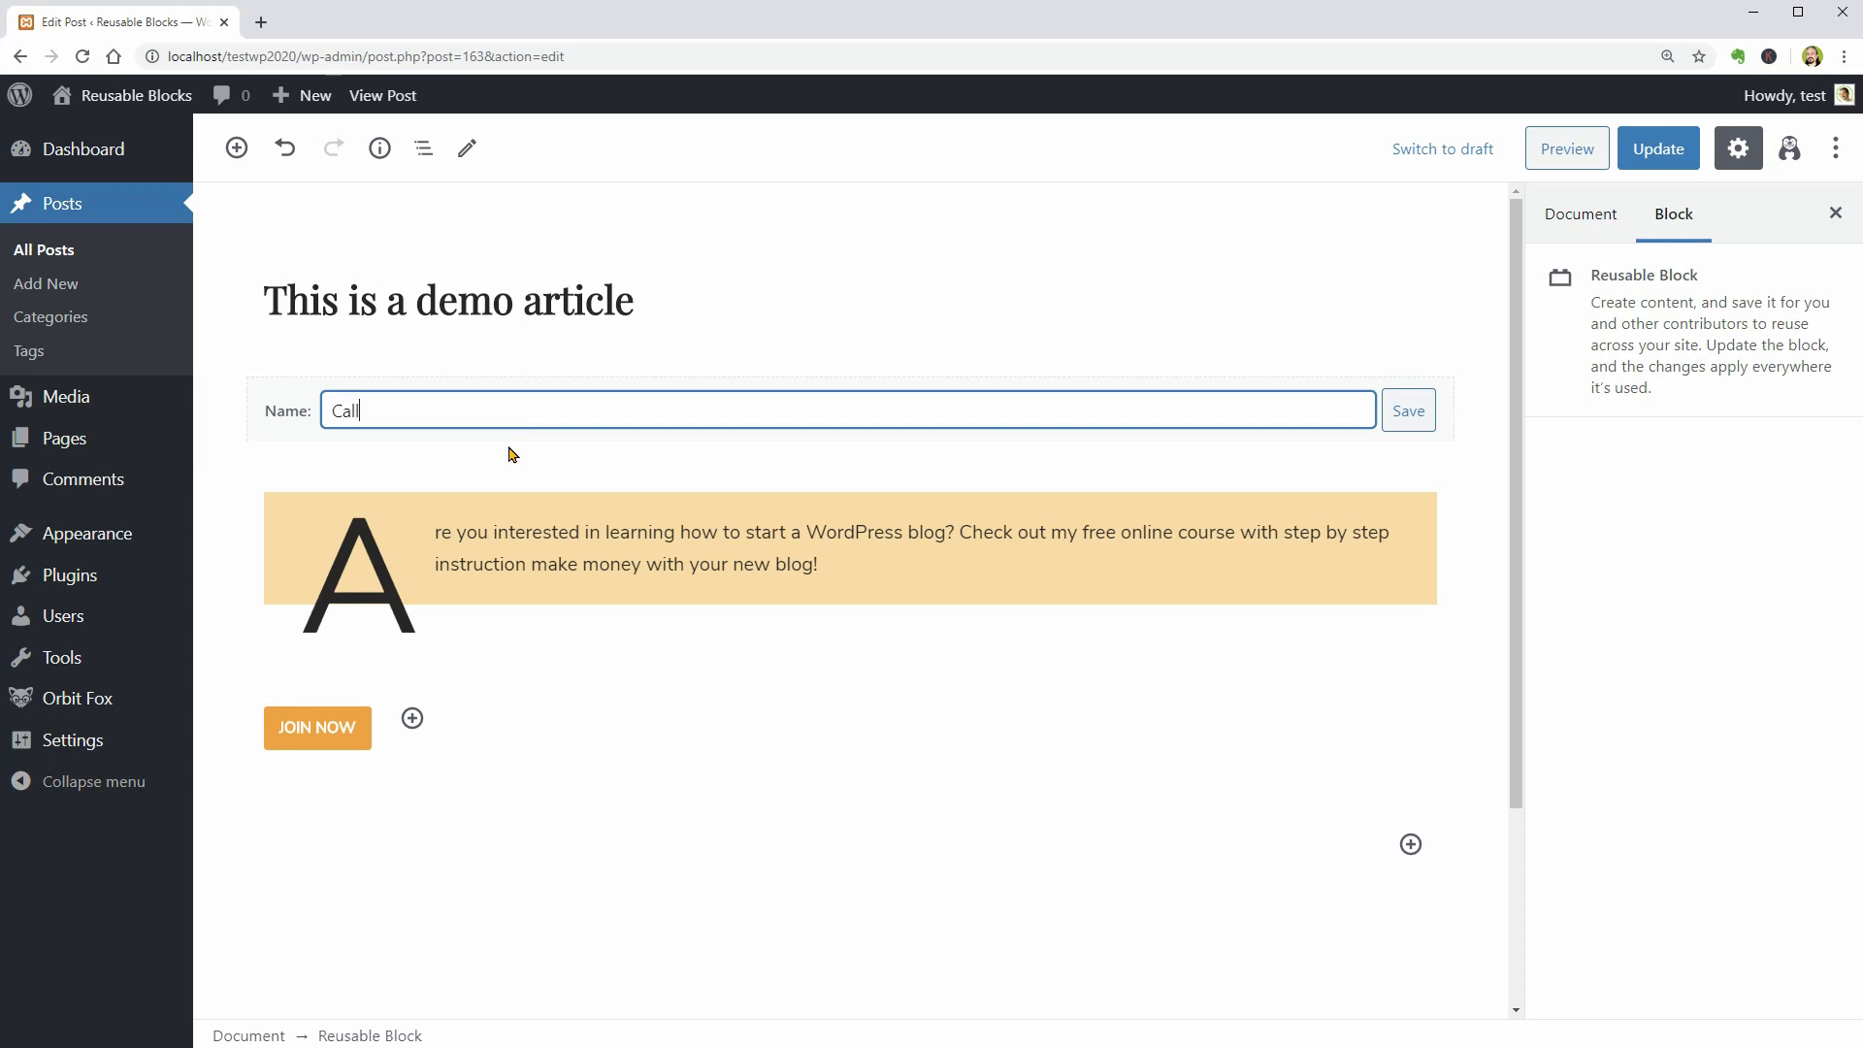
{"action": "type", "text": "to Actio"}
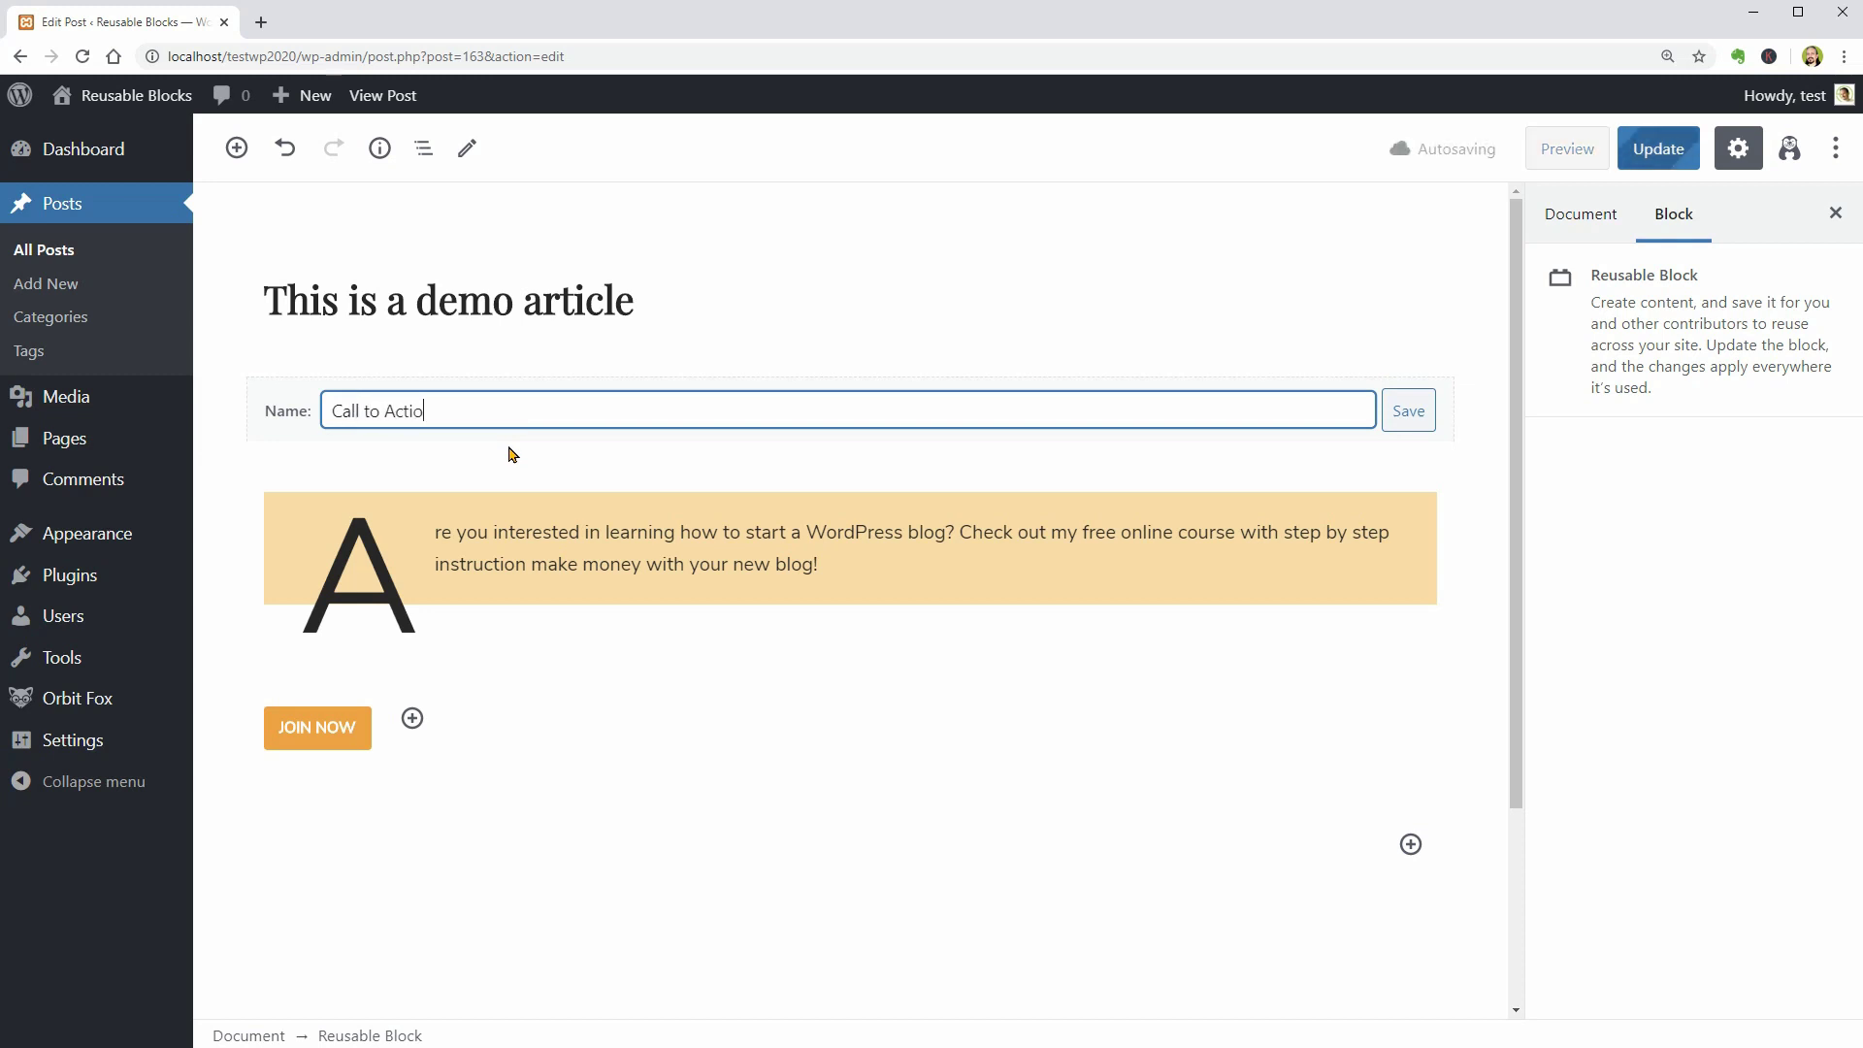
{"action": "type", "text": "n for "}
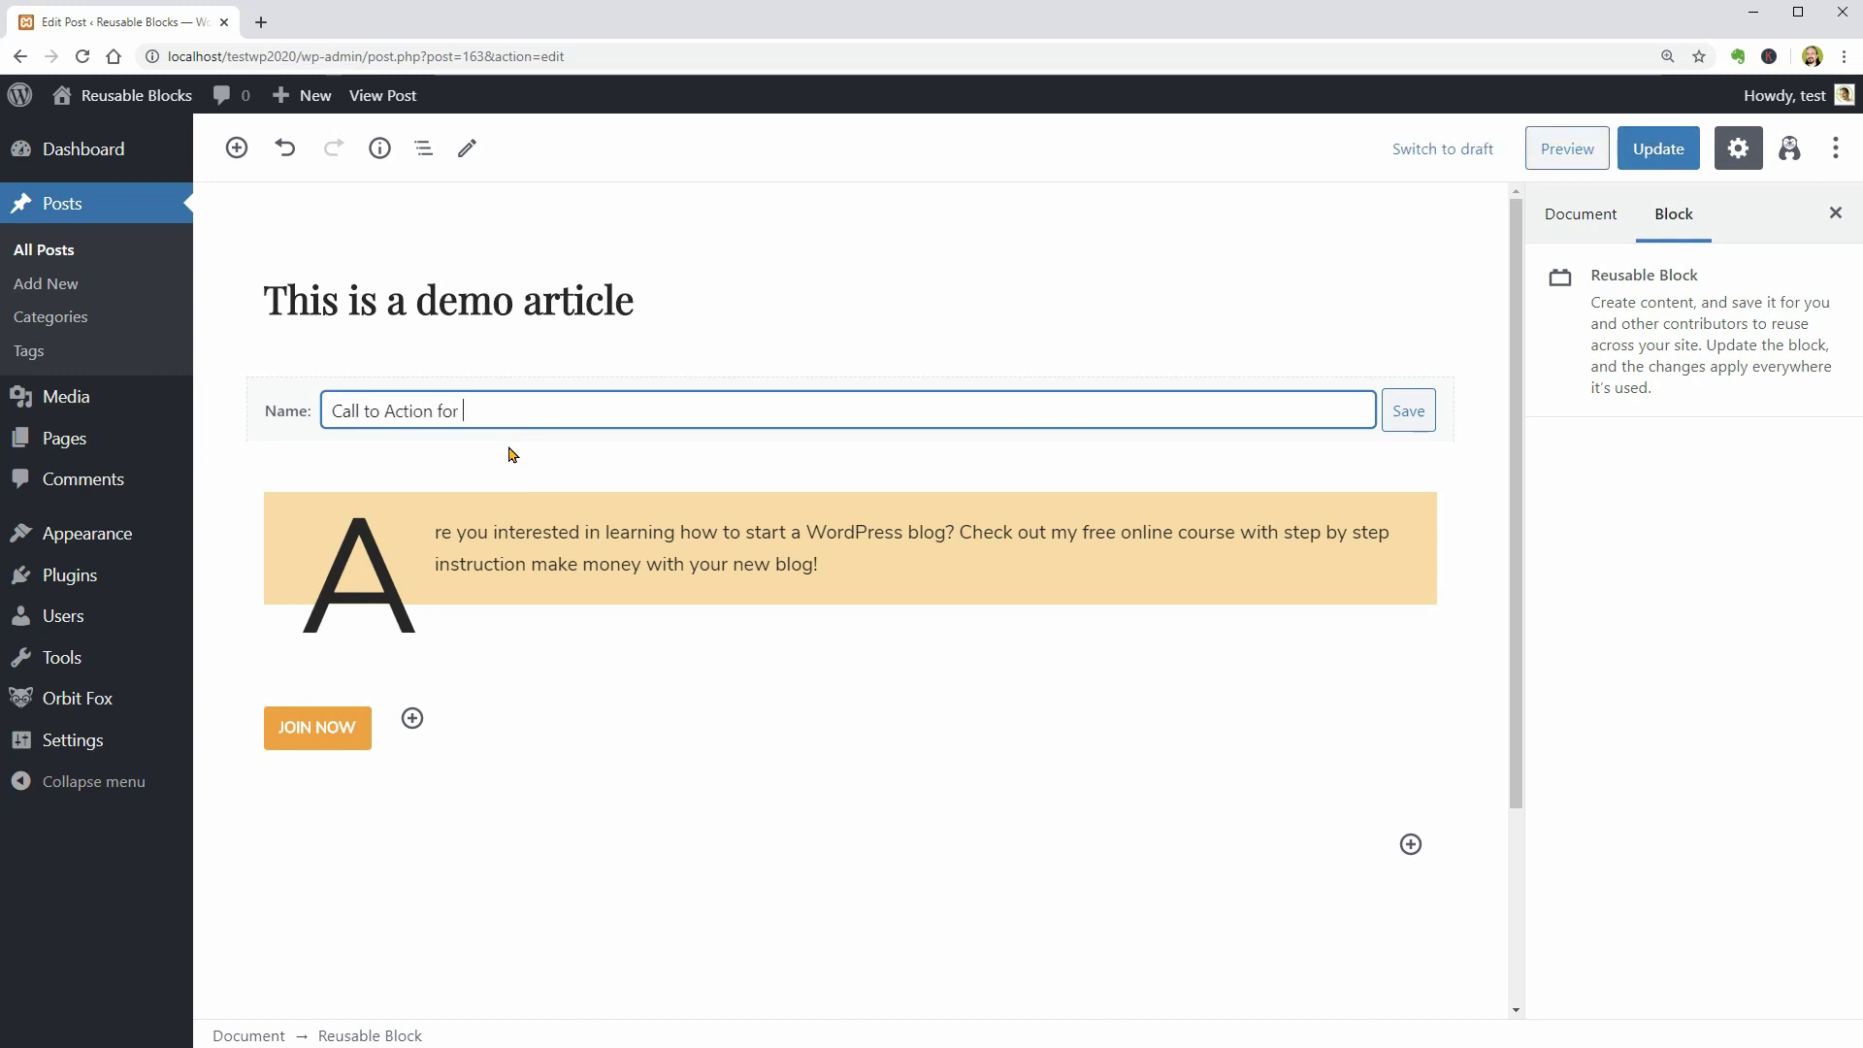
{"action": "type", "text": "Free Course"}
{"action": "left_click", "coordinate": [1407, 413]}
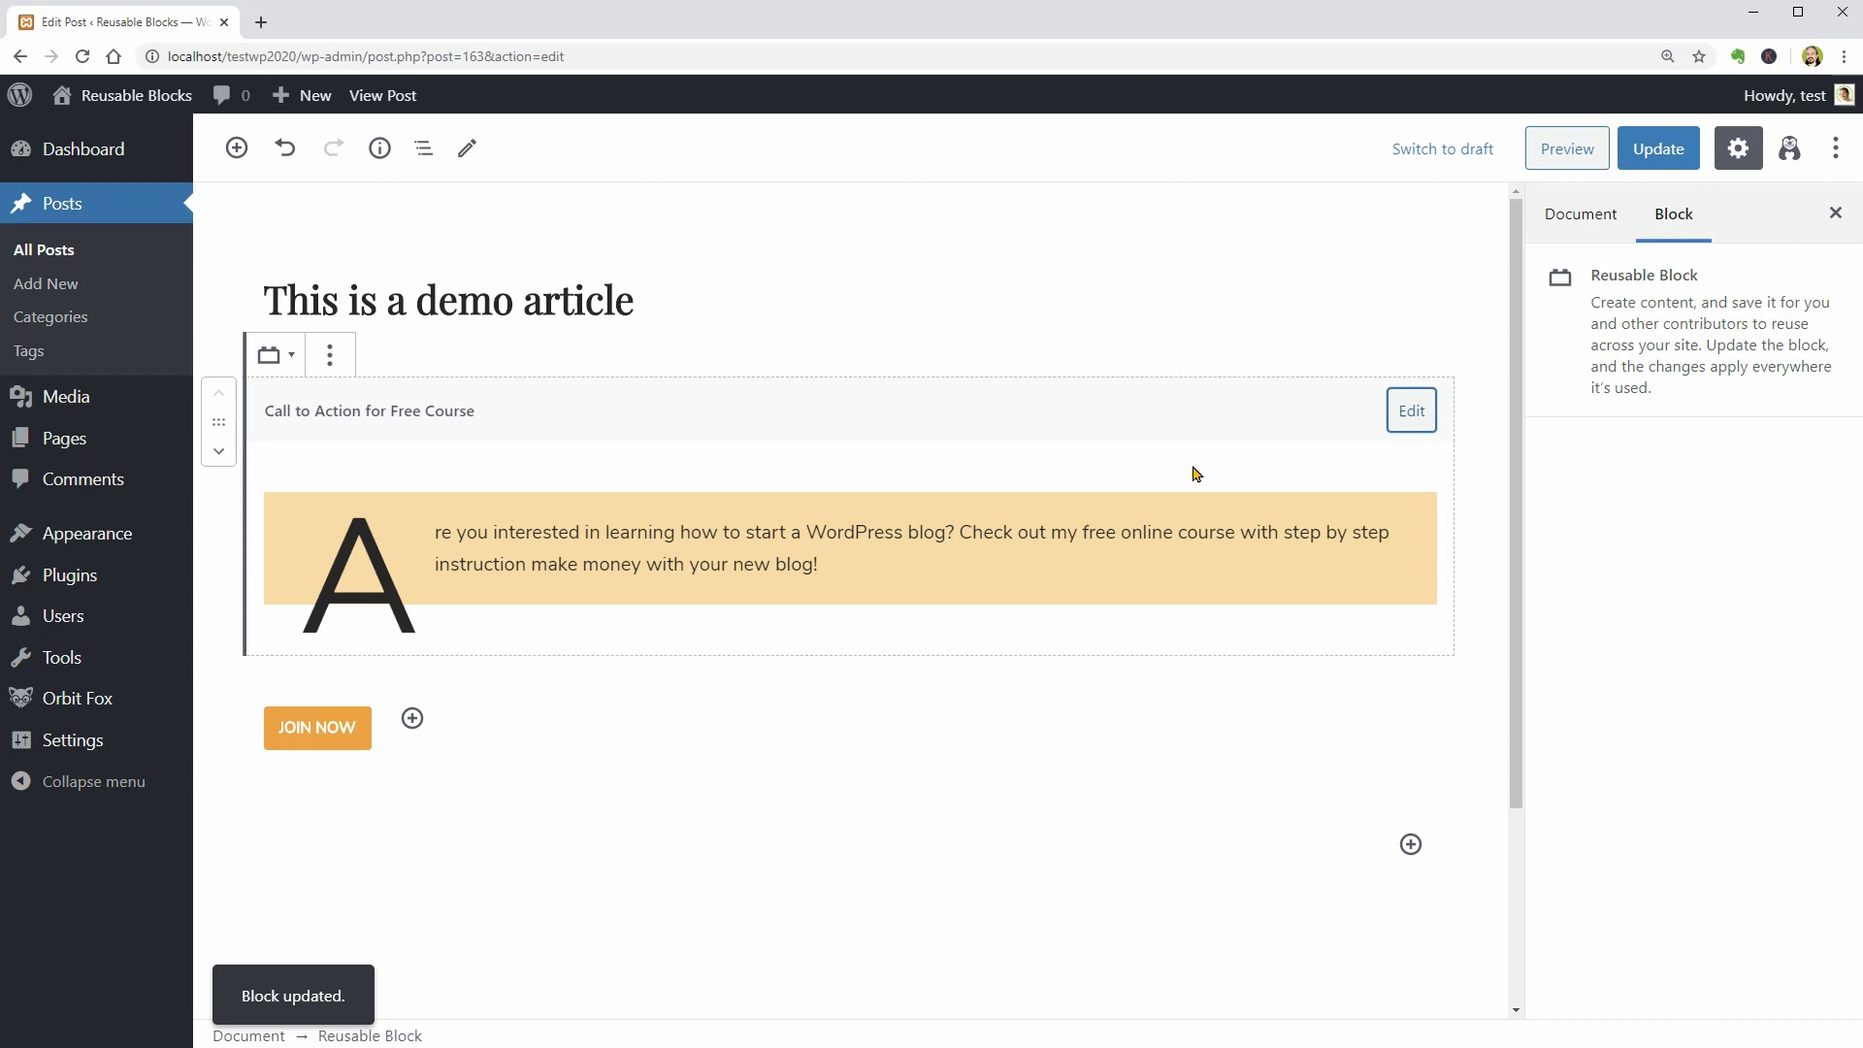
Select the 'Call to Action for Free Course' paragraph and the JOIN NOW button together
{"action": "left_click", "coordinate": [537, 744]}
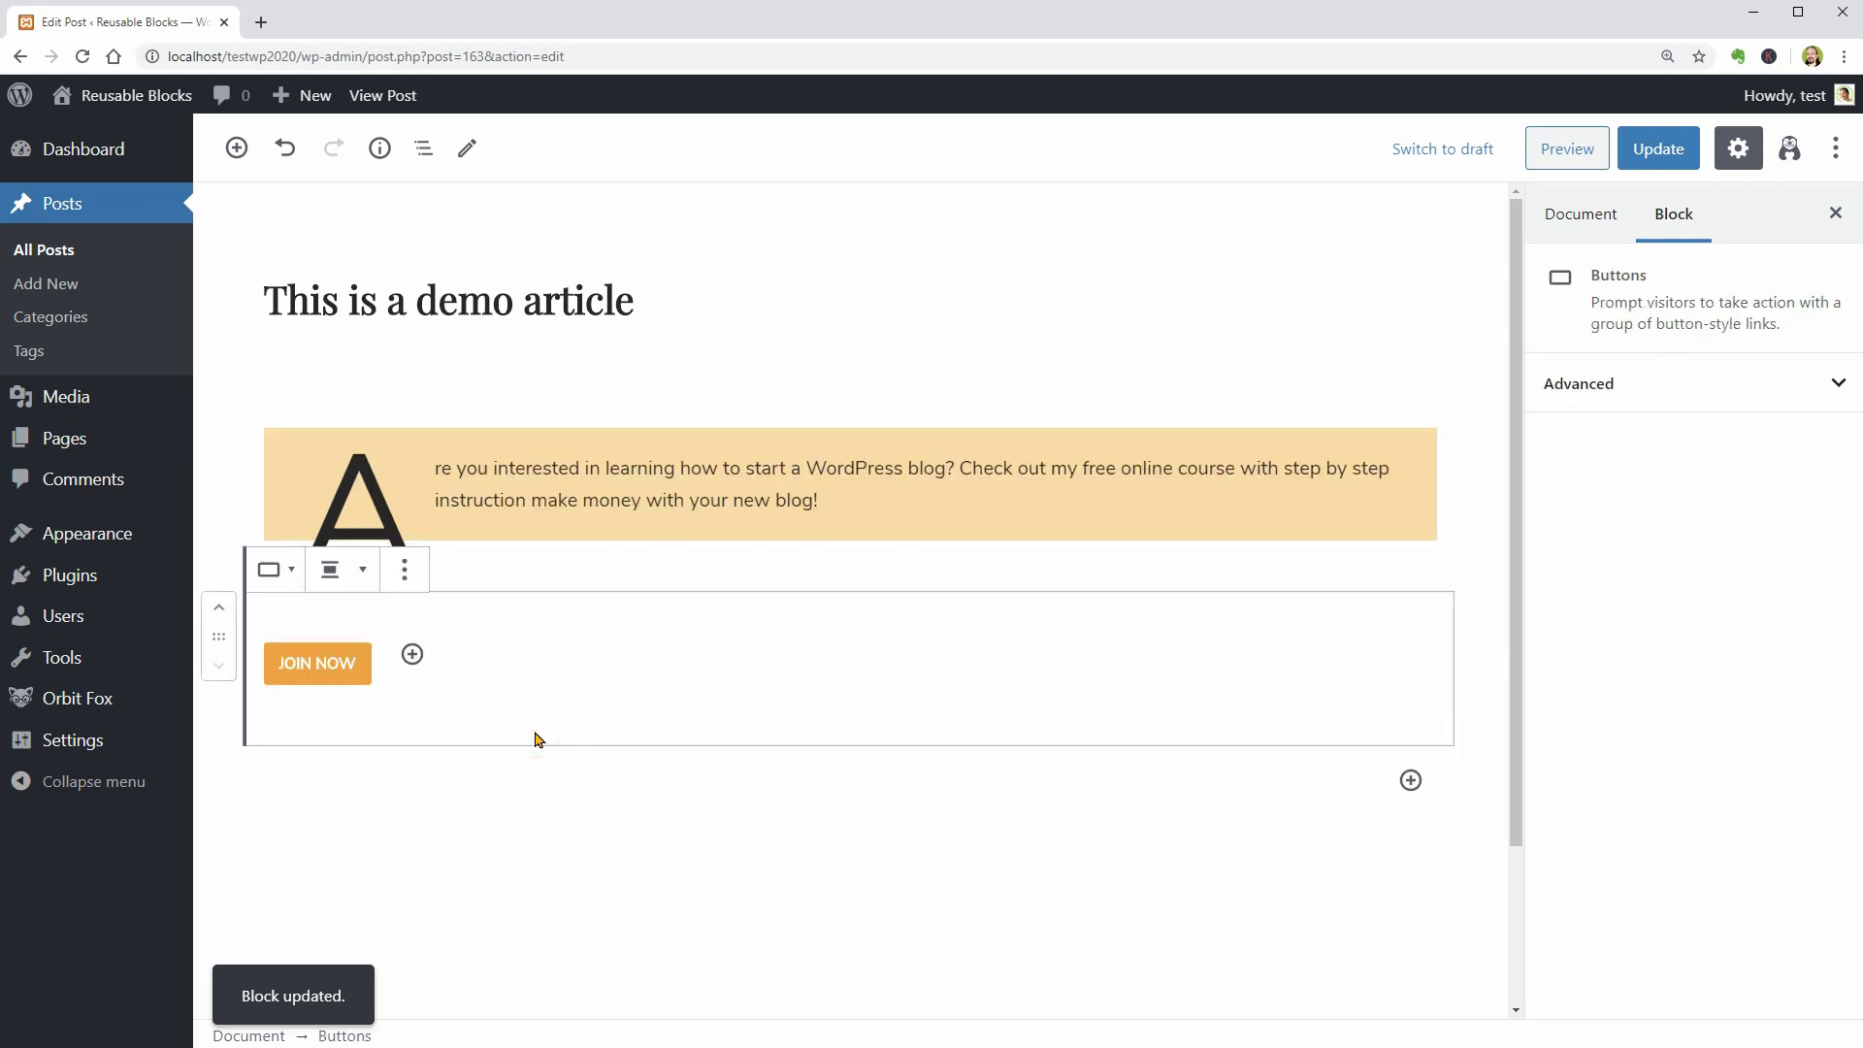
{"action": "left_click", "coordinate": [627, 514]}
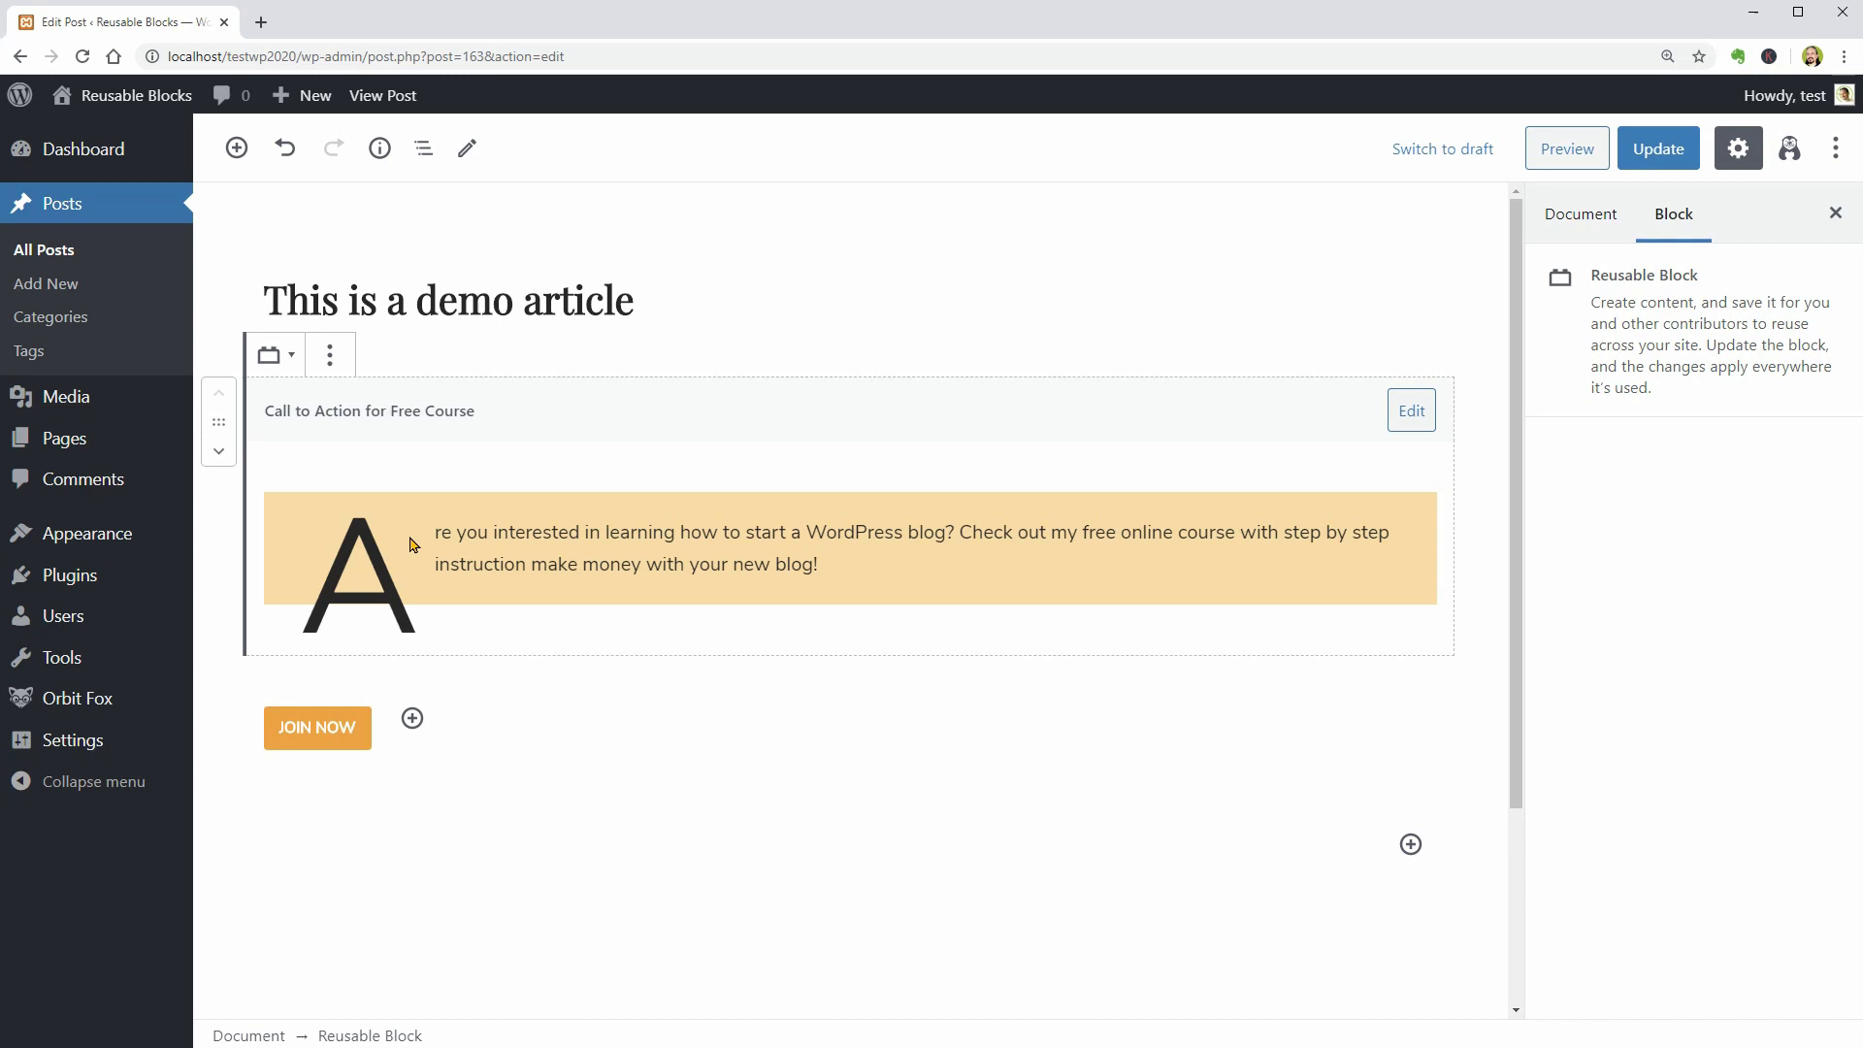
{"action": "left_click", "coordinate": [410, 544]}
{"action": "left_click_drag", "start_coordinate": [410, 545], "coordinate": [485, 705]}
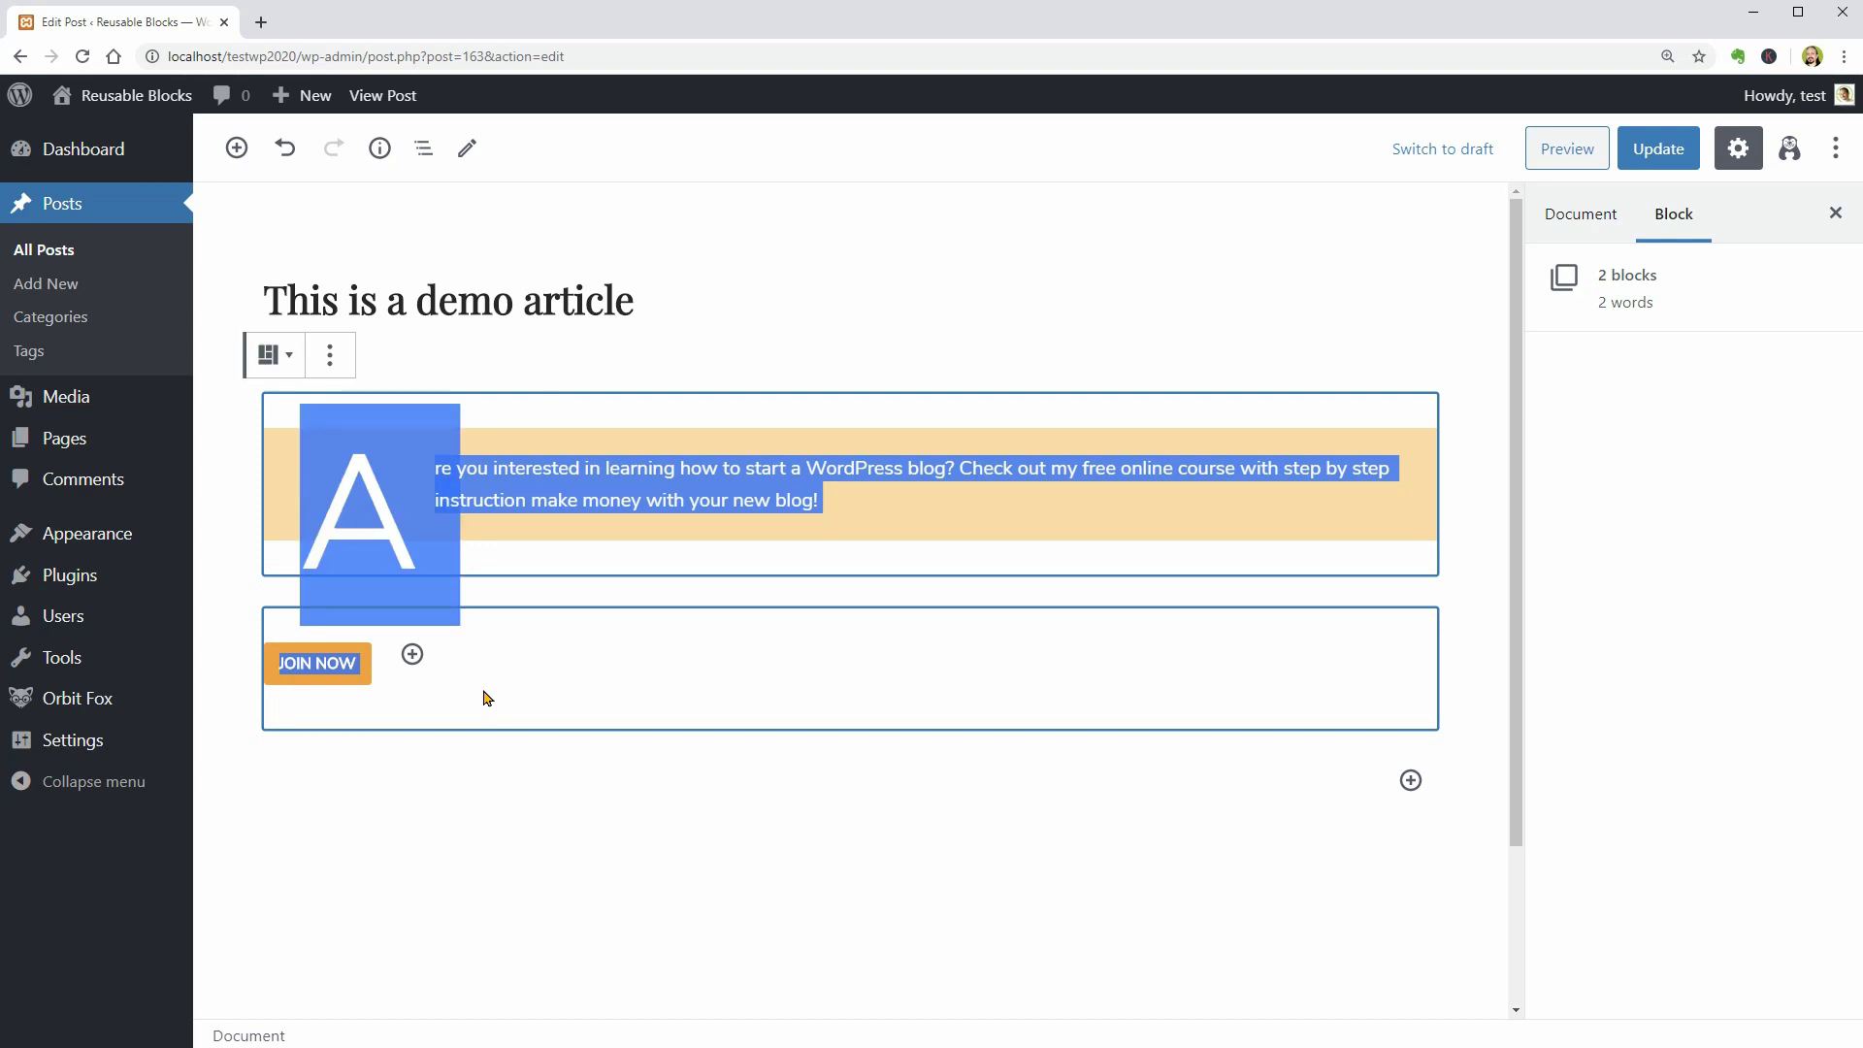
{"action": "left_click", "coordinate": [511, 694]}
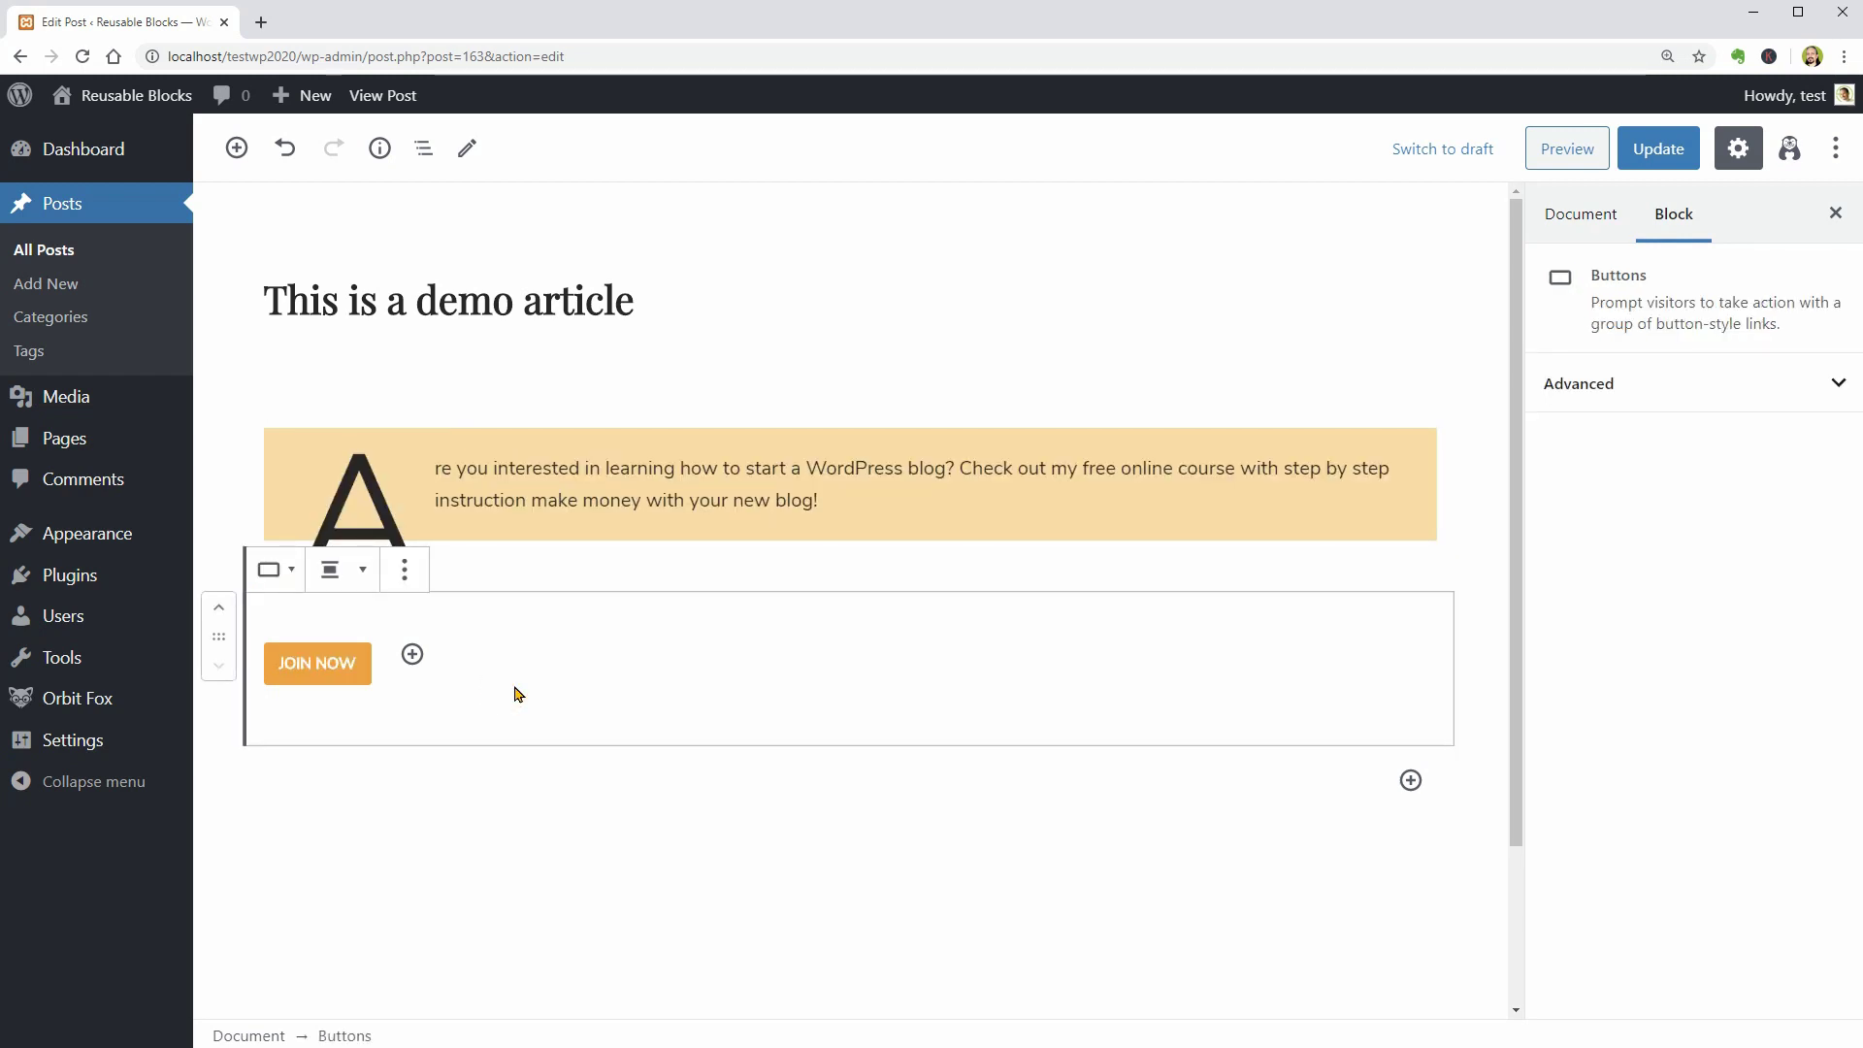
{"action": "key", "text": "ctrl+a"}
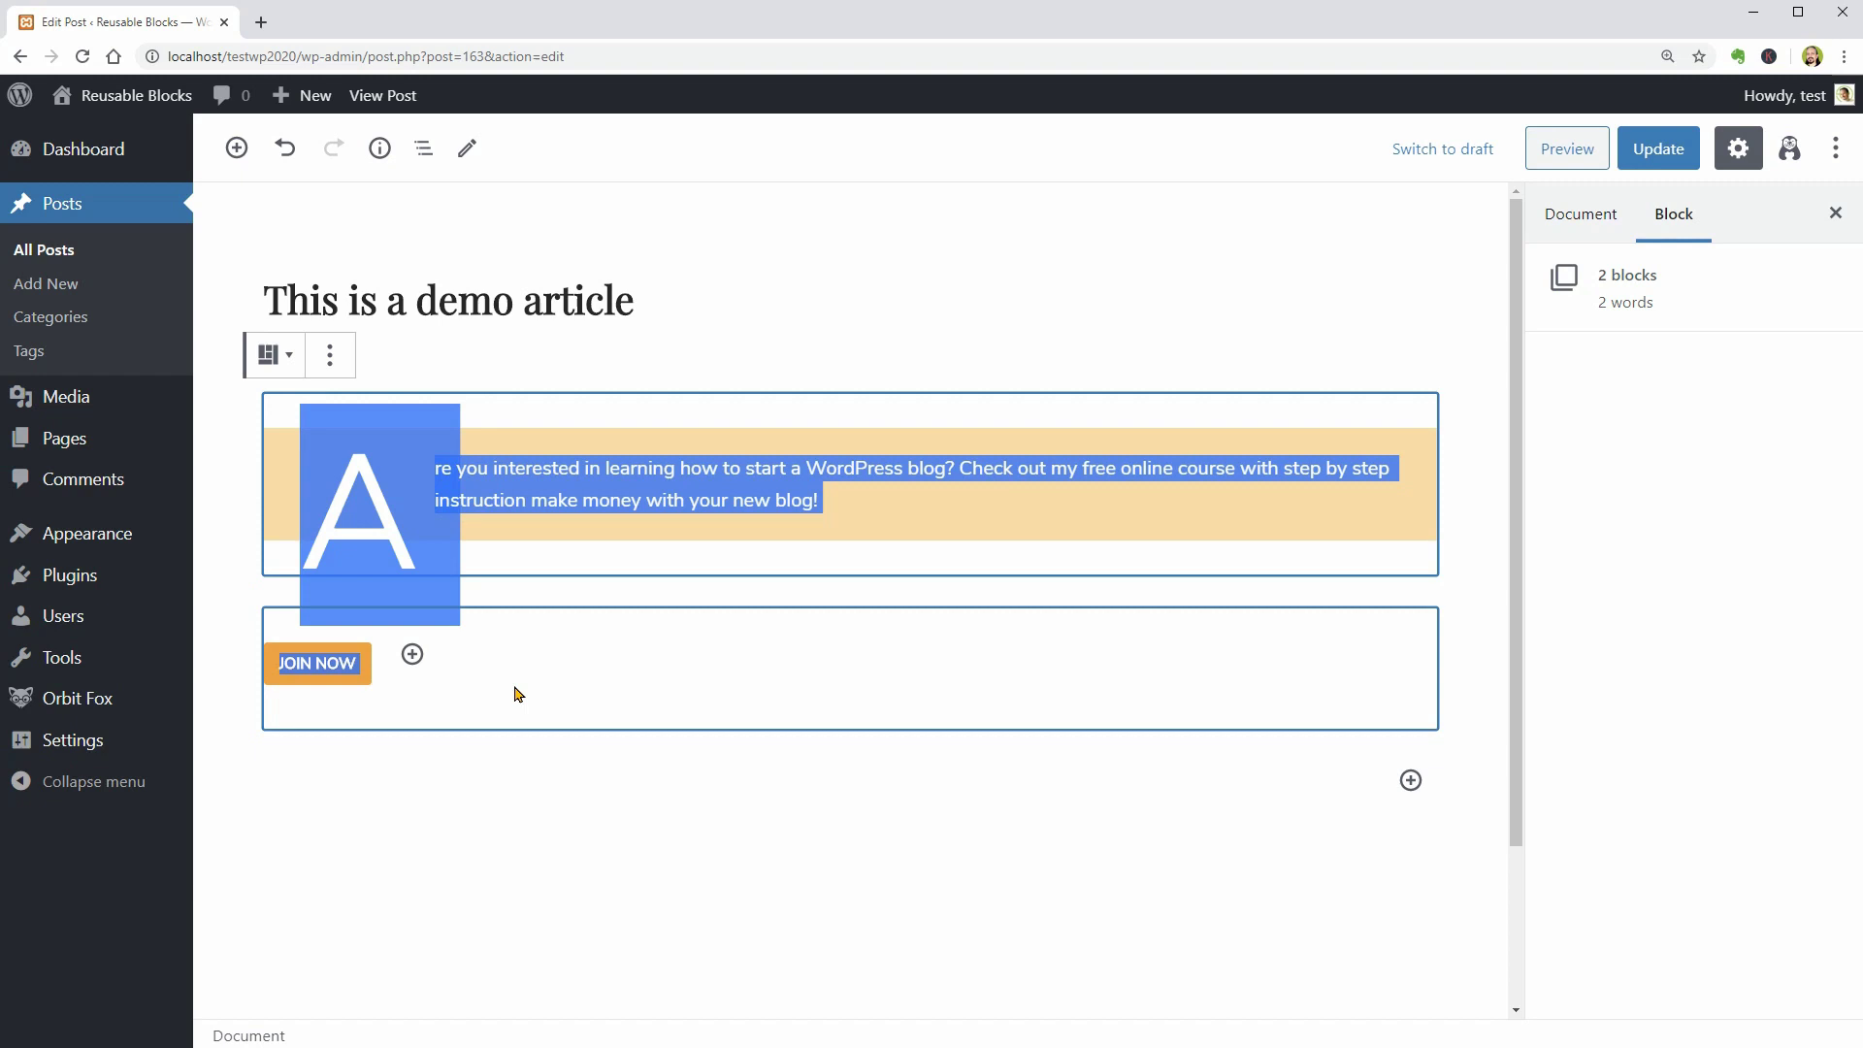
{"action": "left_click", "coordinate": [514, 693]}
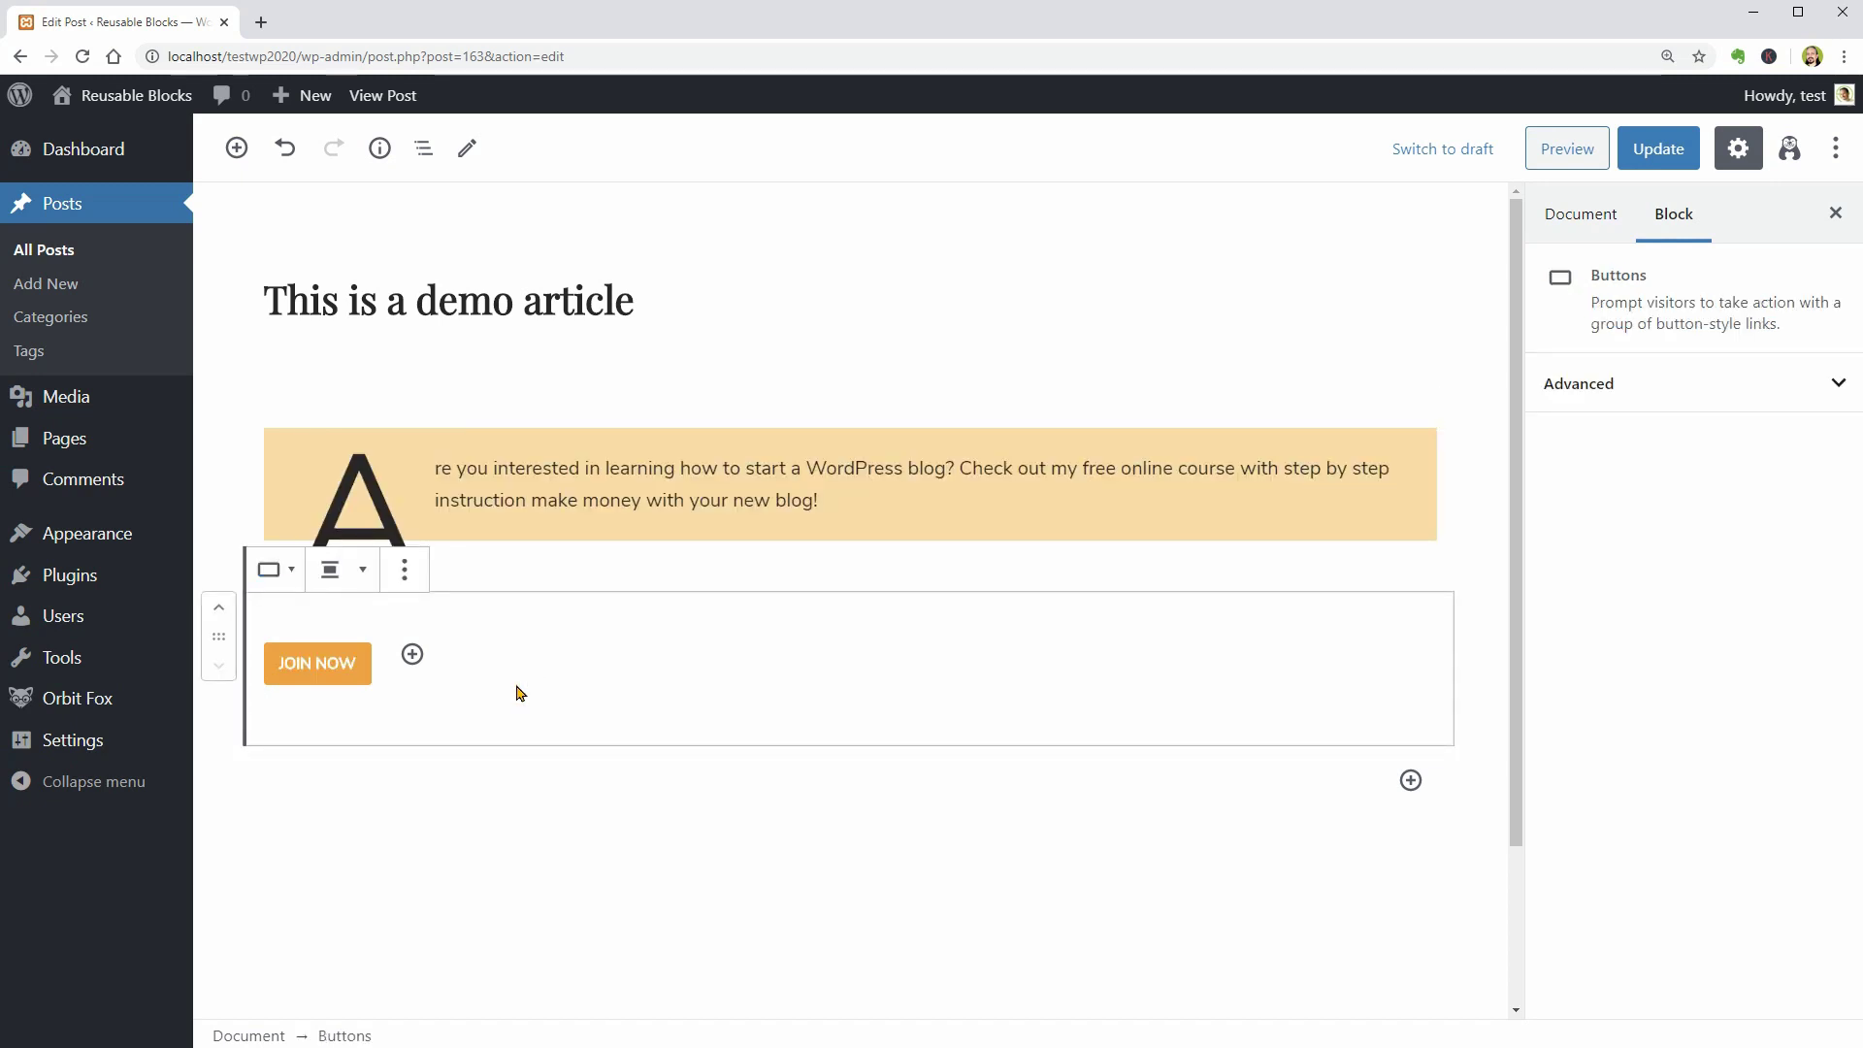
{"action": "left_click", "coordinate": [415, 492]}
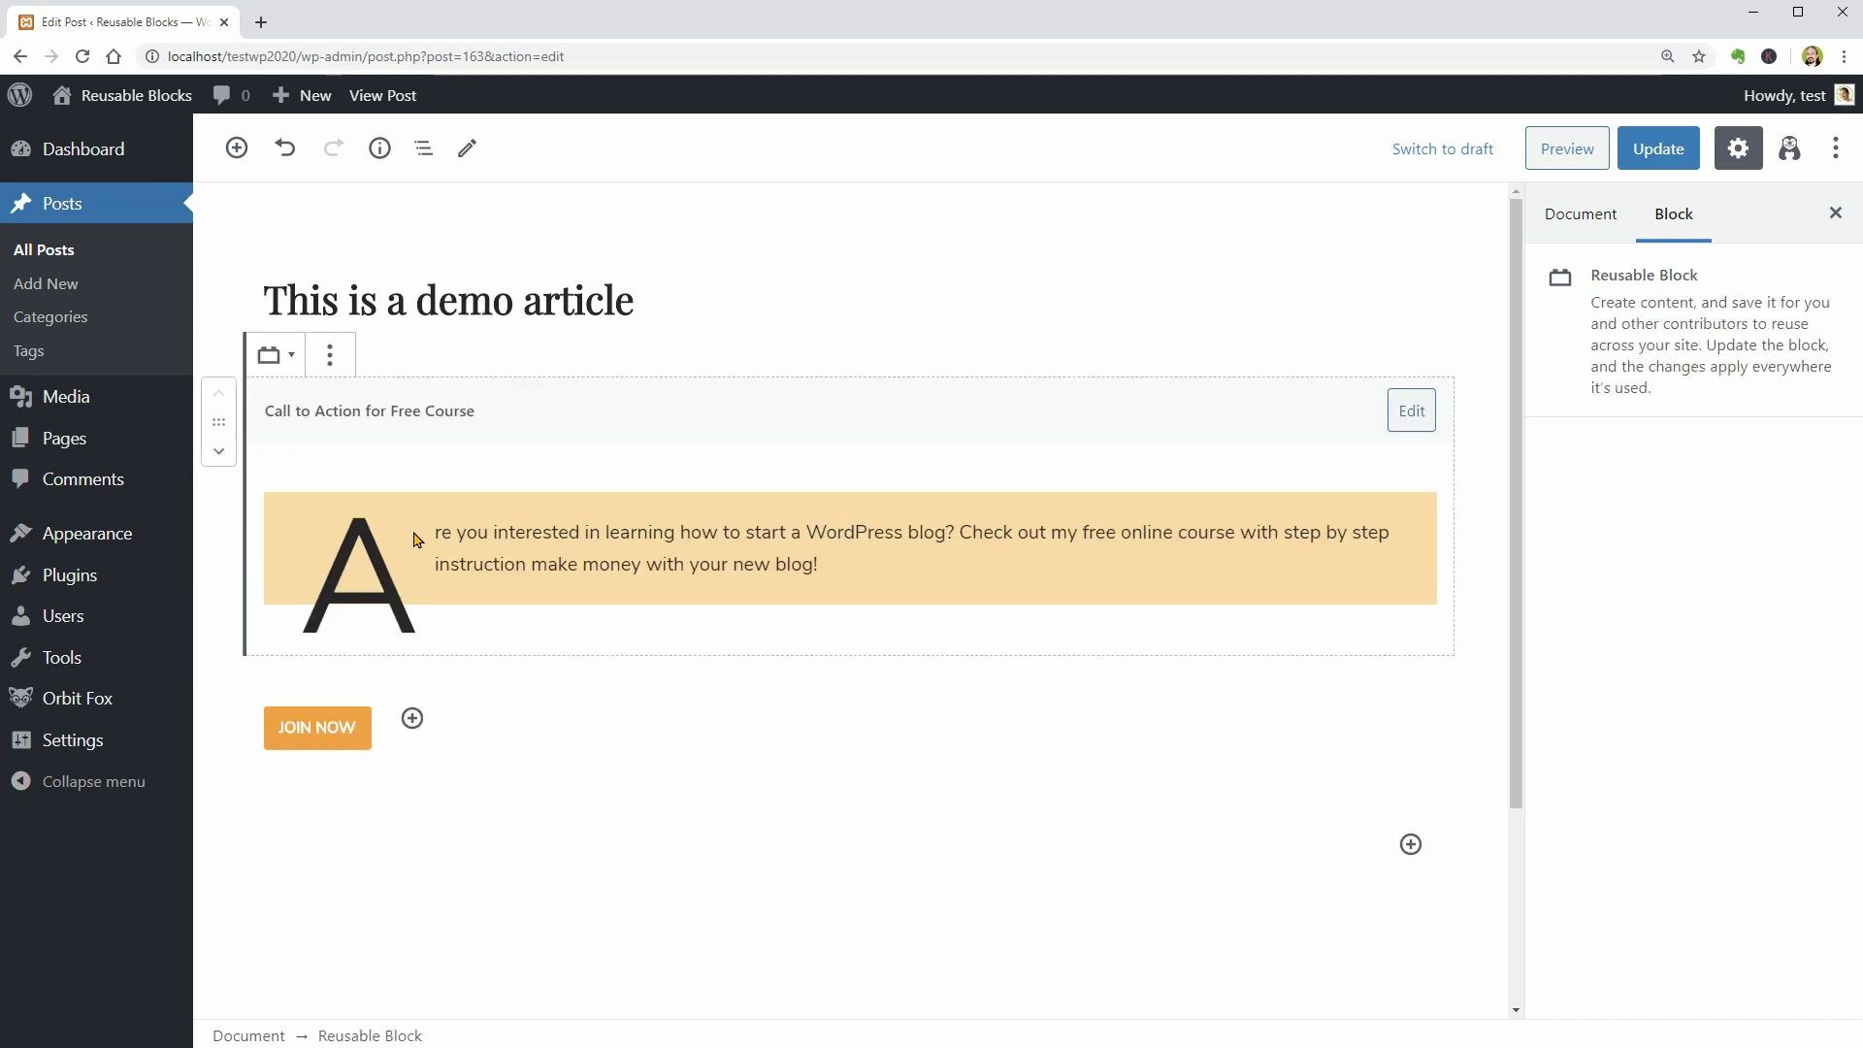
{"action": "left_click", "coordinate": [485, 717]}
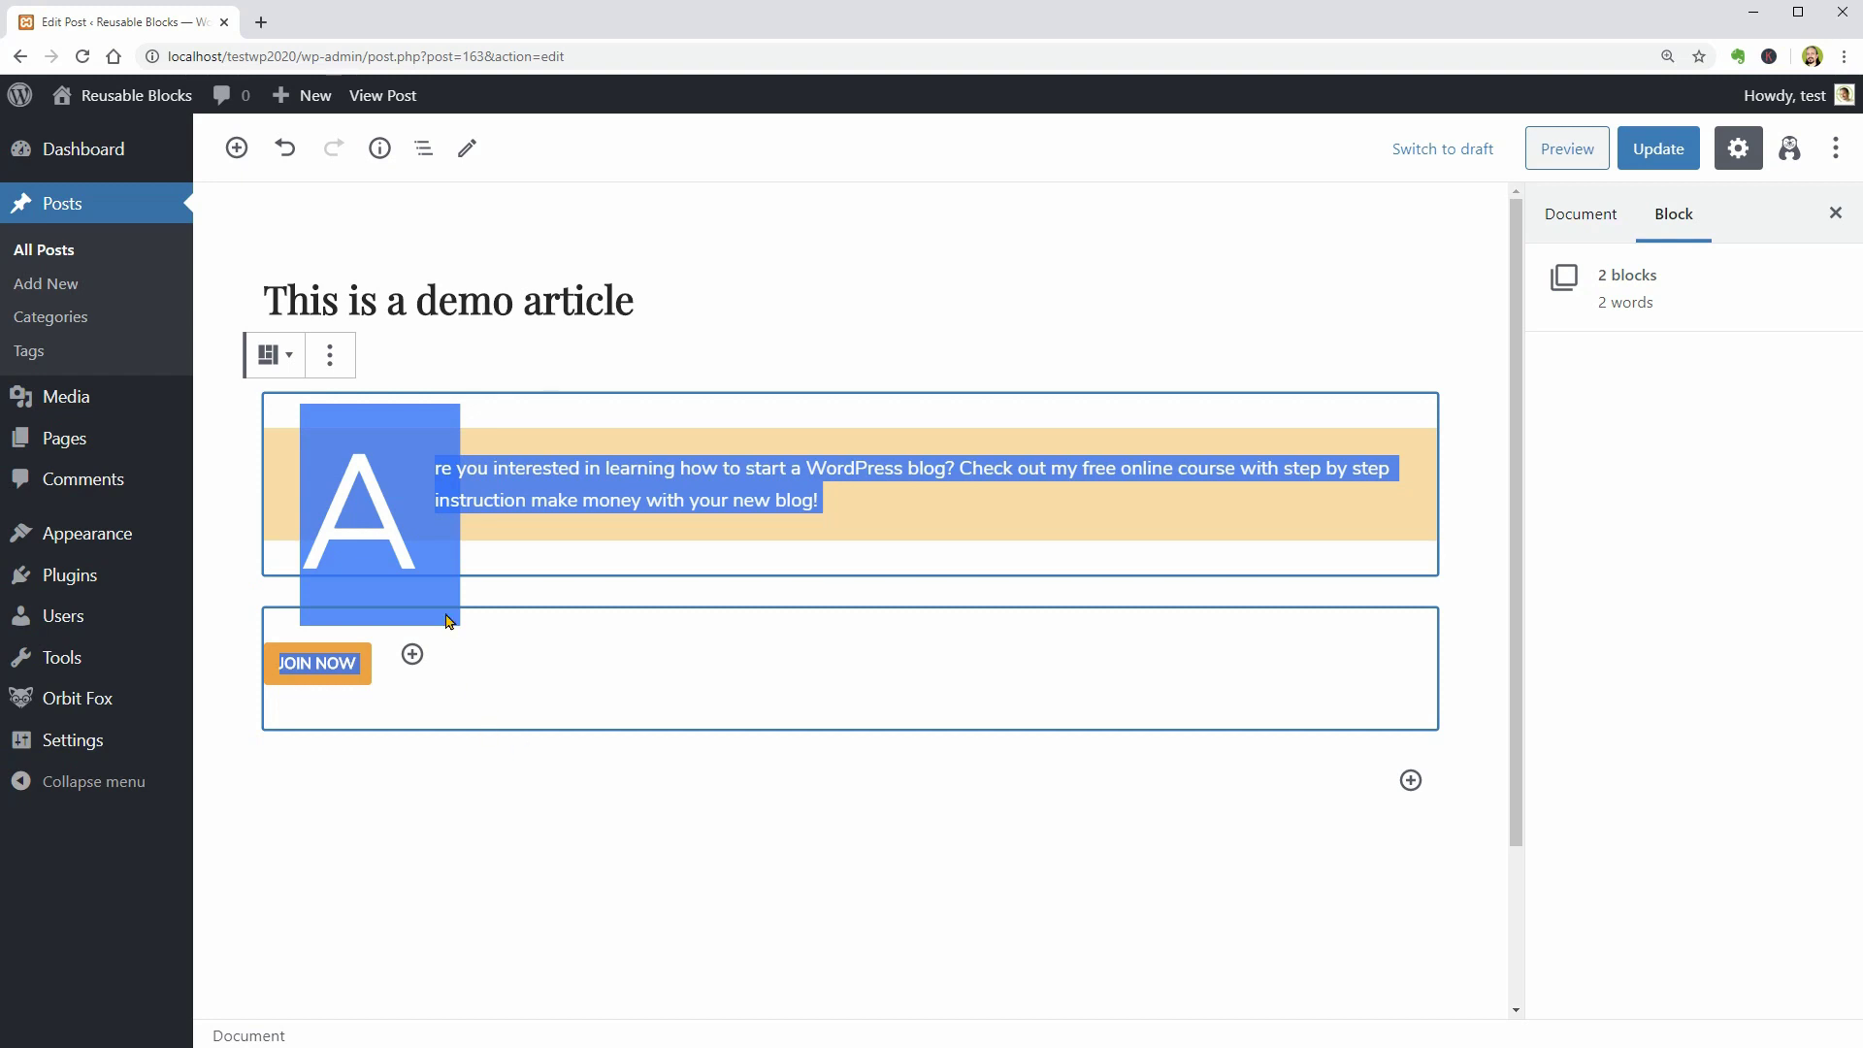
Make both blocks one reusable block named 'Video Tutorial Invite With Button', fixing 'VIdeo'
{"action": "left_click", "coordinate": [330, 356]}
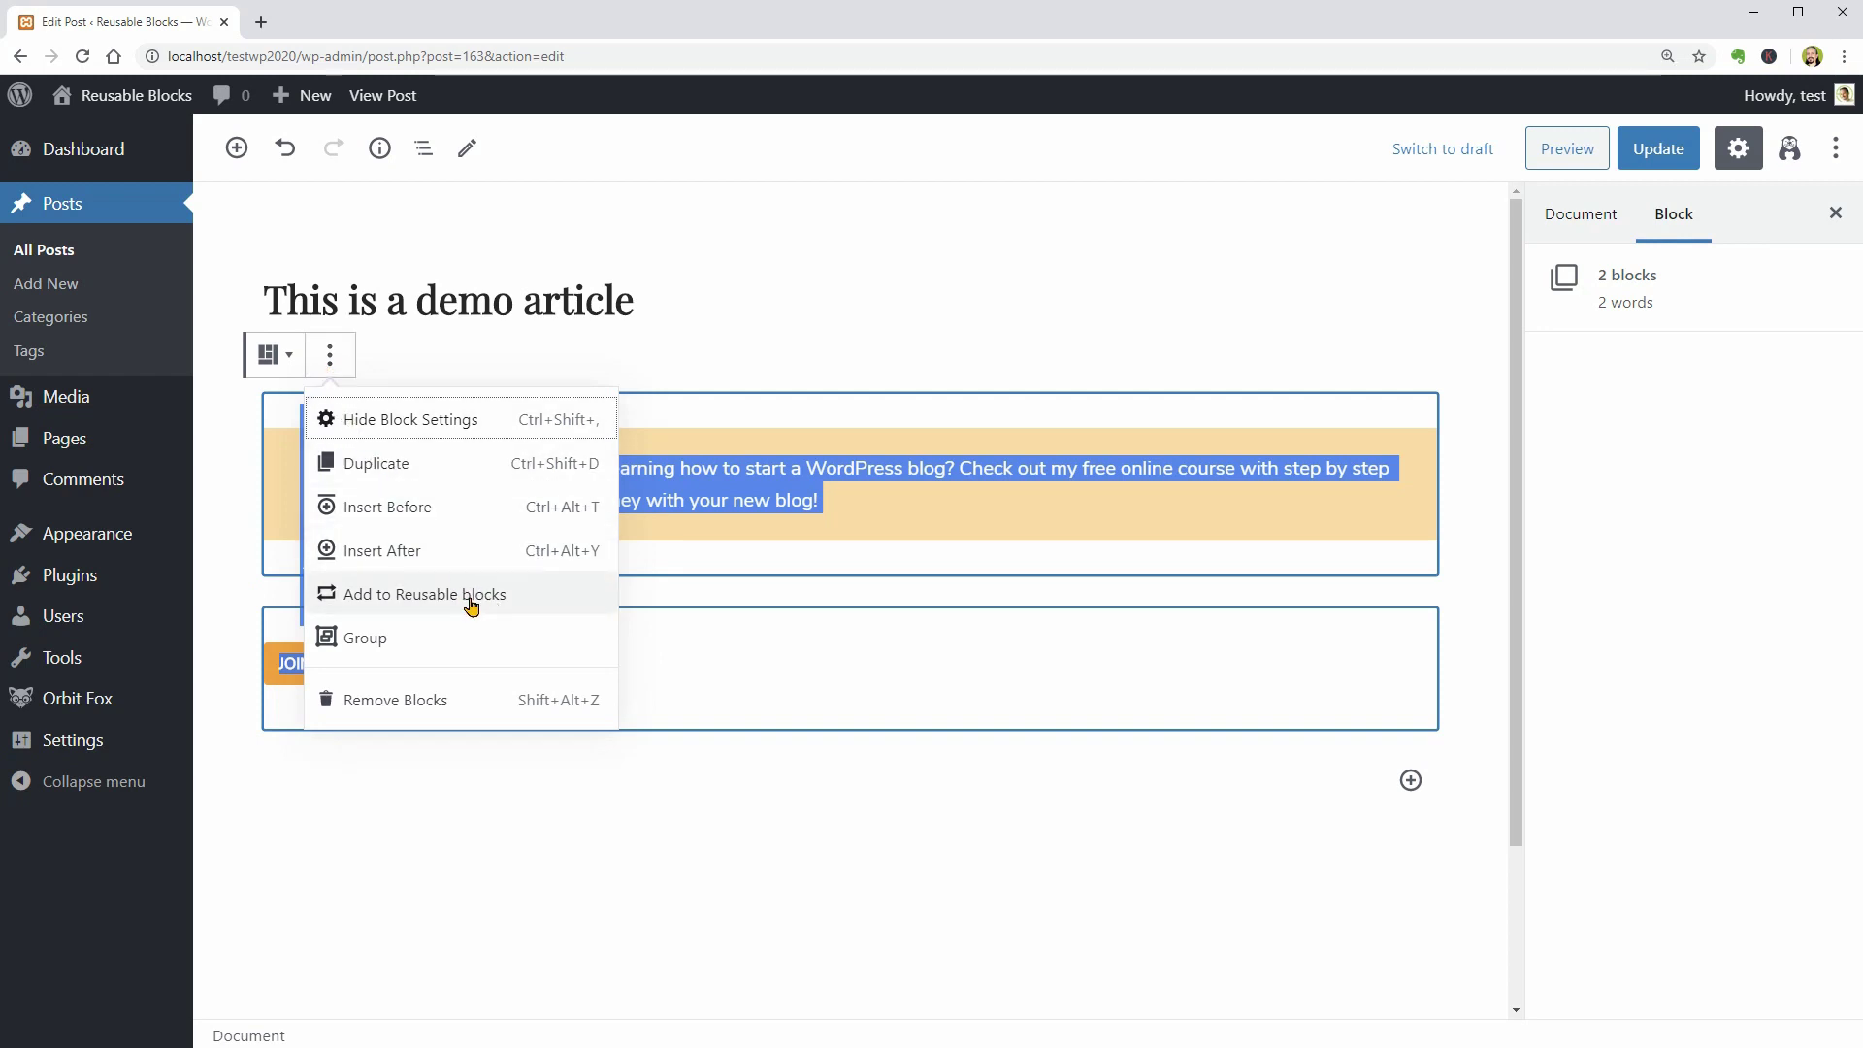
{"action": "left_click", "coordinate": [472, 594]}
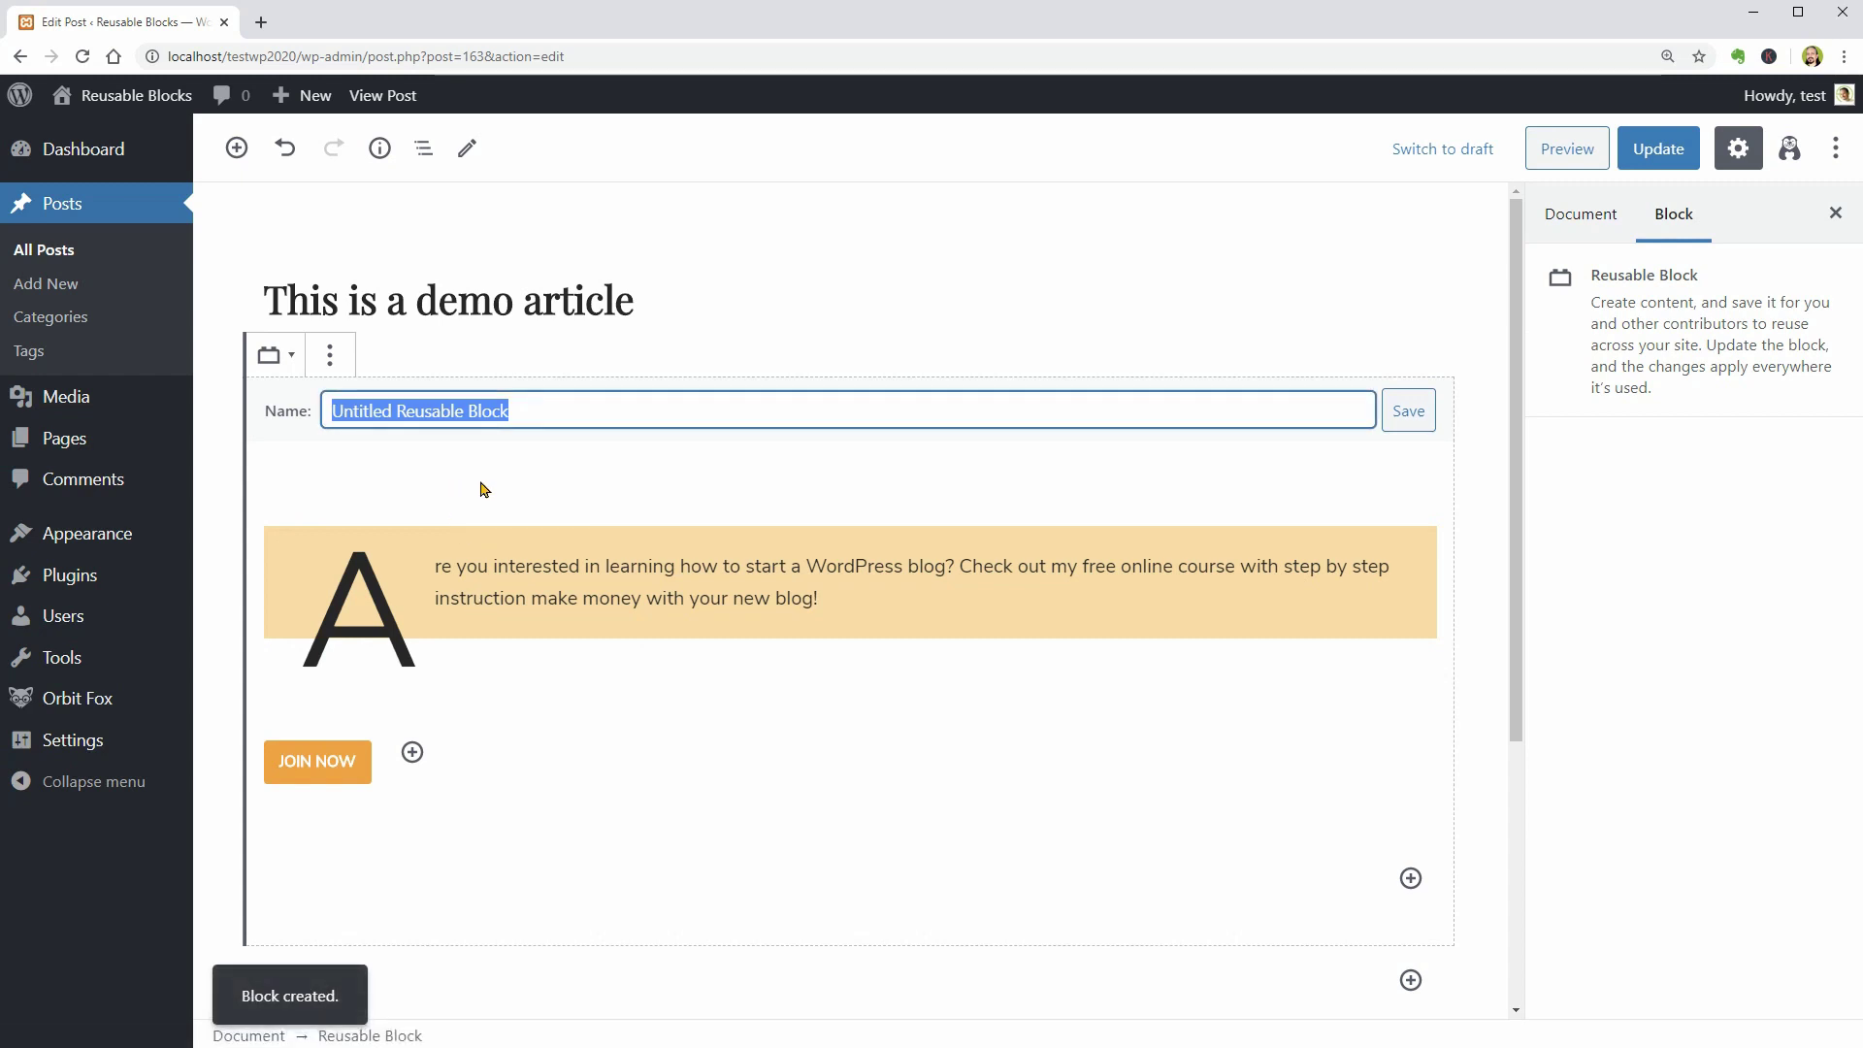
{"action": "type", "text": "VIdeo"}
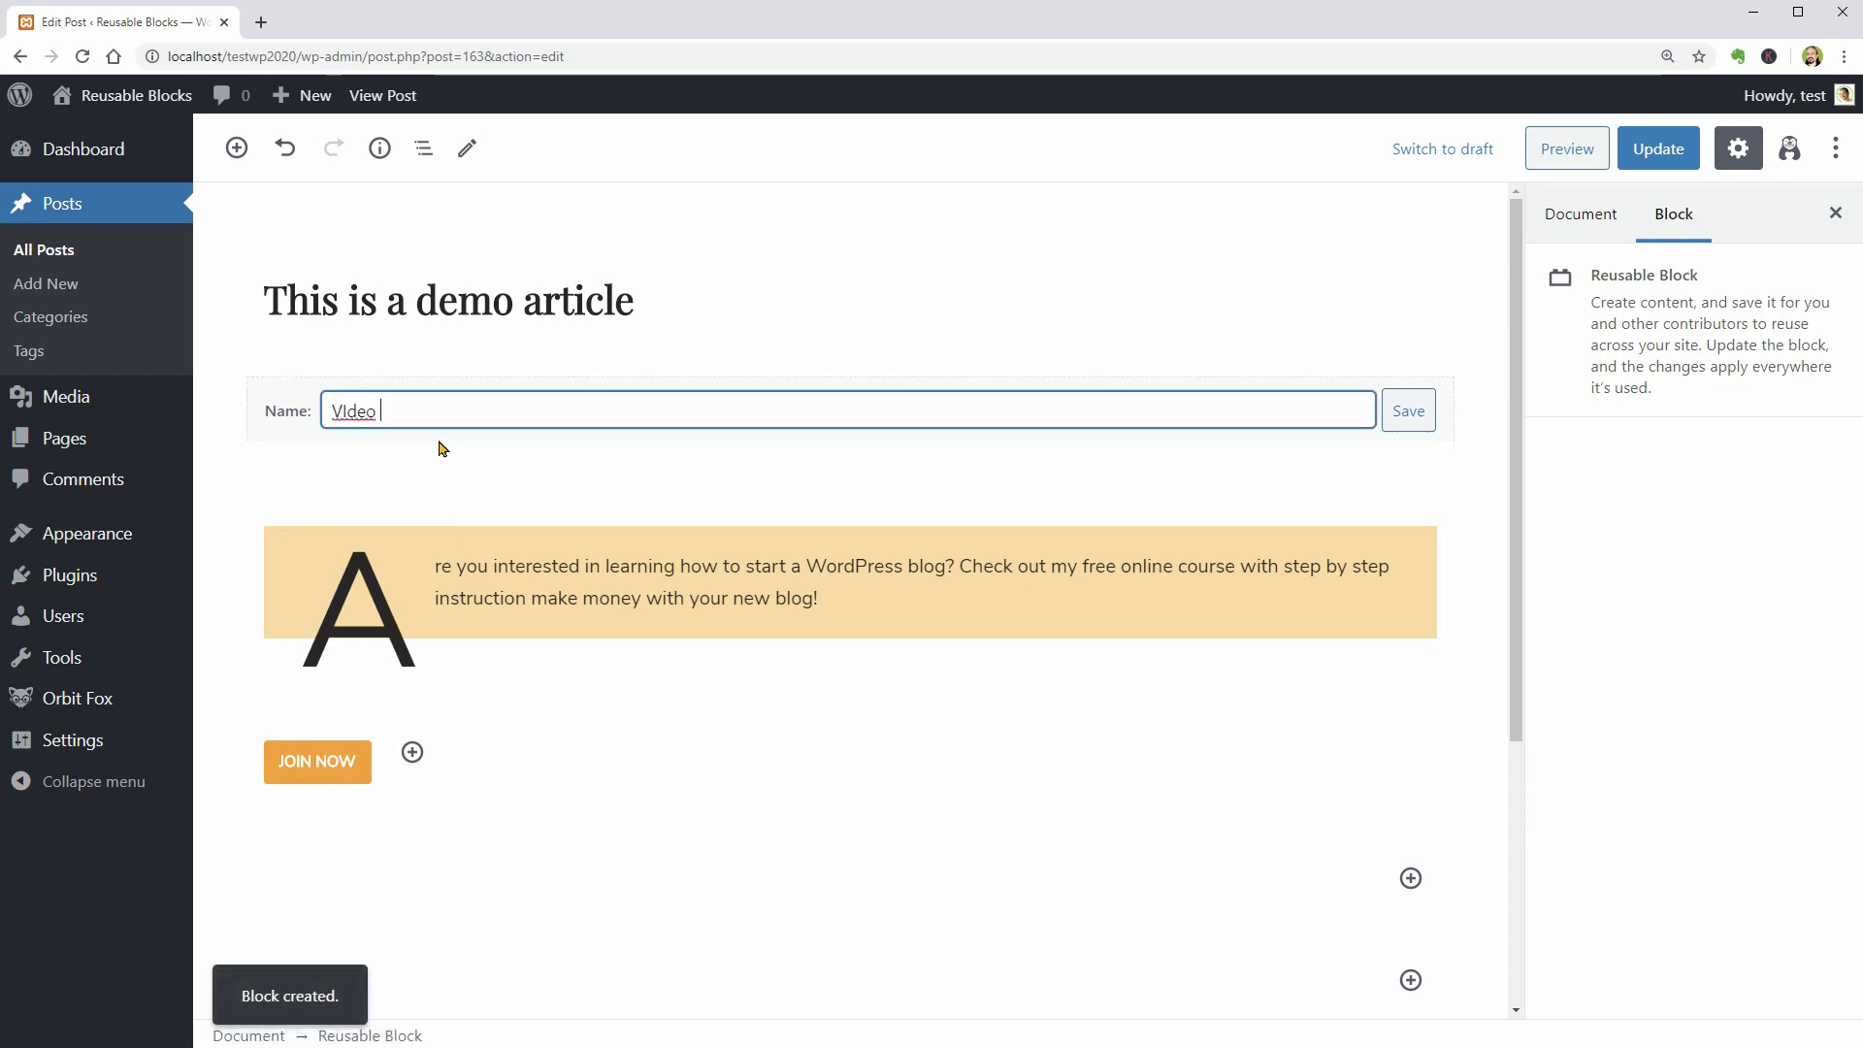
{"action": "type", "text": " Tutorial"}
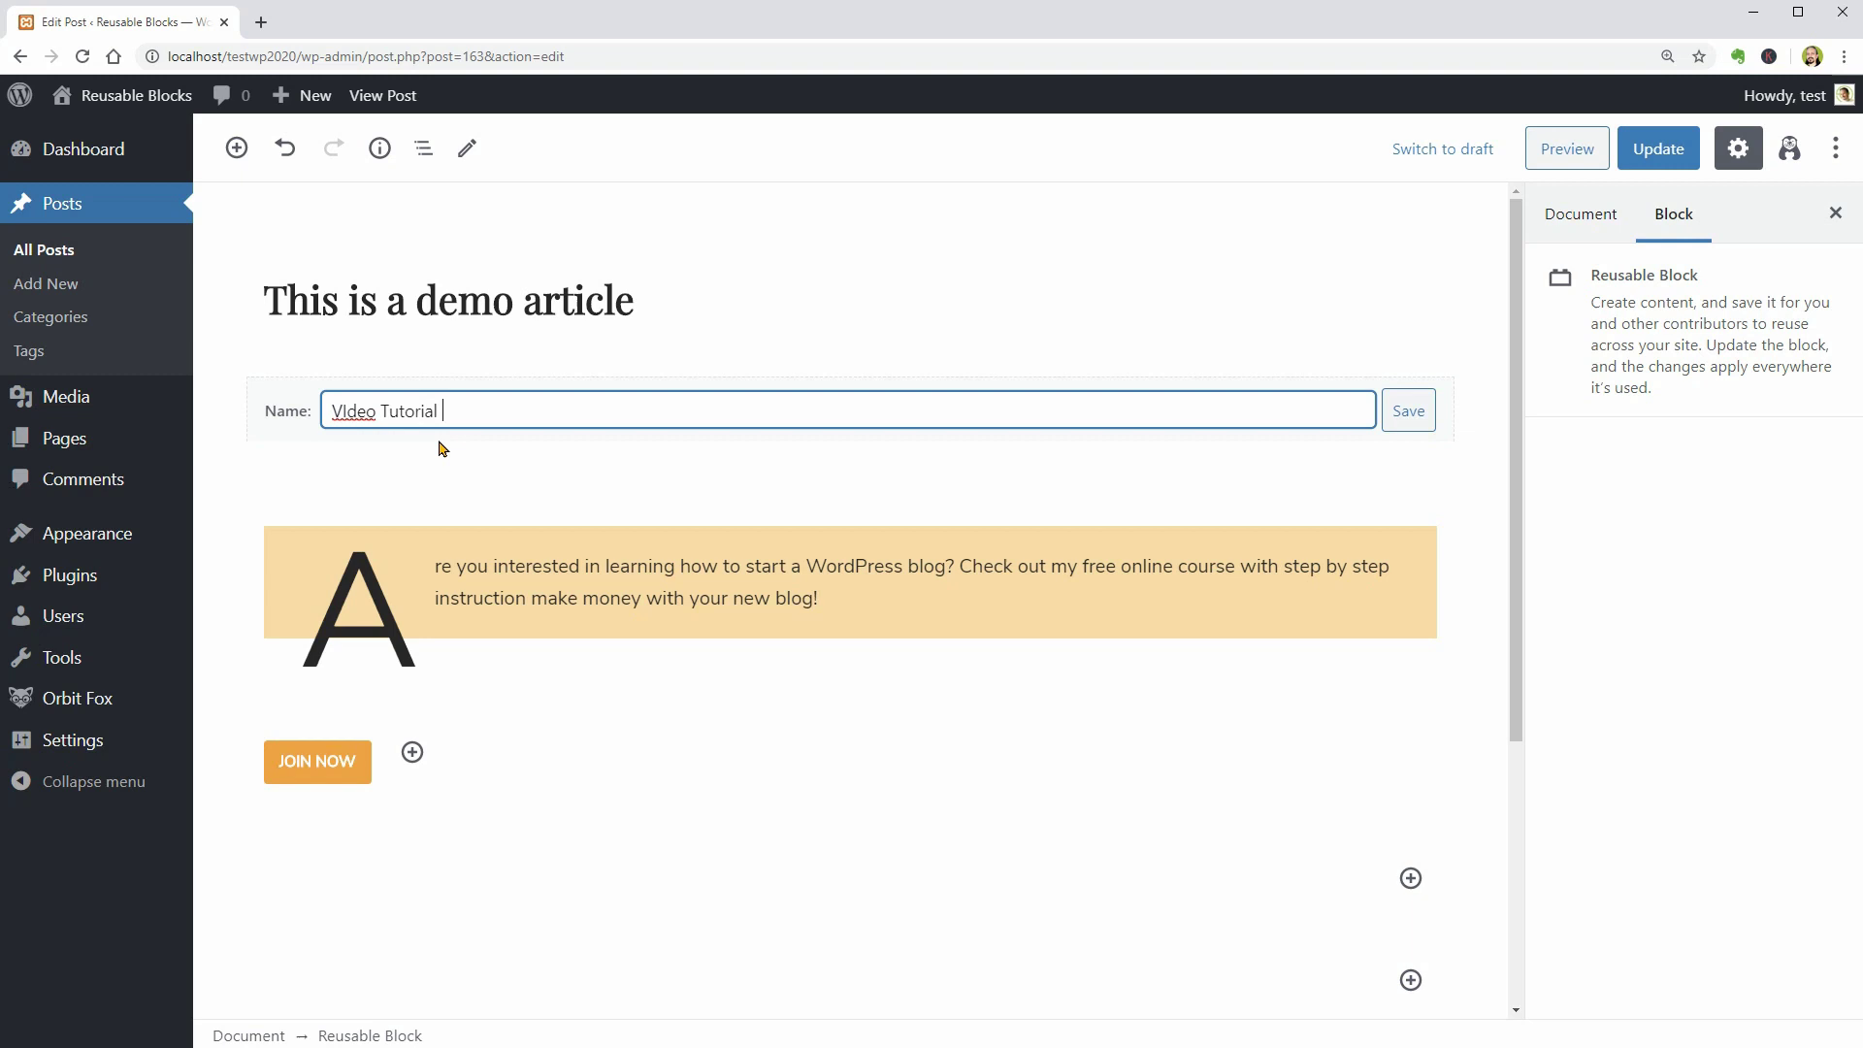
{"action": "type", "text": " Invite With Button"}
{"action": "left_click", "coordinate": [346, 410]}
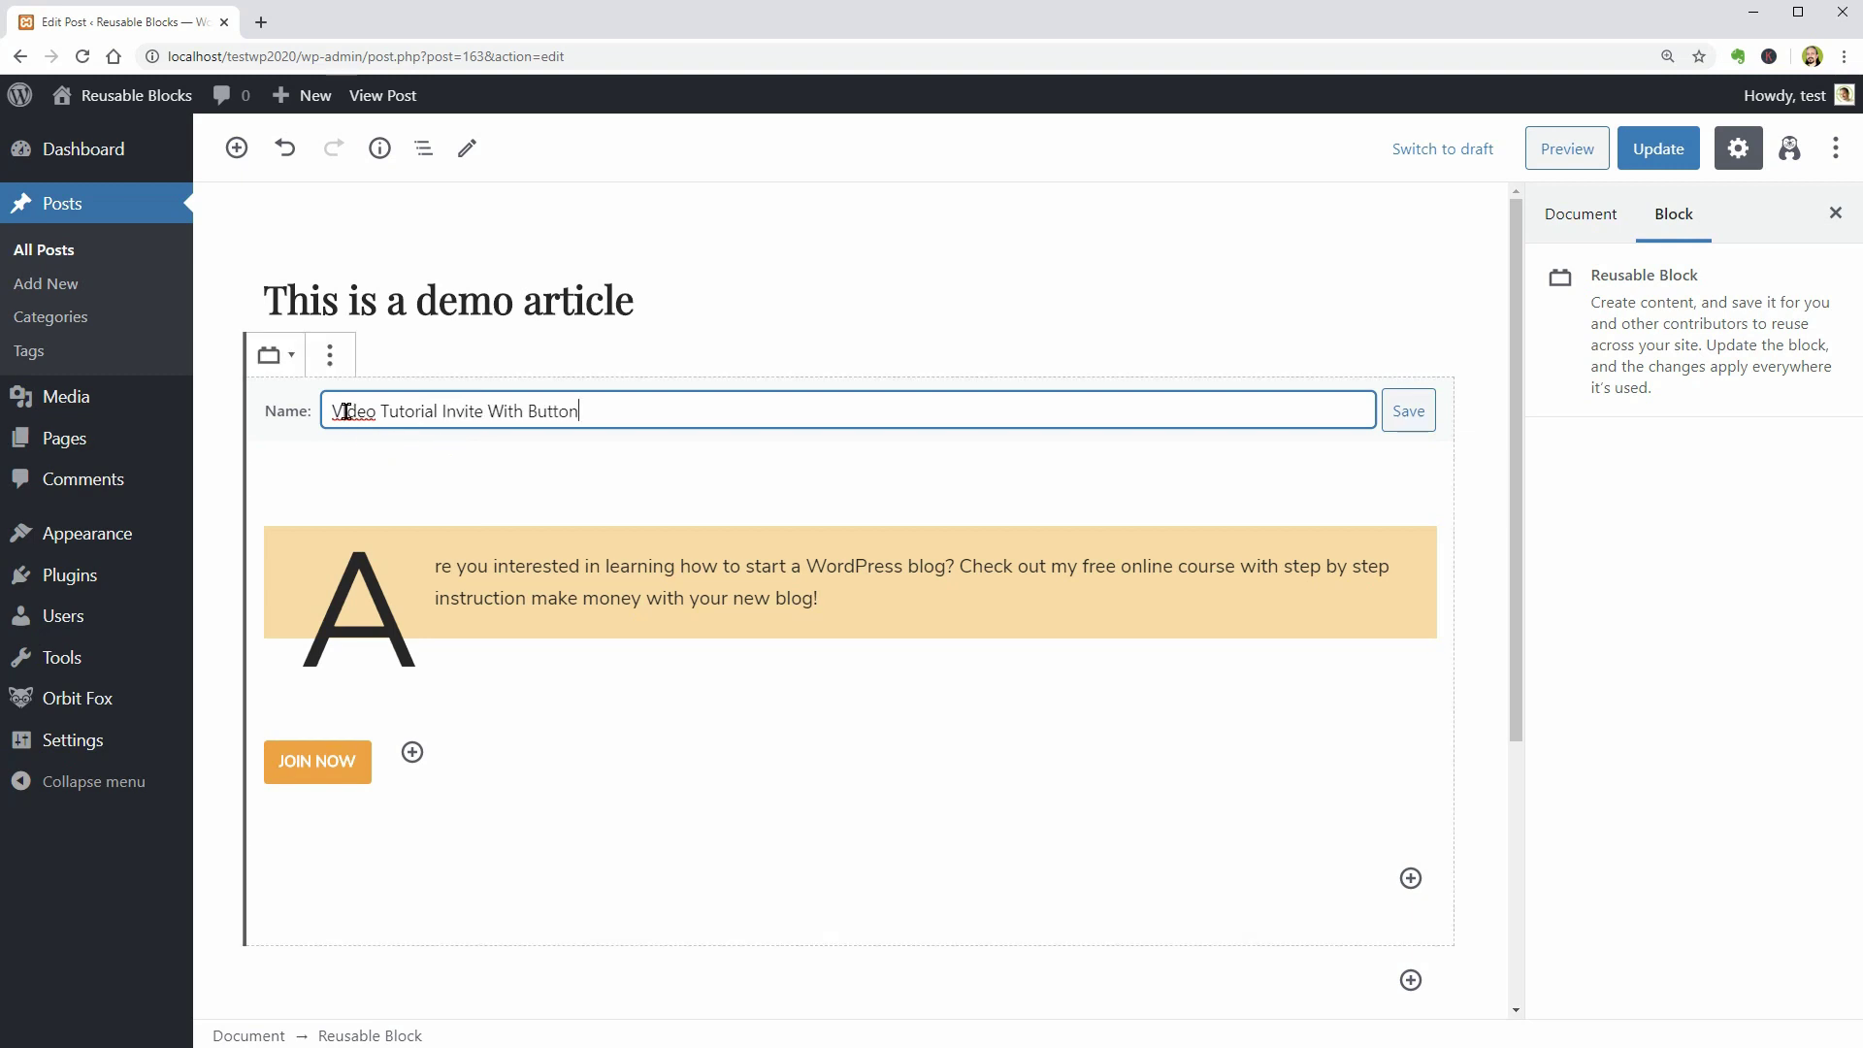
{"action": "key", "text": "BackSpace"}
{"action": "type", "text": "i"}
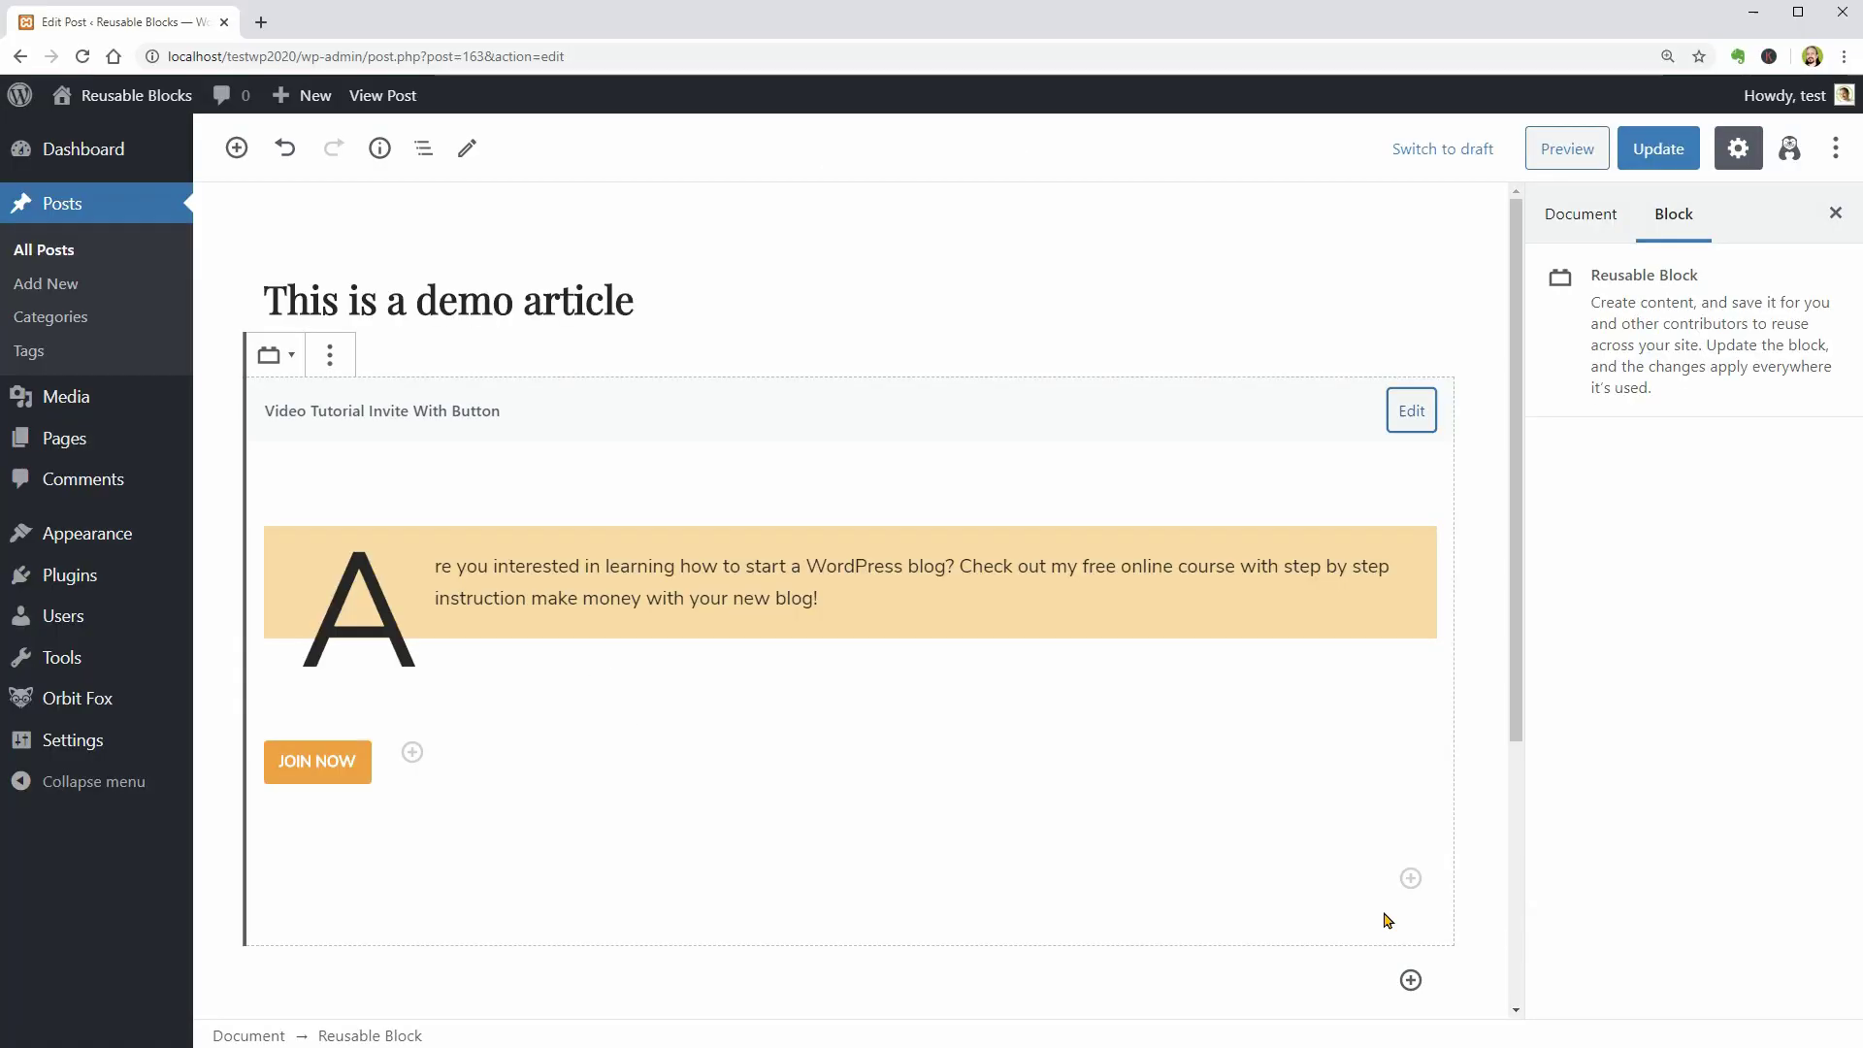
{"action": "scroll", "coordinate": [1384, 910], "scroll_direction": "down", "scroll_amount": 1}
{"action": "scroll", "coordinate": [1383, 910], "scroll_direction": "down", "scroll_amount": 1}
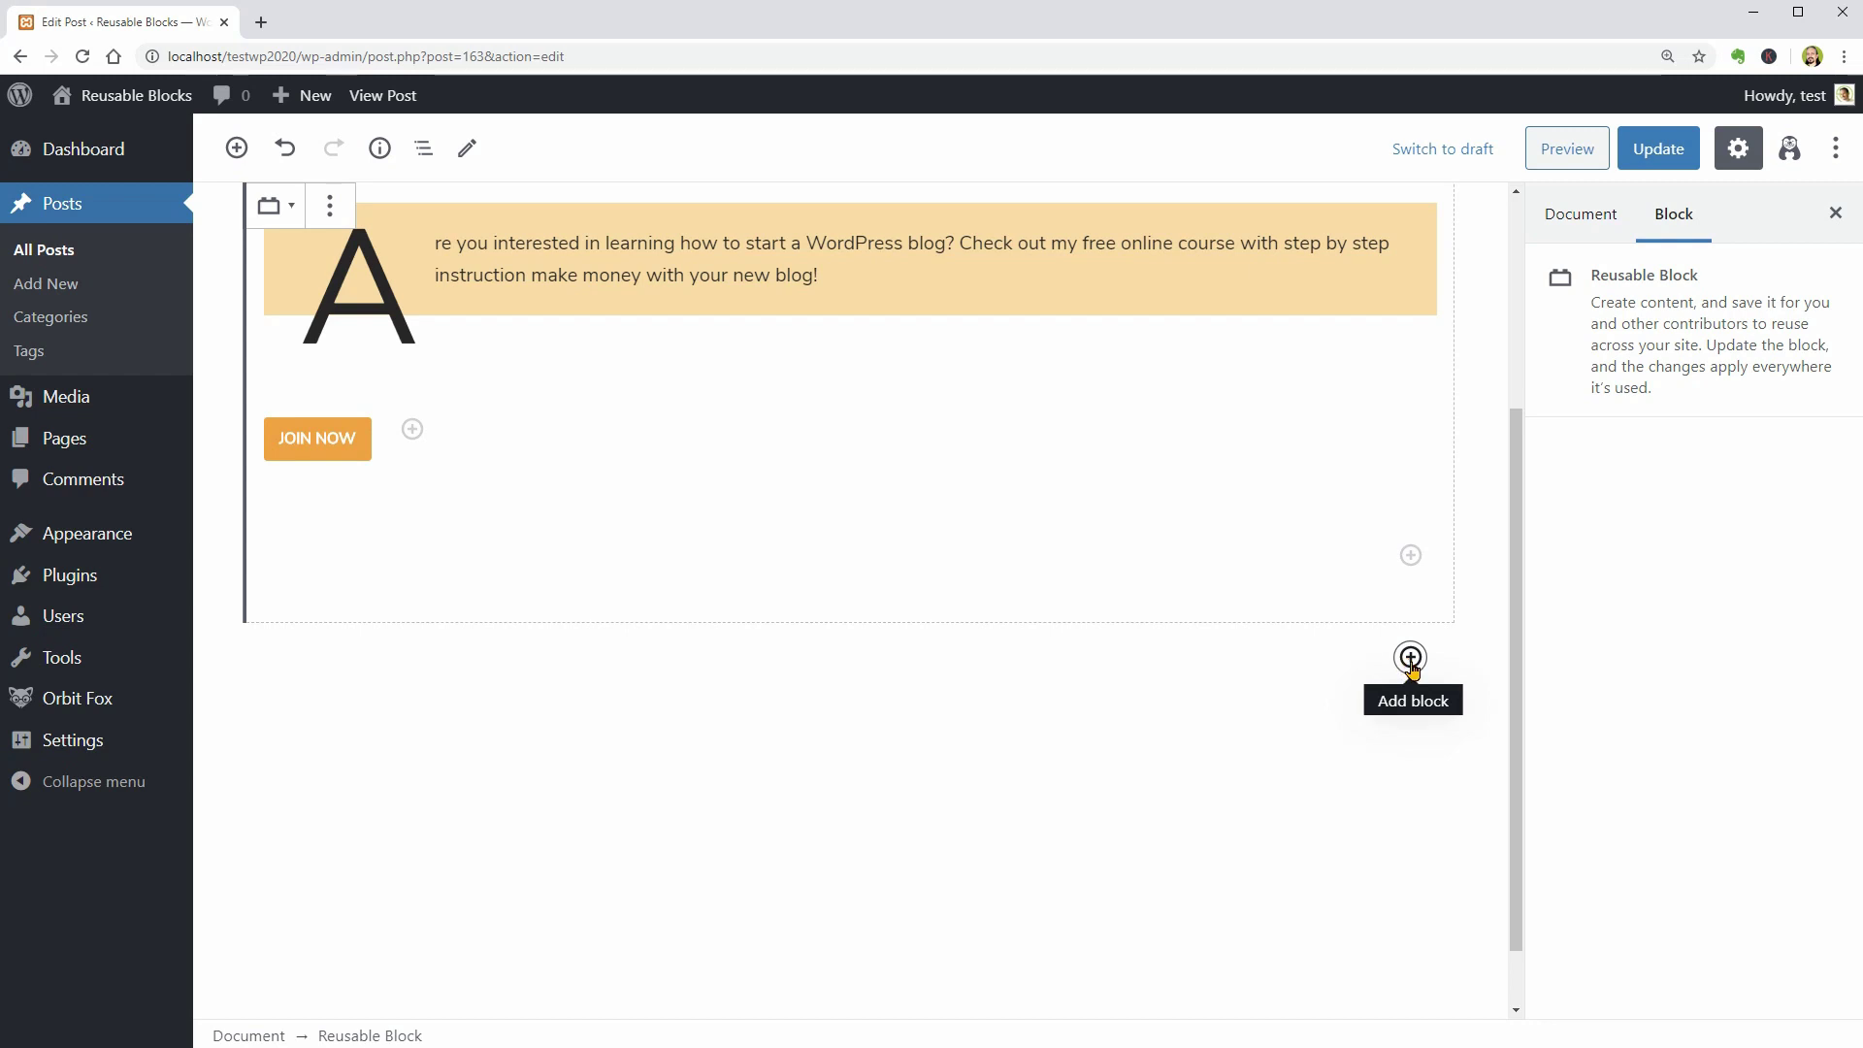
Insert 'Video Tutorial Invite With Button' from the inserter's Reusable category
{"action": "left_click", "coordinate": [1412, 666]}
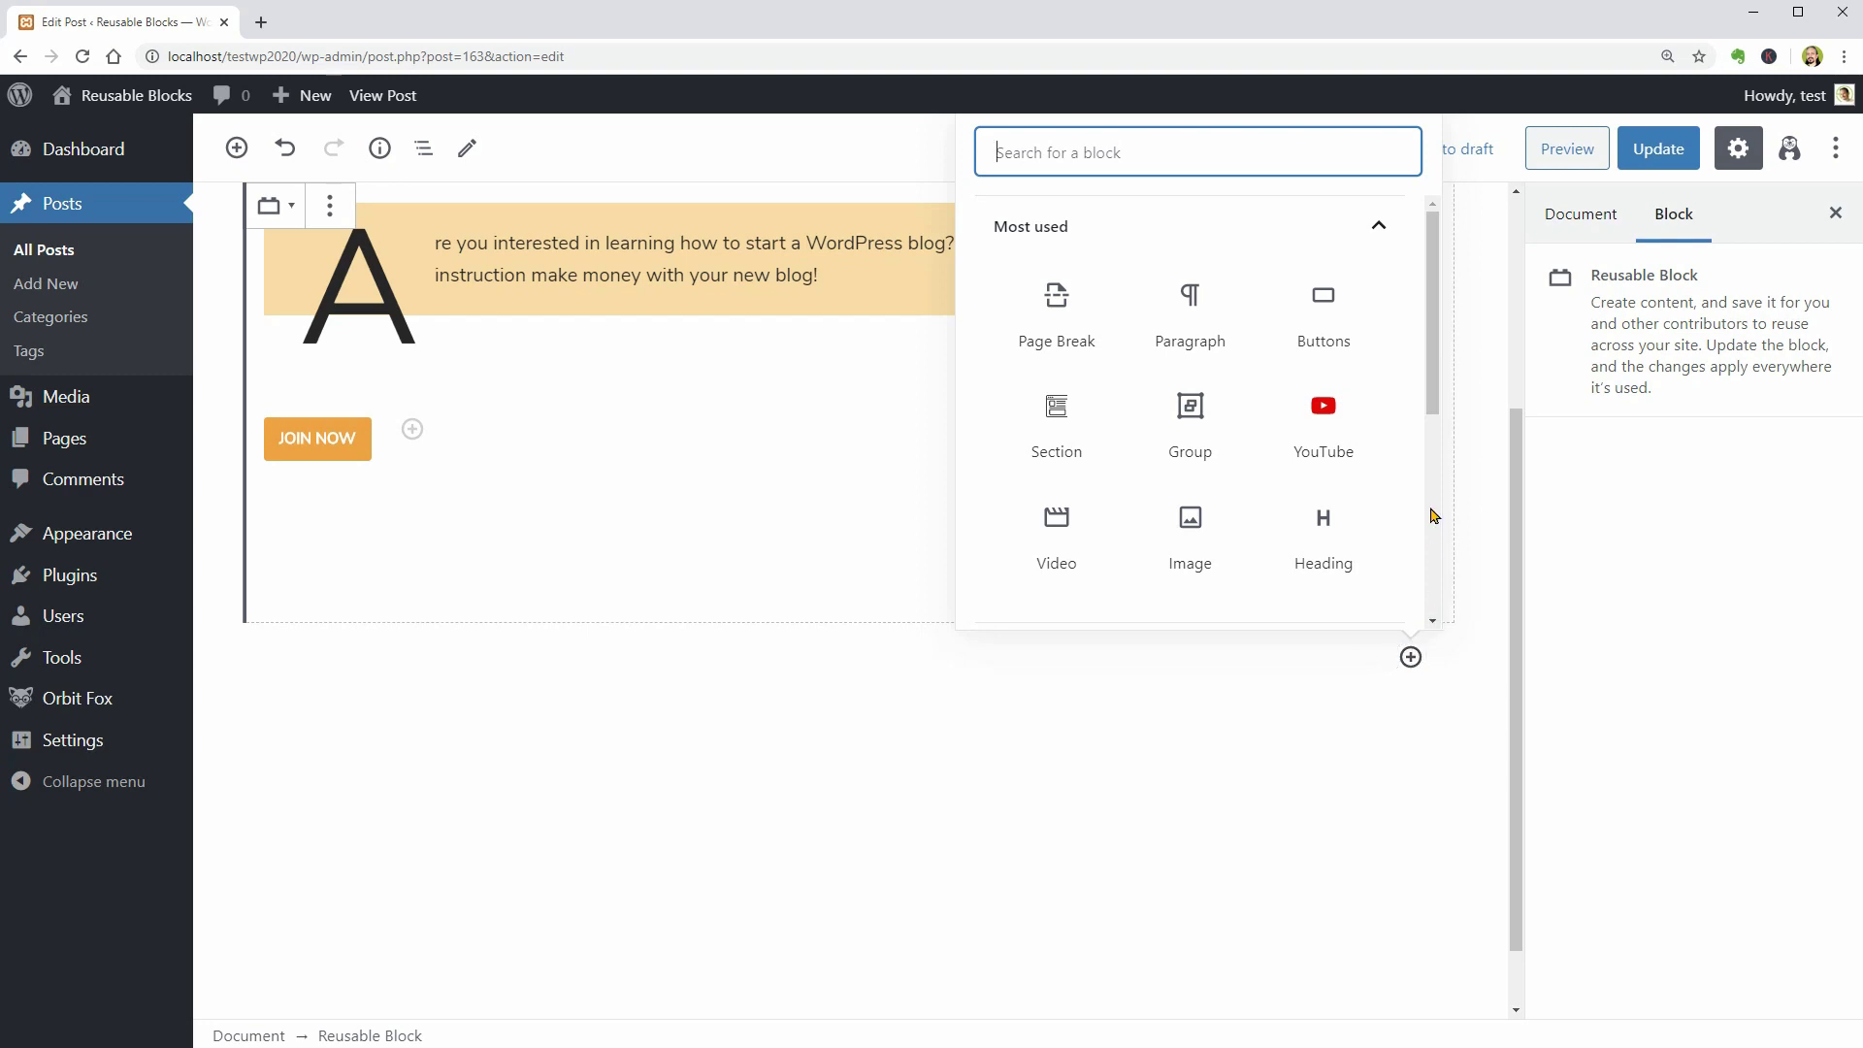
{"action": "left_click_drag", "start_coordinate": [1434, 390], "coordinate": [1415, 619]}
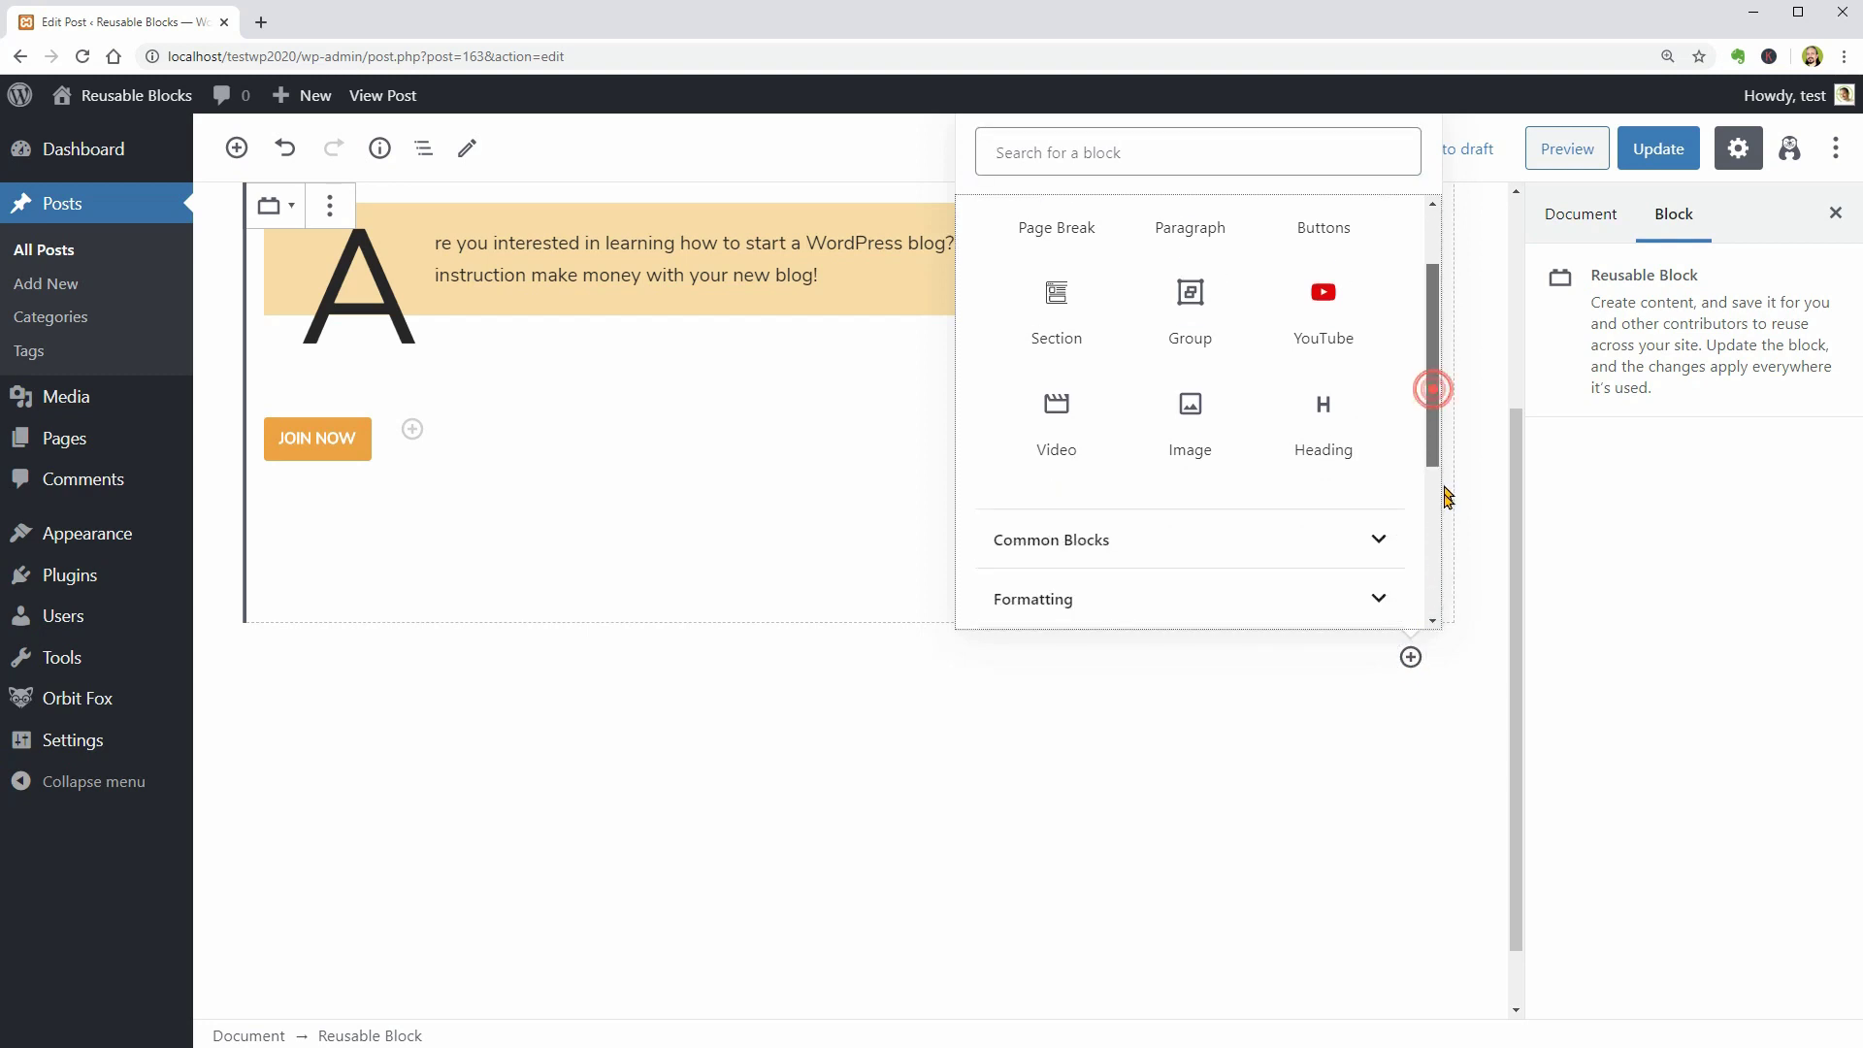
{"action": "left_click", "coordinate": [1295, 596]}
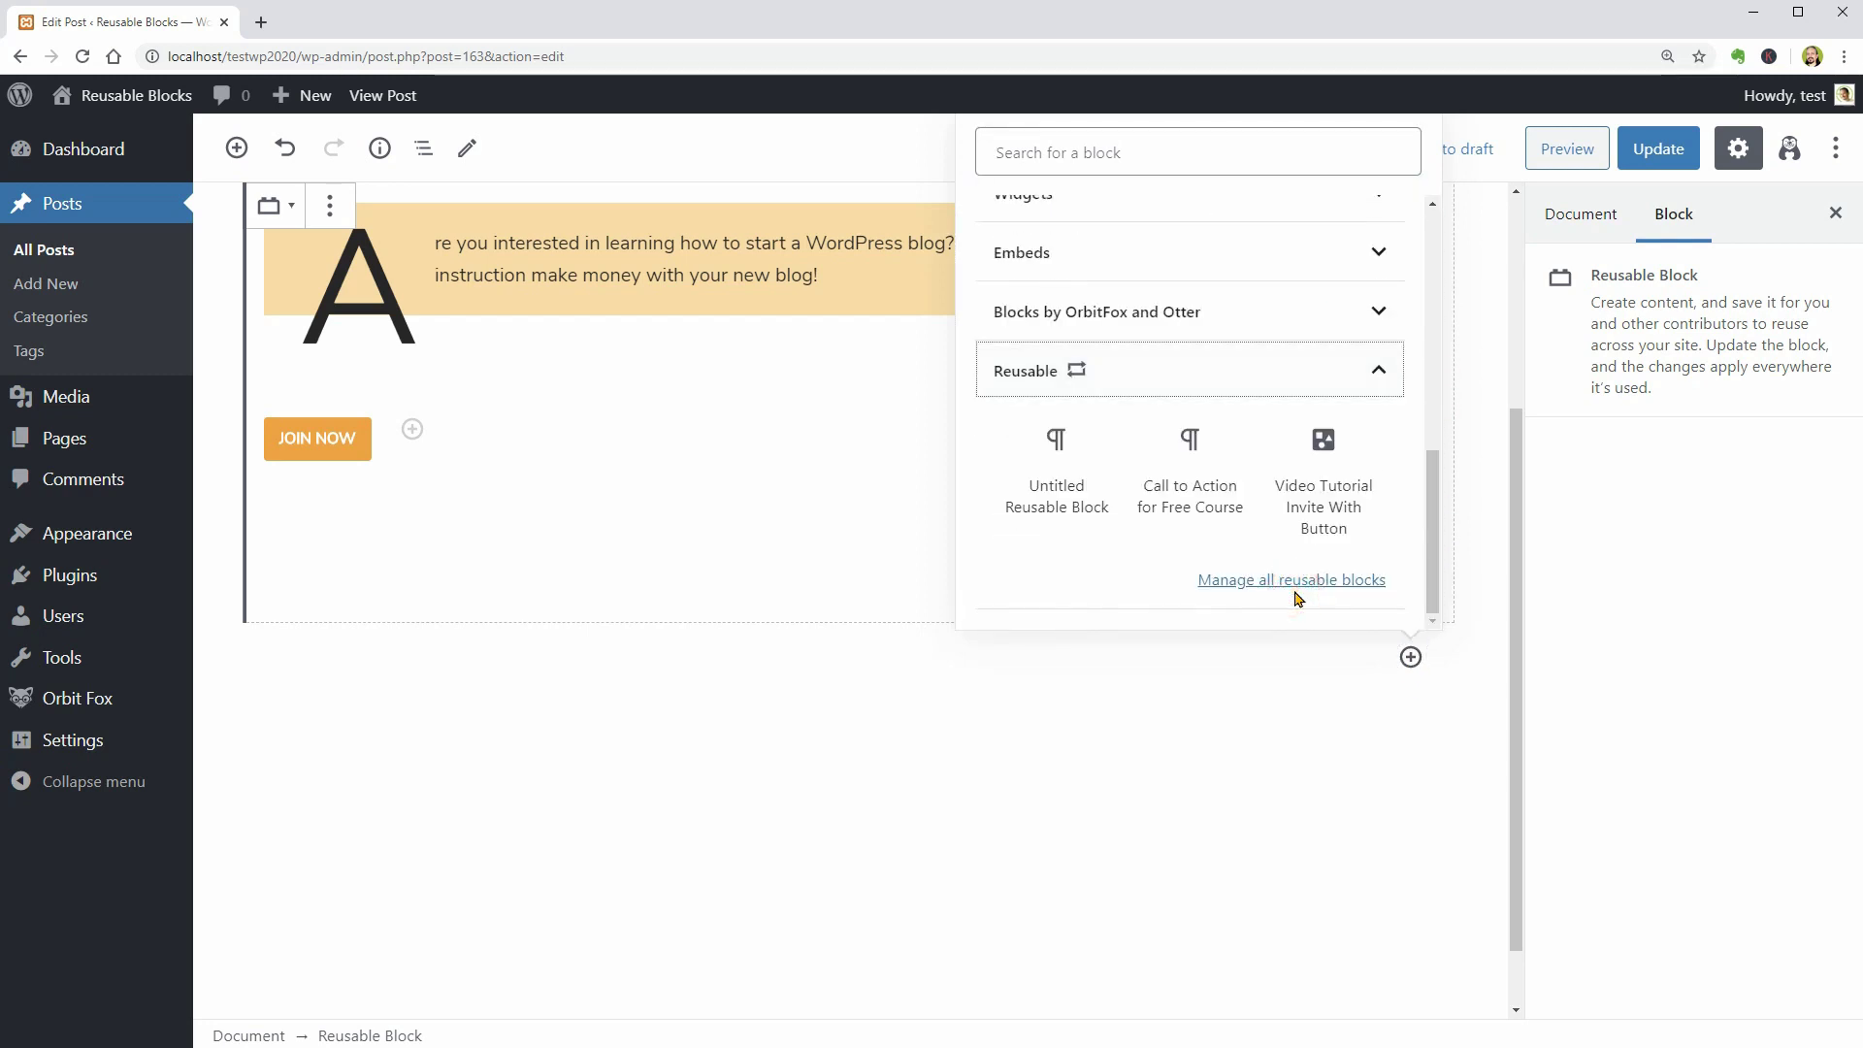
{"action": "left_click", "coordinate": [1133, 147]}
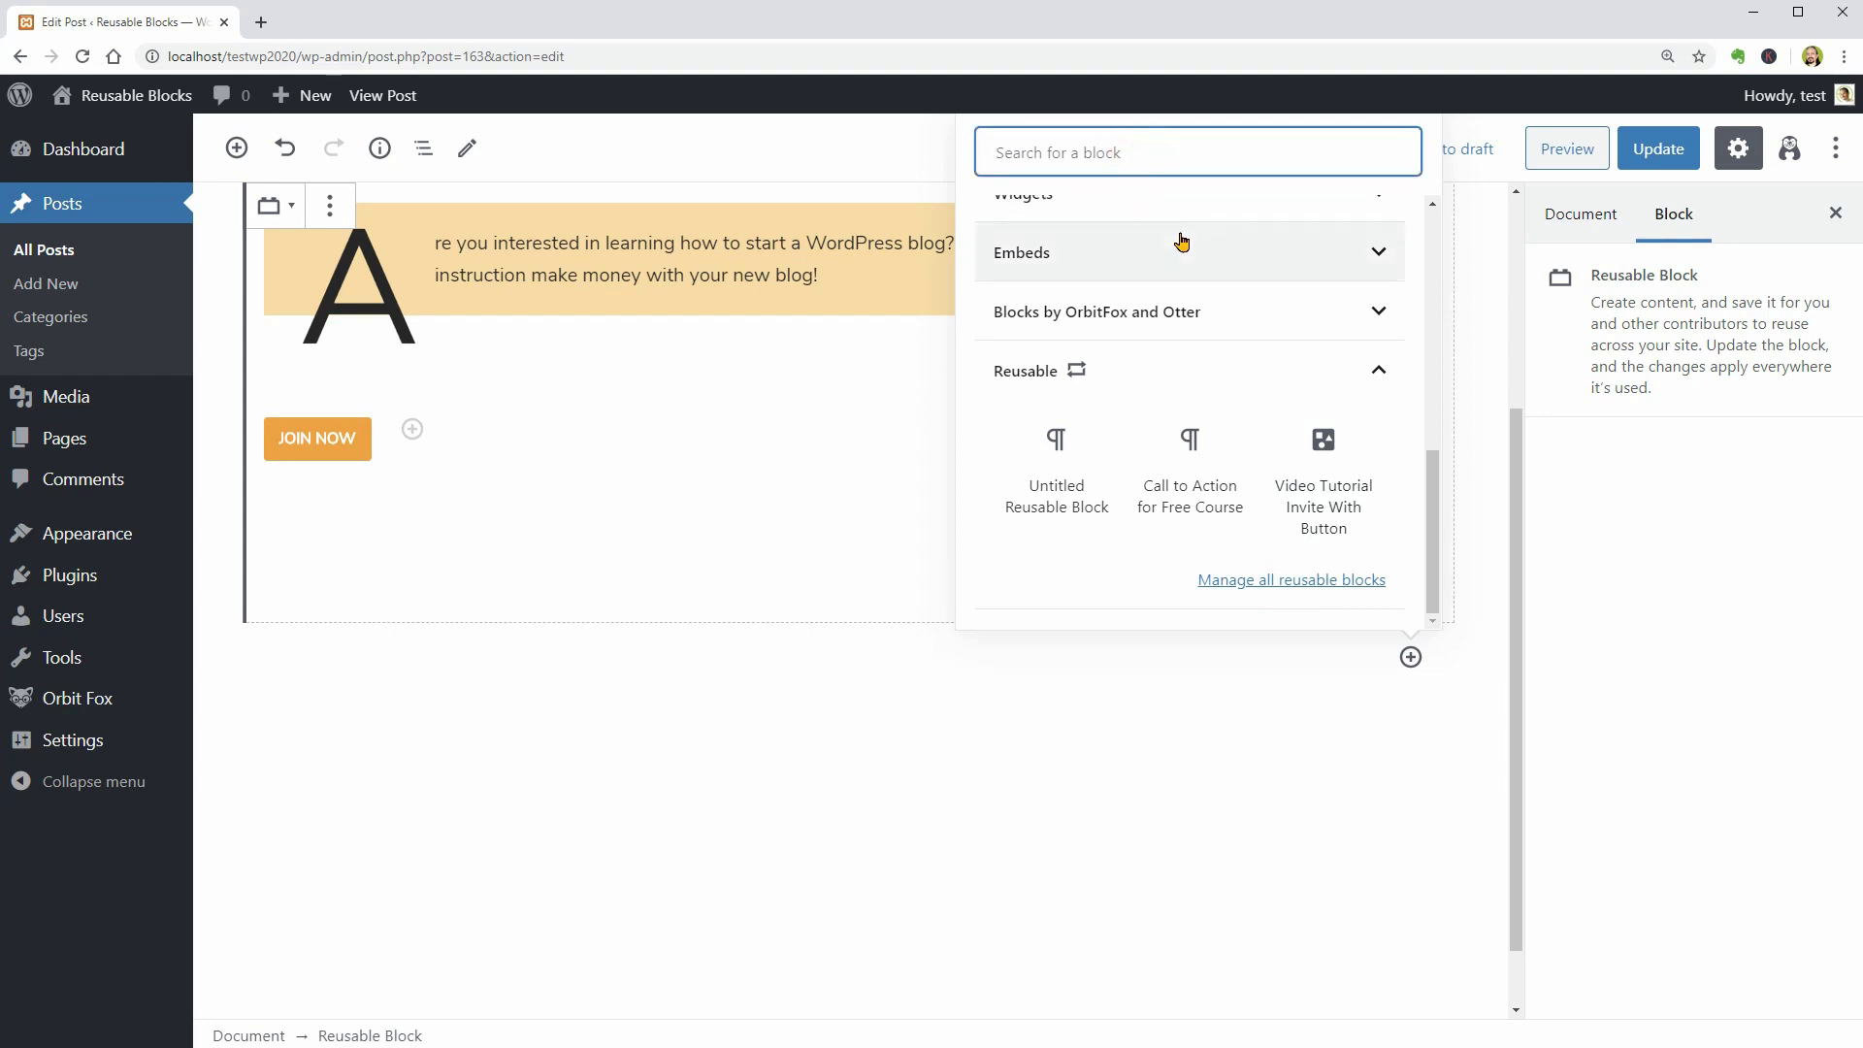
{"action": "type", "text": "reus"}
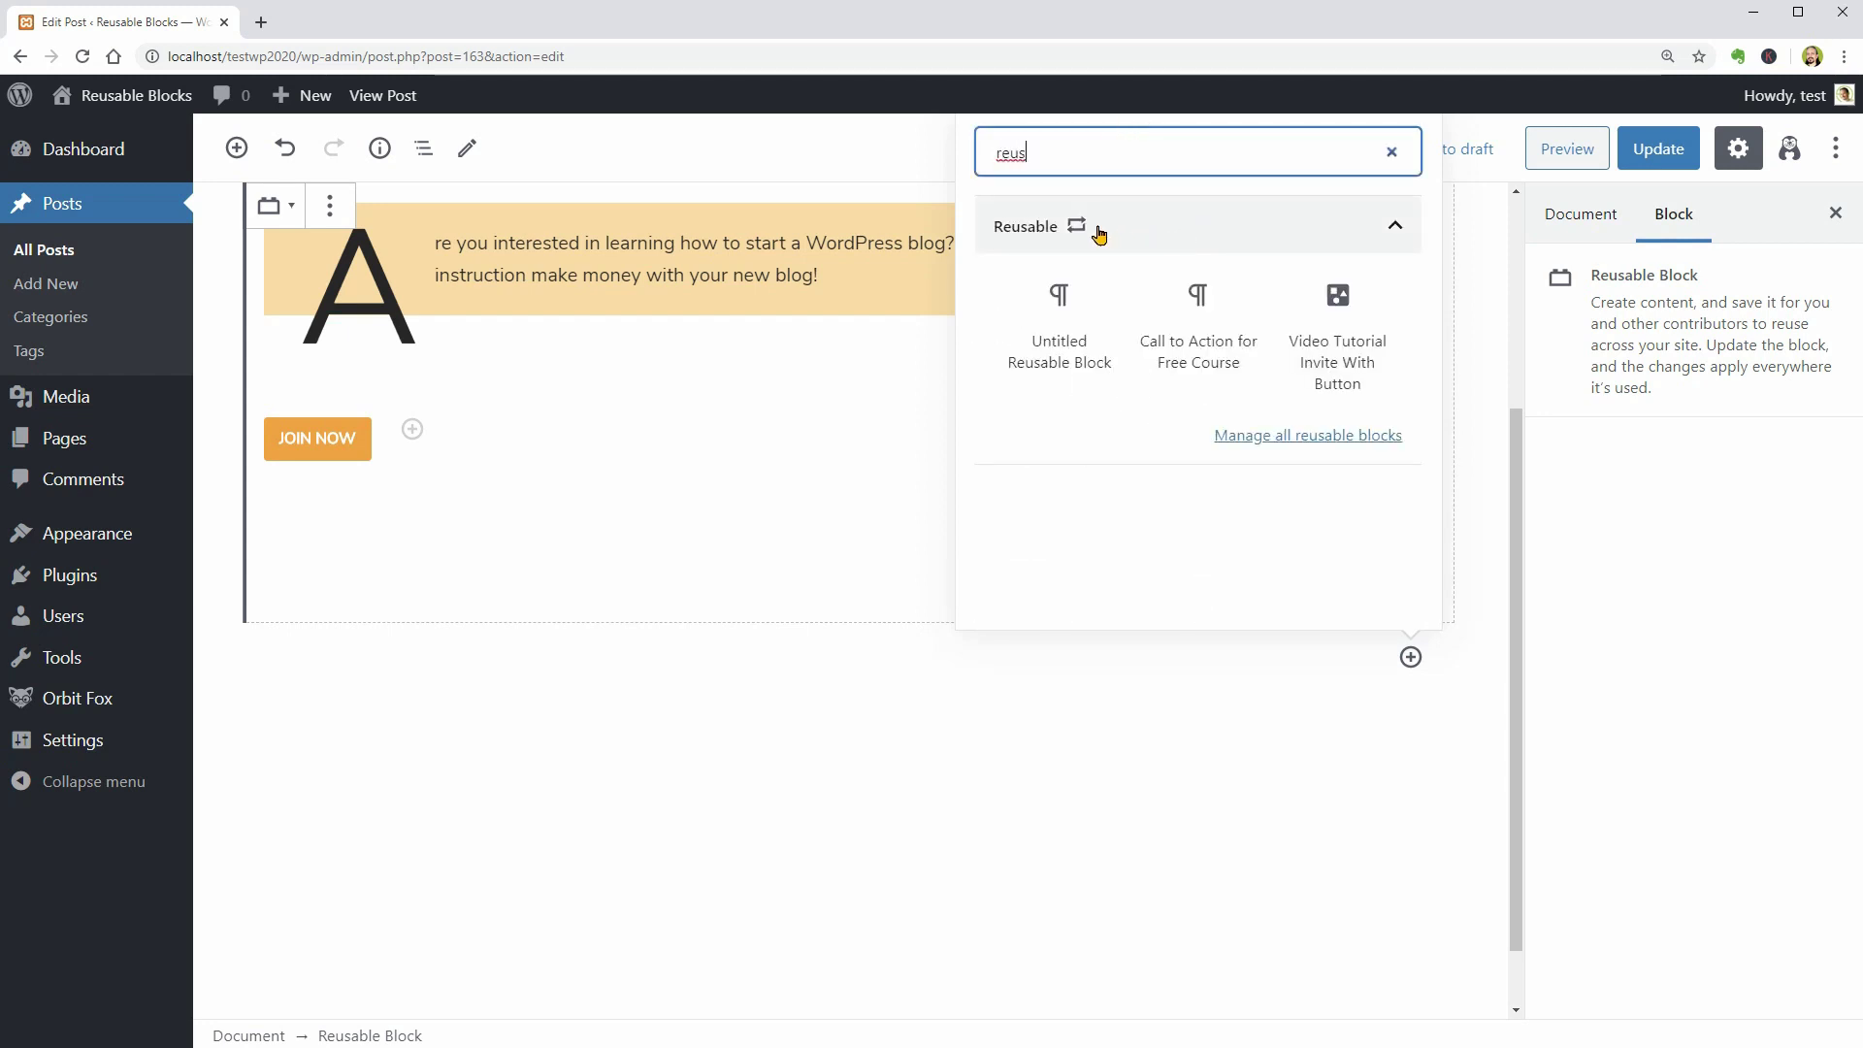
{"action": "left_click", "coordinate": [1098, 230]}
{"action": "left_click", "coordinate": [1098, 230]}
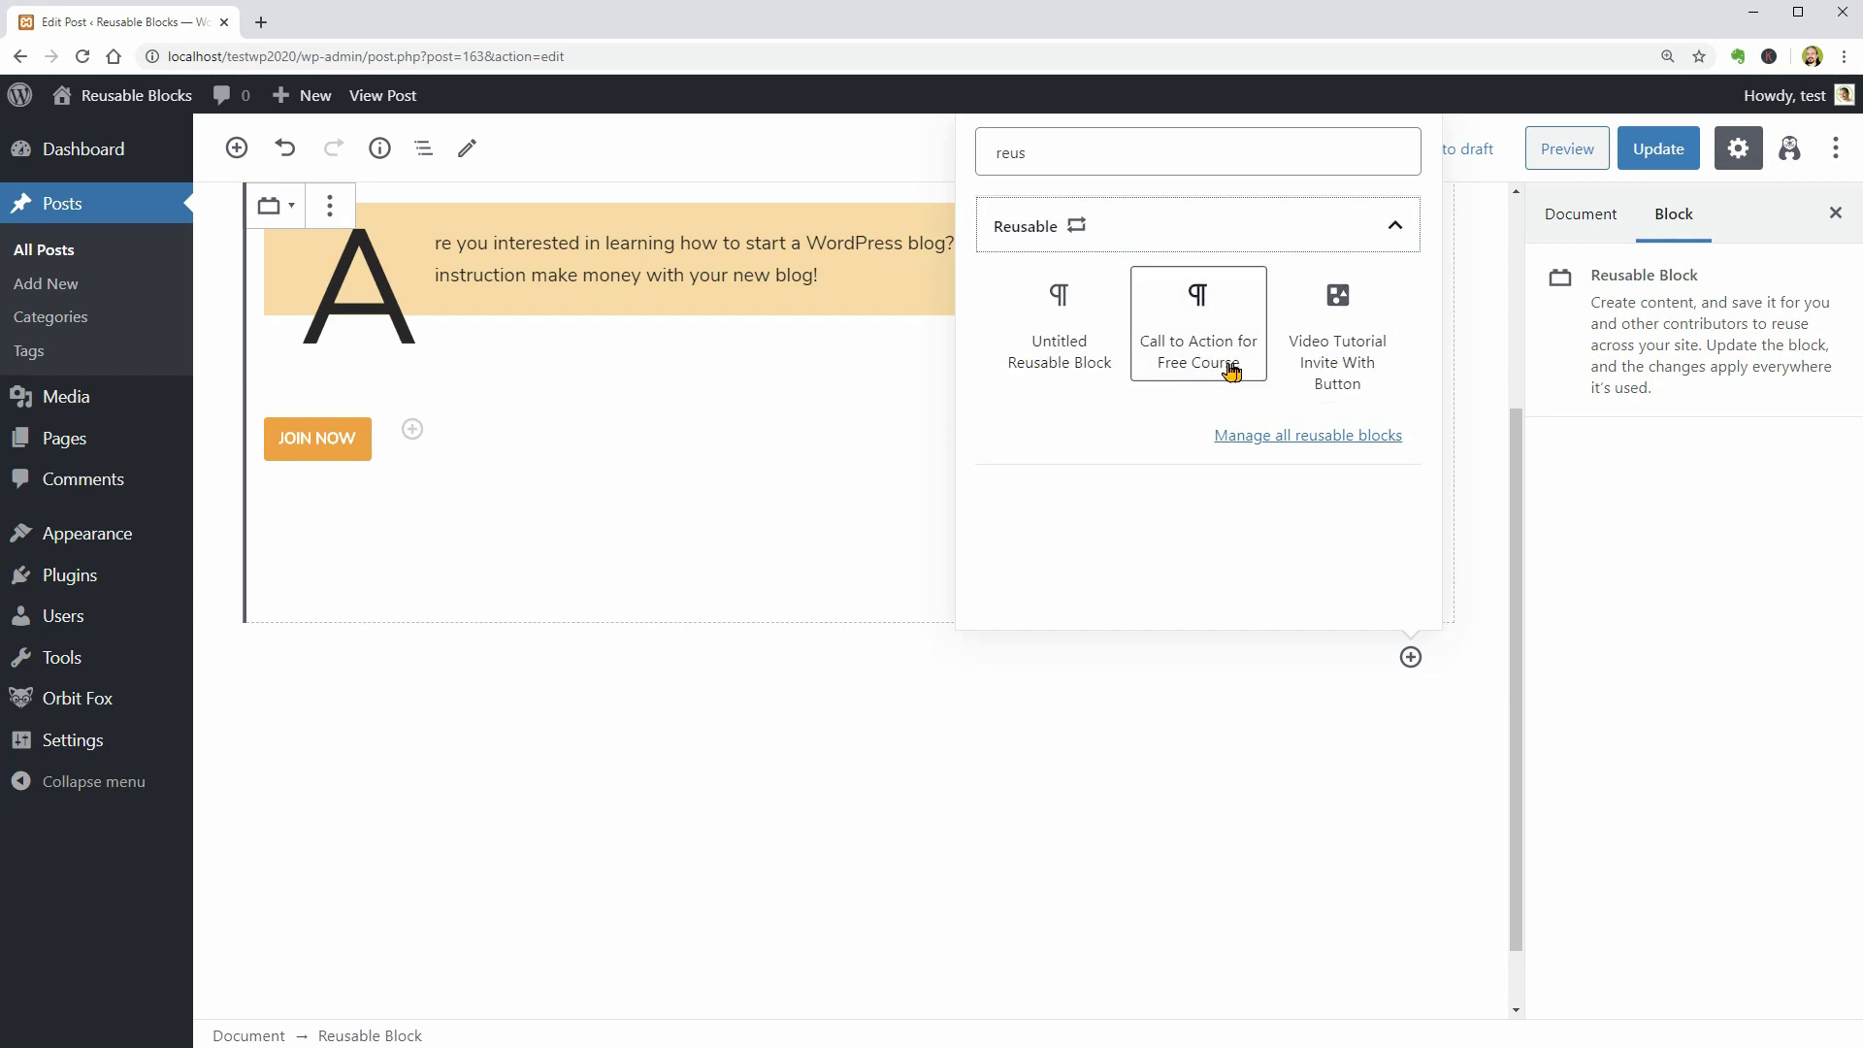
{"action": "left_click", "coordinate": [1340, 364]}
{"action": "scroll", "coordinate": [1145, 549], "scroll_direction": "down", "scroll_amount": 1}
{"action": "scroll", "coordinate": [1150, 547], "scroll_direction": "down", "scroll_amount": 1}
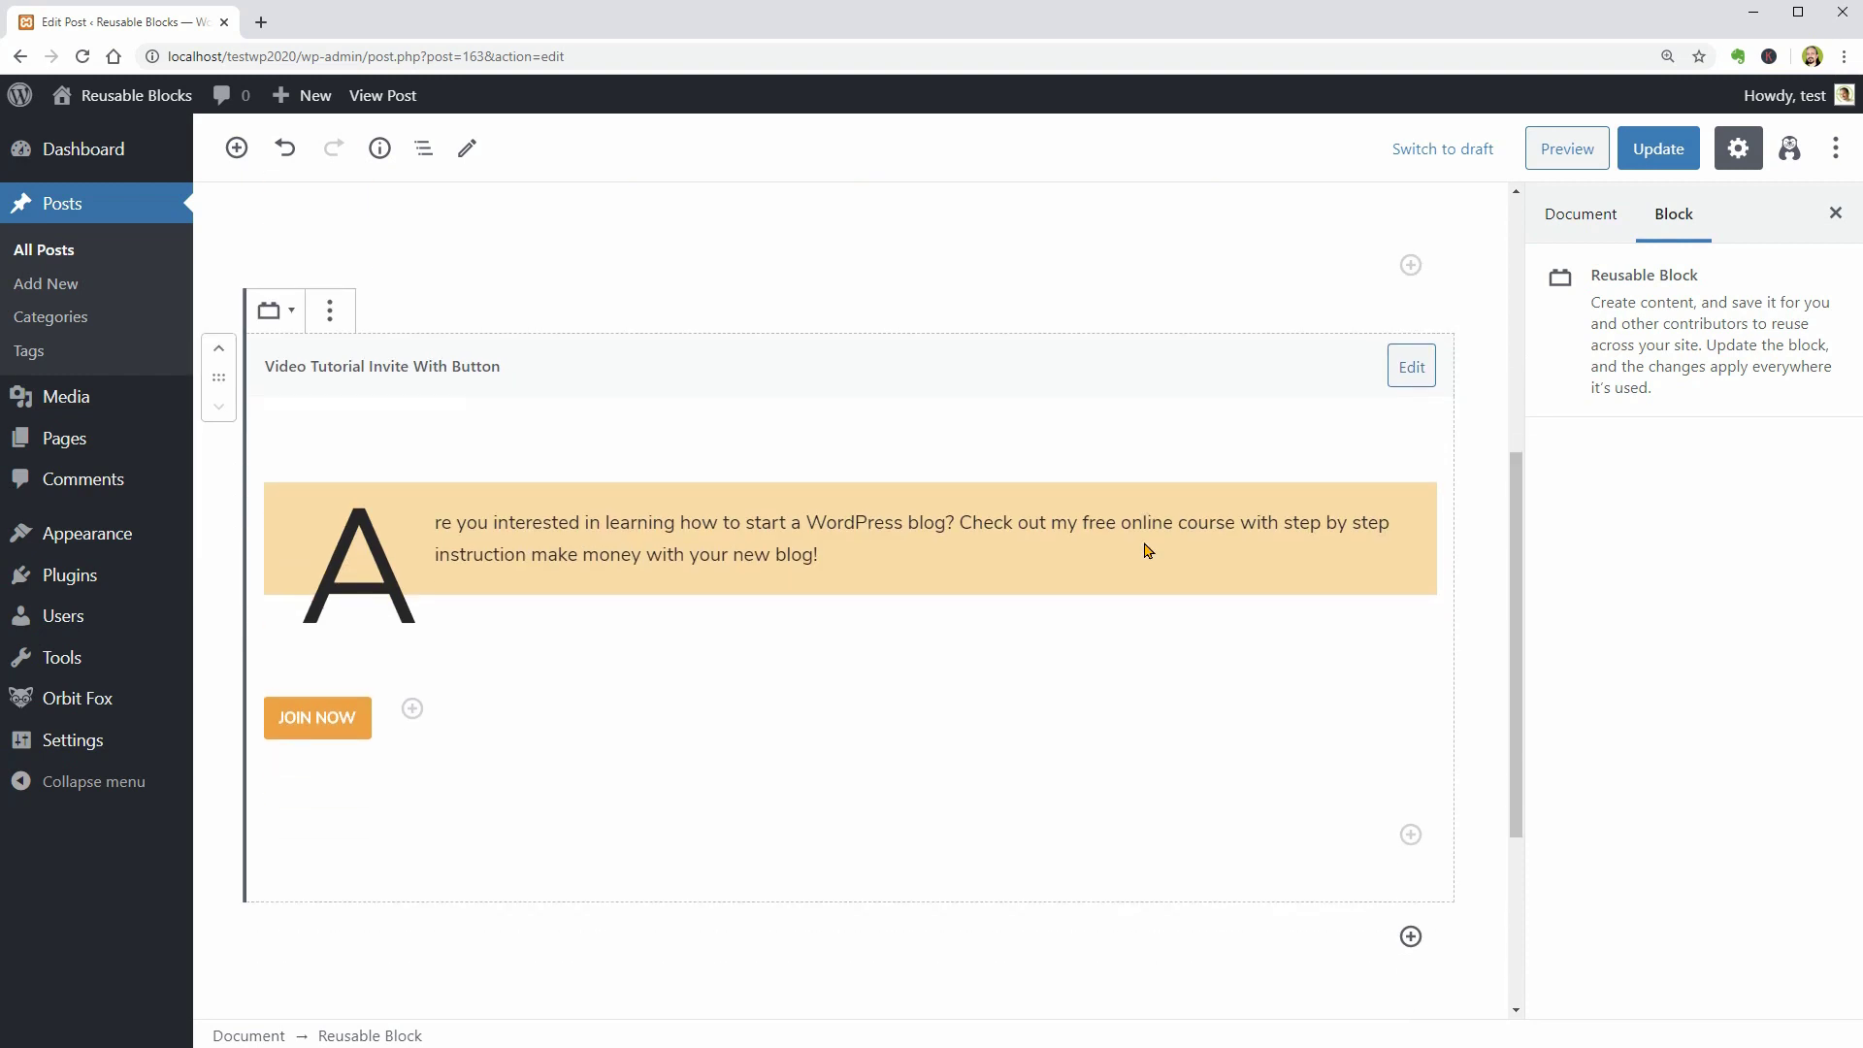
{"action": "scroll", "coordinate": [1153, 542], "scroll_direction": "down", "scroll_amount": 1}
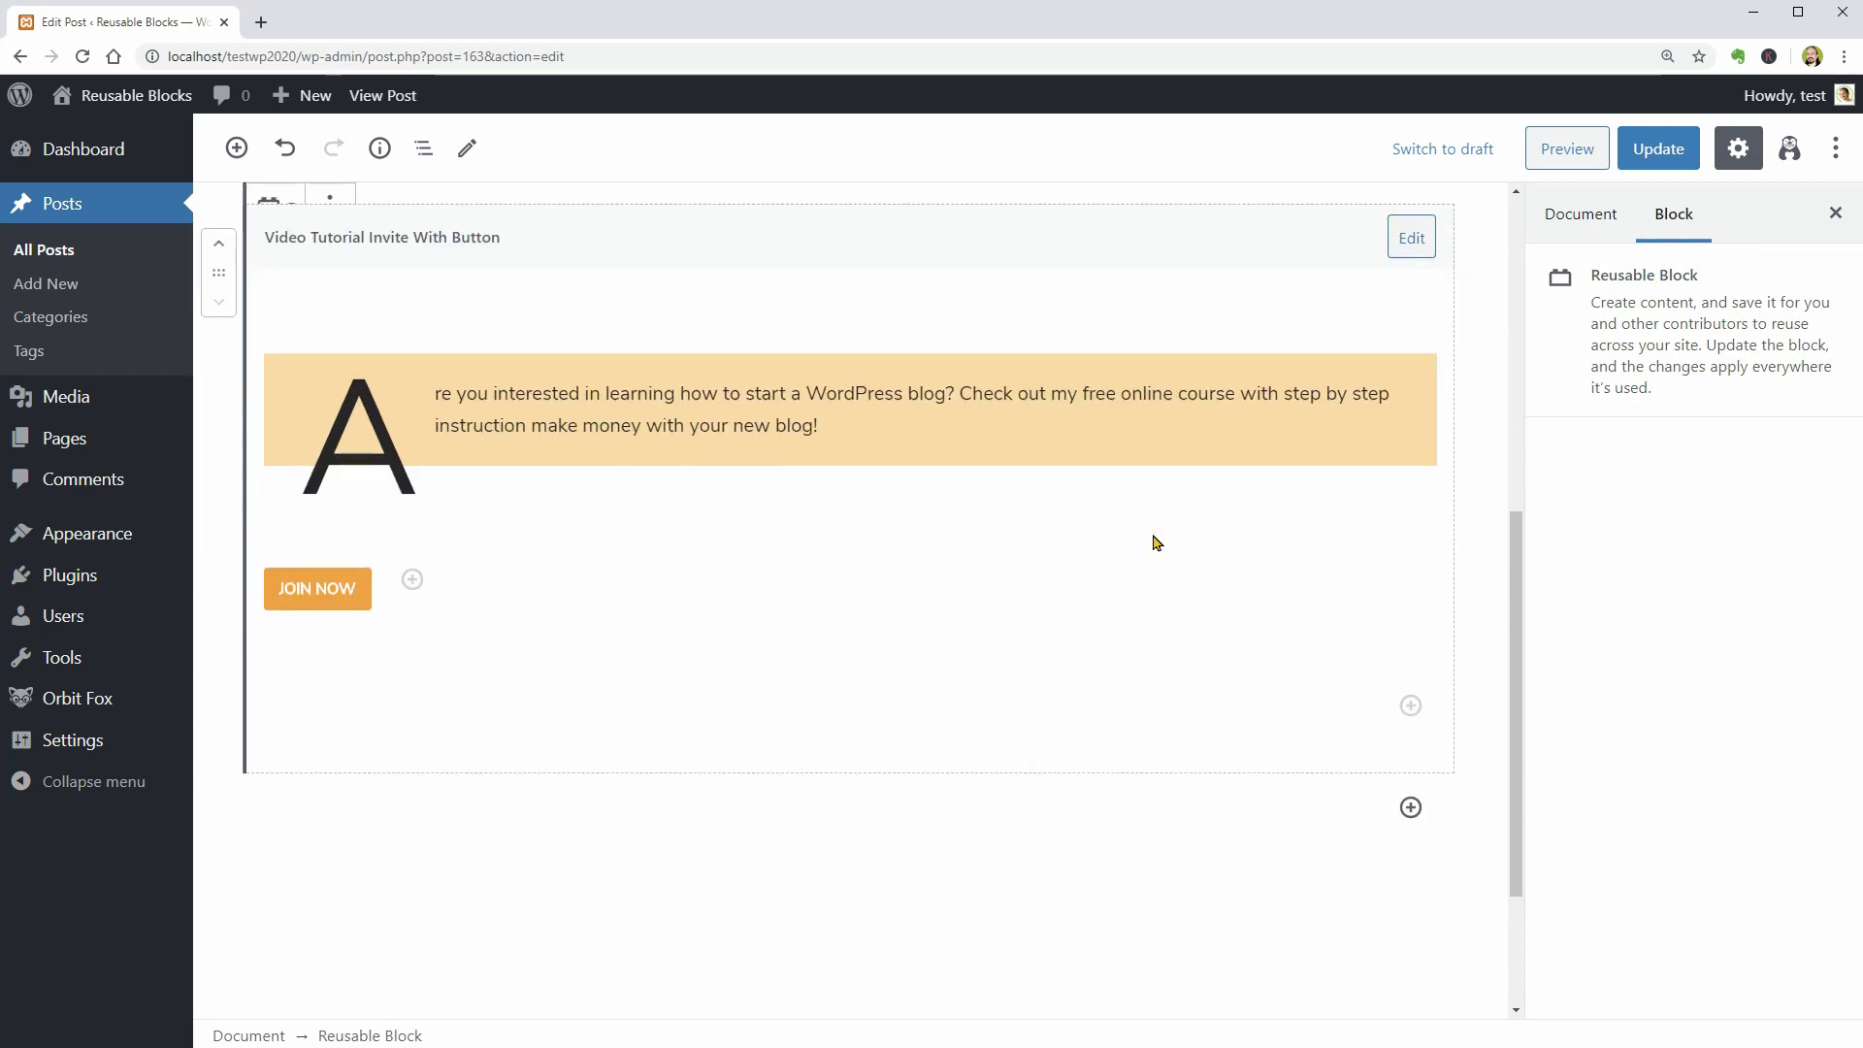
{"action": "left_click", "coordinate": [1409, 809]}
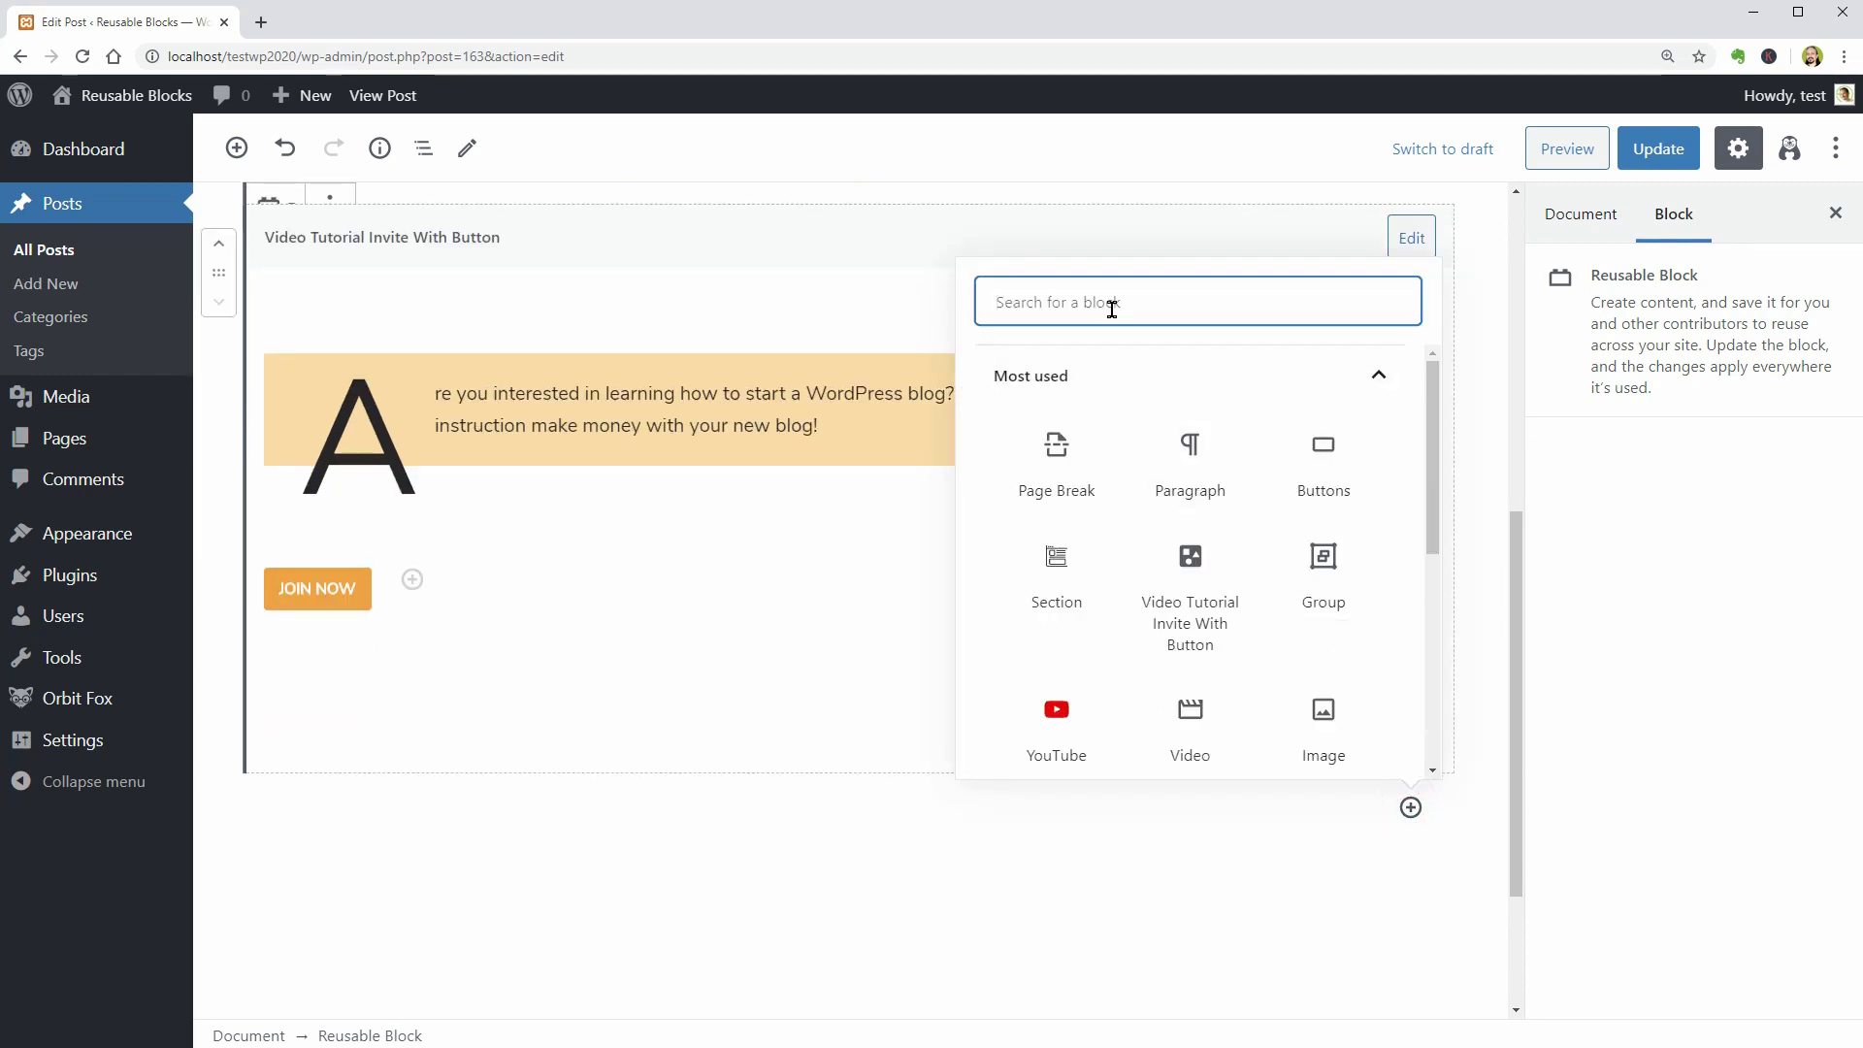
{"action": "type", "text": "call to"}
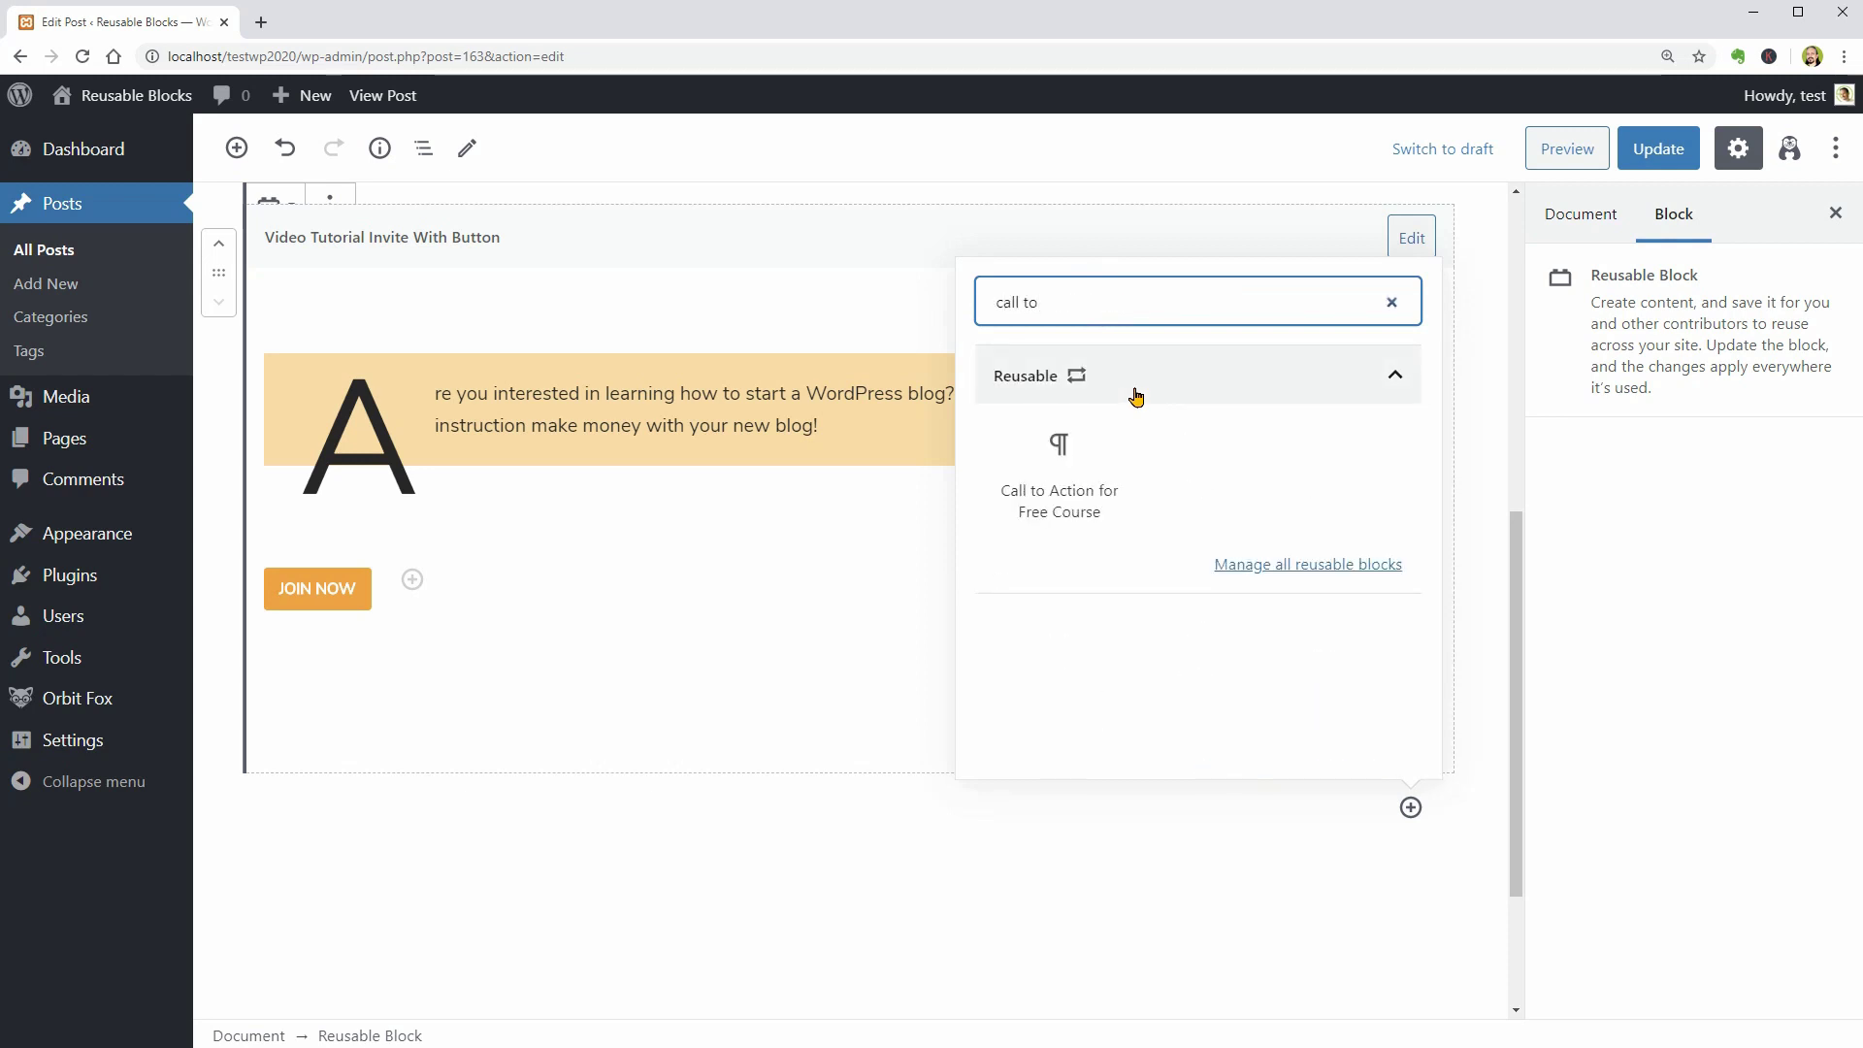
{"action": "key", "text": "BackSpace"}
{"action": "key", "text": "BackSpace"}
{"action": "key", "text": "BackSpace"}
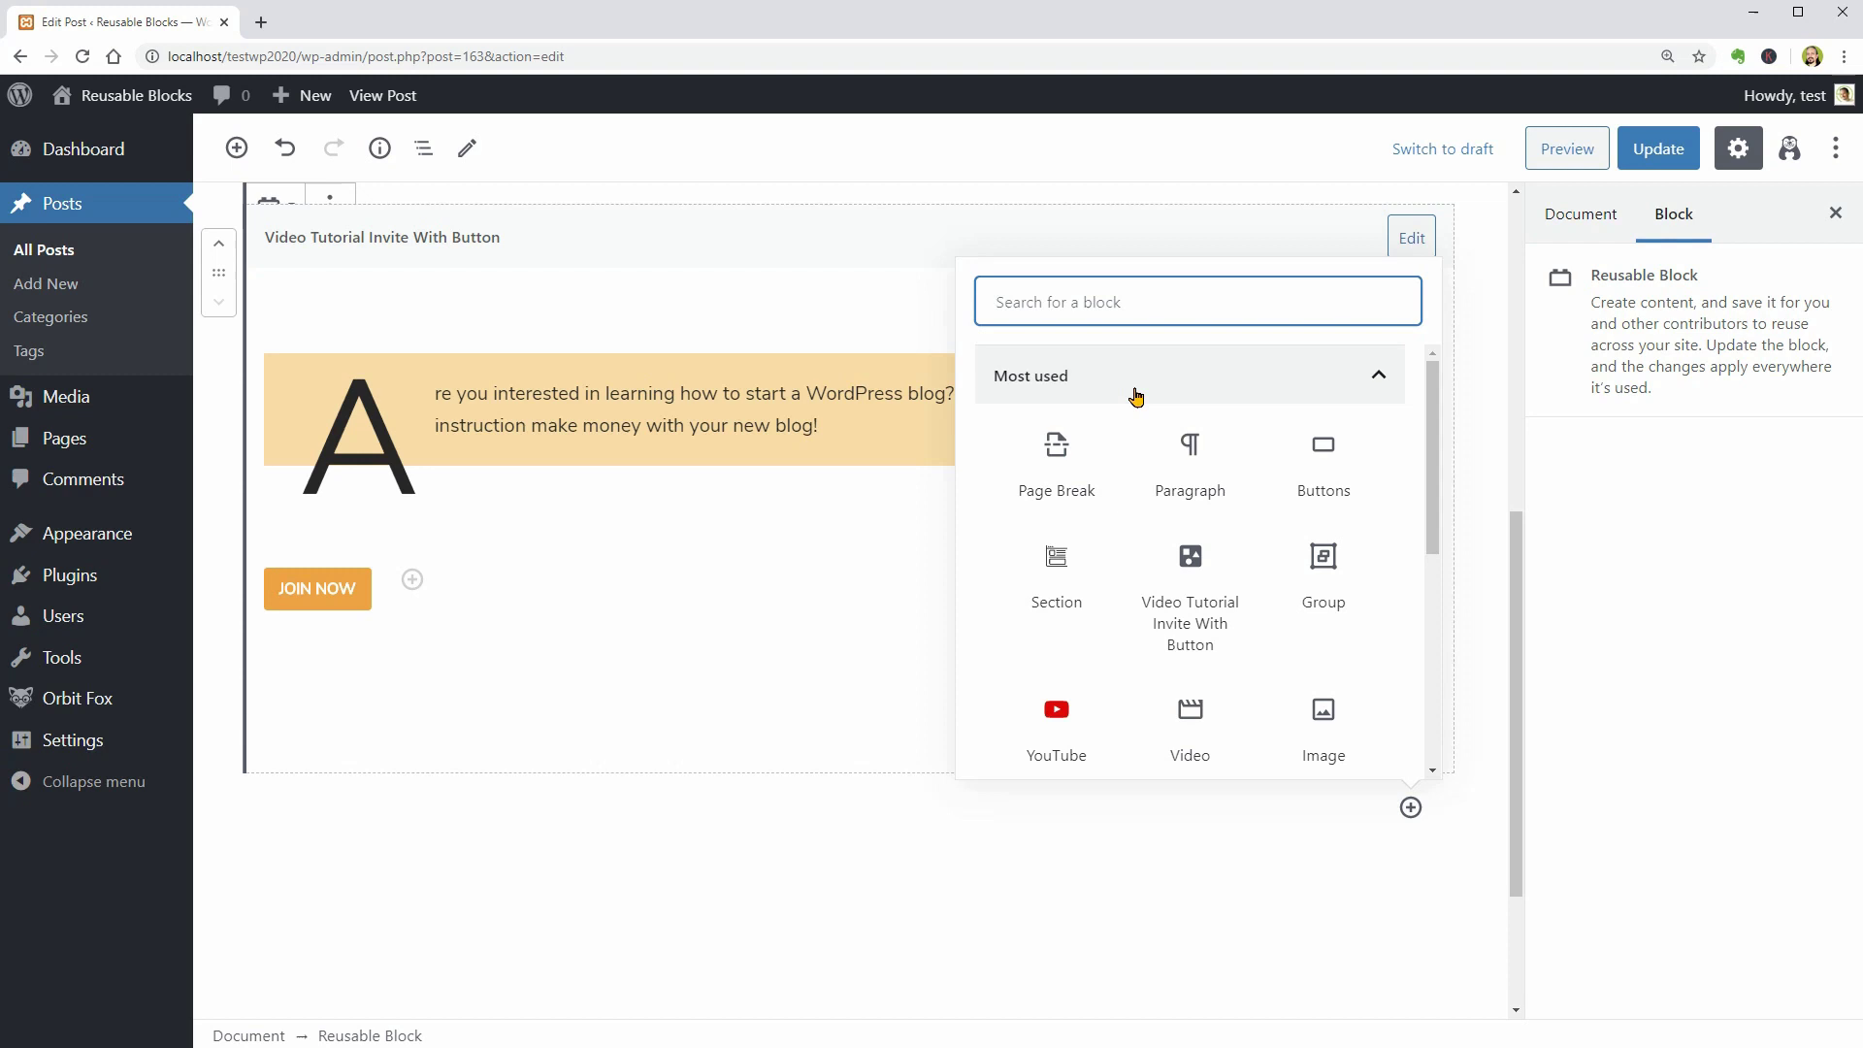
{"action": "type", "text": "video"}
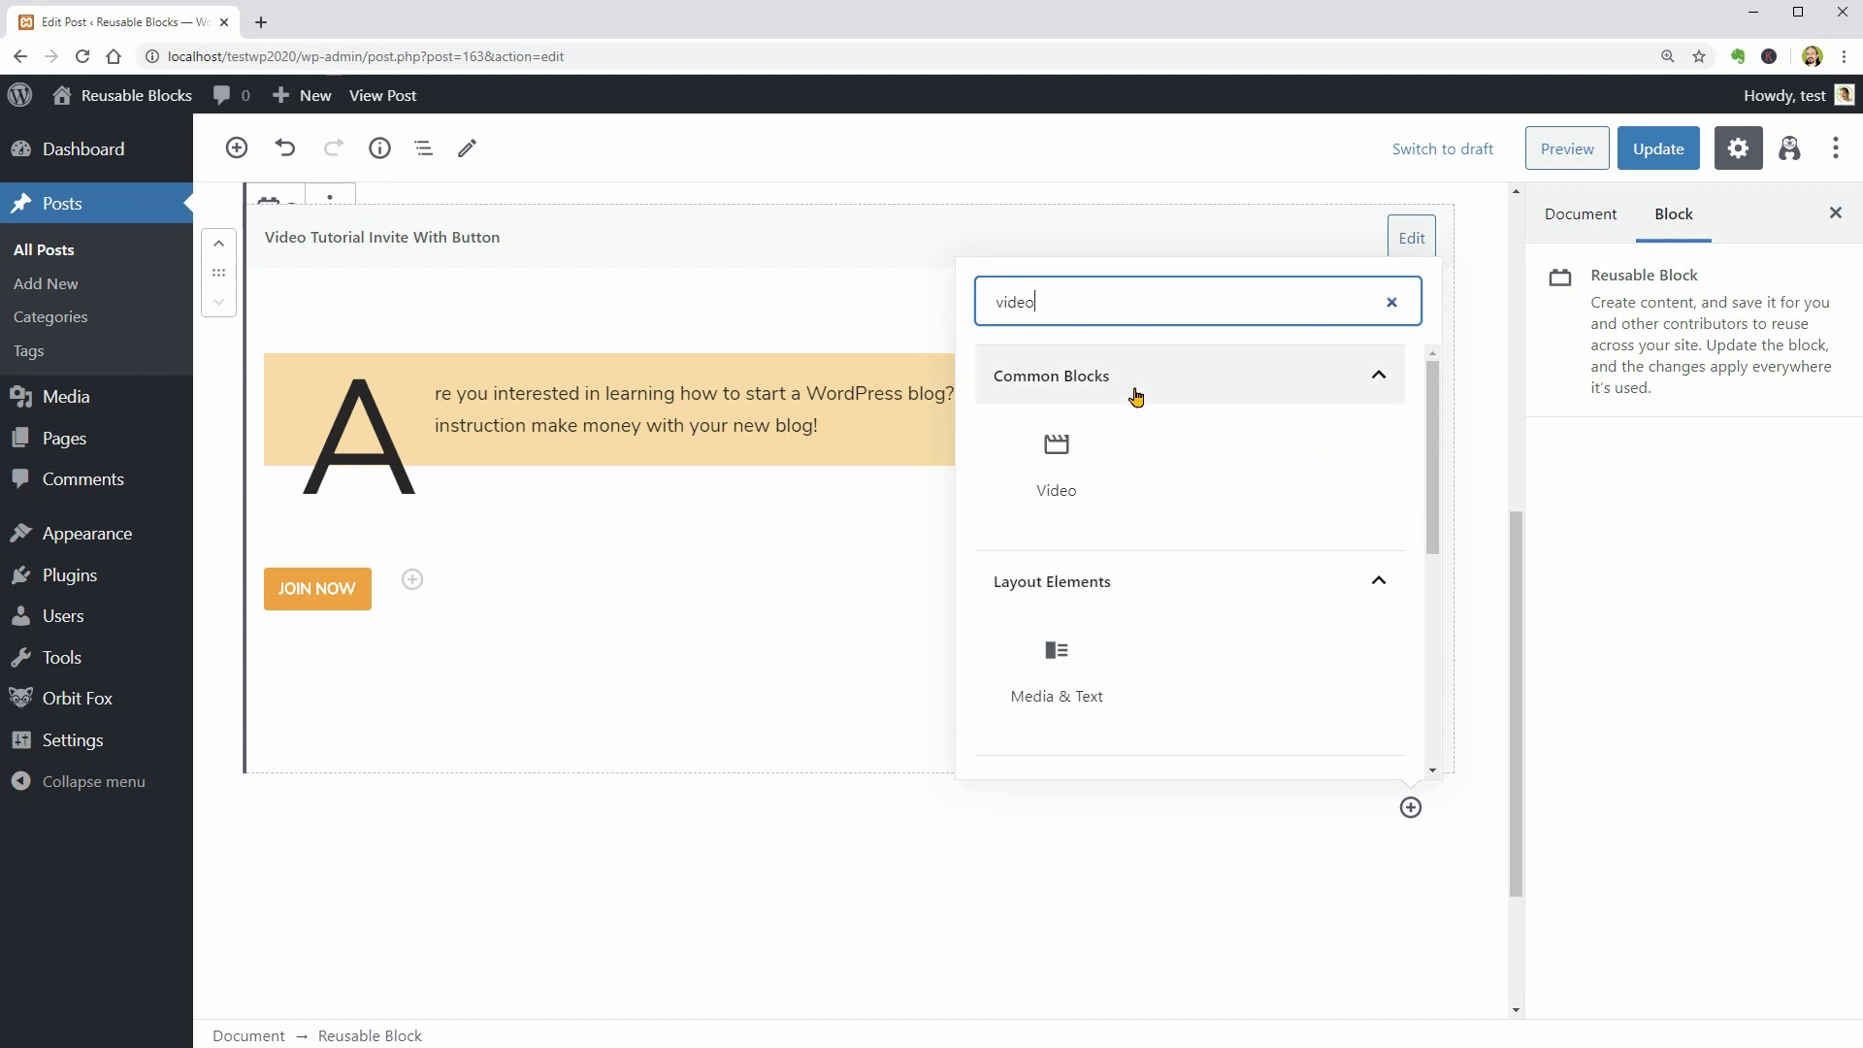
{"action": "type", "text": " tu"}
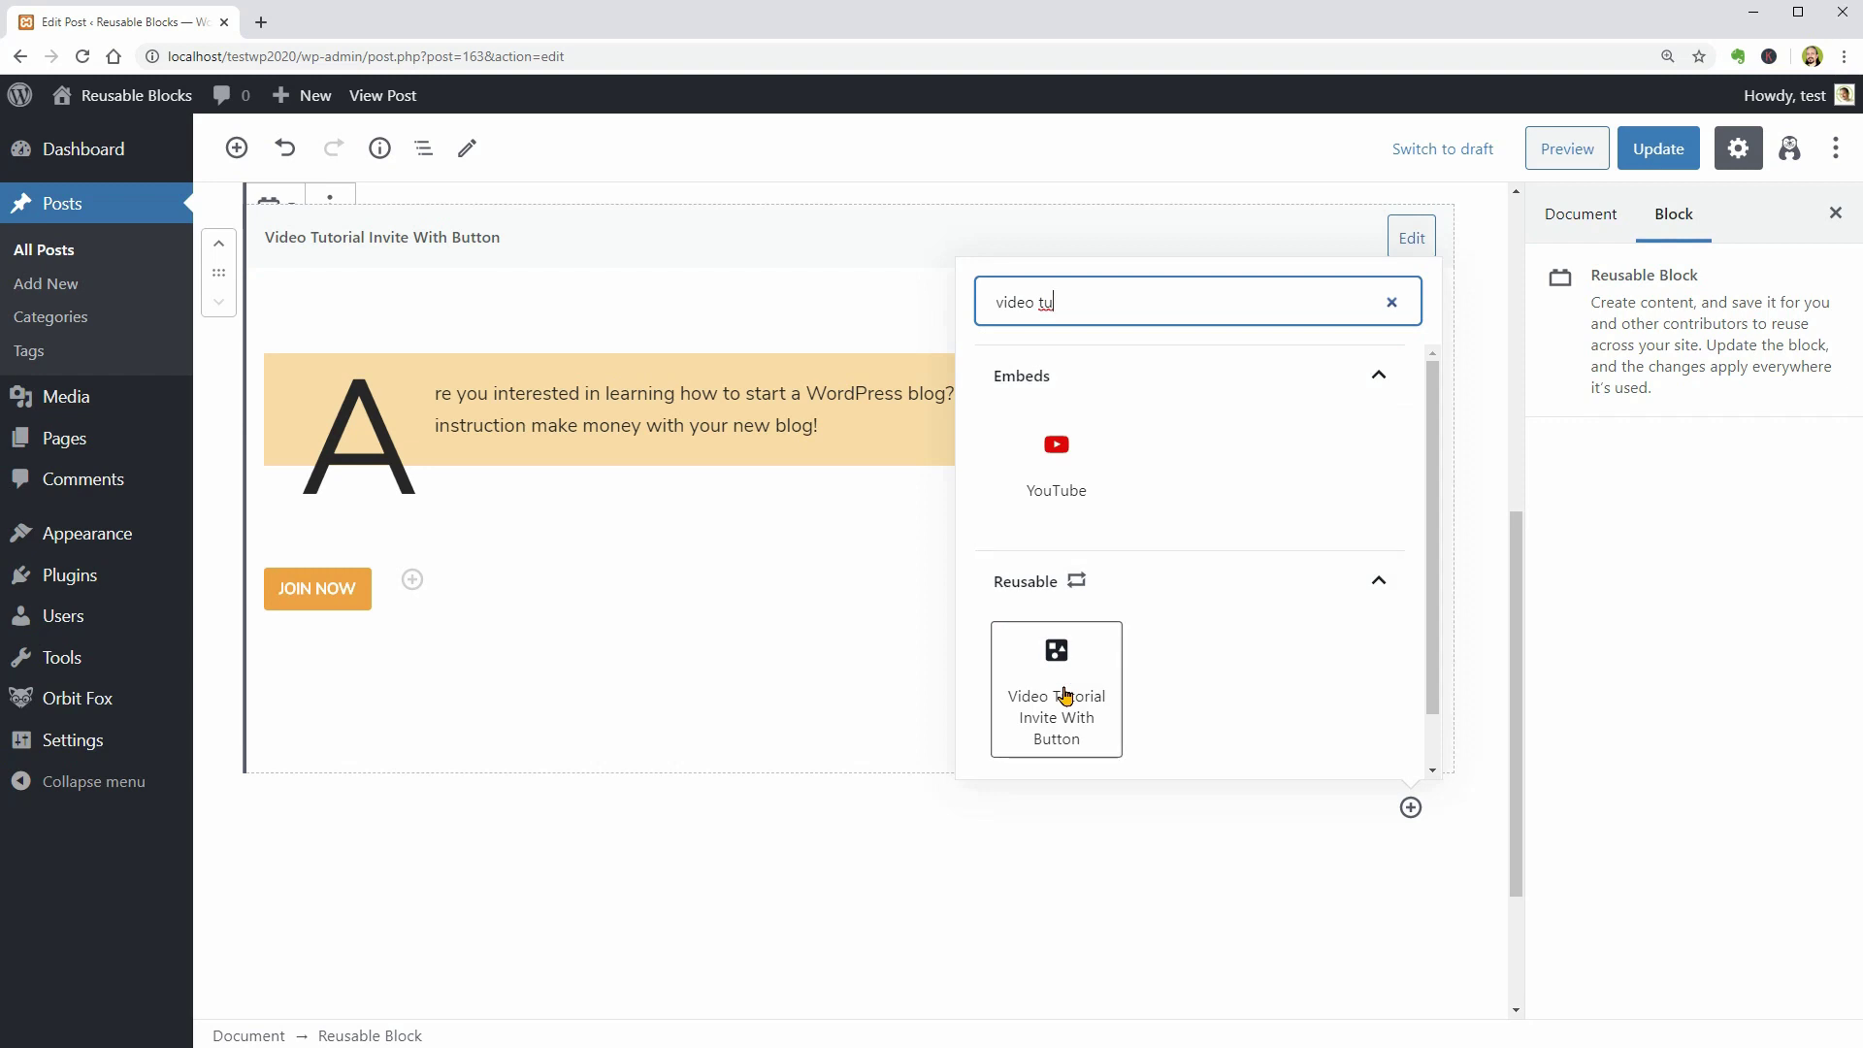
Add another 'Video Tutorial Invite With Button' block at the post's end via /Video
{"action": "left_click", "coordinate": [568, 818]}
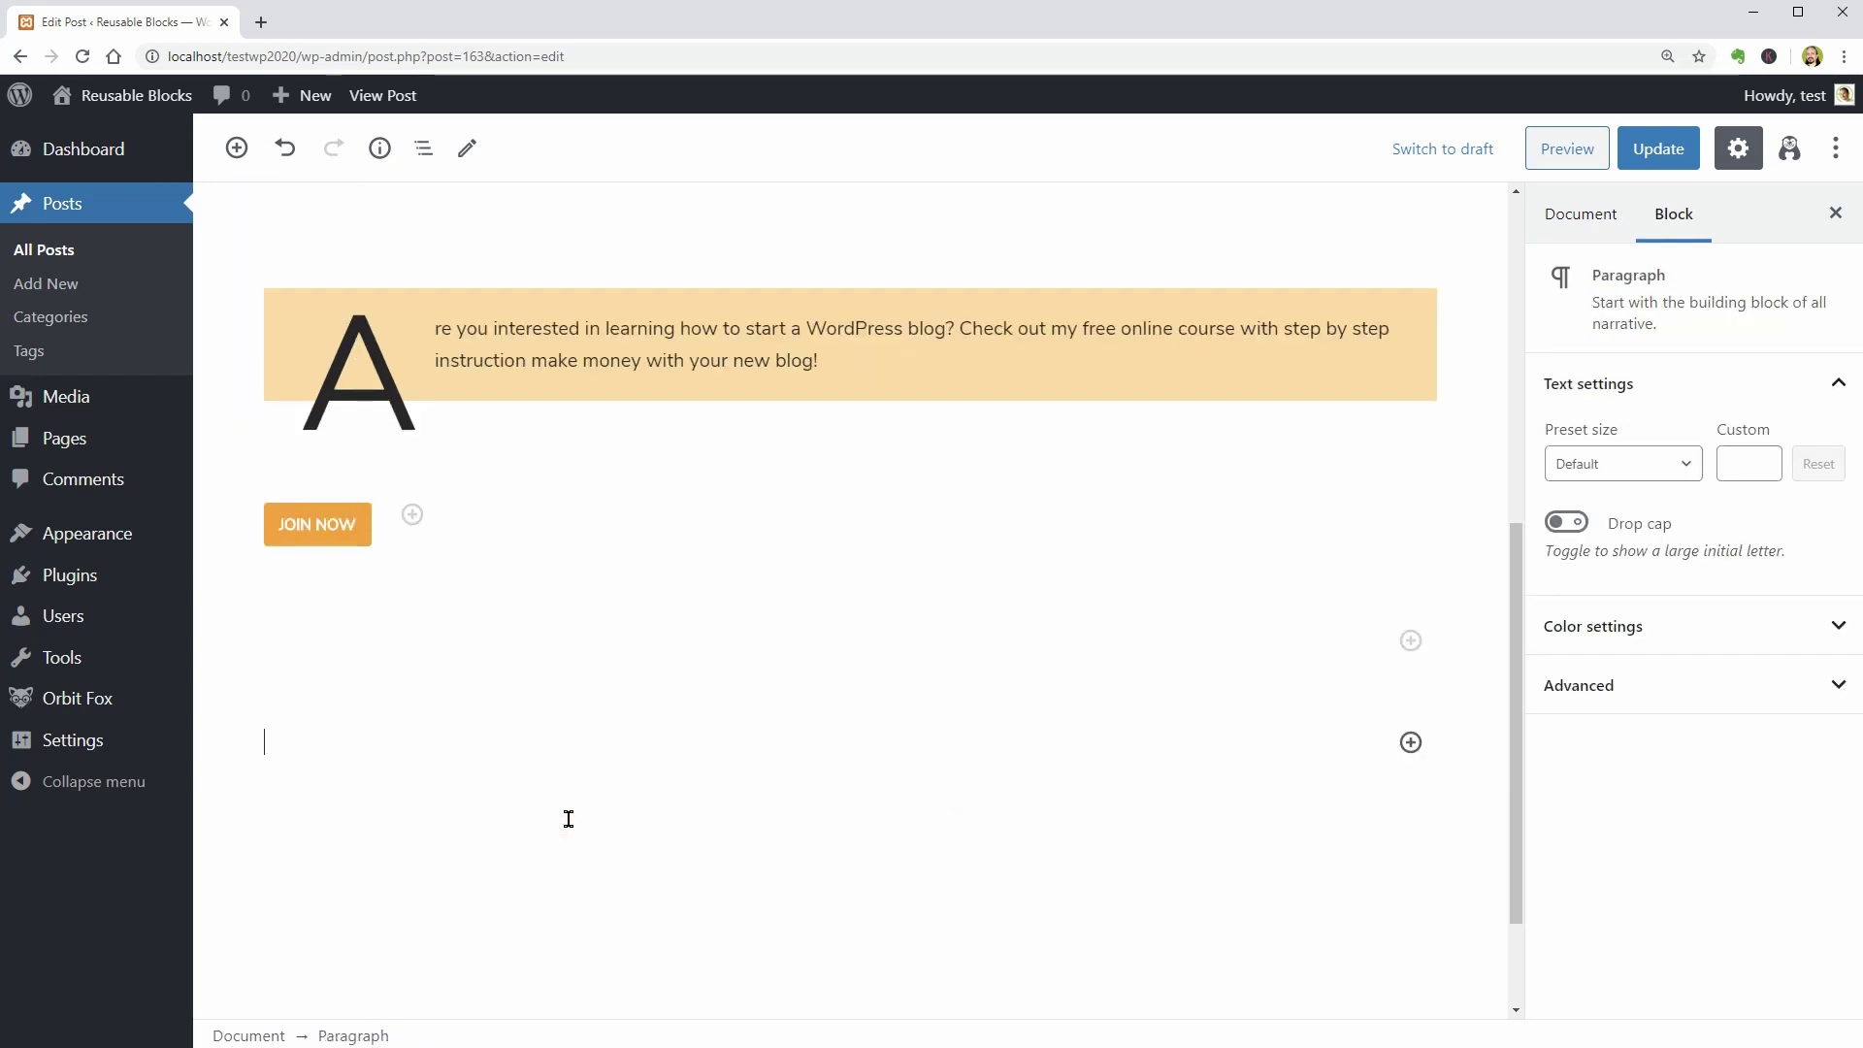
{"action": "type", "text": "/"}
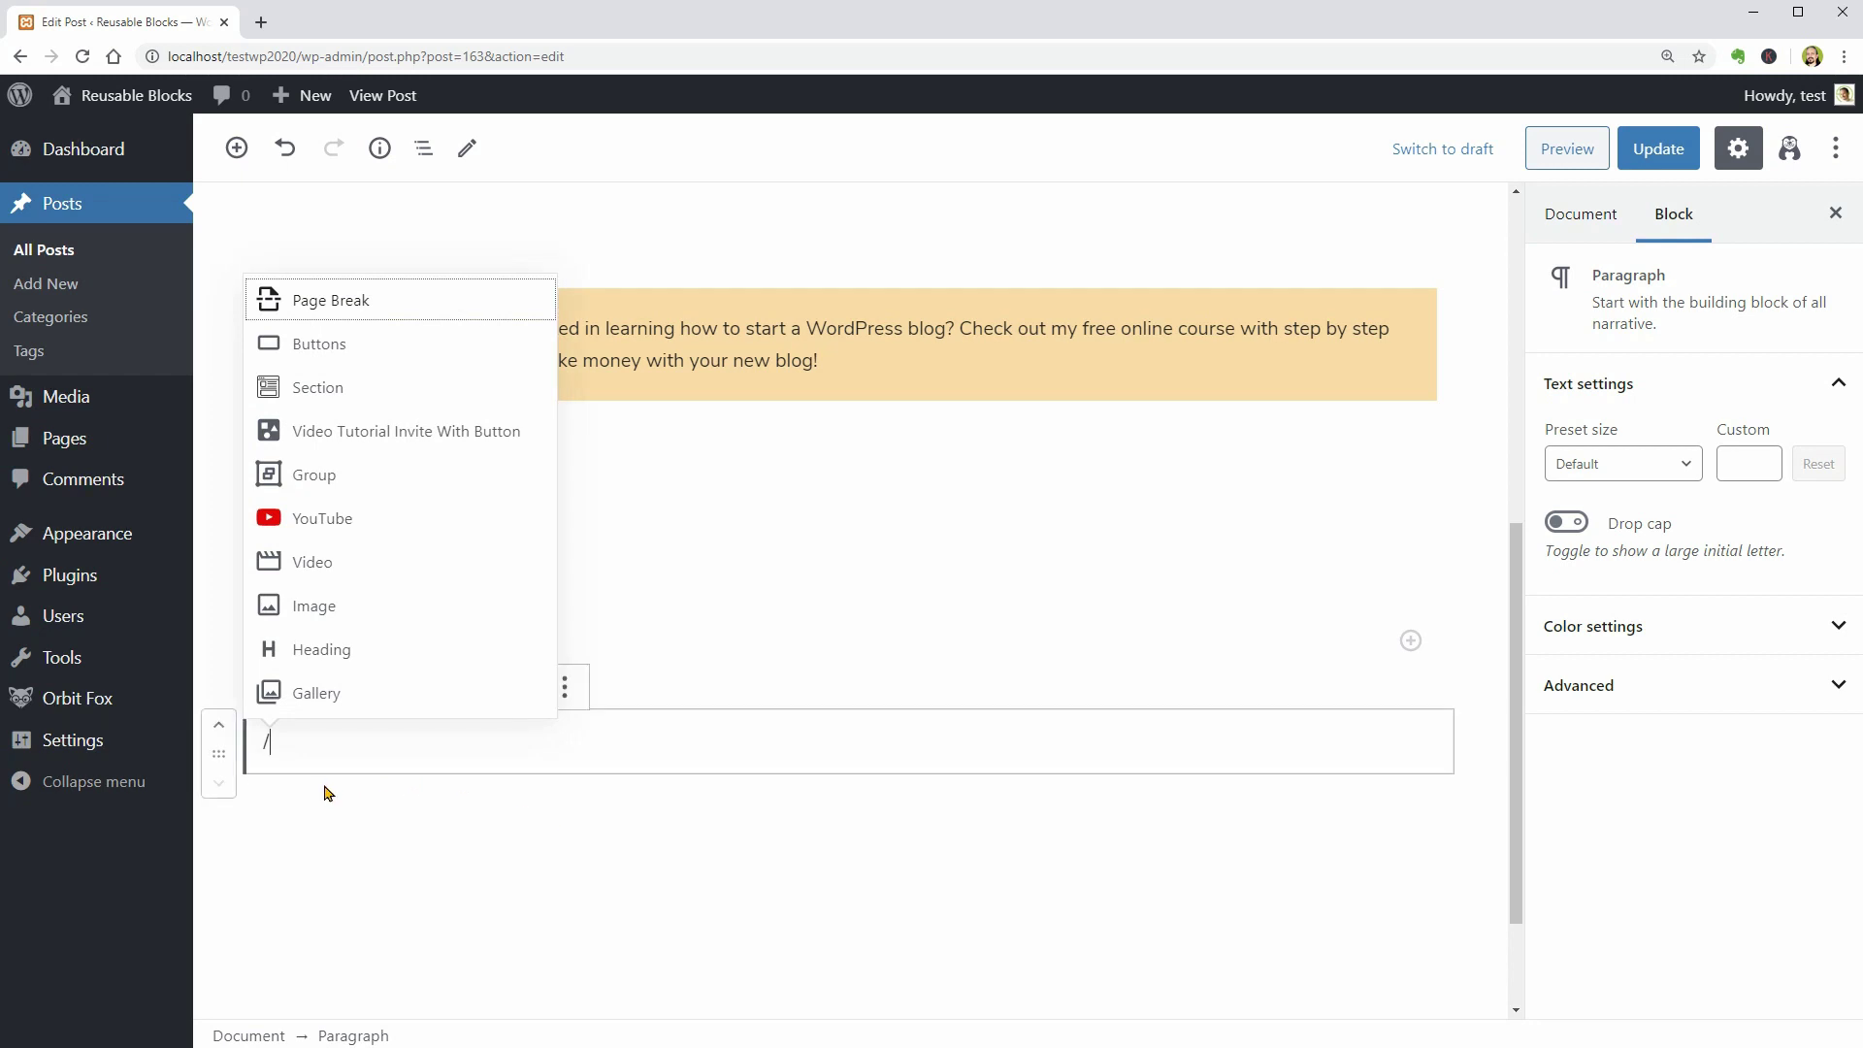
{"action": "type", "text": "Call"}
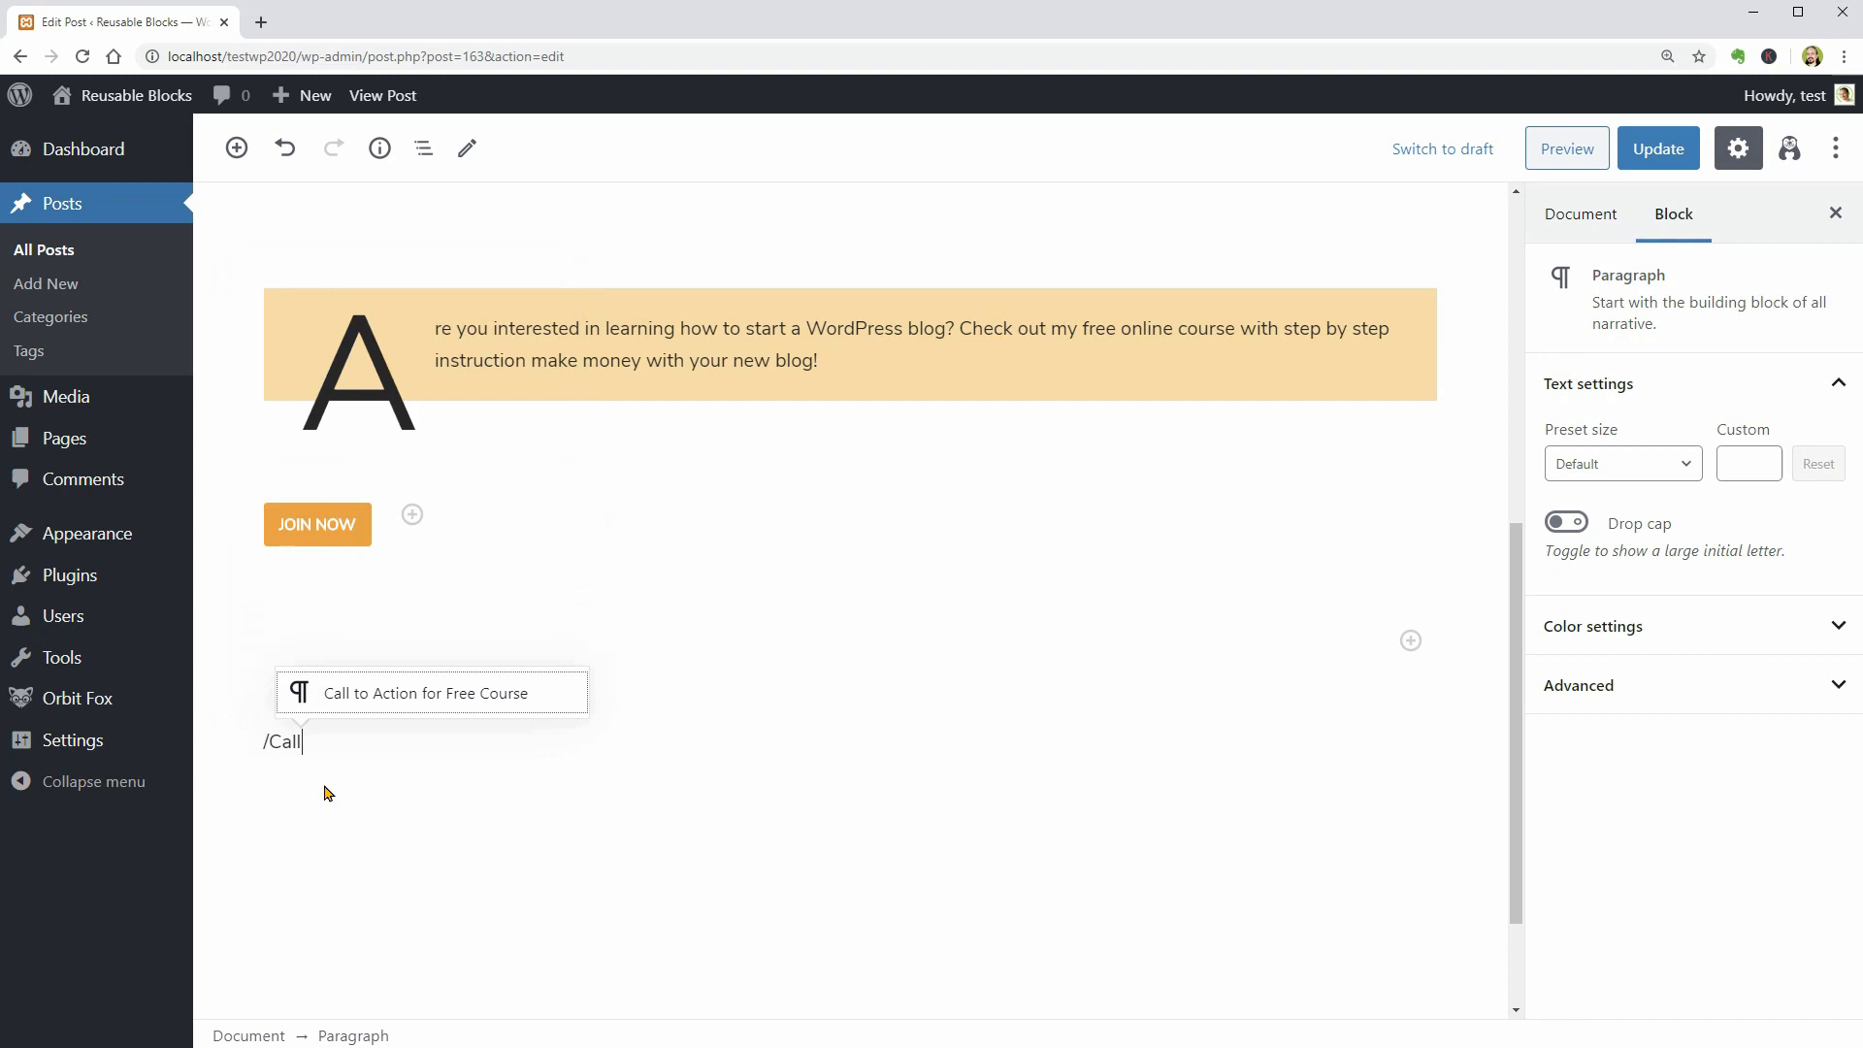
{"action": "key", "text": "BackSpace"}
{"action": "key", "text": "BackSpace"}
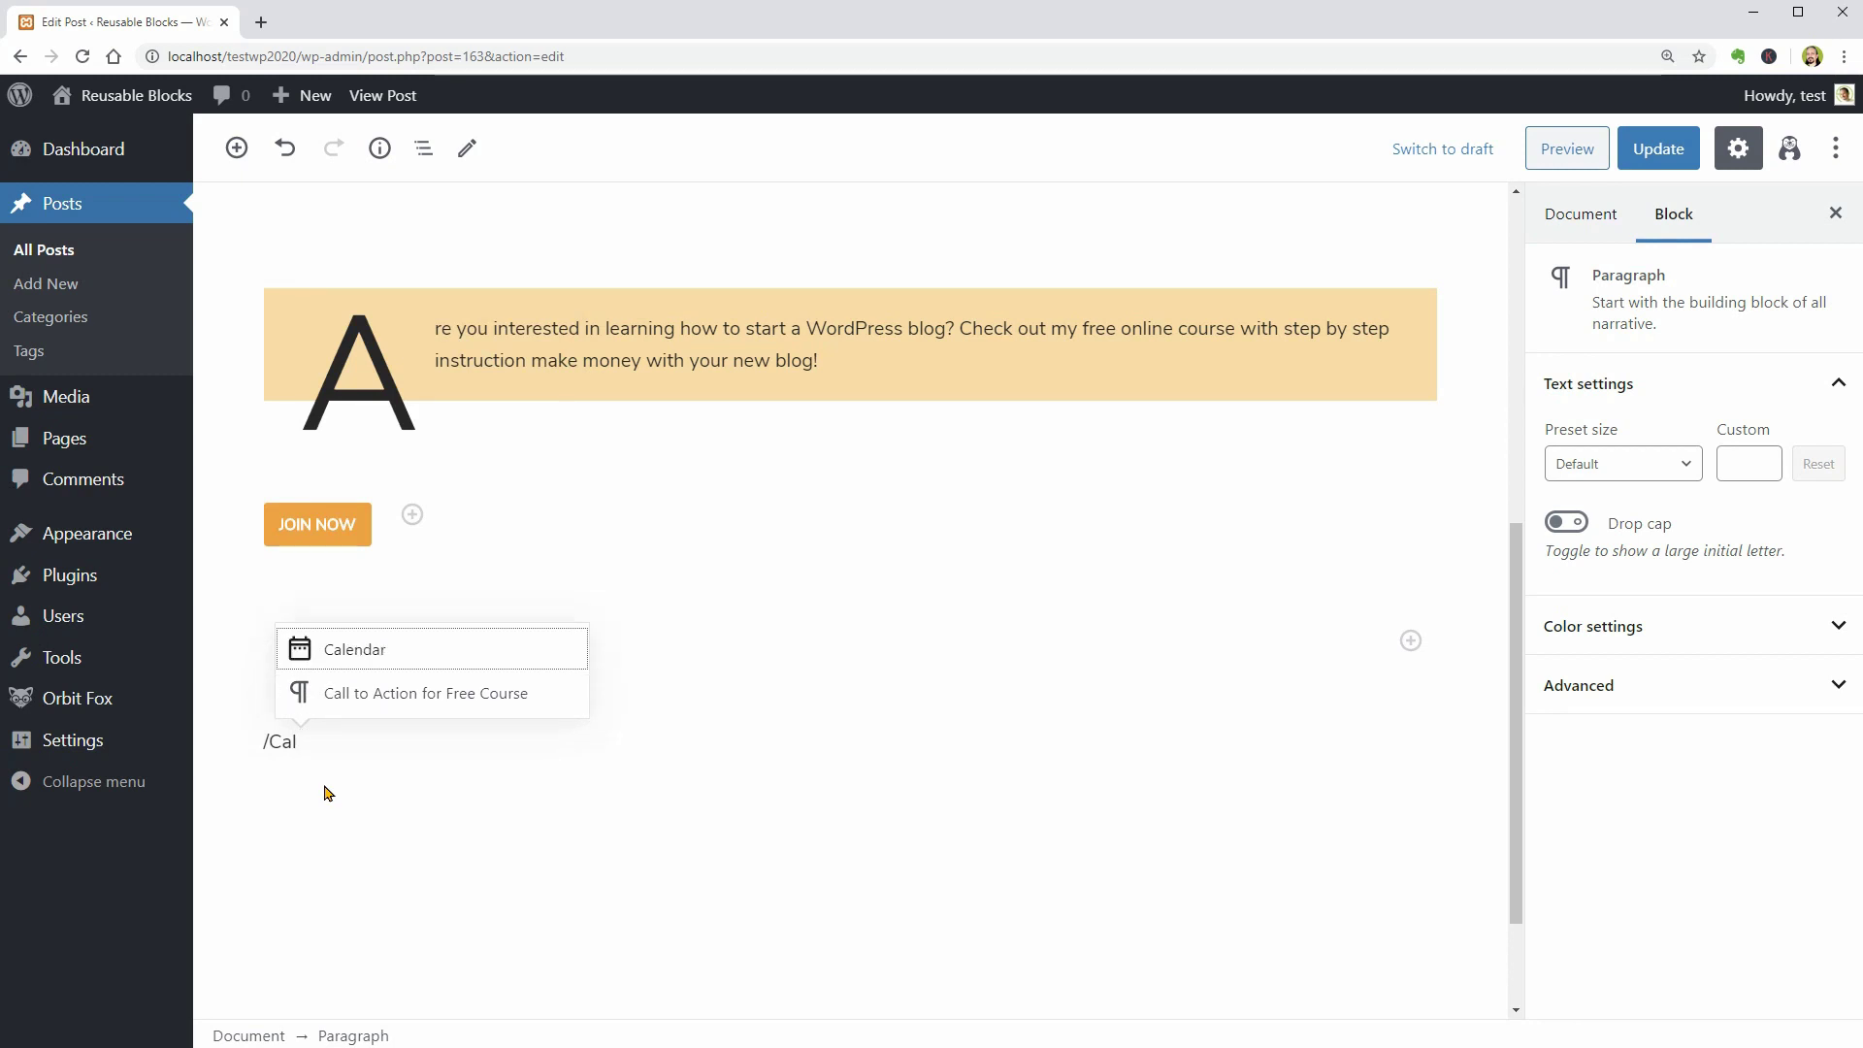
{"action": "key", "text": "BackSpace"}
{"action": "key", "text": "BackSpace"}
{"action": "type", "text": "Video"}
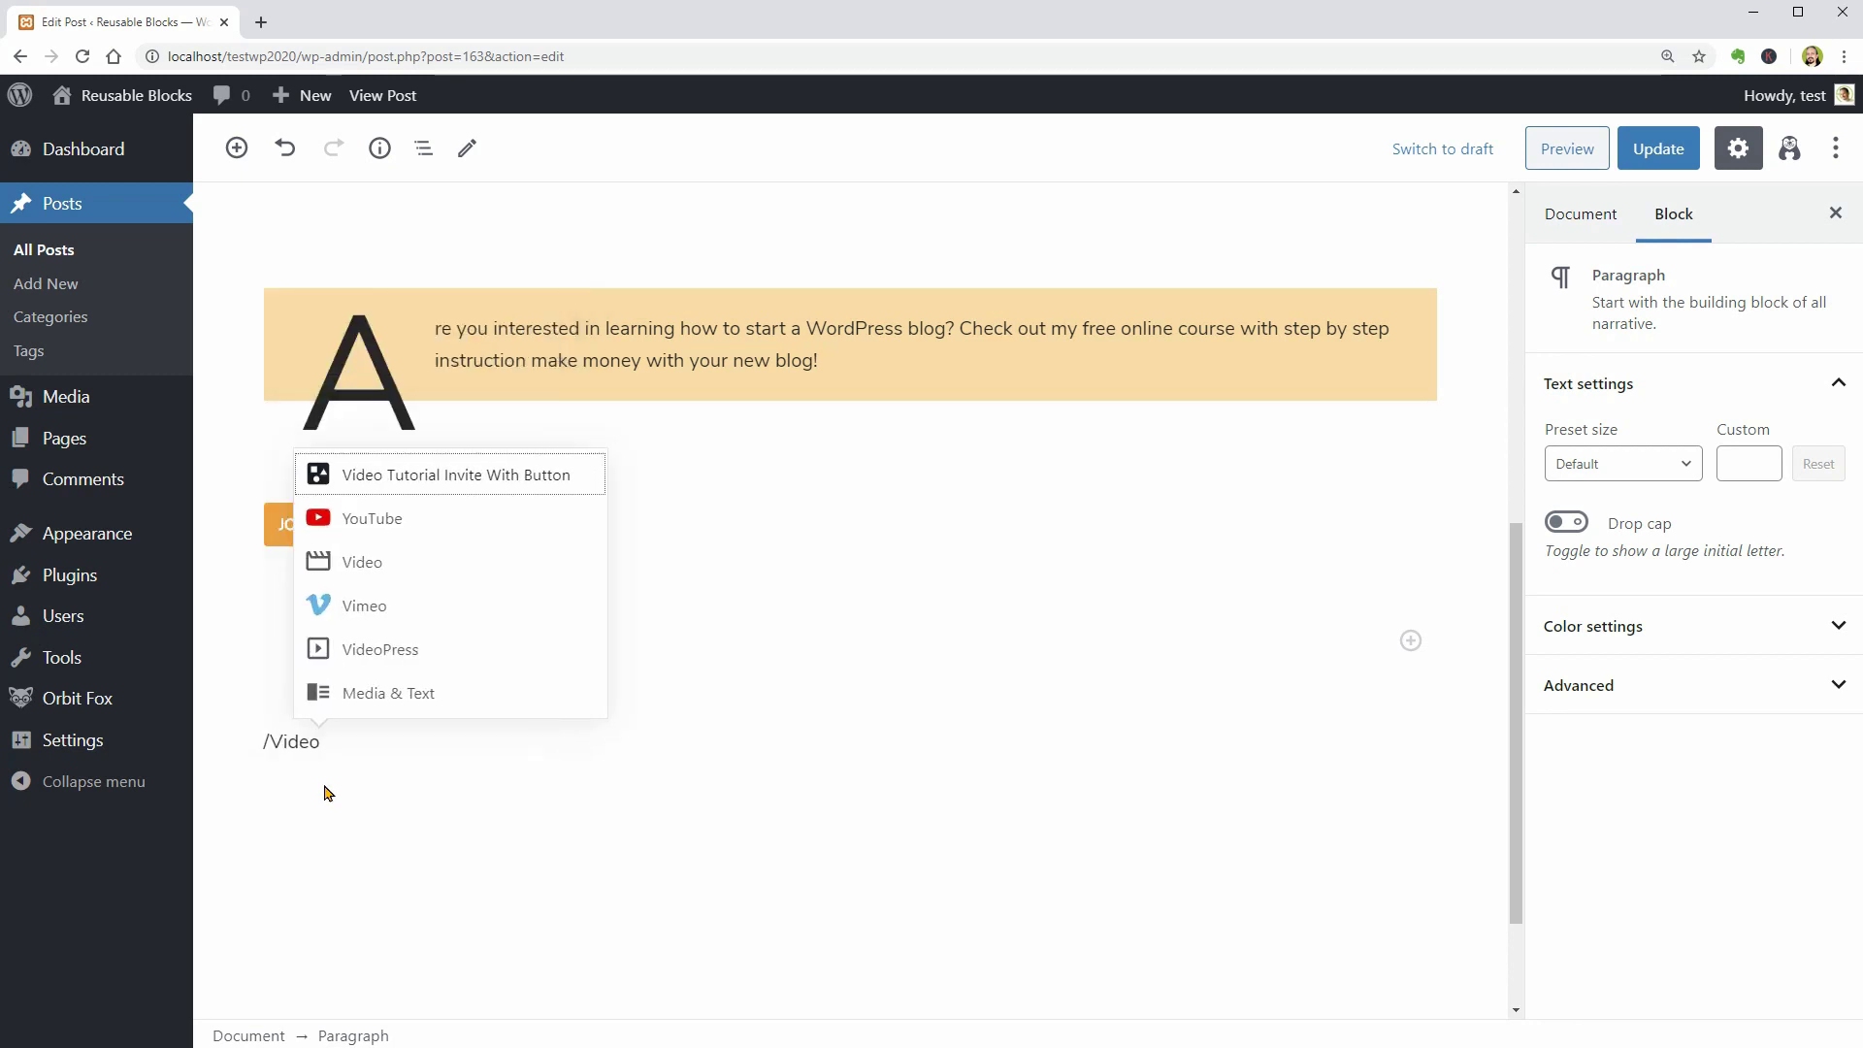
{"action": "left_click", "coordinate": [487, 473]}
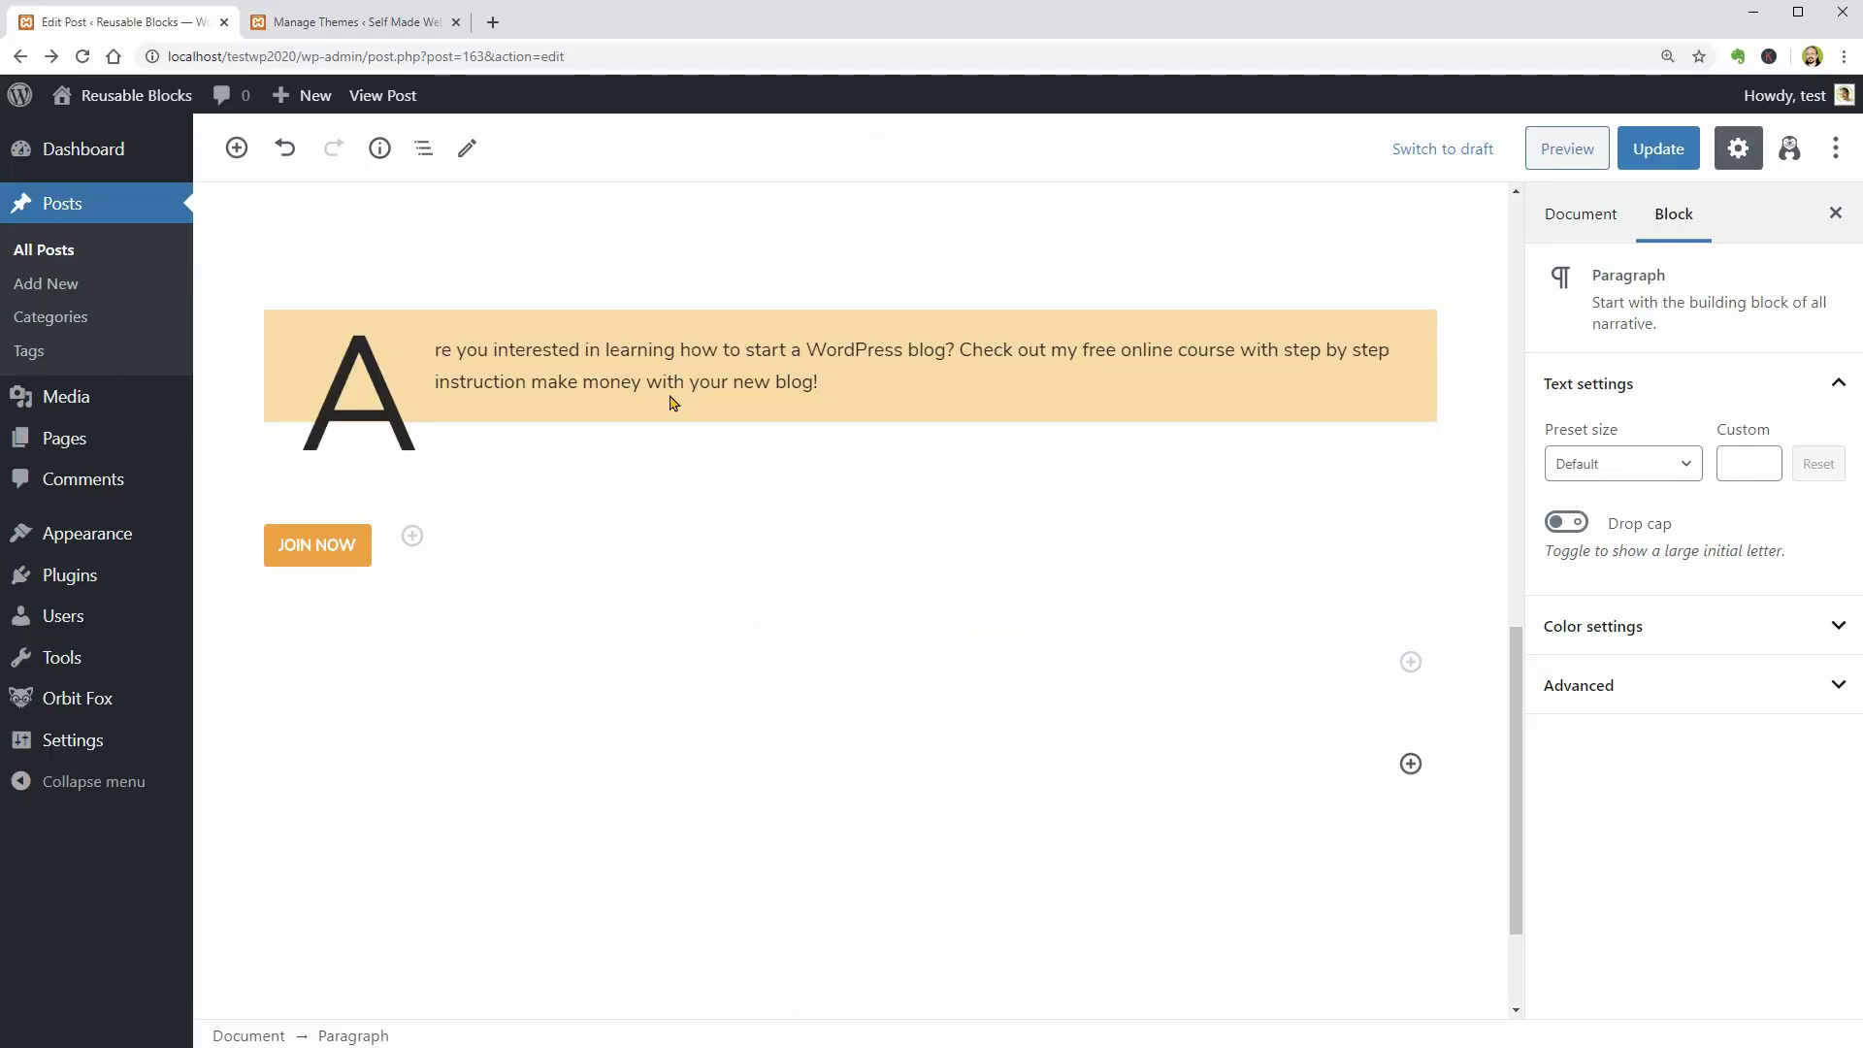
{"action": "left_click", "coordinate": [621, 394]}
{"action": "double_click", "coordinate": [559, 381]}
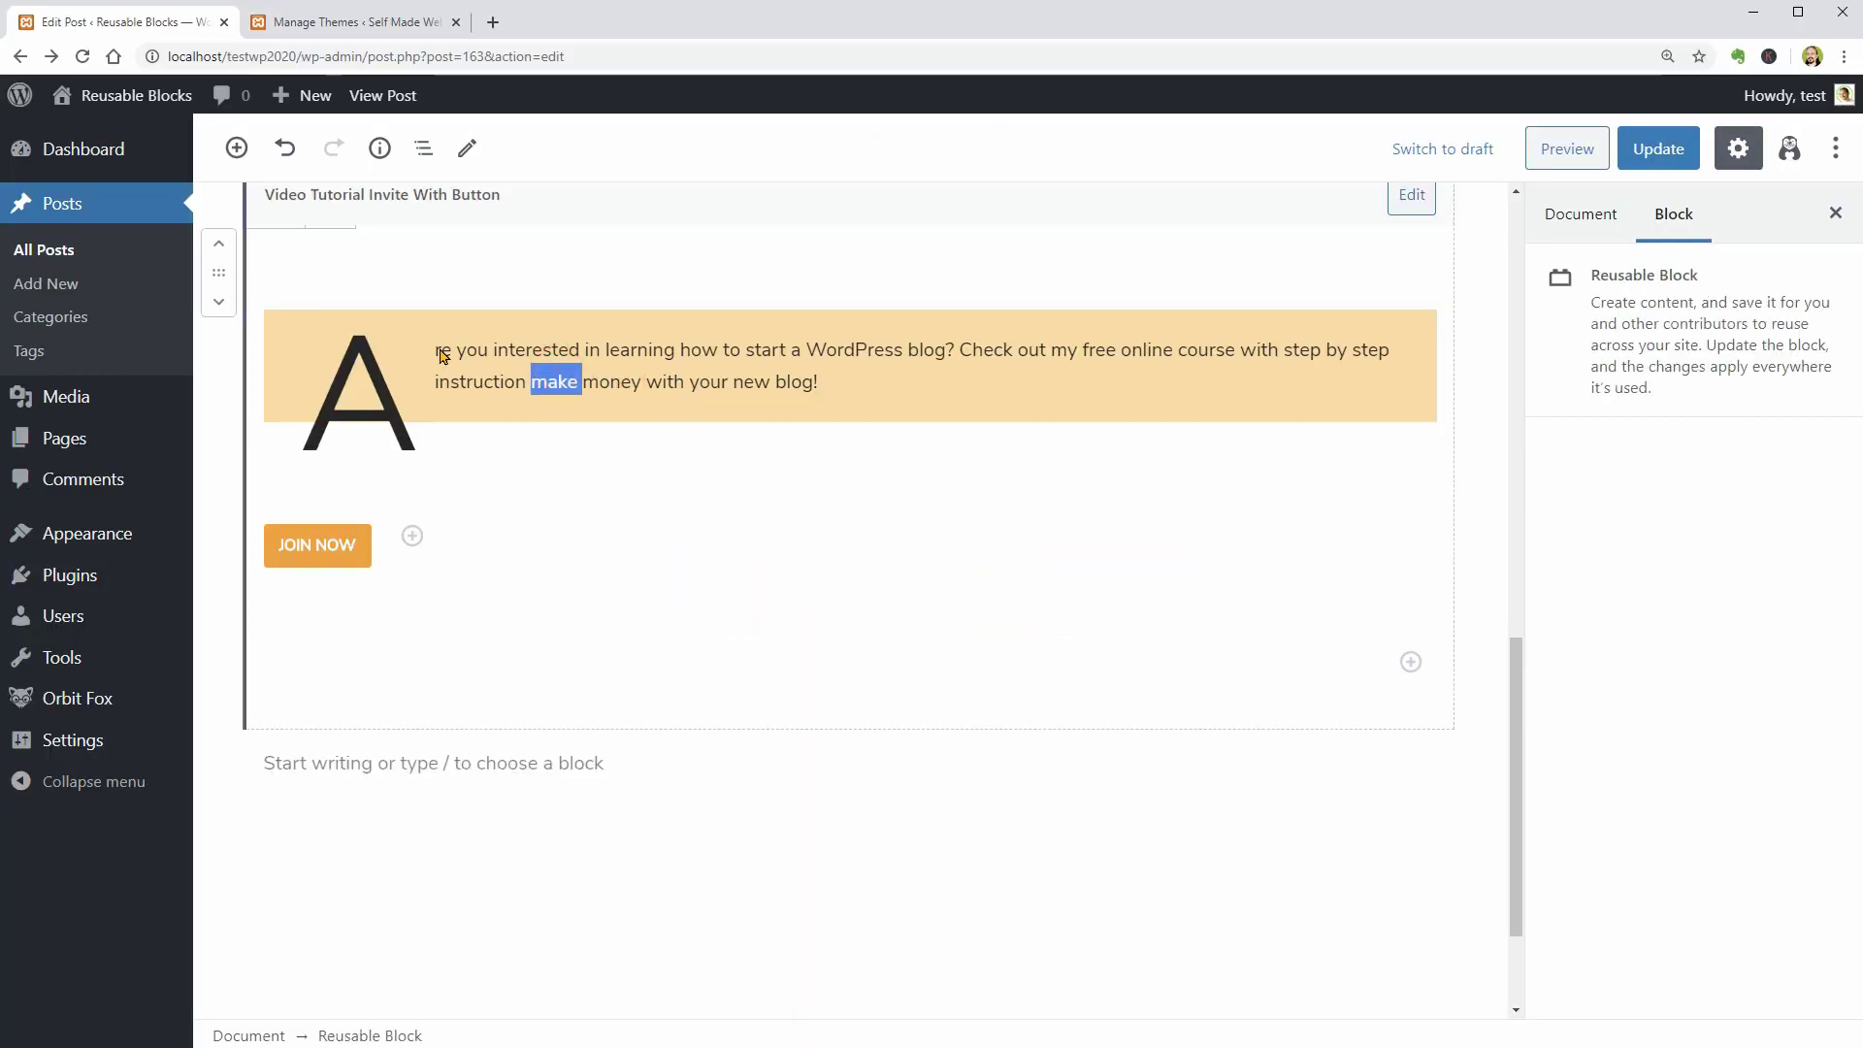
{"action": "left_click_drag", "start_coordinate": [443, 355], "coordinate": [856, 407]}
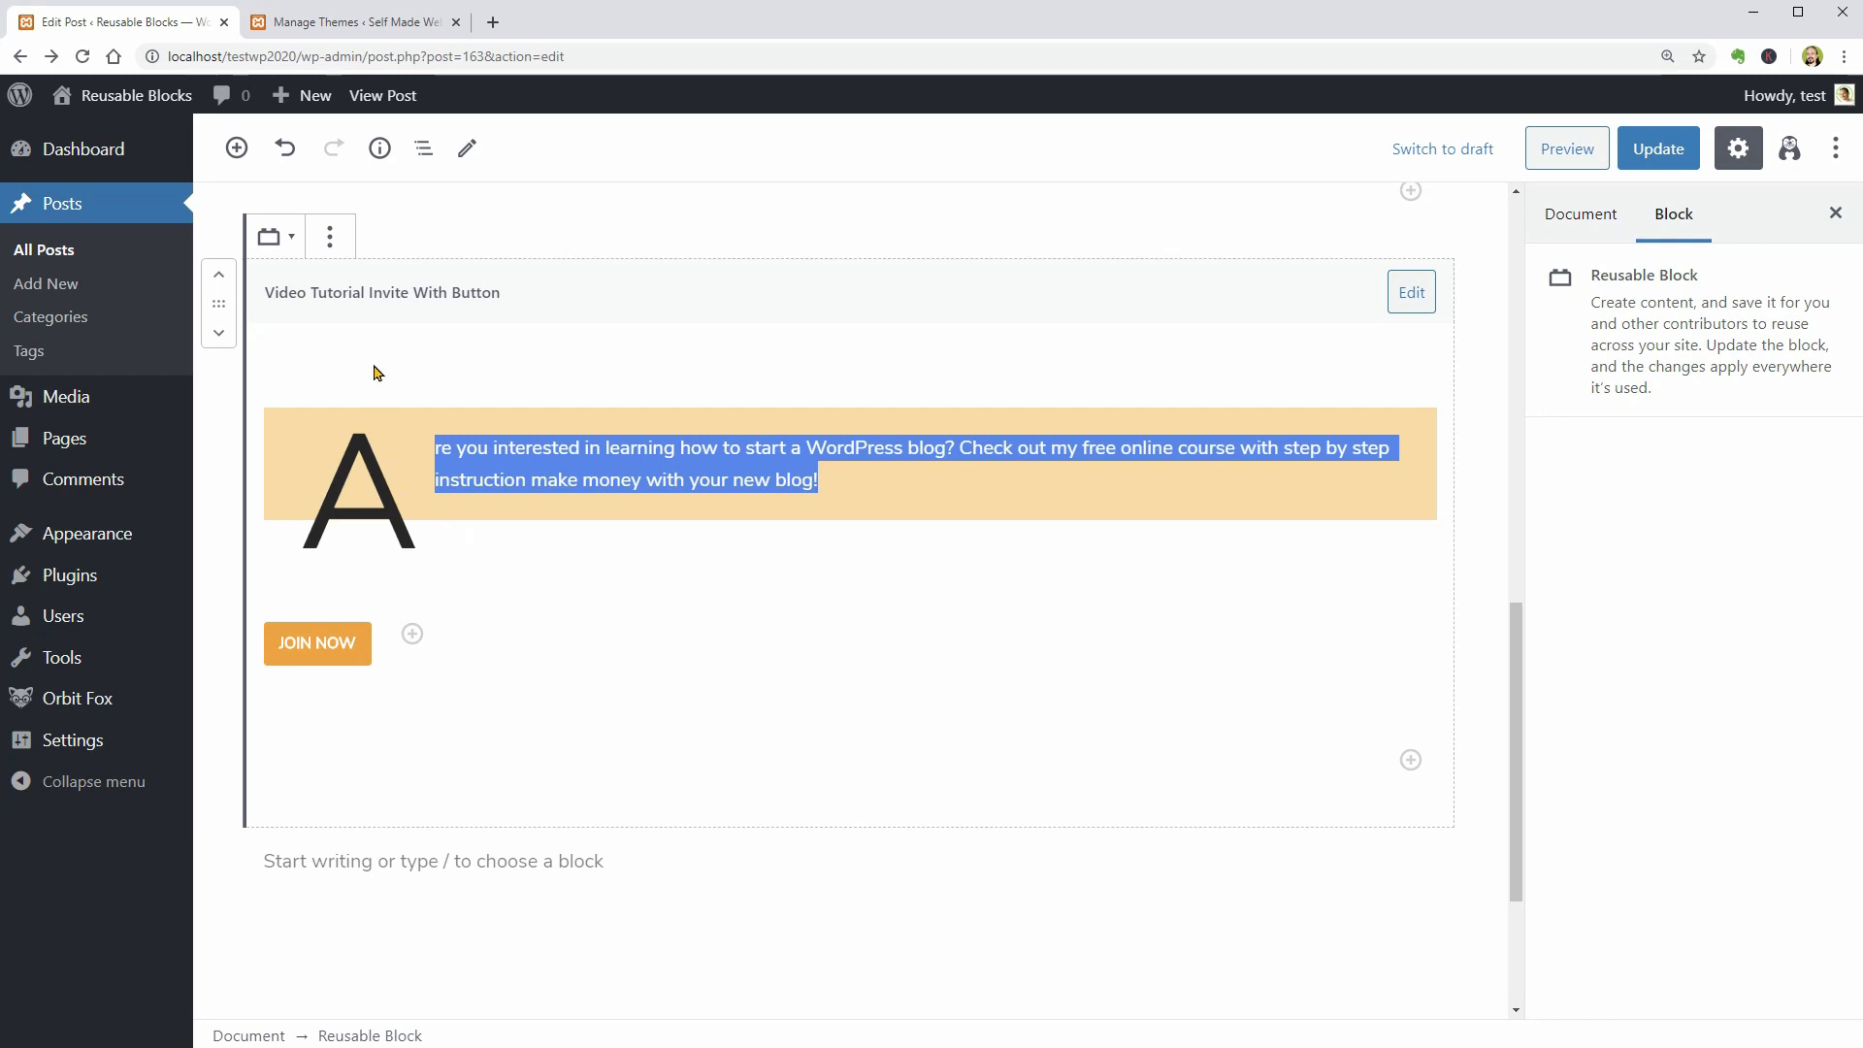
{"action": "scroll", "coordinate": [699, 739], "scroll_direction": "down", "scroll_amount": 1}
{"action": "scroll", "coordinate": [699, 739], "scroll_direction": "down", "scroll_amount": 1}
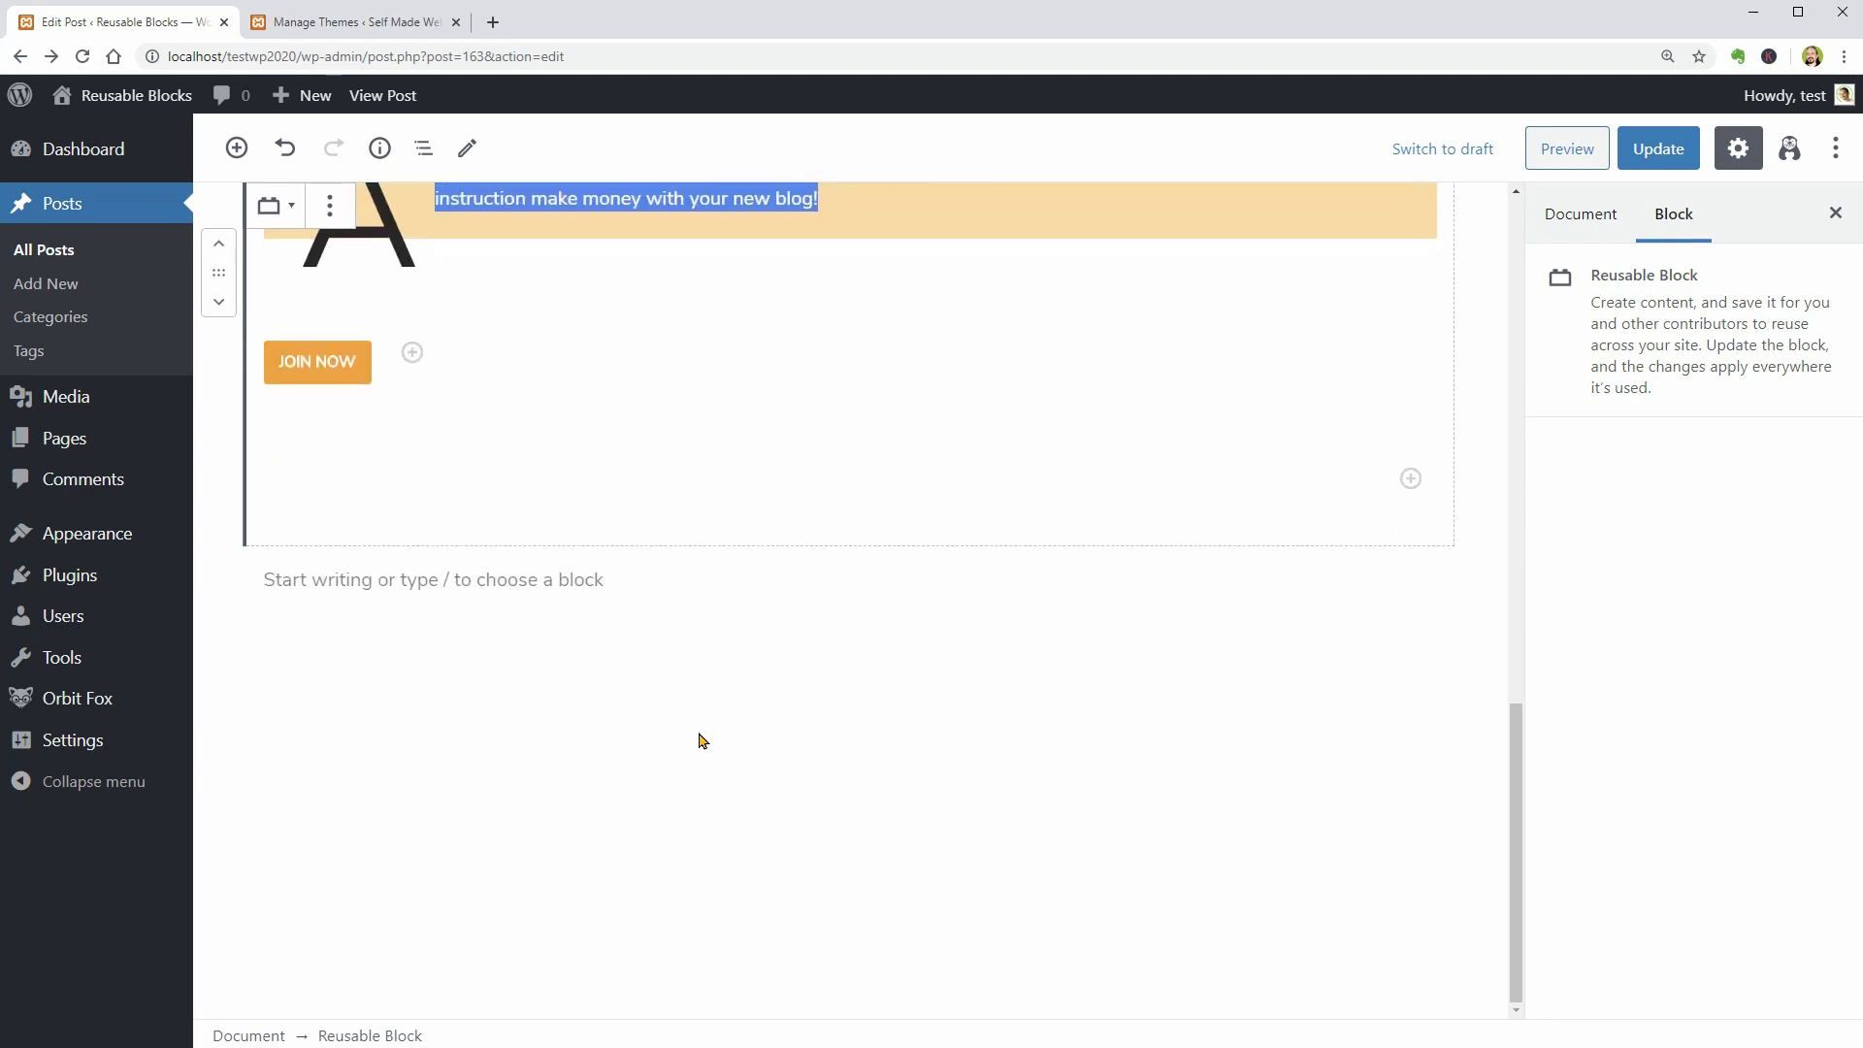
{"action": "scroll", "coordinate": [699, 739], "scroll_direction": "up", "scroll_amount": 2}
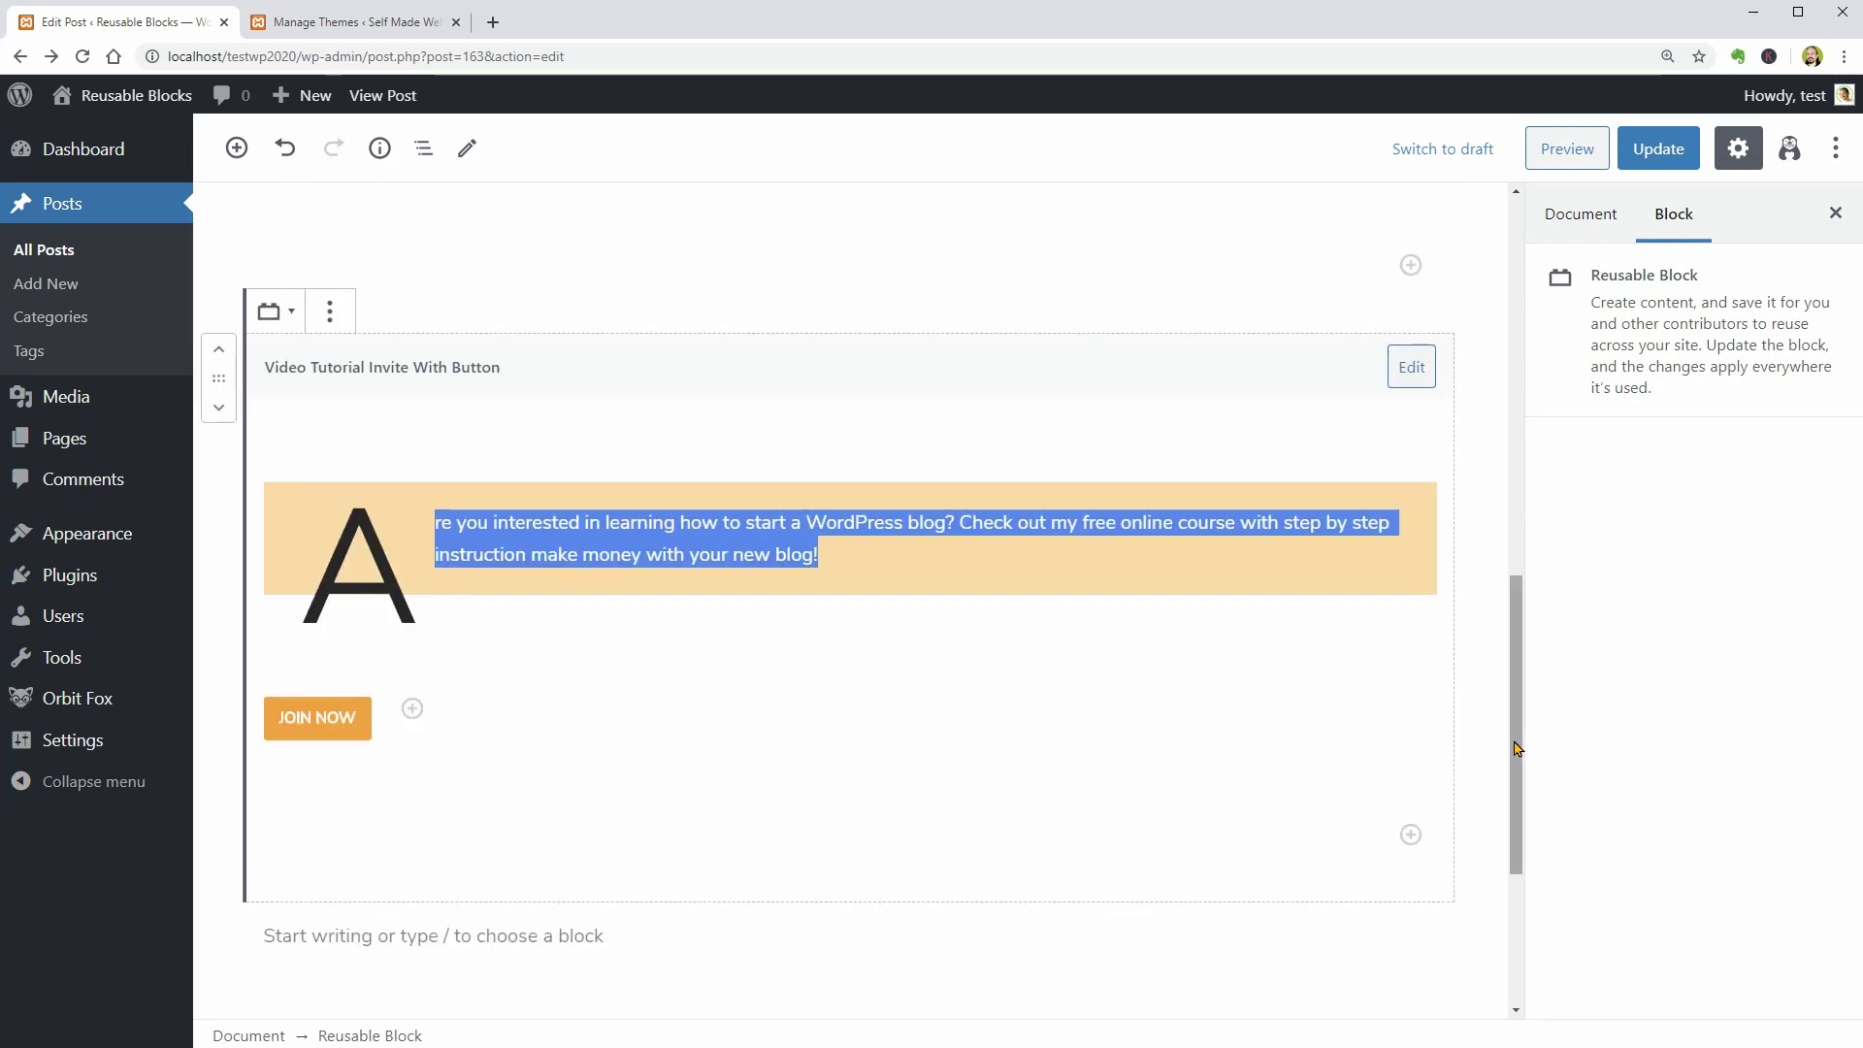
{"action": "left_click_drag", "start_coordinate": [1514, 741], "coordinate": [1515, 353]}
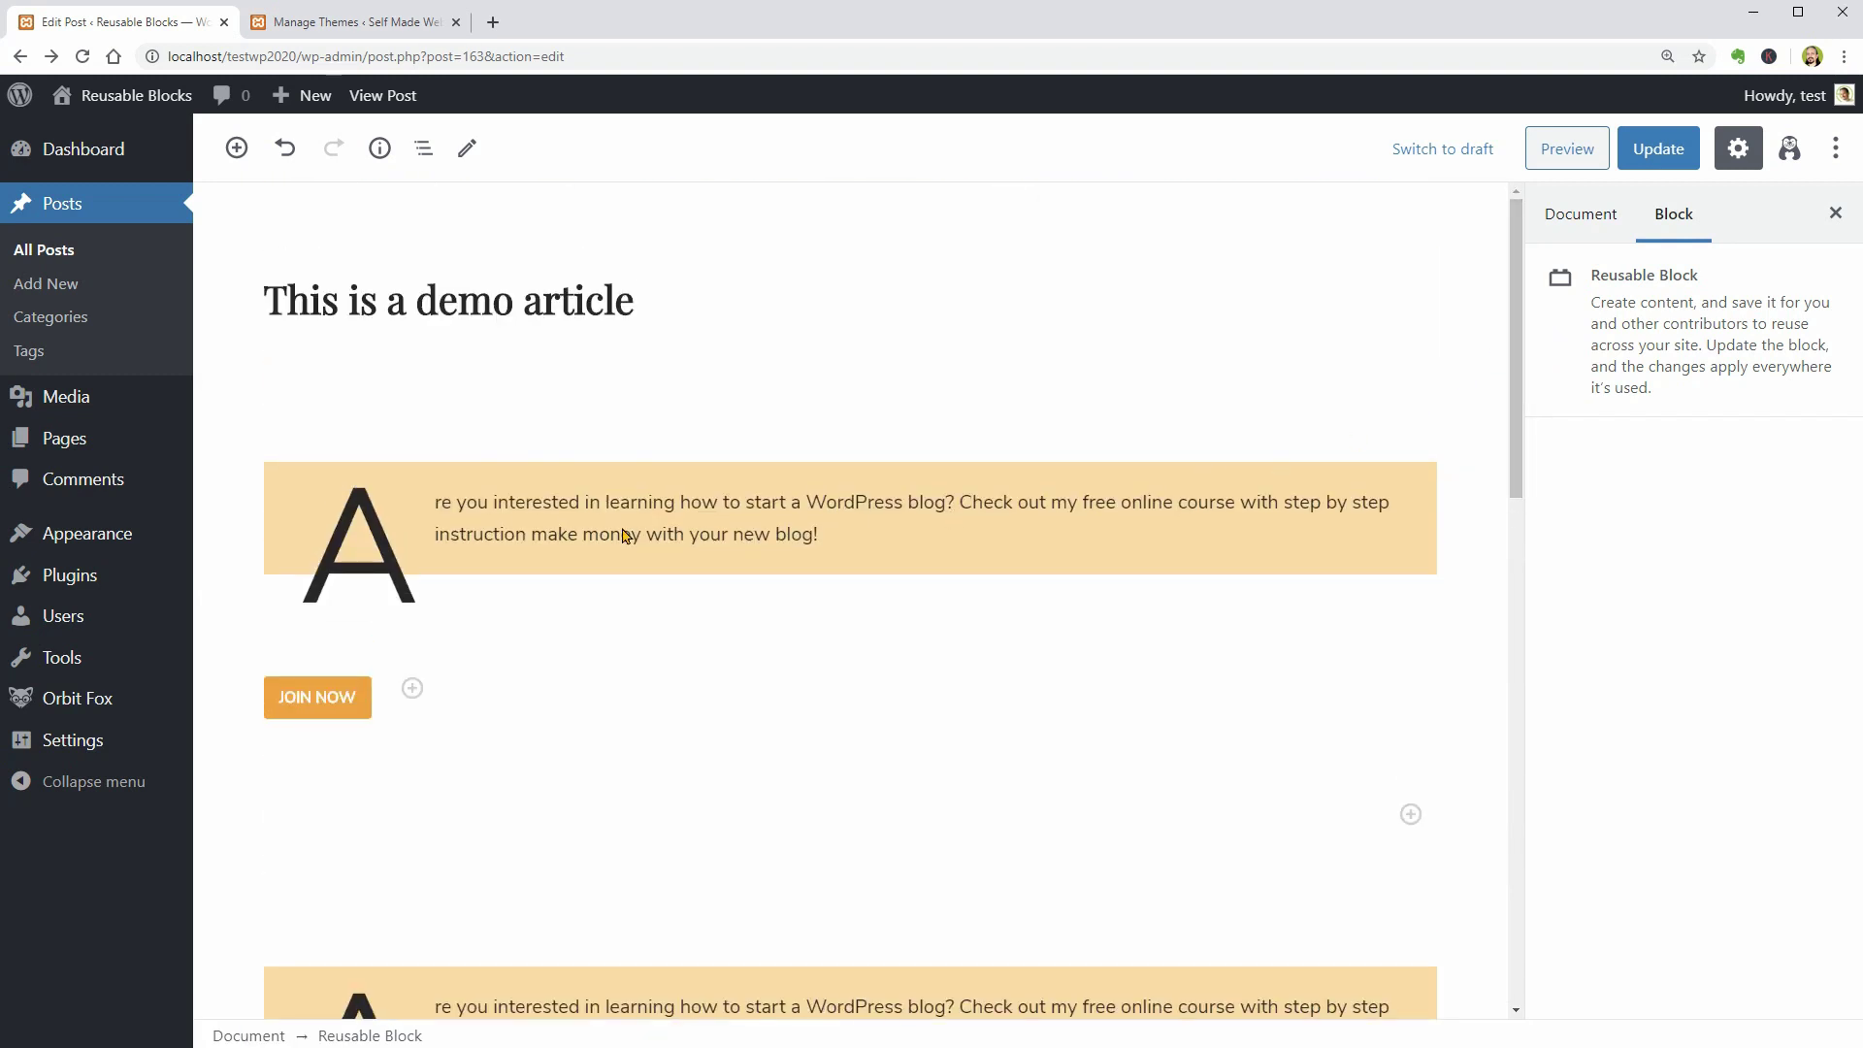
{"action": "left_click", "coordinate": [576, 535]}
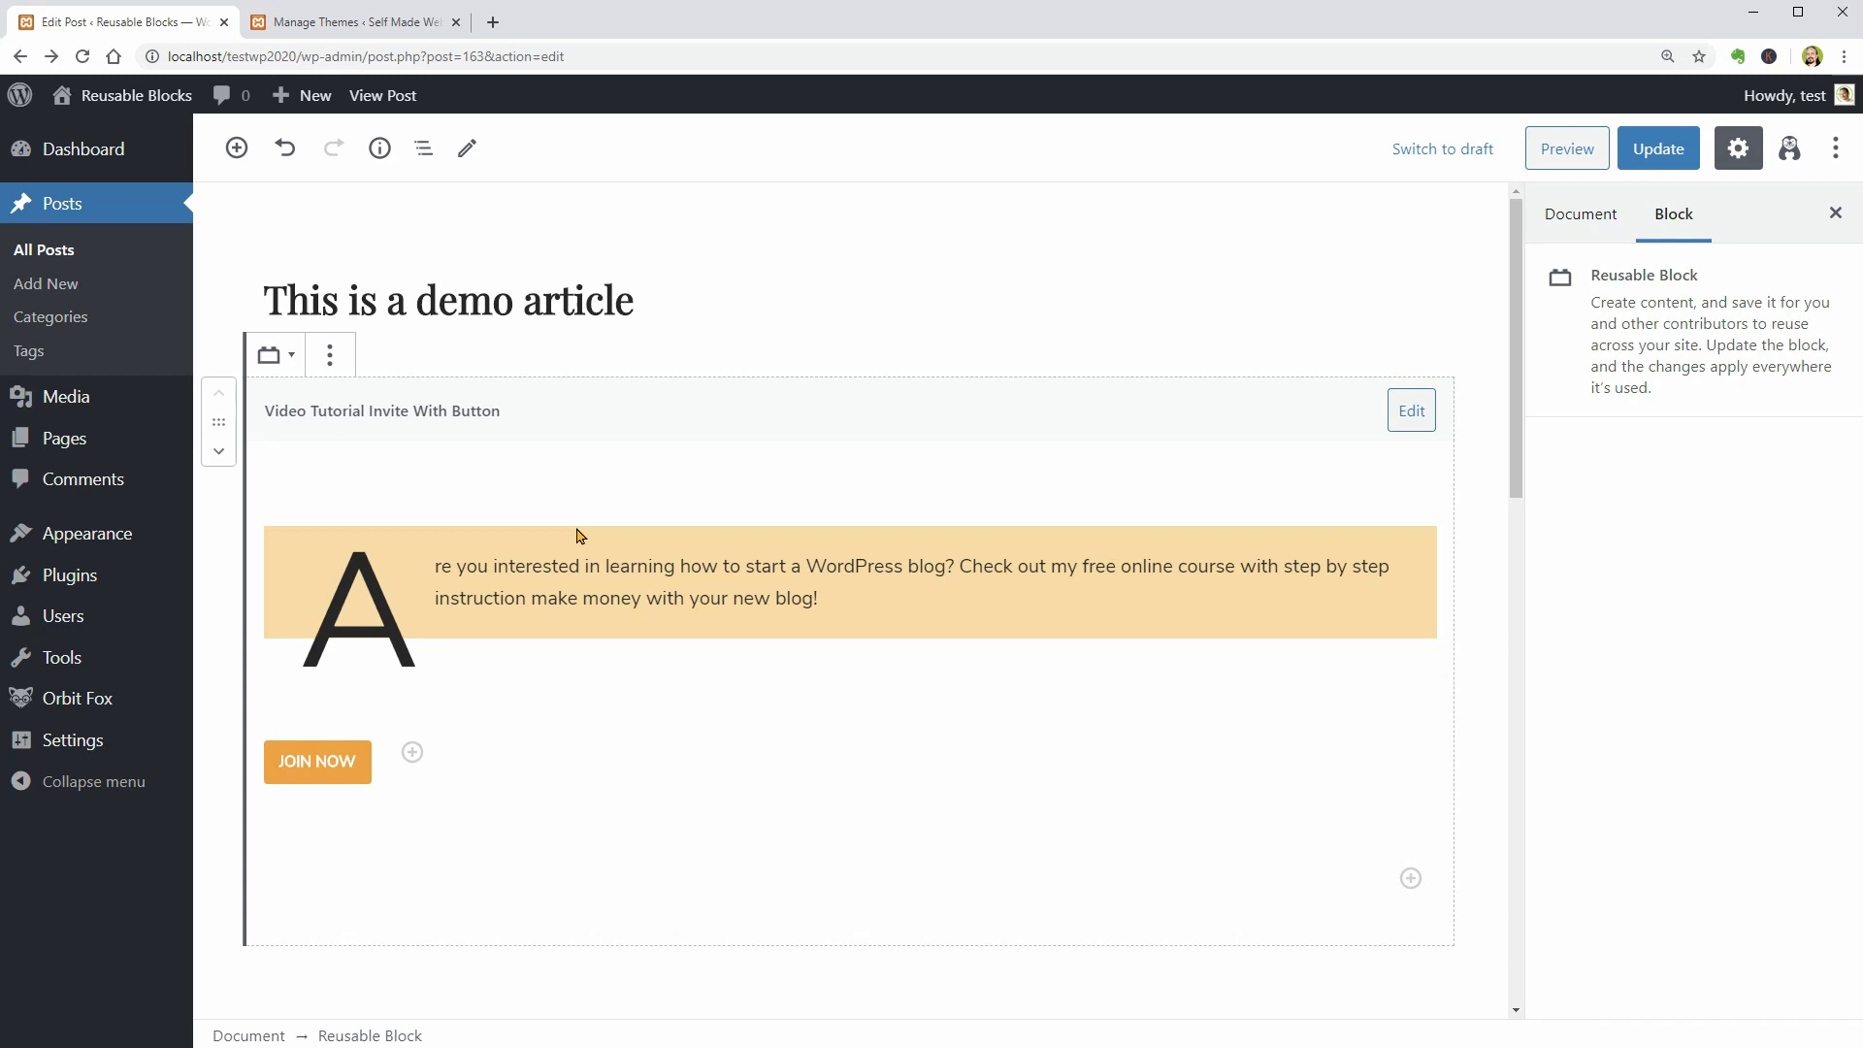
{"action": "double_click", "coordinate": [554, 564]}
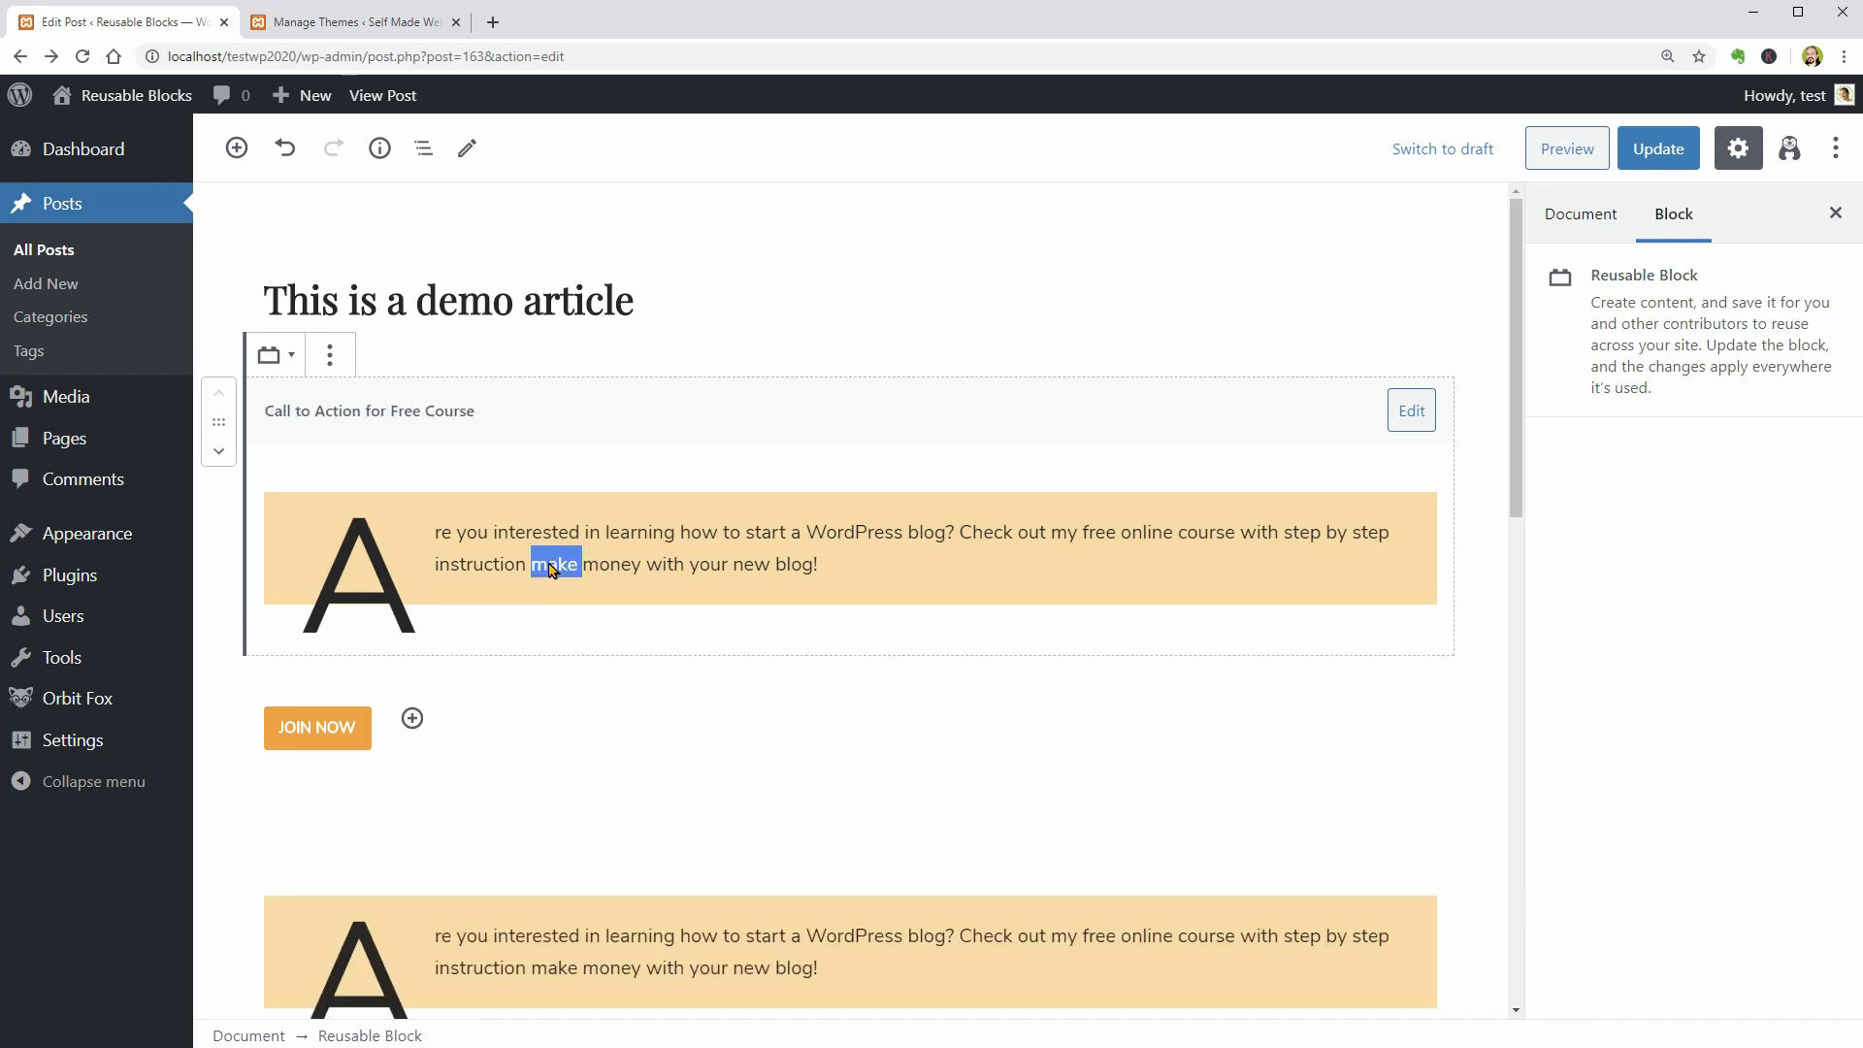
Convert the top callout to a regular block, insert 'and' before 'money', and update the post
{"action": "left_click", "coordinate": [335, 365]}
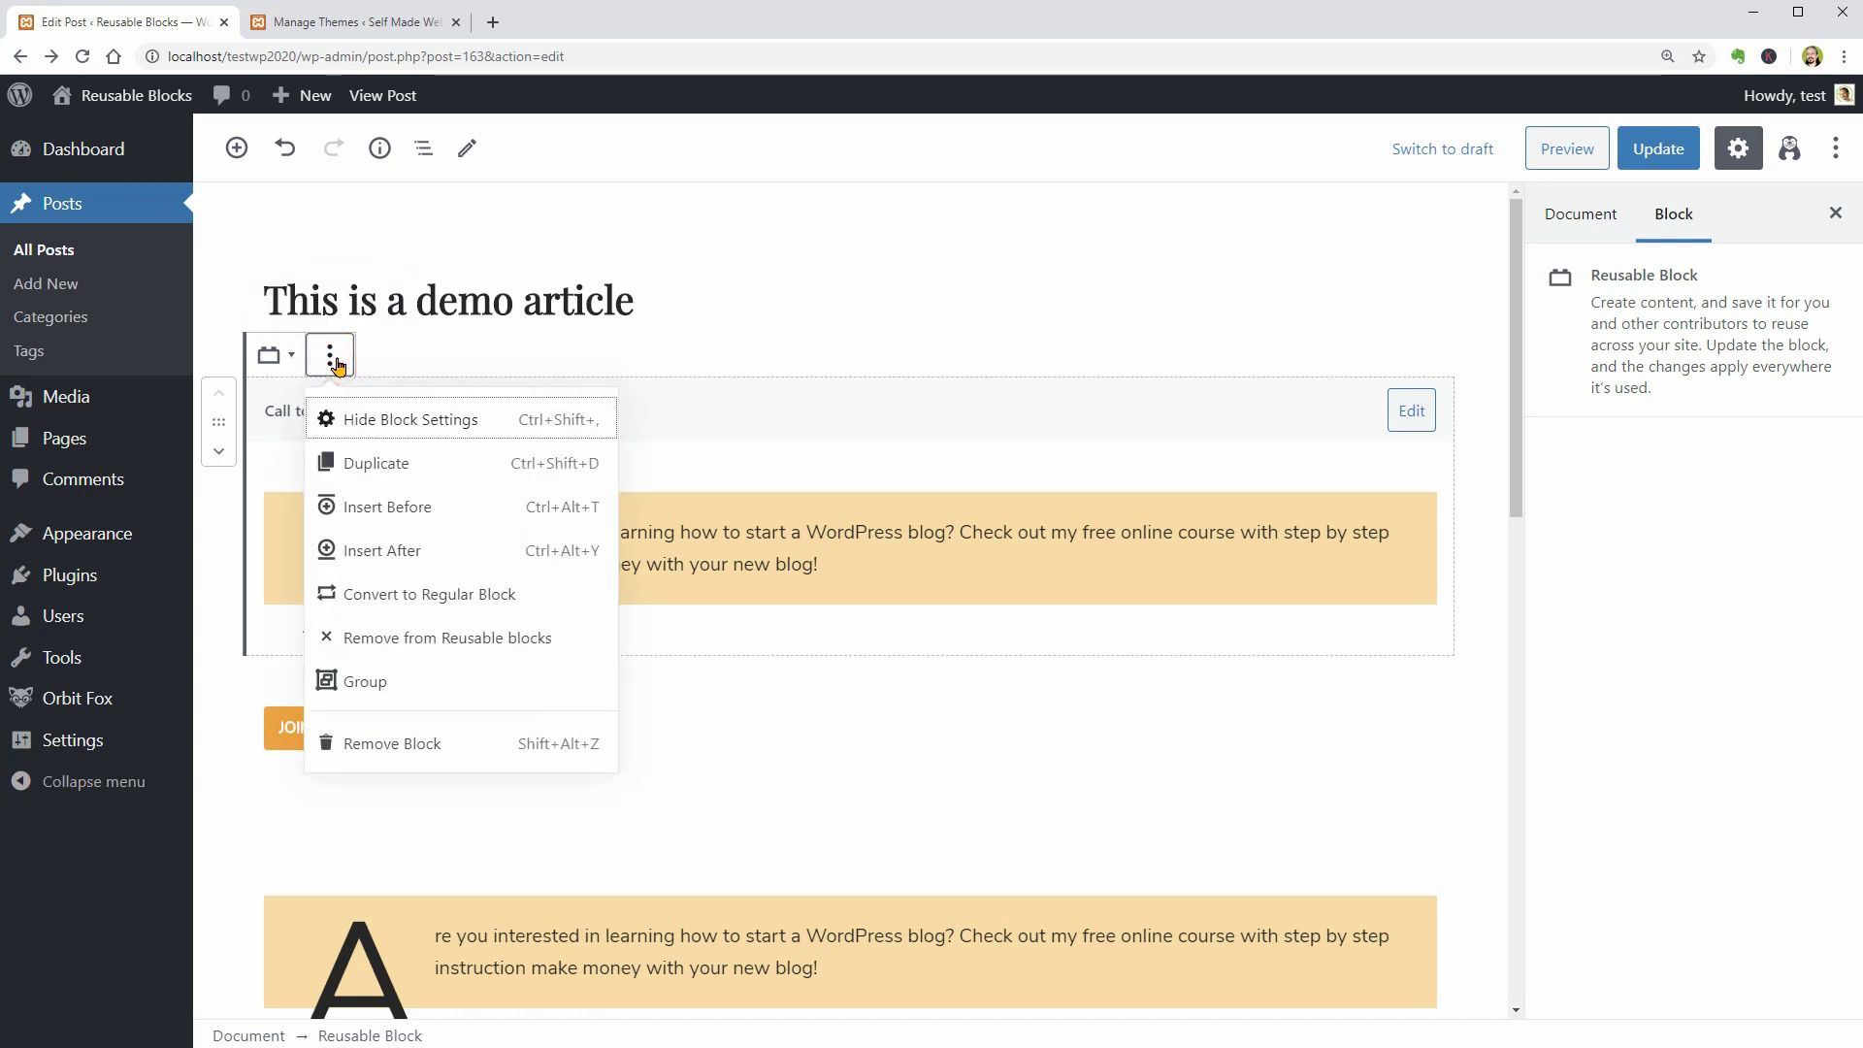
{"action": "left_click", "coordinate": [482, 597]}
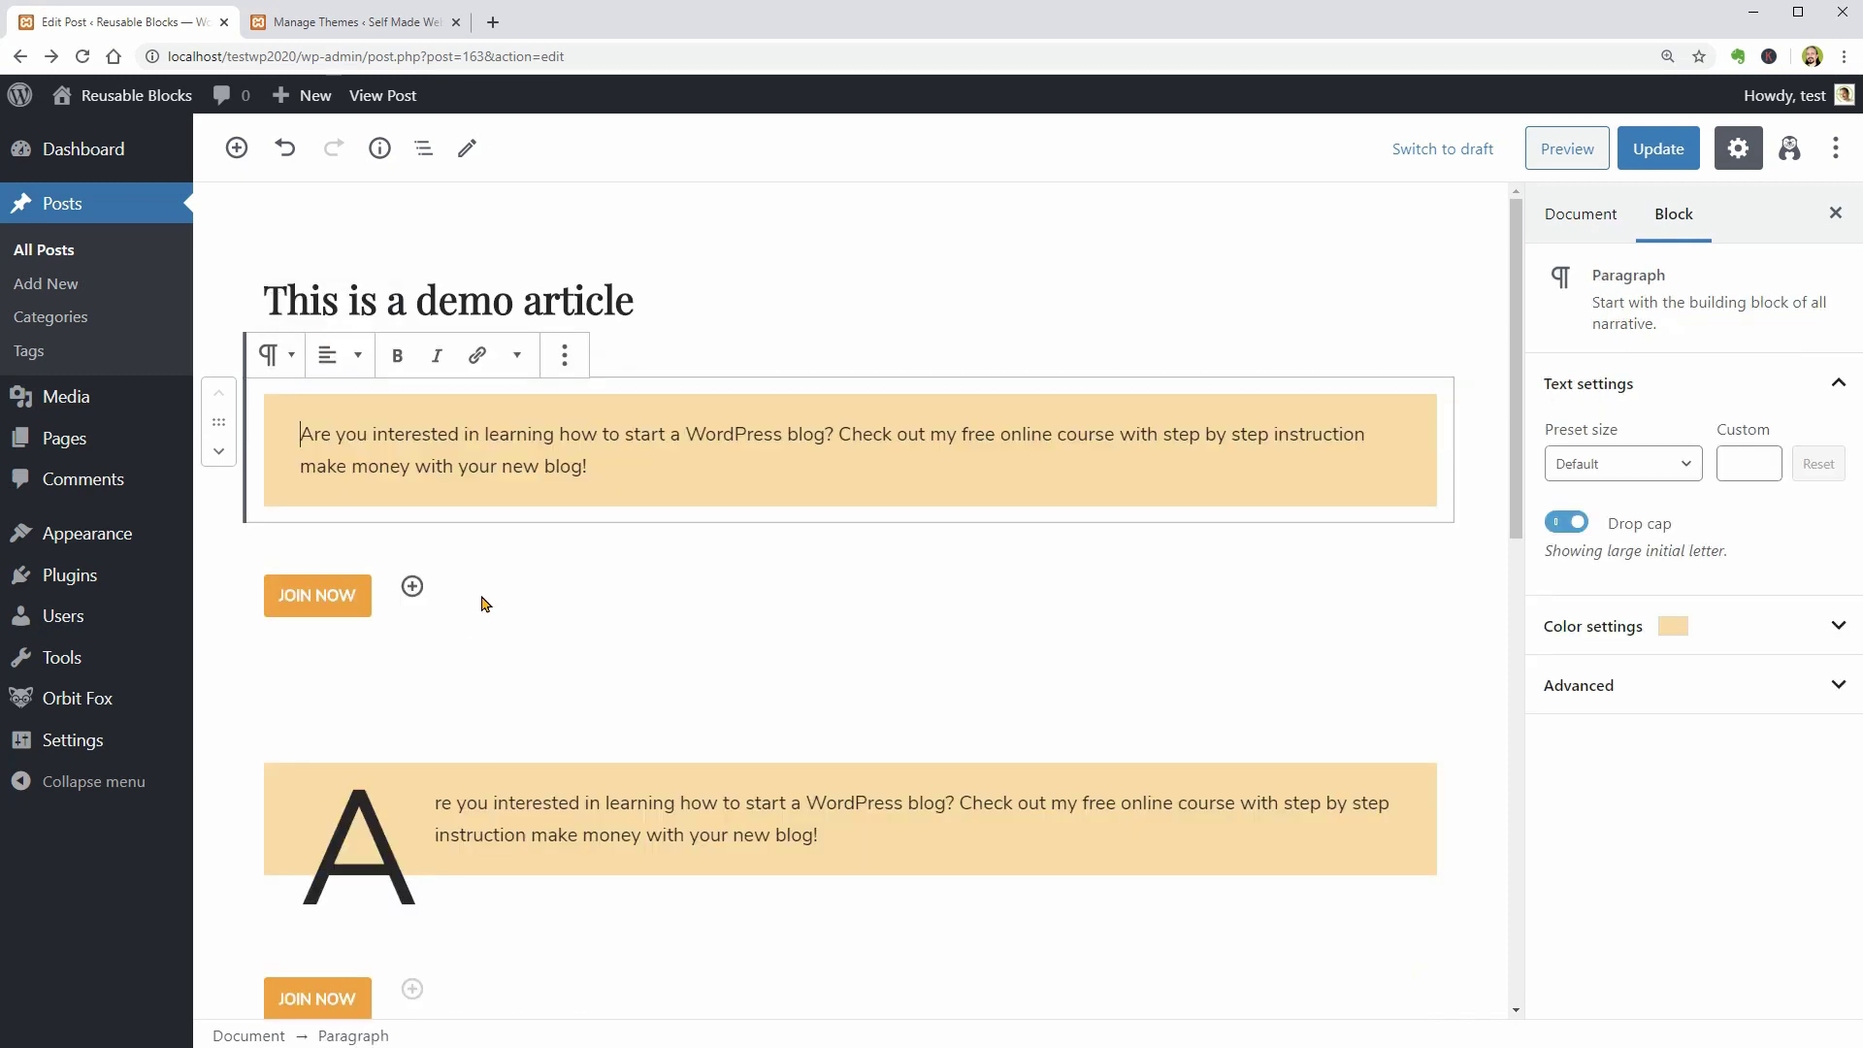
{"action": "left_click", "coordinate": [350, 463]}
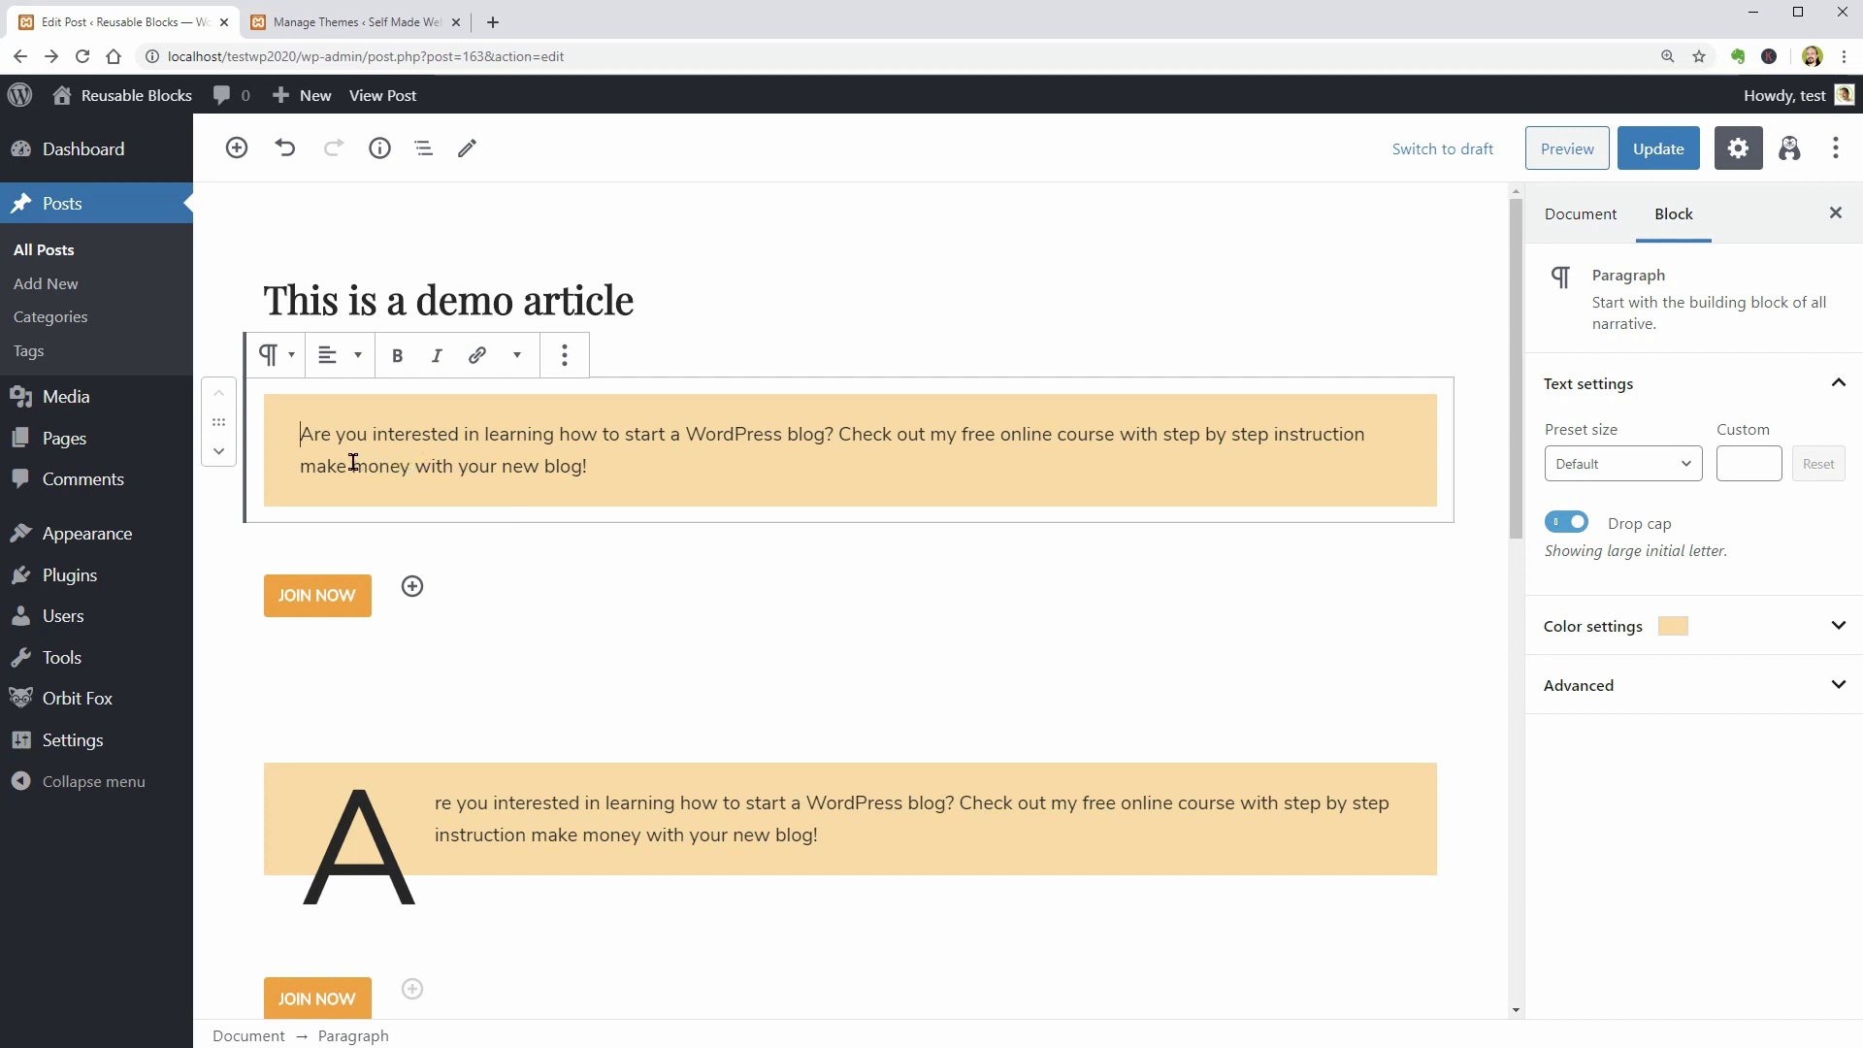
{"action": "type", "text": "and"}
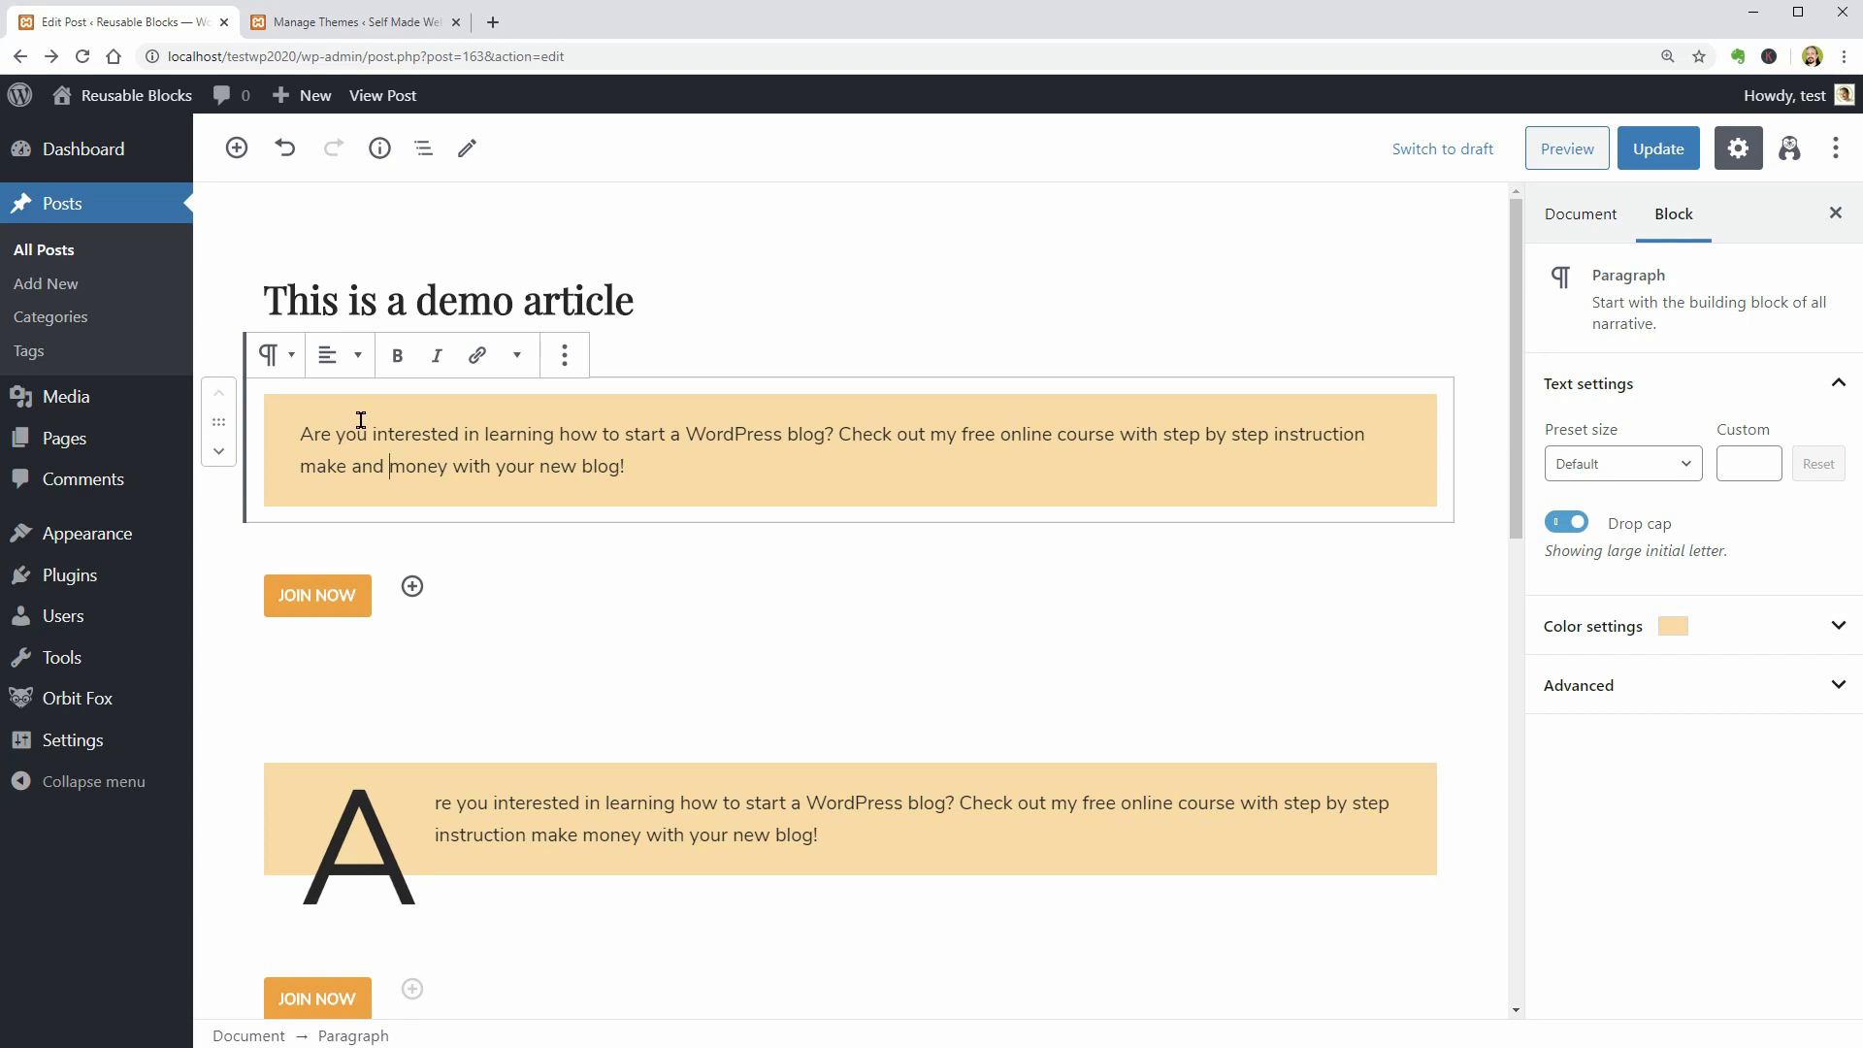
{"action": "left_click", "coordinate": [1658, 148]}
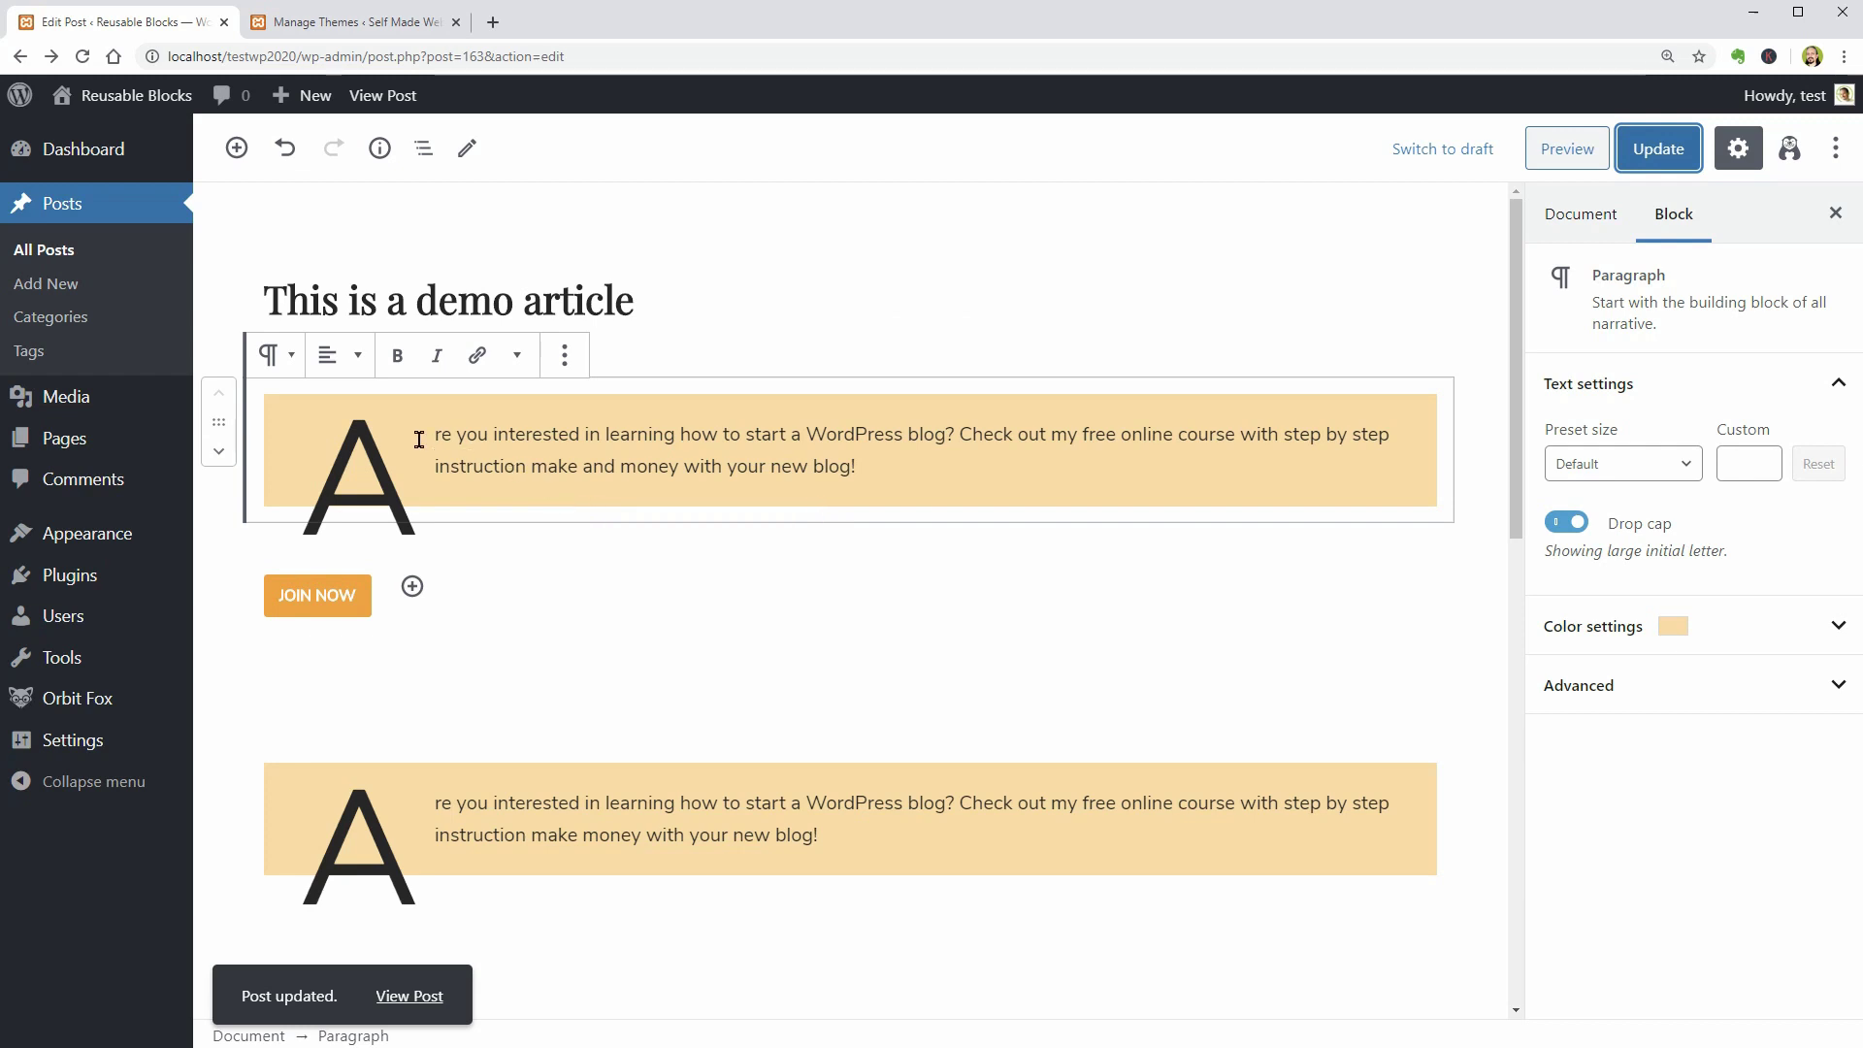
{"action": "left_click", "coordinate": [322, 417]}
Save the callout paragraph and JOIN NOW button as reusable block 'Video Tutorial Invite With Button'
{"action": "left_click_drag", "start_coordinate": [322, 419], "coordinate": [547, 590]}
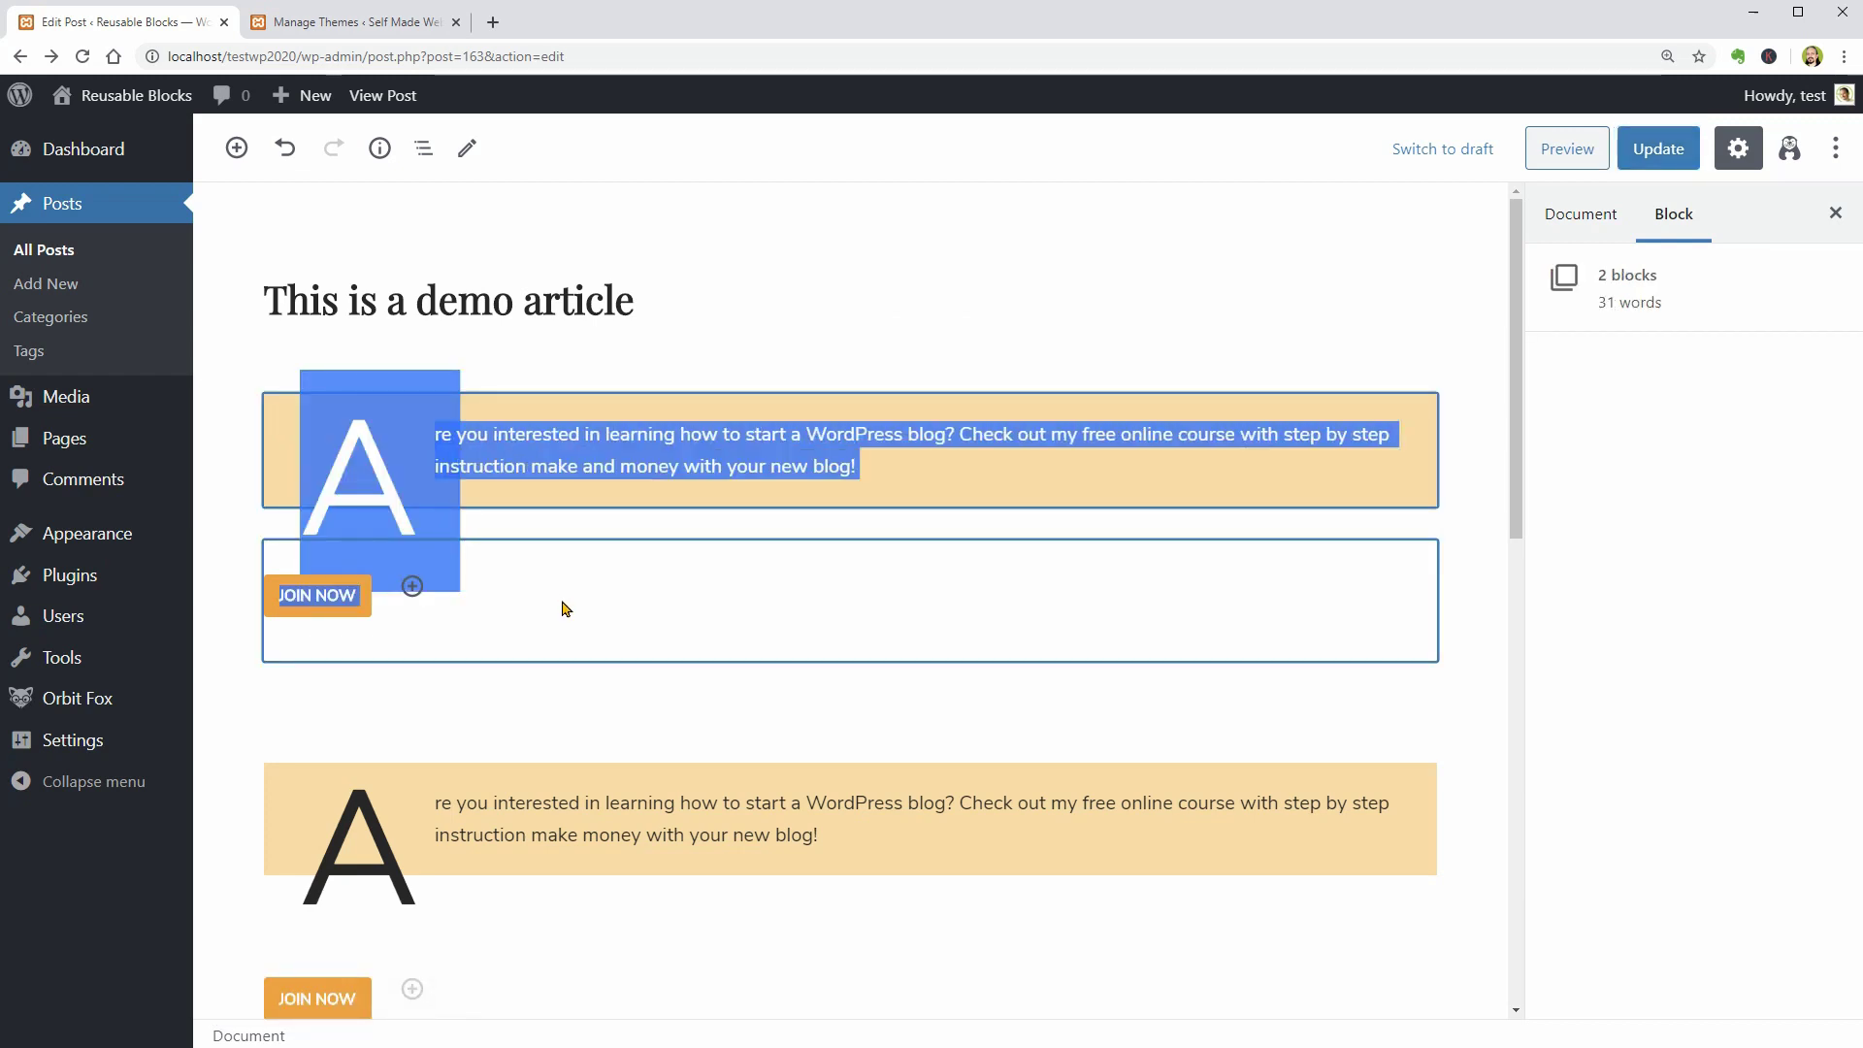
{"action": "left_click", "coordinate": [330, 354]}
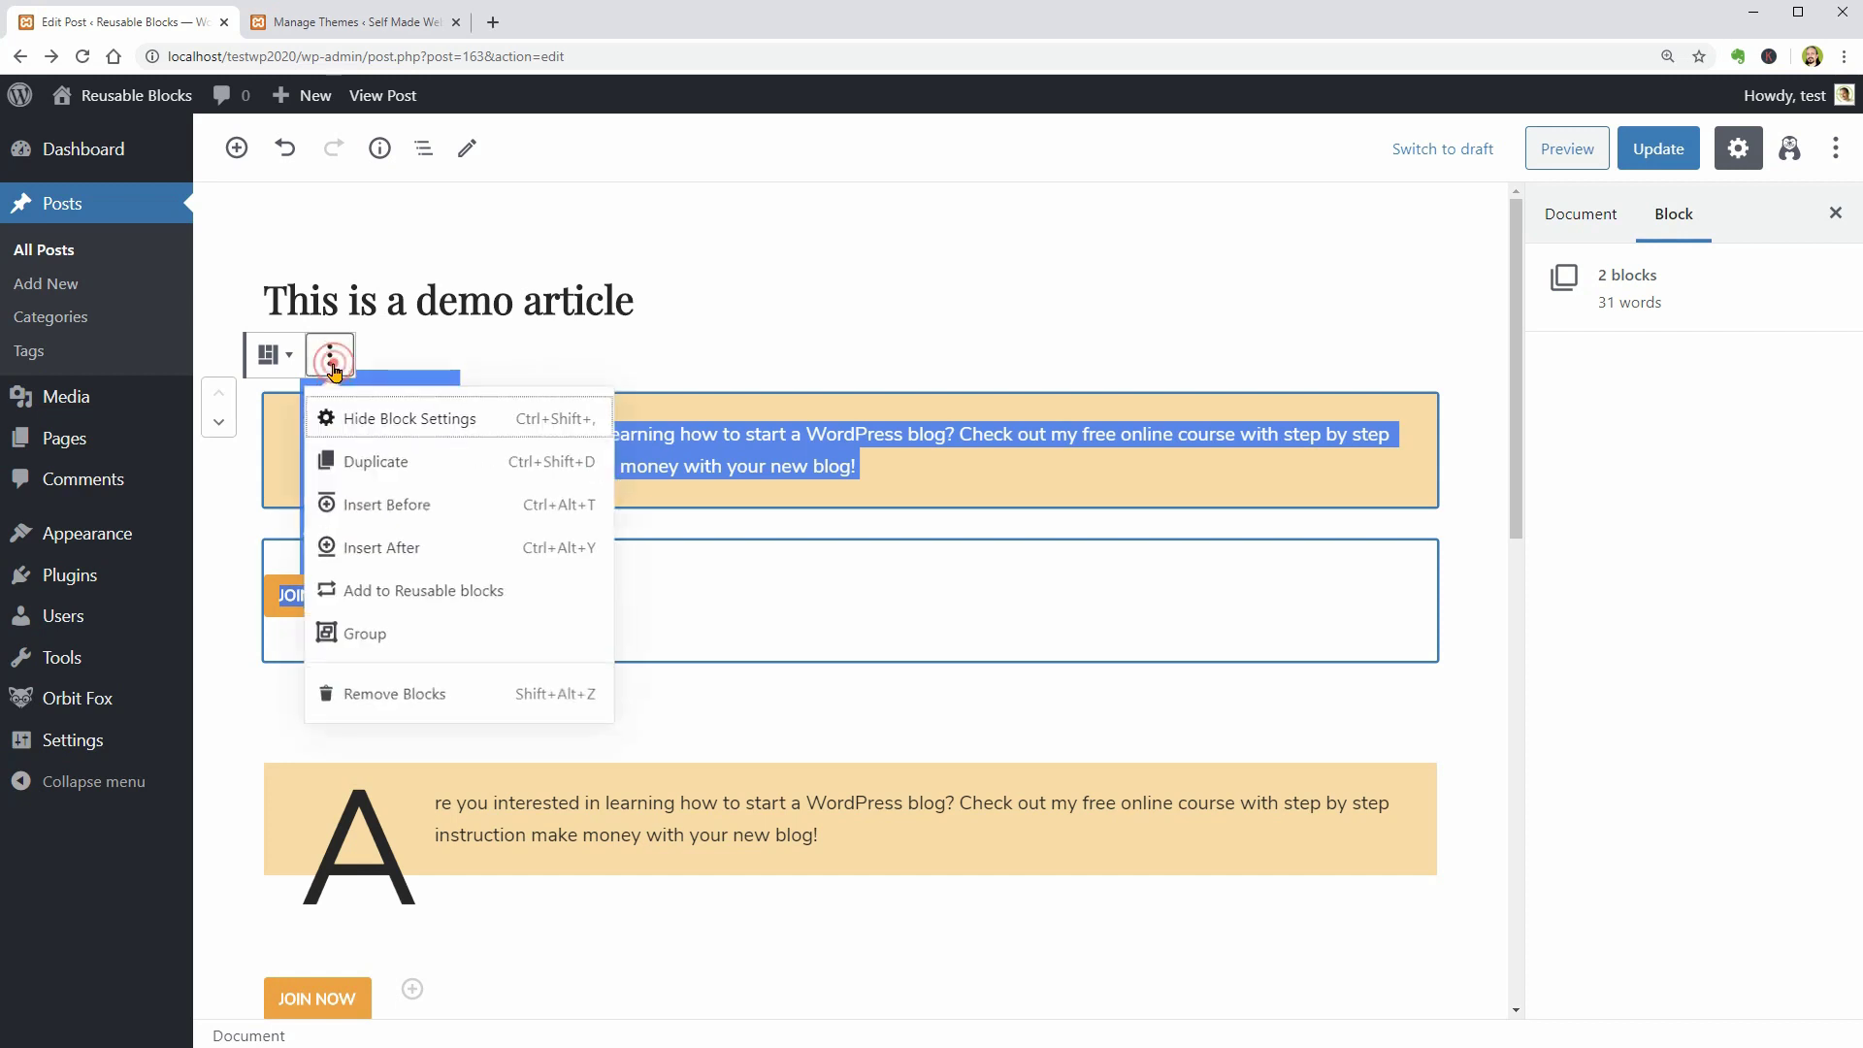
{"action": "left_click", "coordinate": [423, 595]}
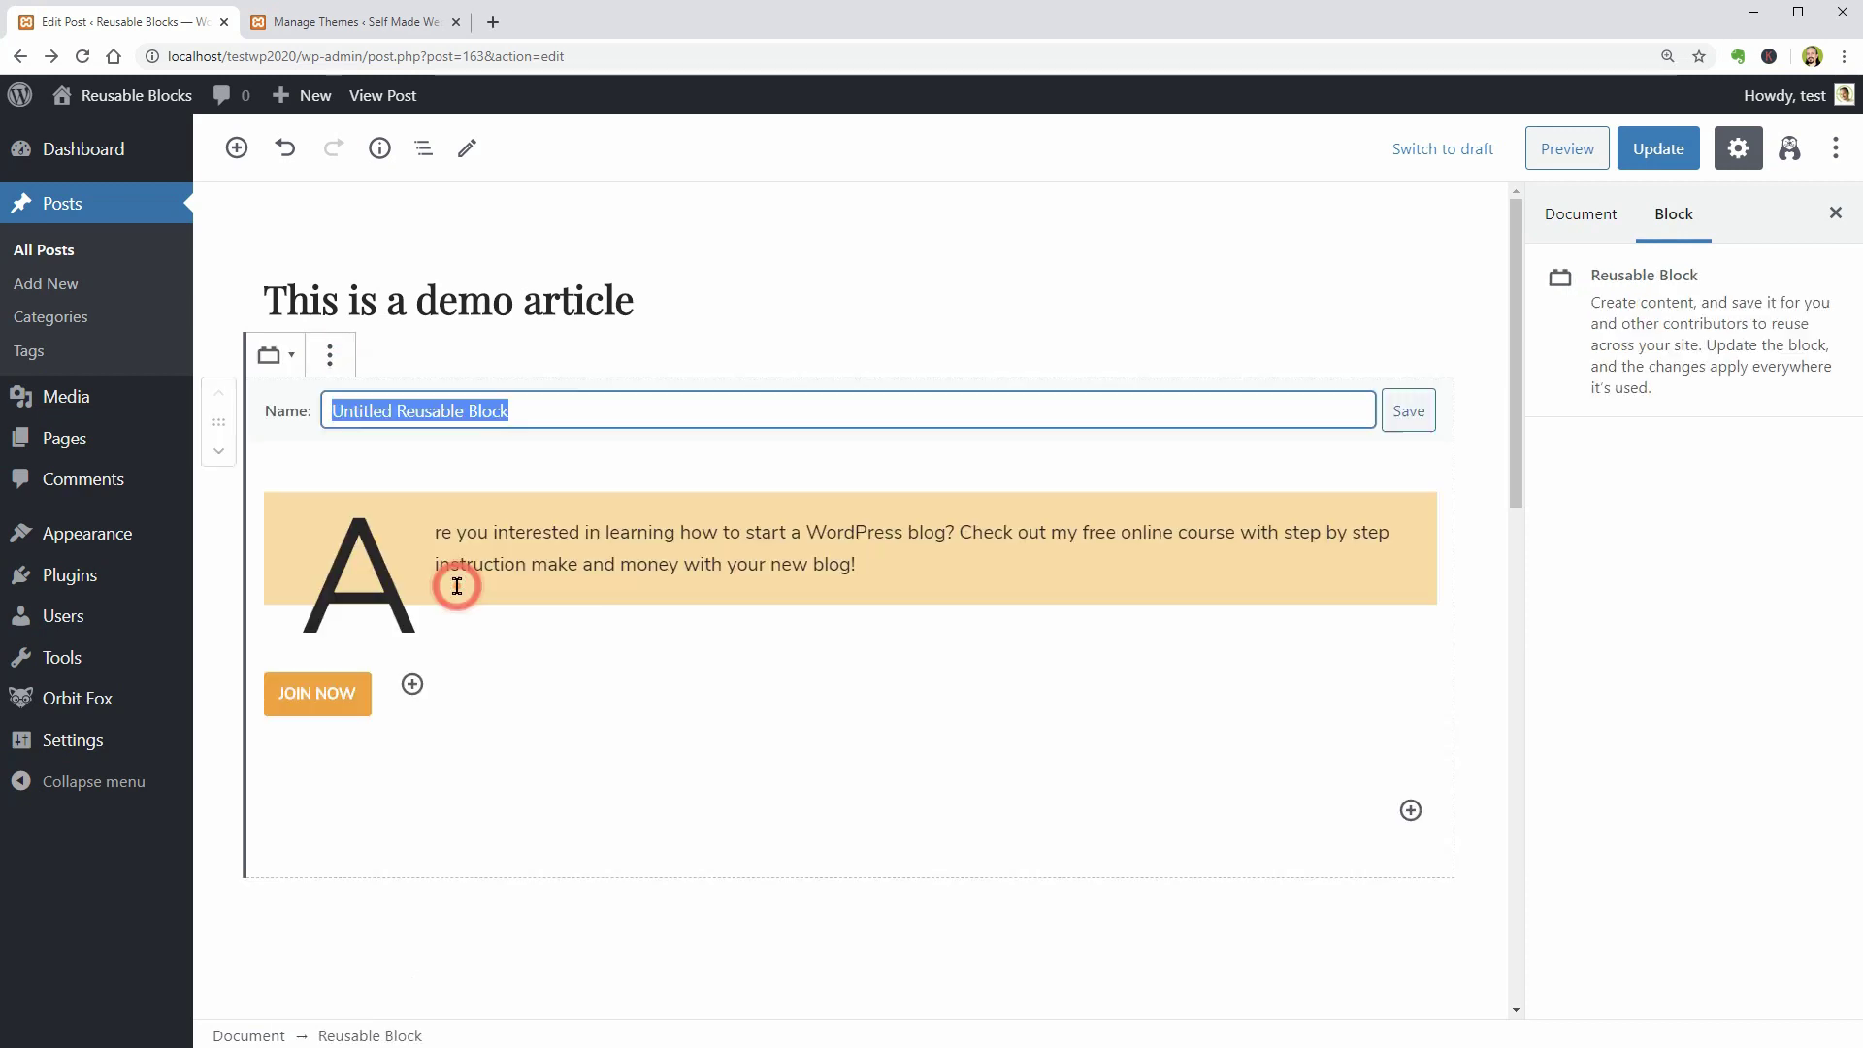
{"action": "type", "text": "Video Tutorial Invite With Button"}
{"action": "left_click", "coordinate": [1407, 411]}
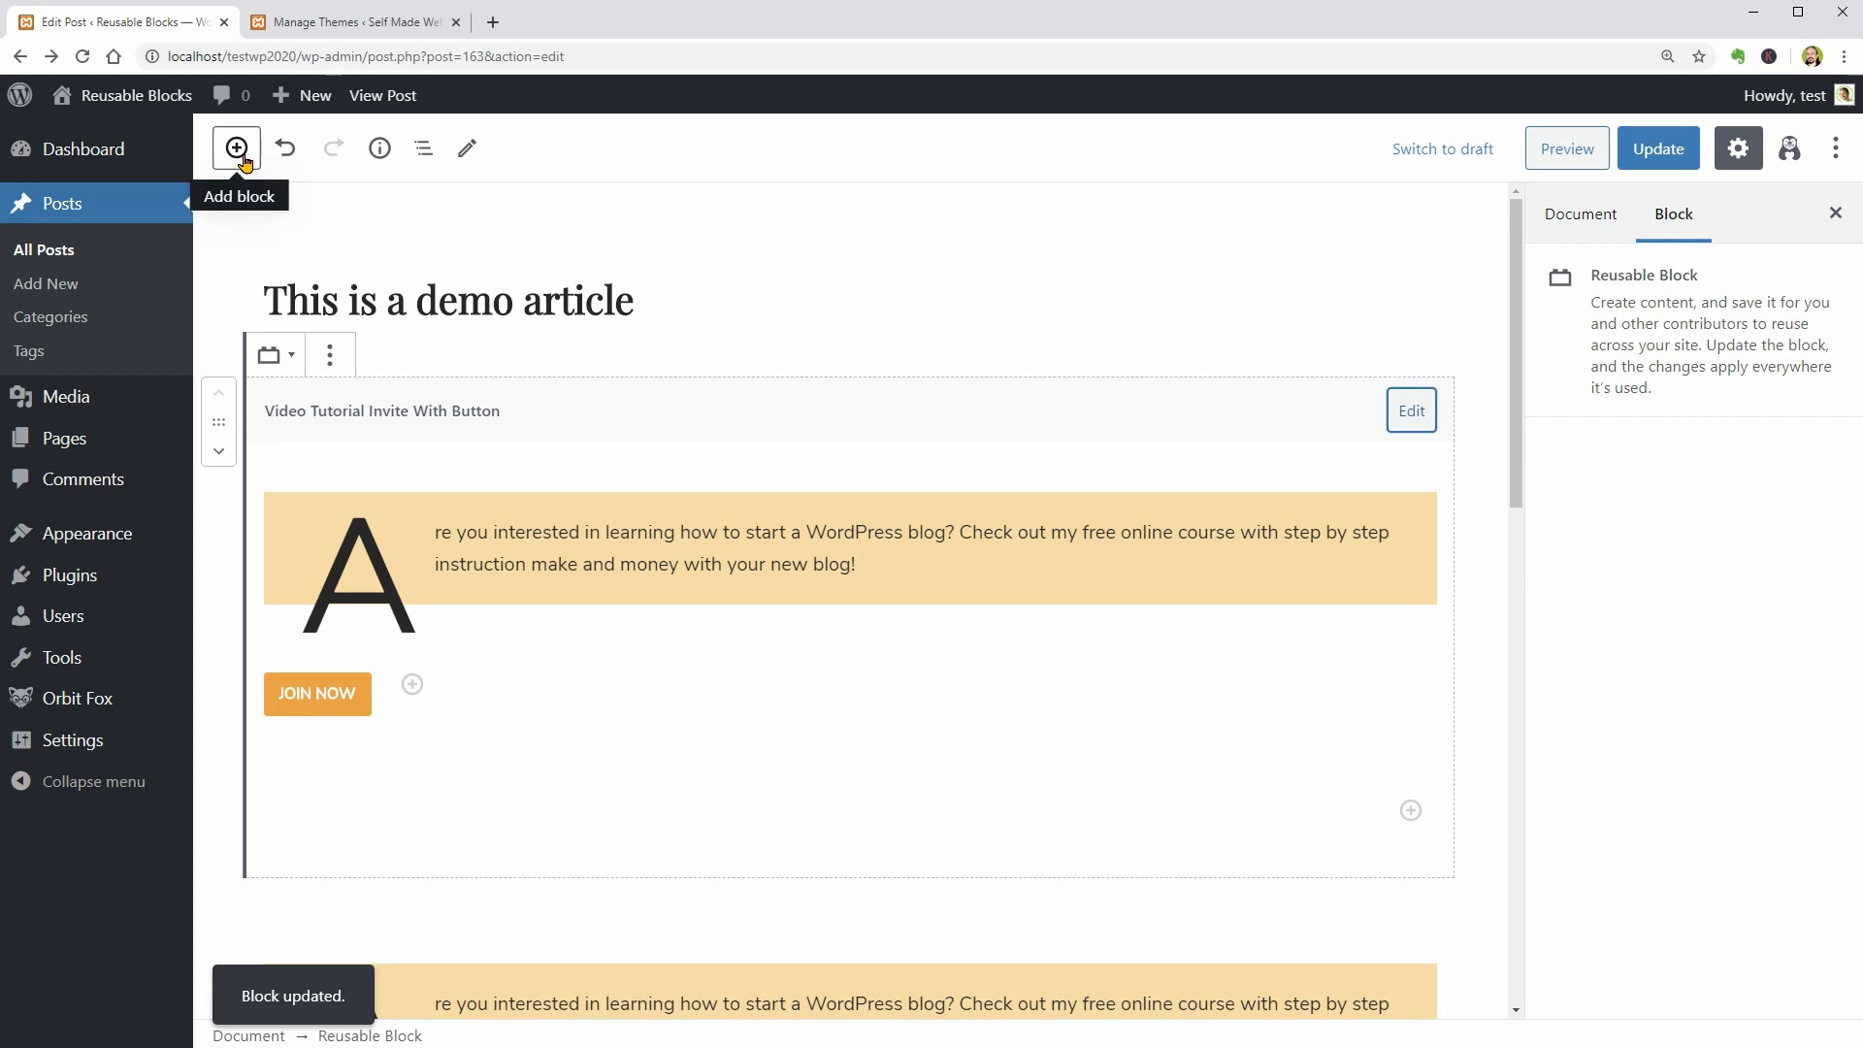
Expand the inserter's Reusable category and follow 'Manage all reusable blocks' to the leave-site warning
{"action": "left_click", "coordinate": [237, 149]}
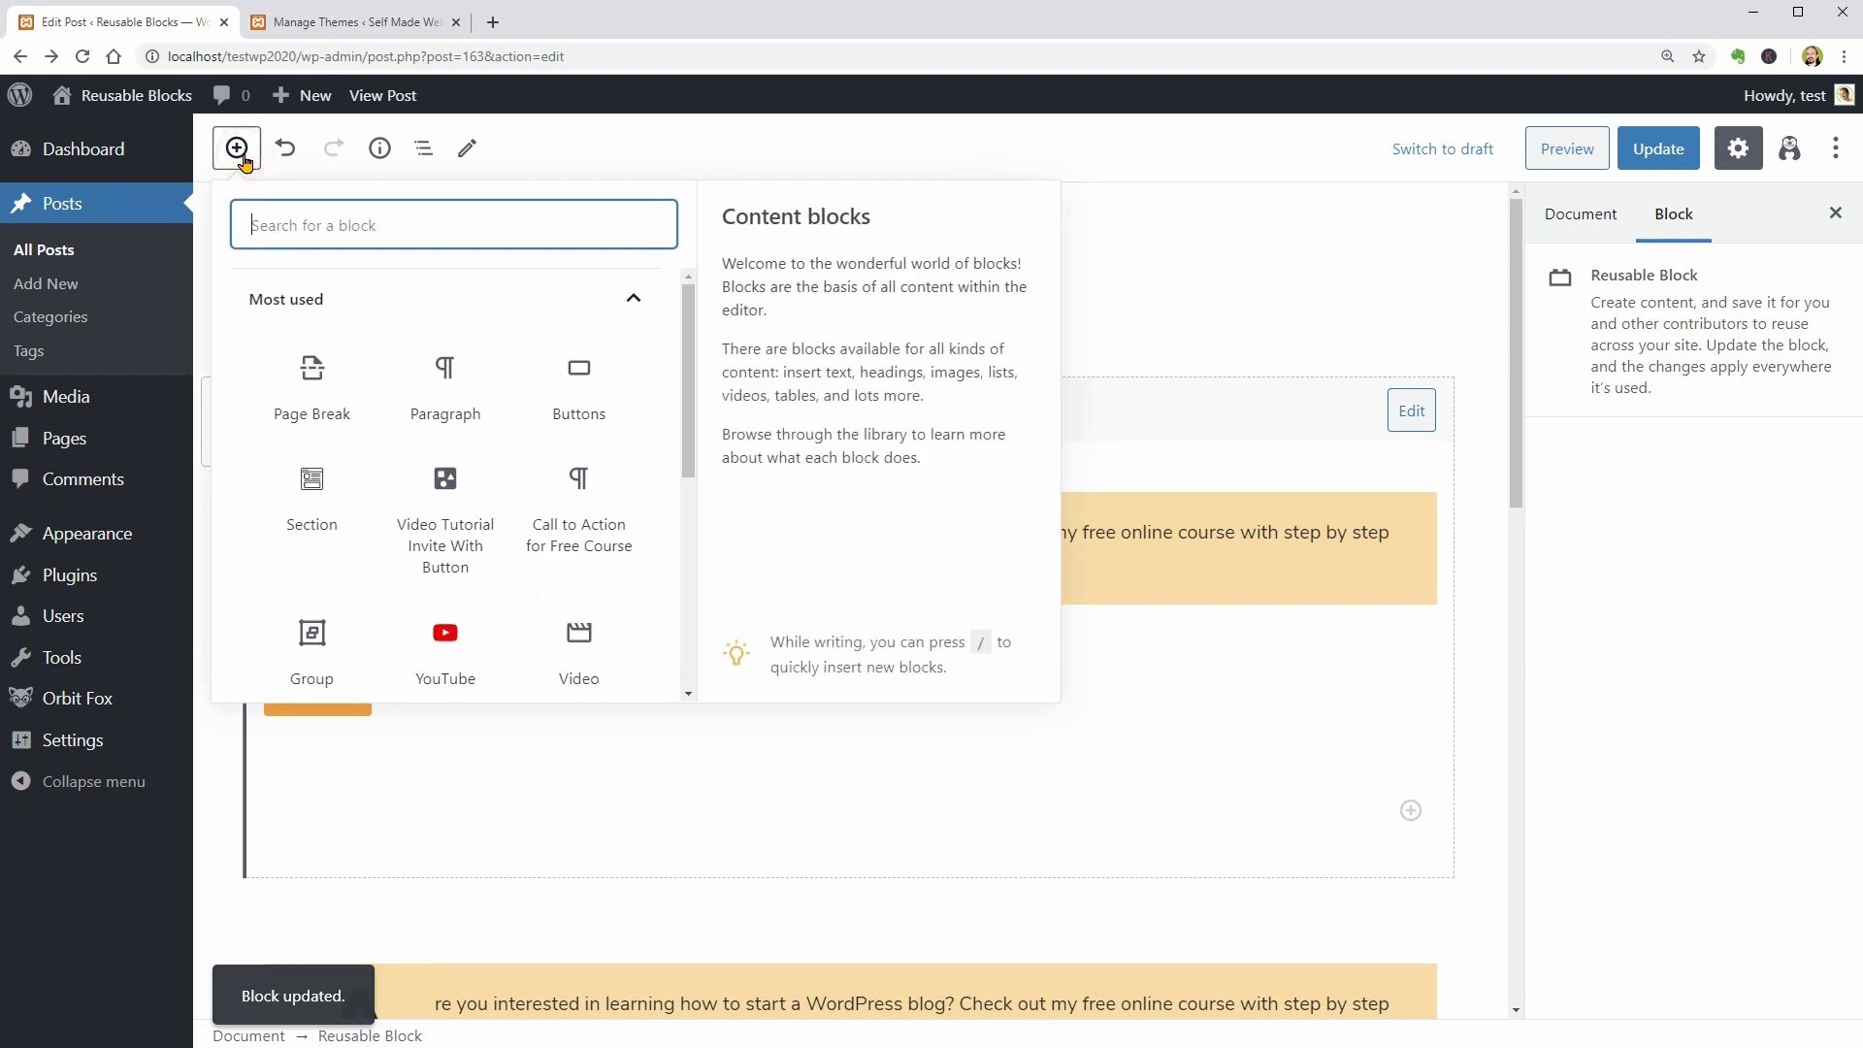
{"action": "left_click", "coordinate": [622, 316]}
{"action": "scroll", "coordinate": [633, 536], "scroll_direction": "down", "scroll_amount": 1}
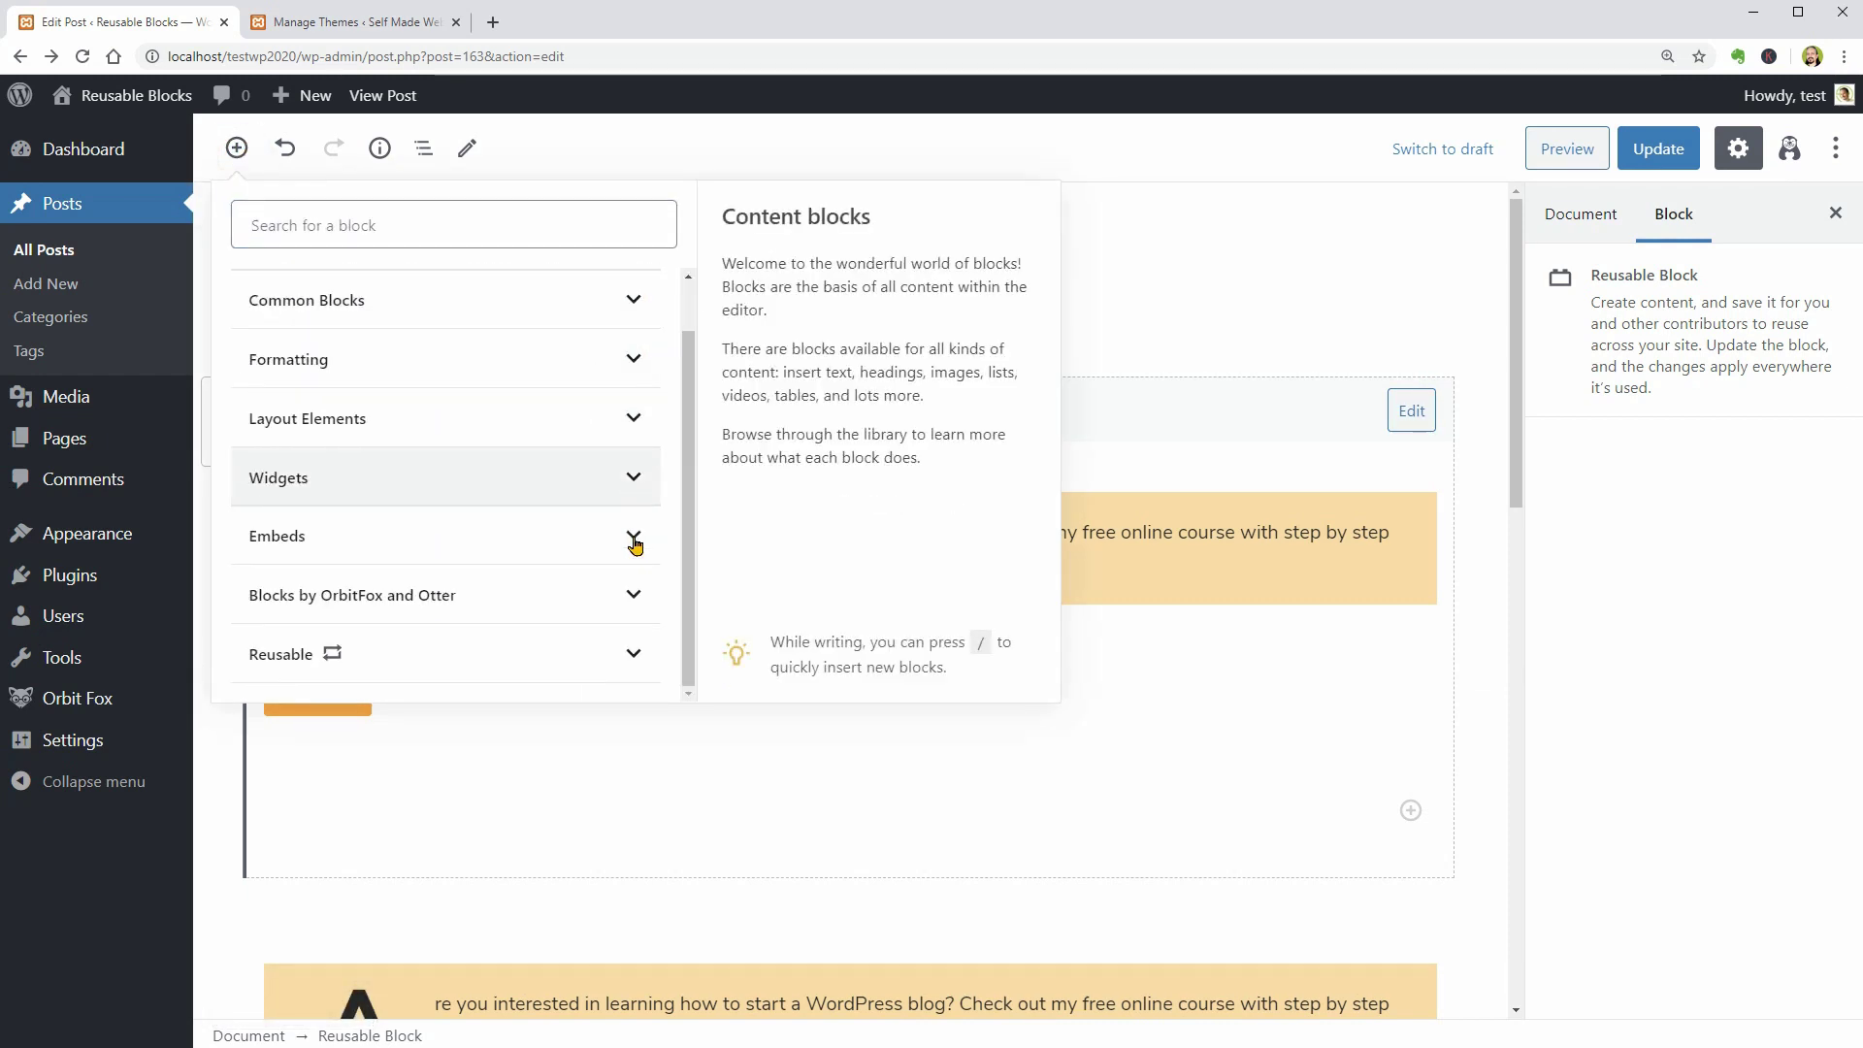
{"action": "left_click", "coordinate": [513, 661]}
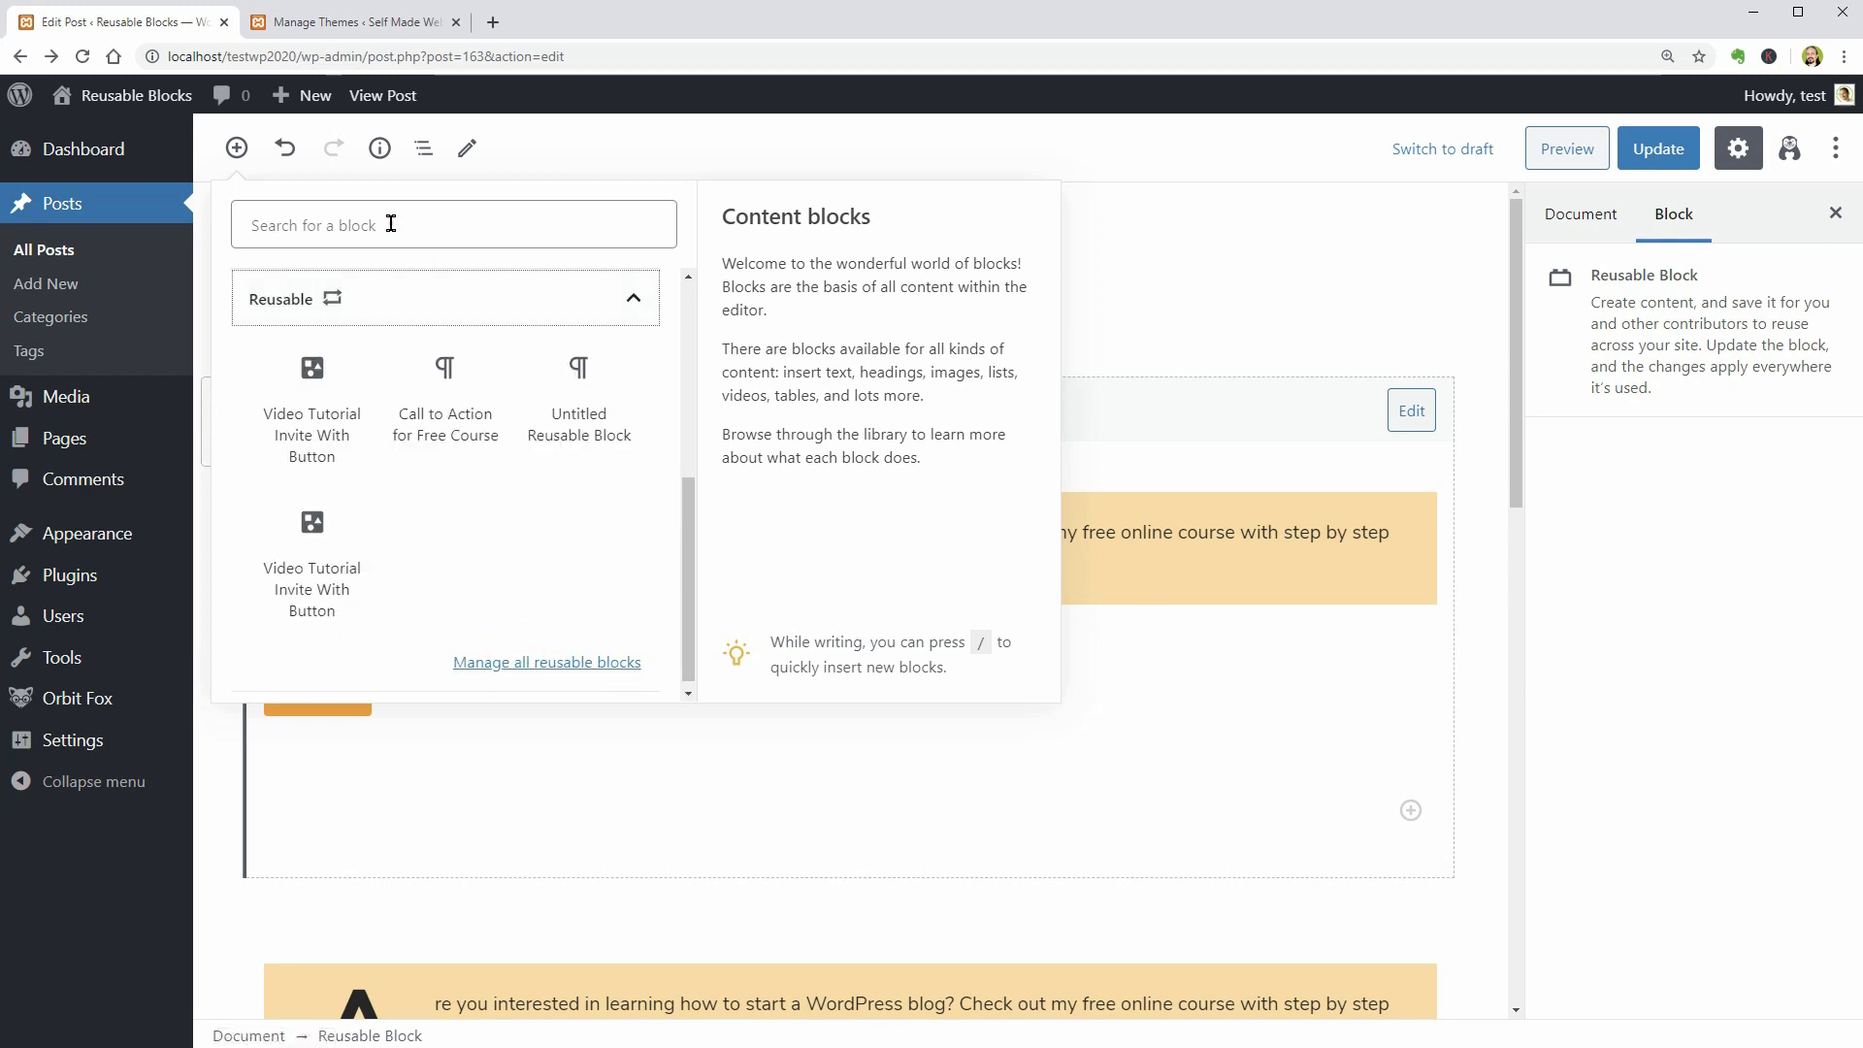
{"action": "type", "text": "reus"}
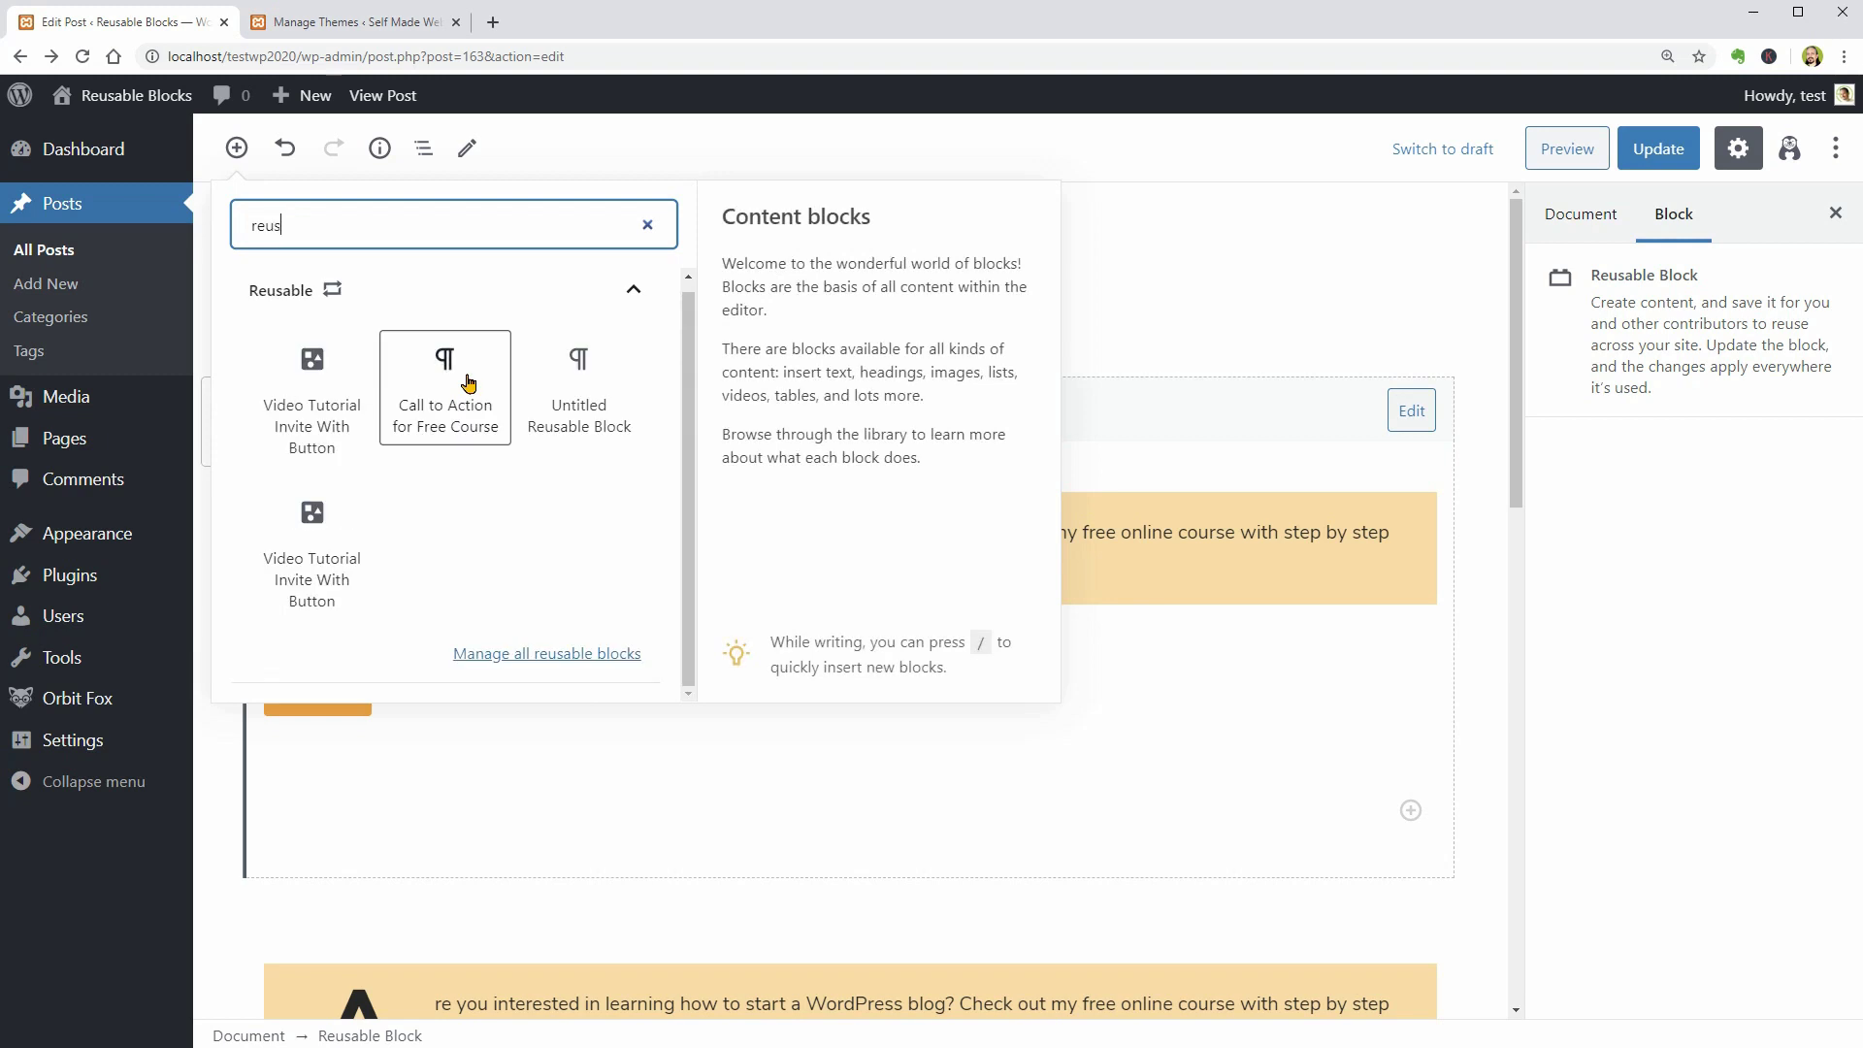
{"action": "left_click", "coordinate": [544, 660]}
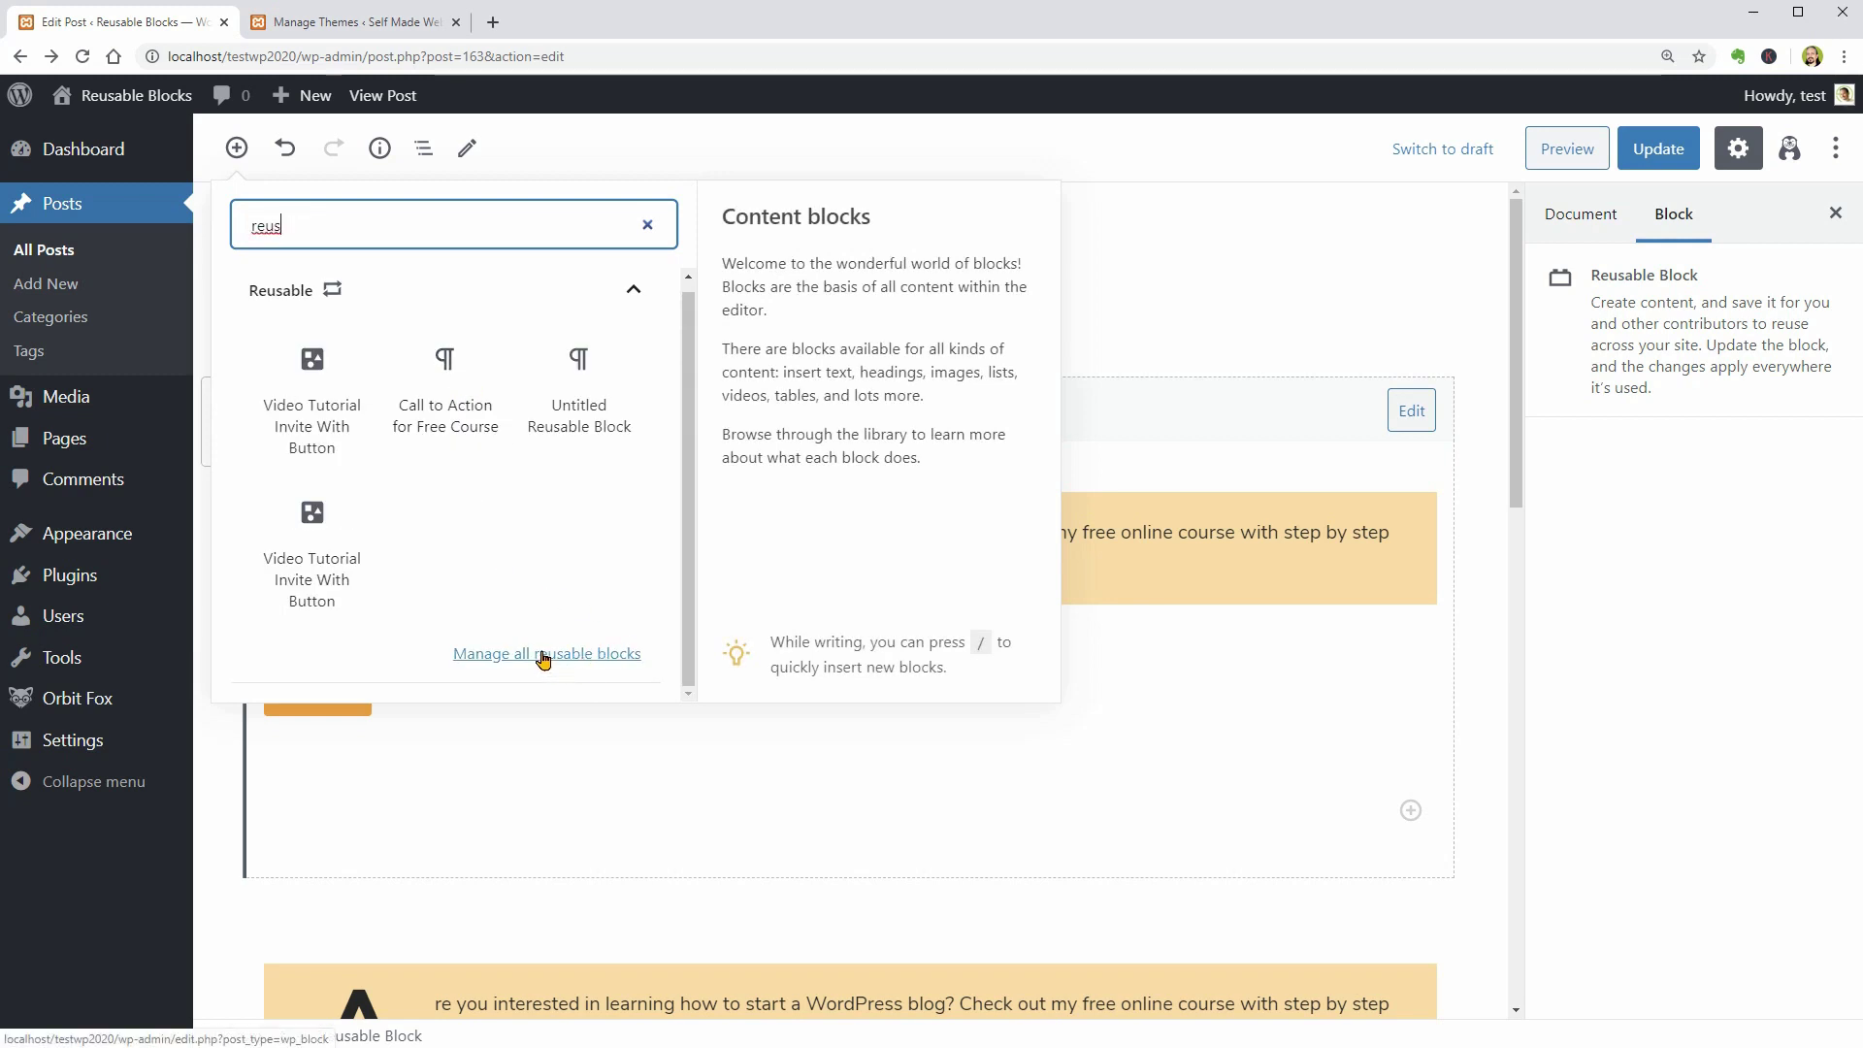
{"action": "left_click", "coordinate": [542, 655]}
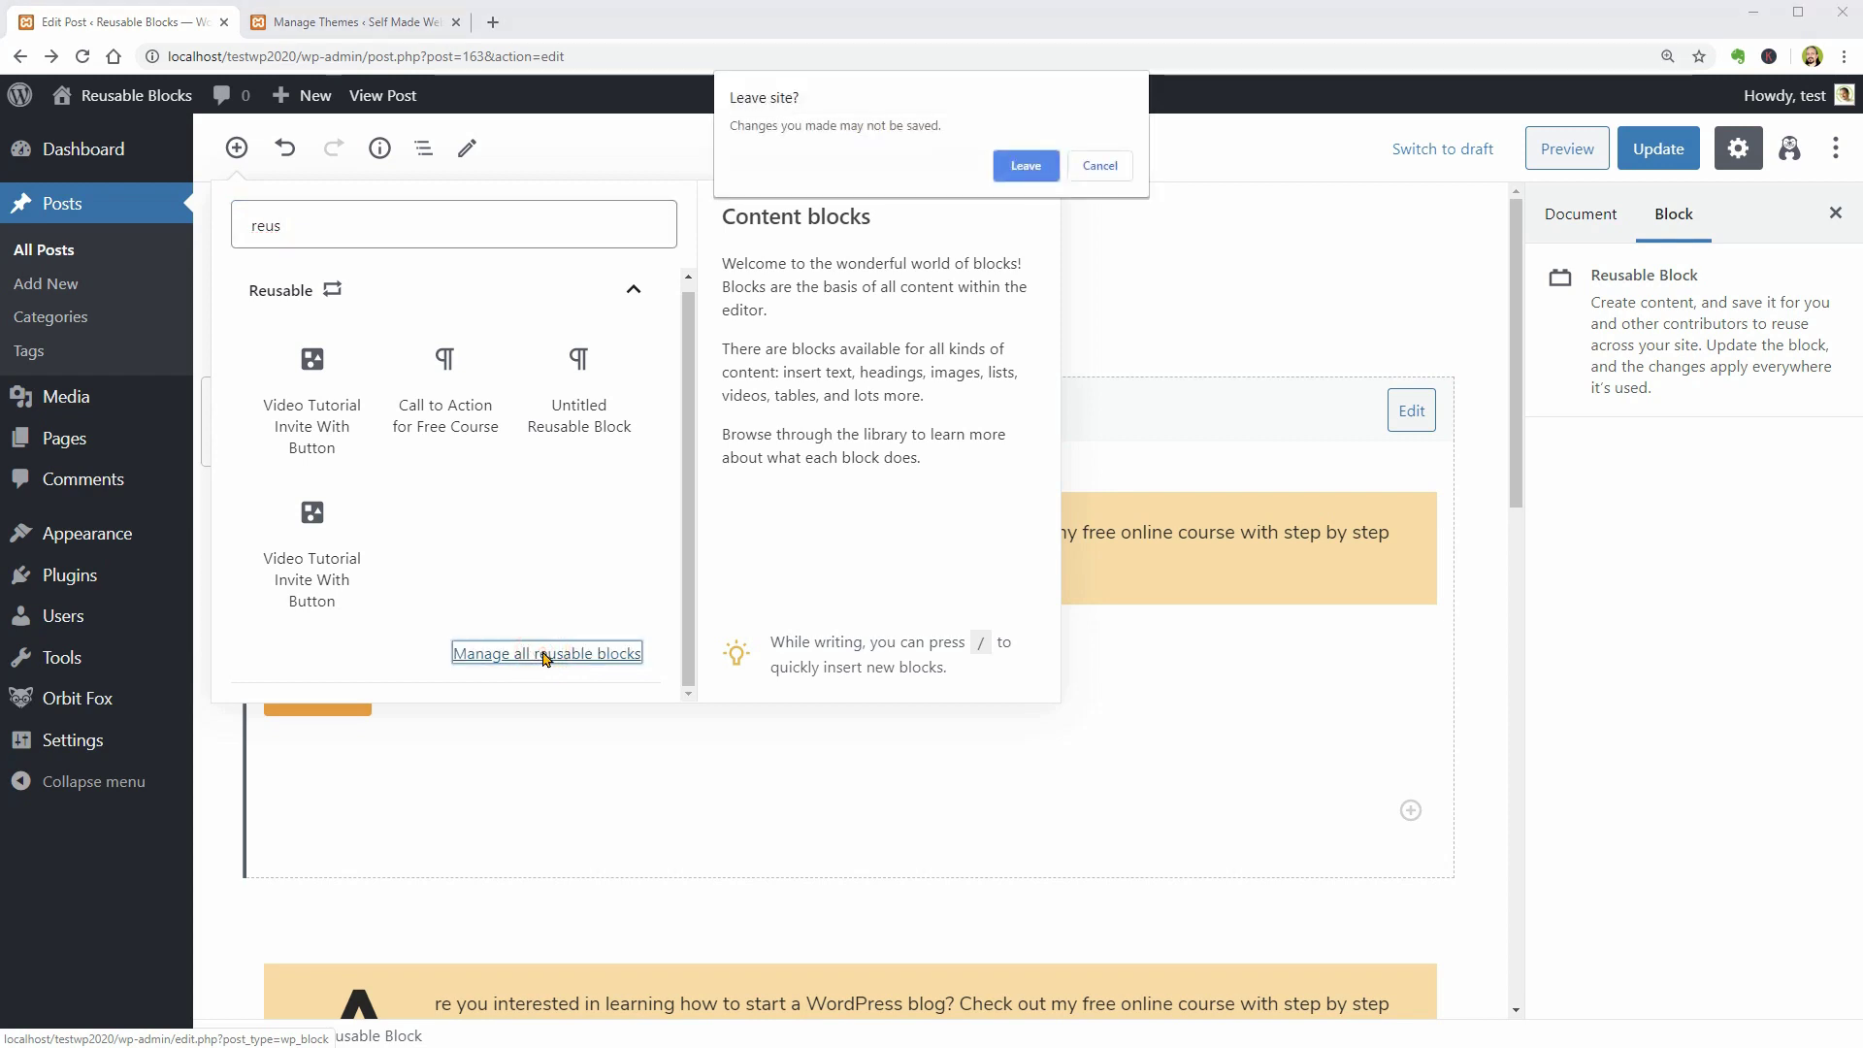
Leave the post and open the newest 'Video Tutorial Invite With Button' block for editing
{"action": "left_click", "coordinate": [1026, 166]}
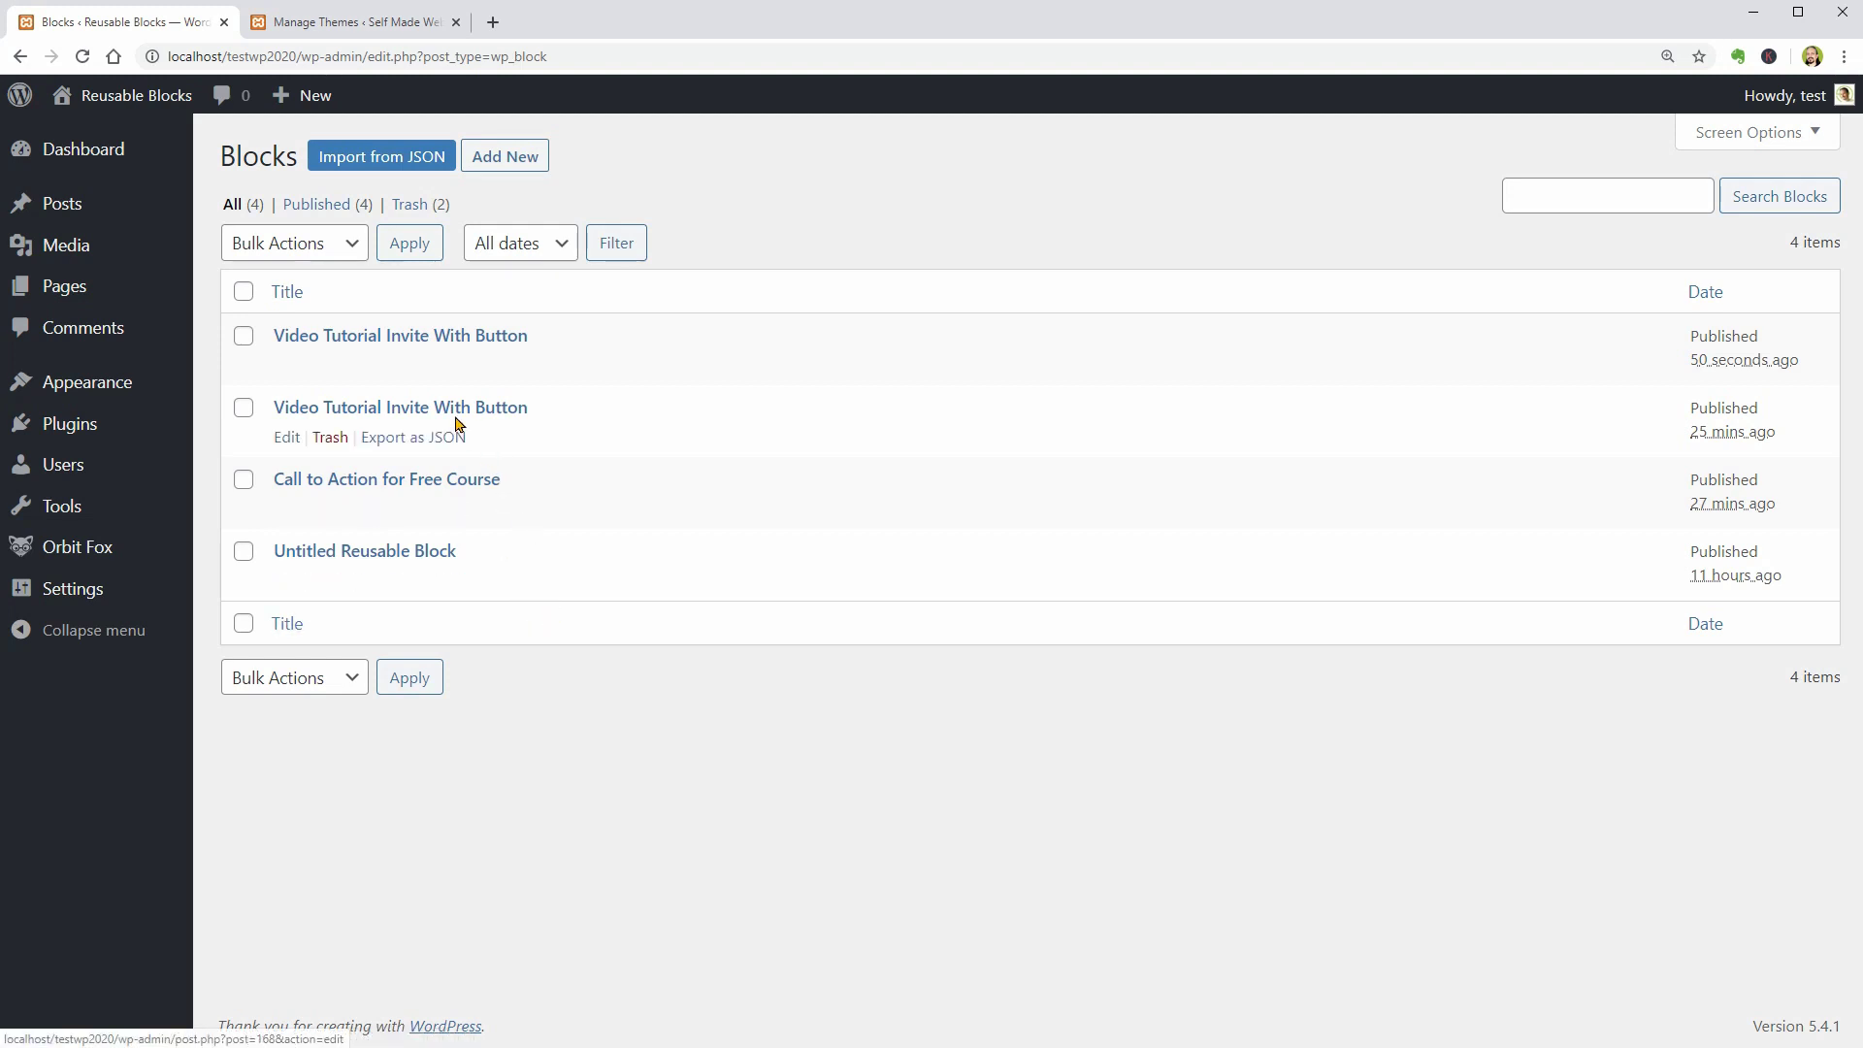
{"action": "left_click", "coordinate": [290, 367]}
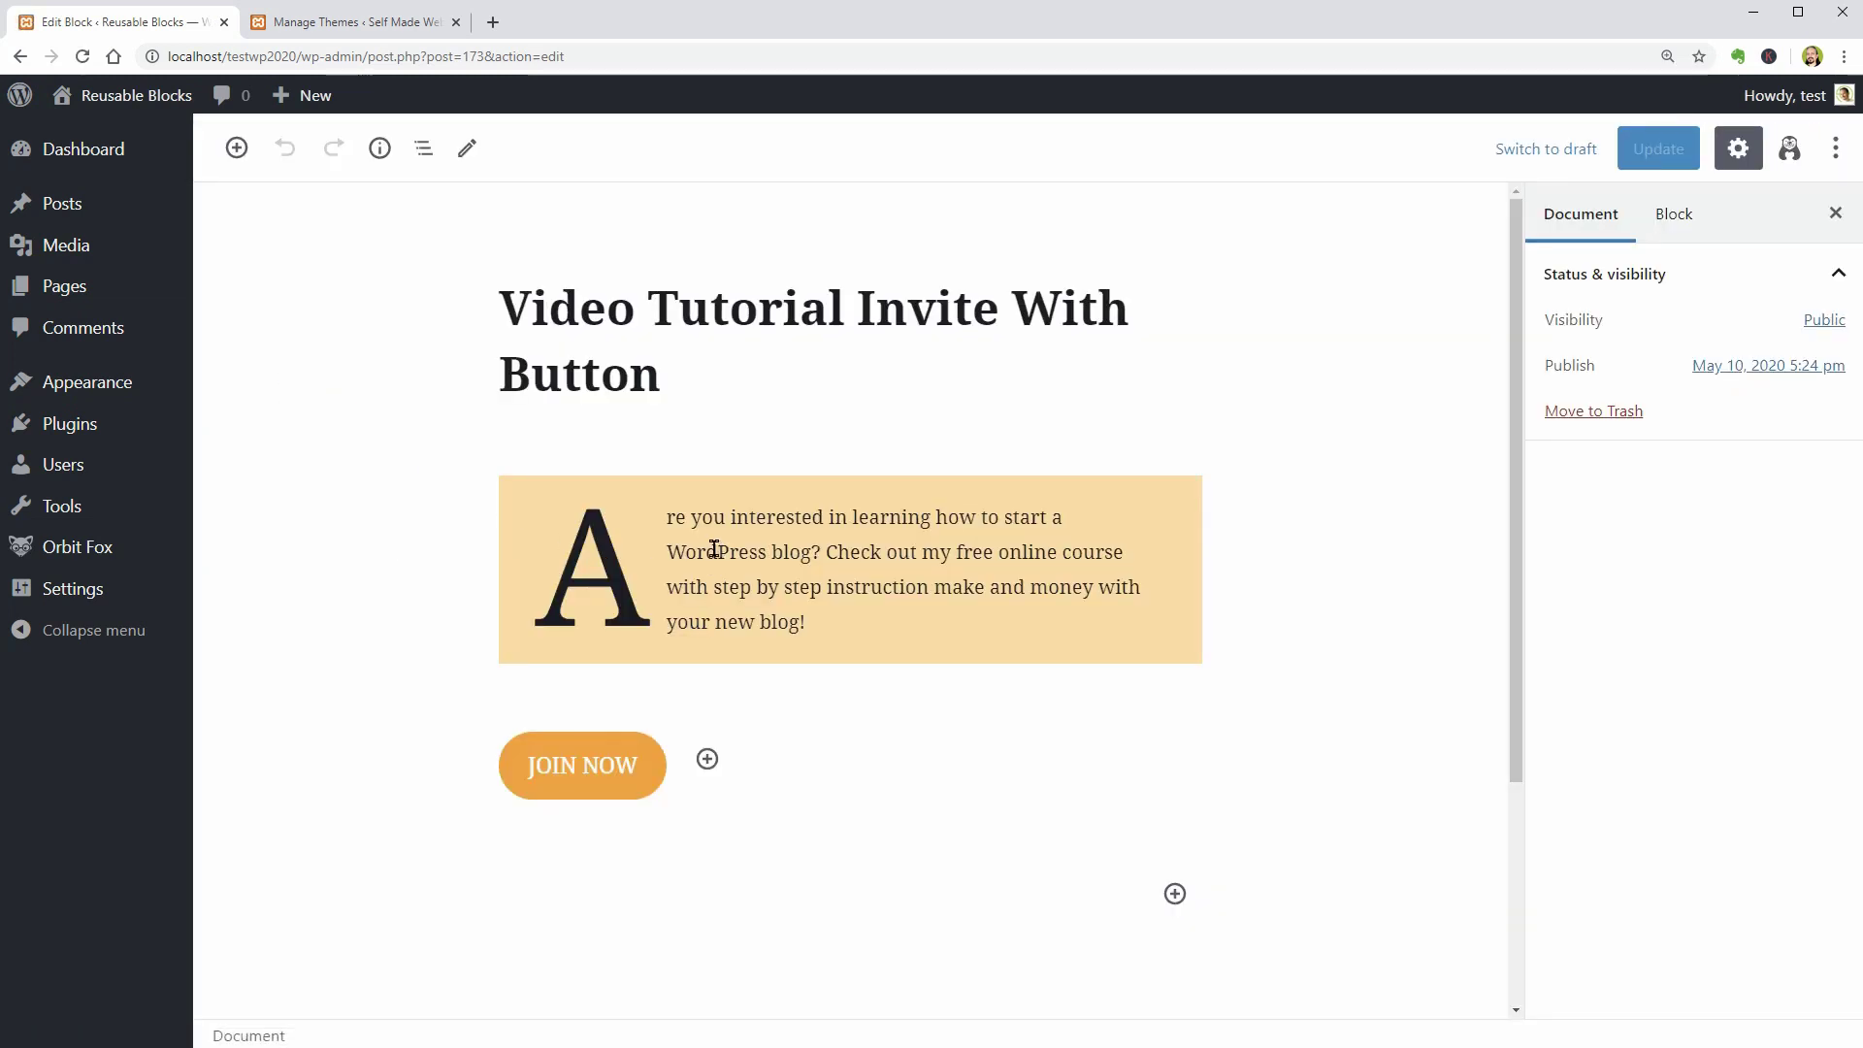
Split the callout paragraph before 'Check', undo it, and go back to the reusable blocks list
{"action": "left_click", "coordinate": [713, 549]}
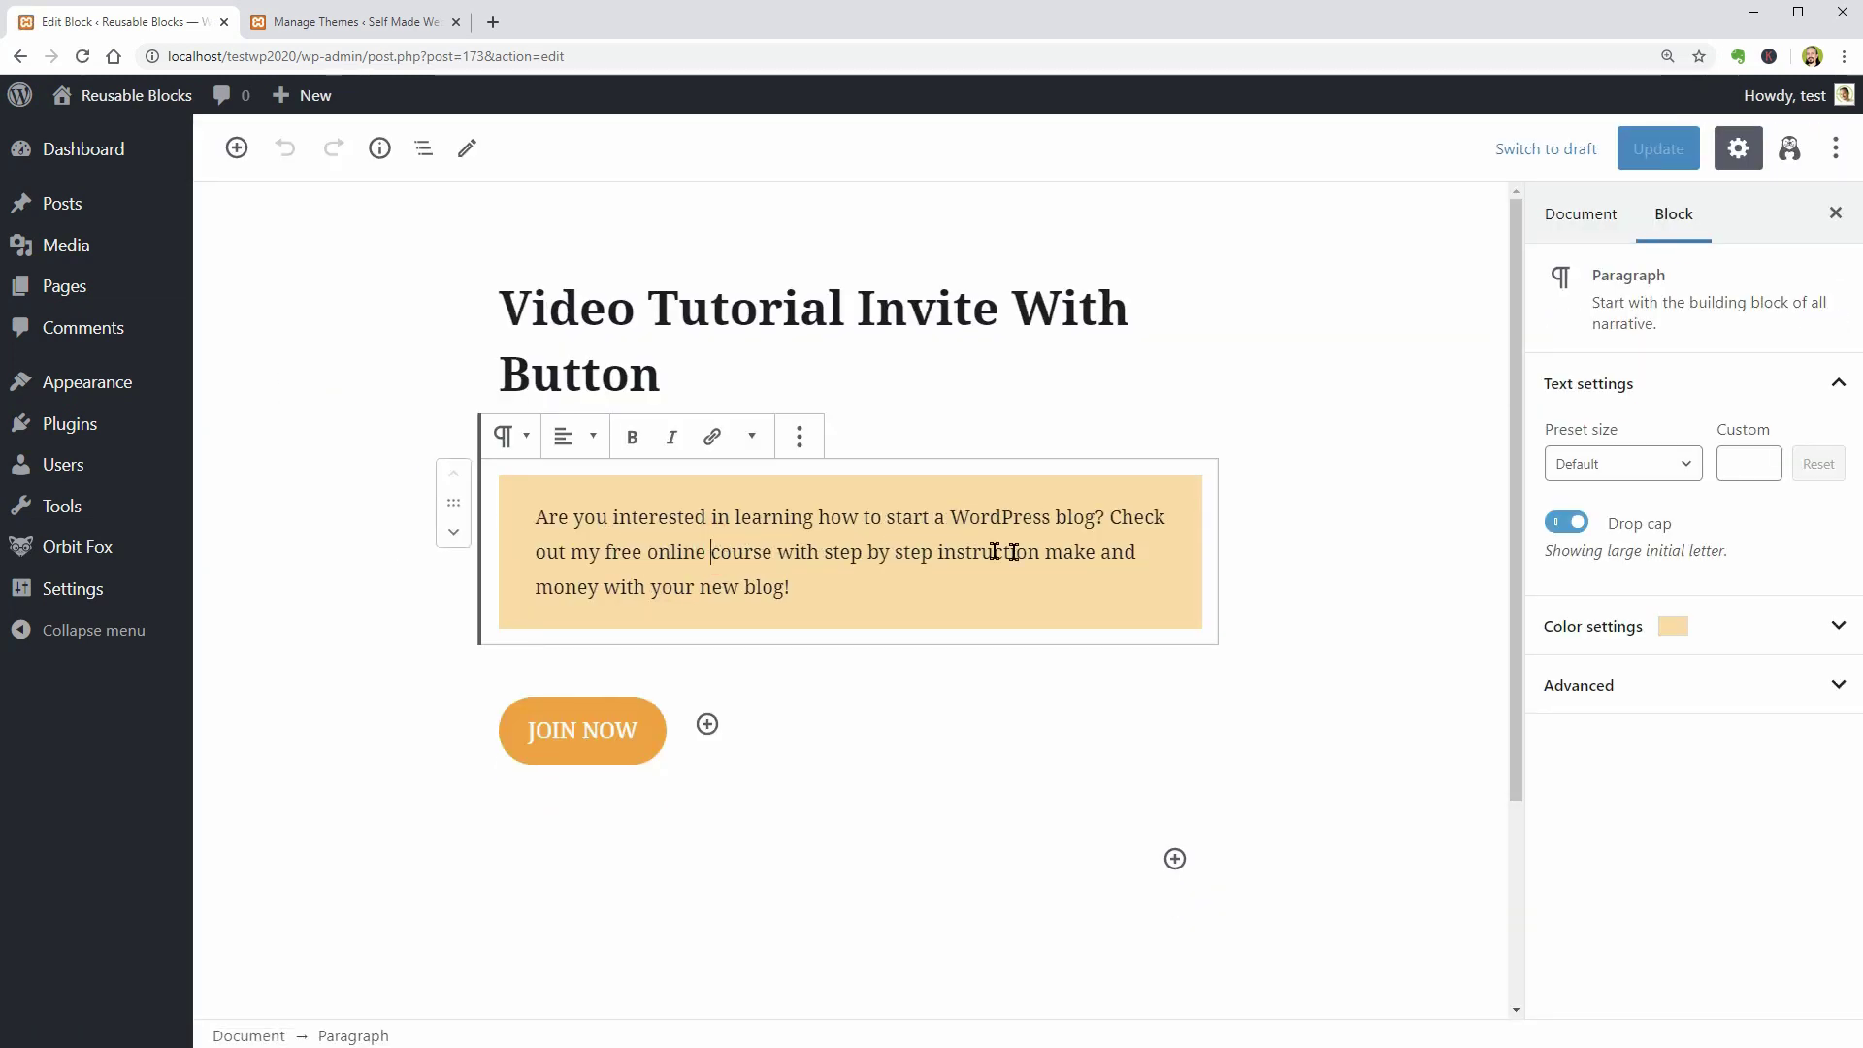
{"action": "left_click", "coordinate": [1114, 519]}
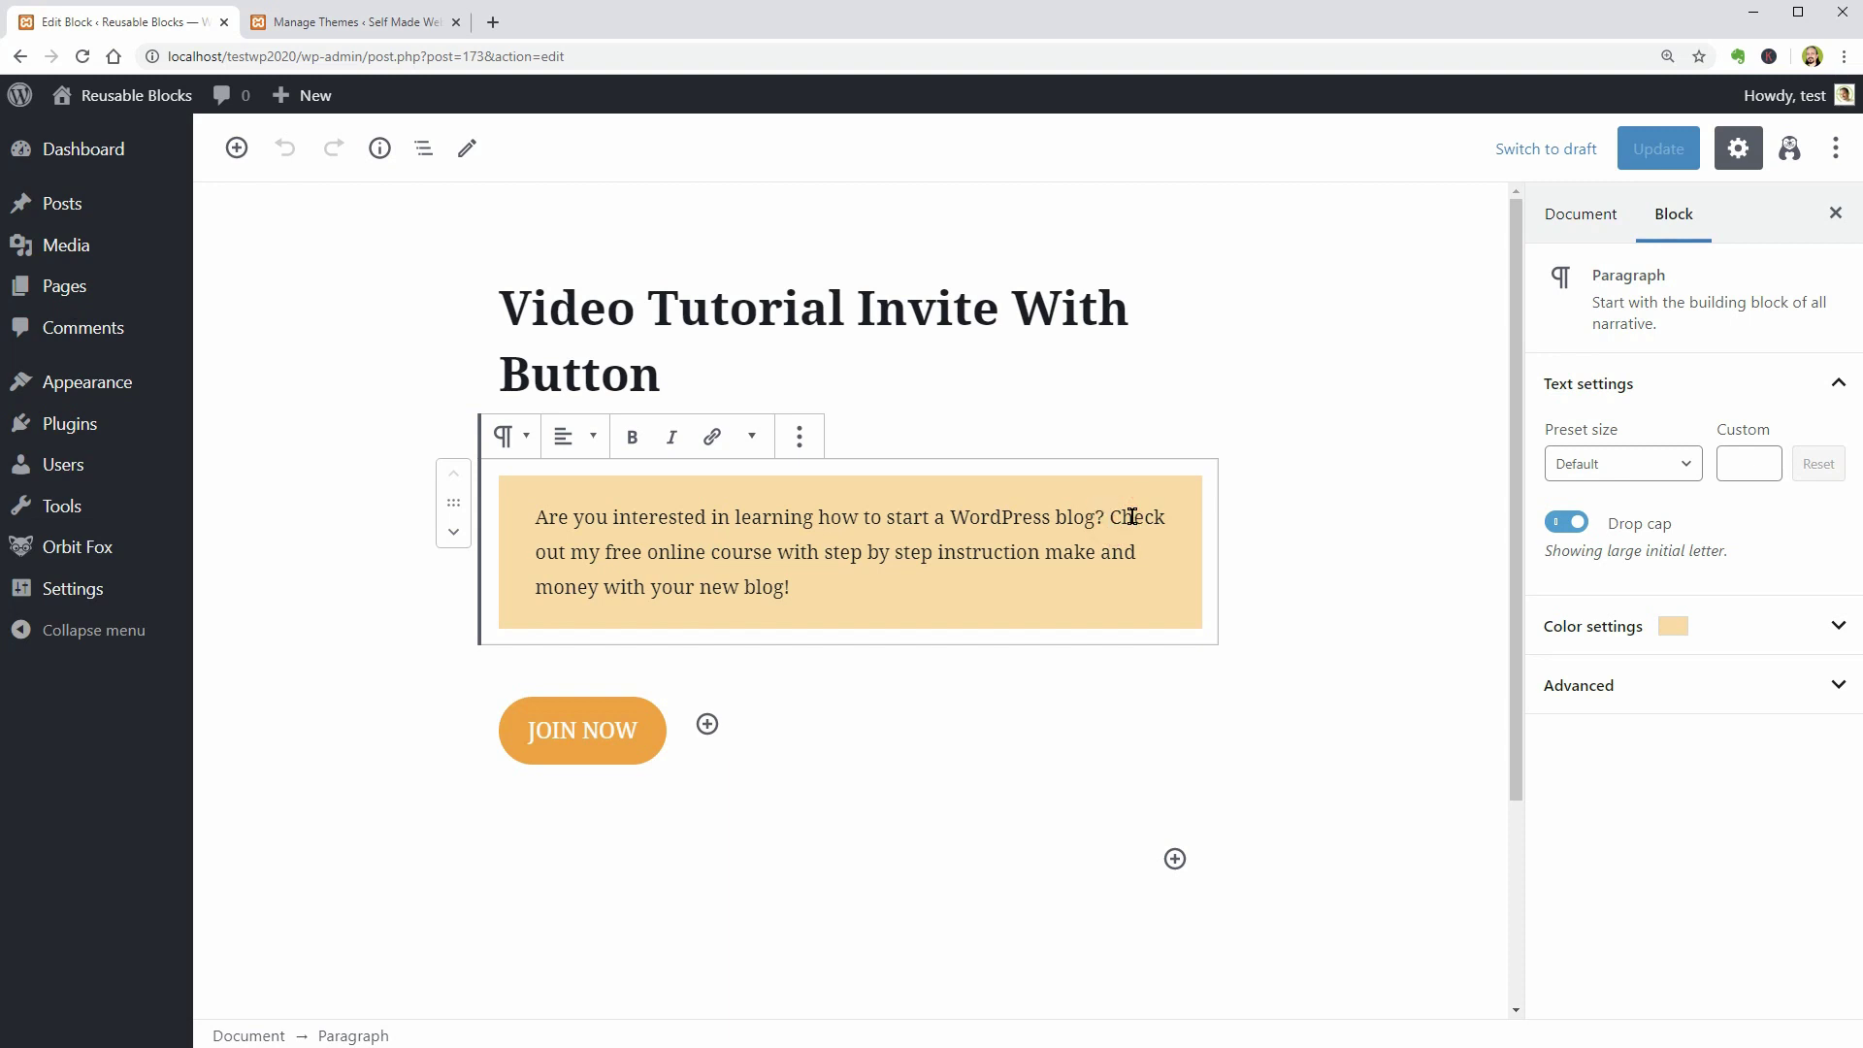
{"action": "key", "text": "Return"}
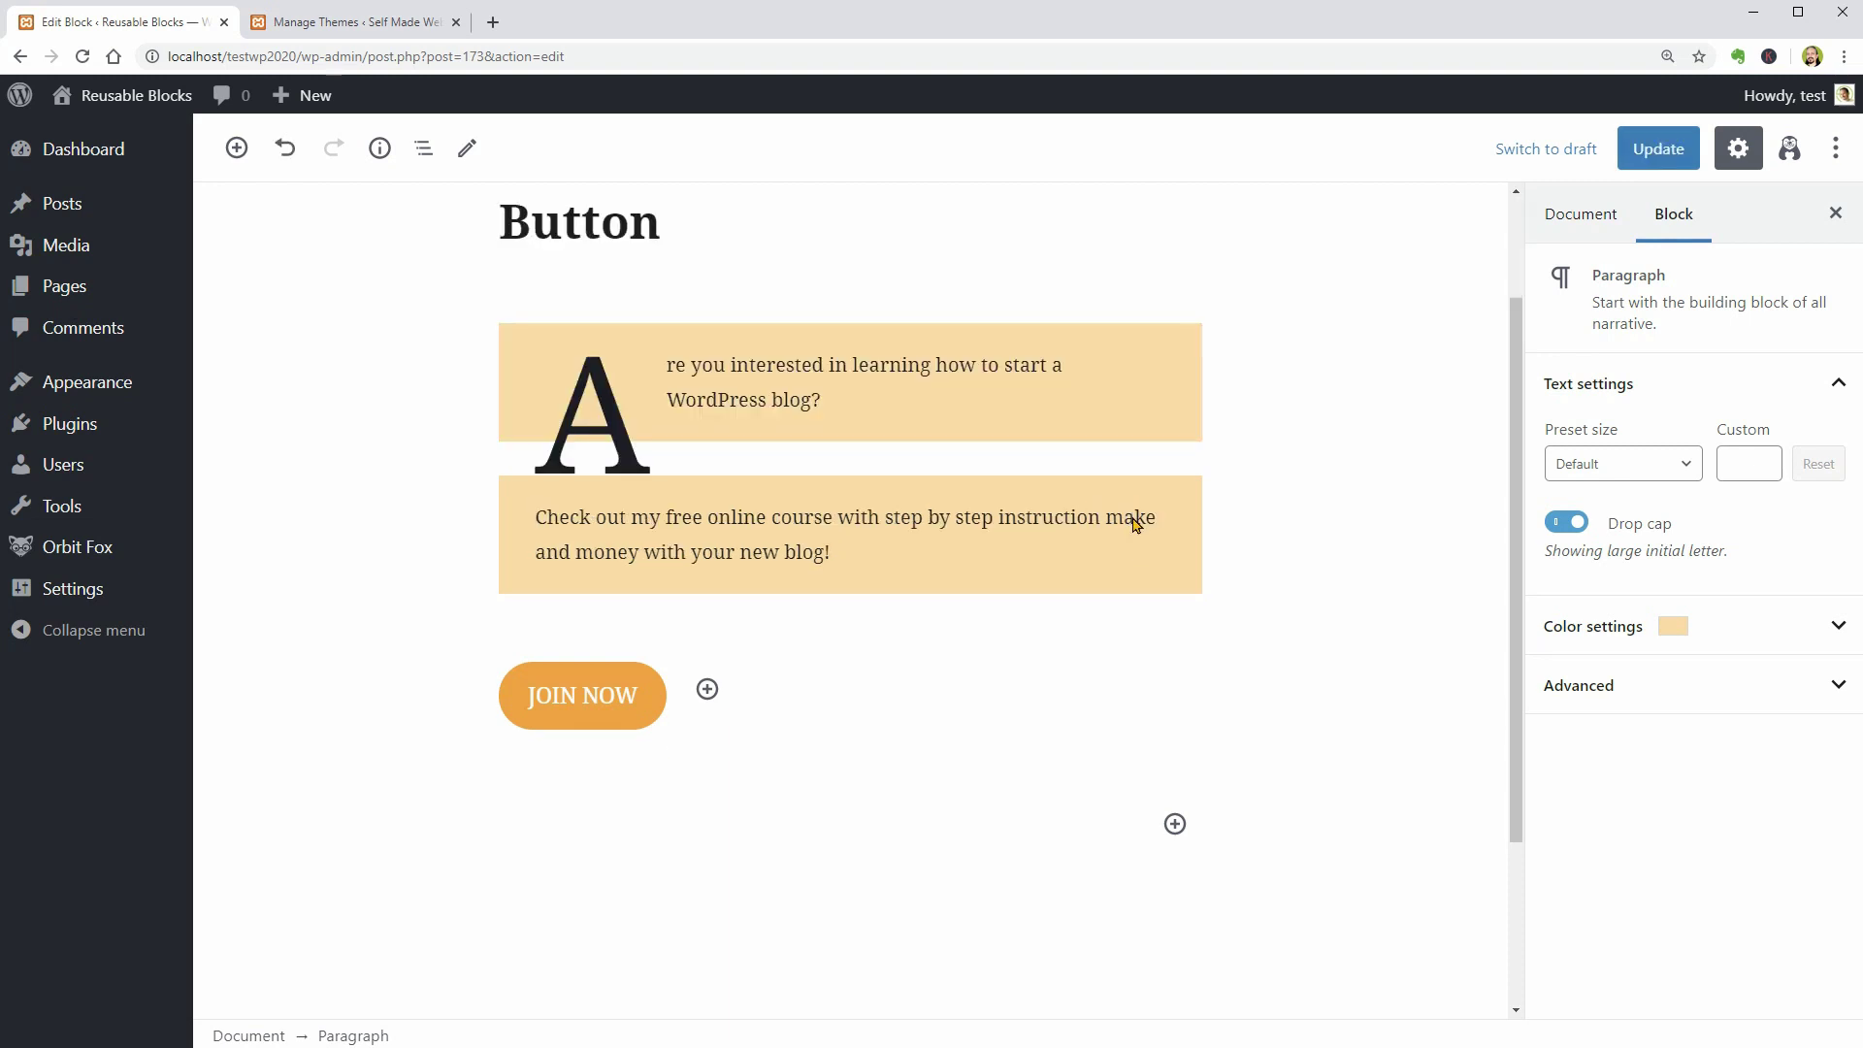
{"action": "key", "text": "ctrl+z"}
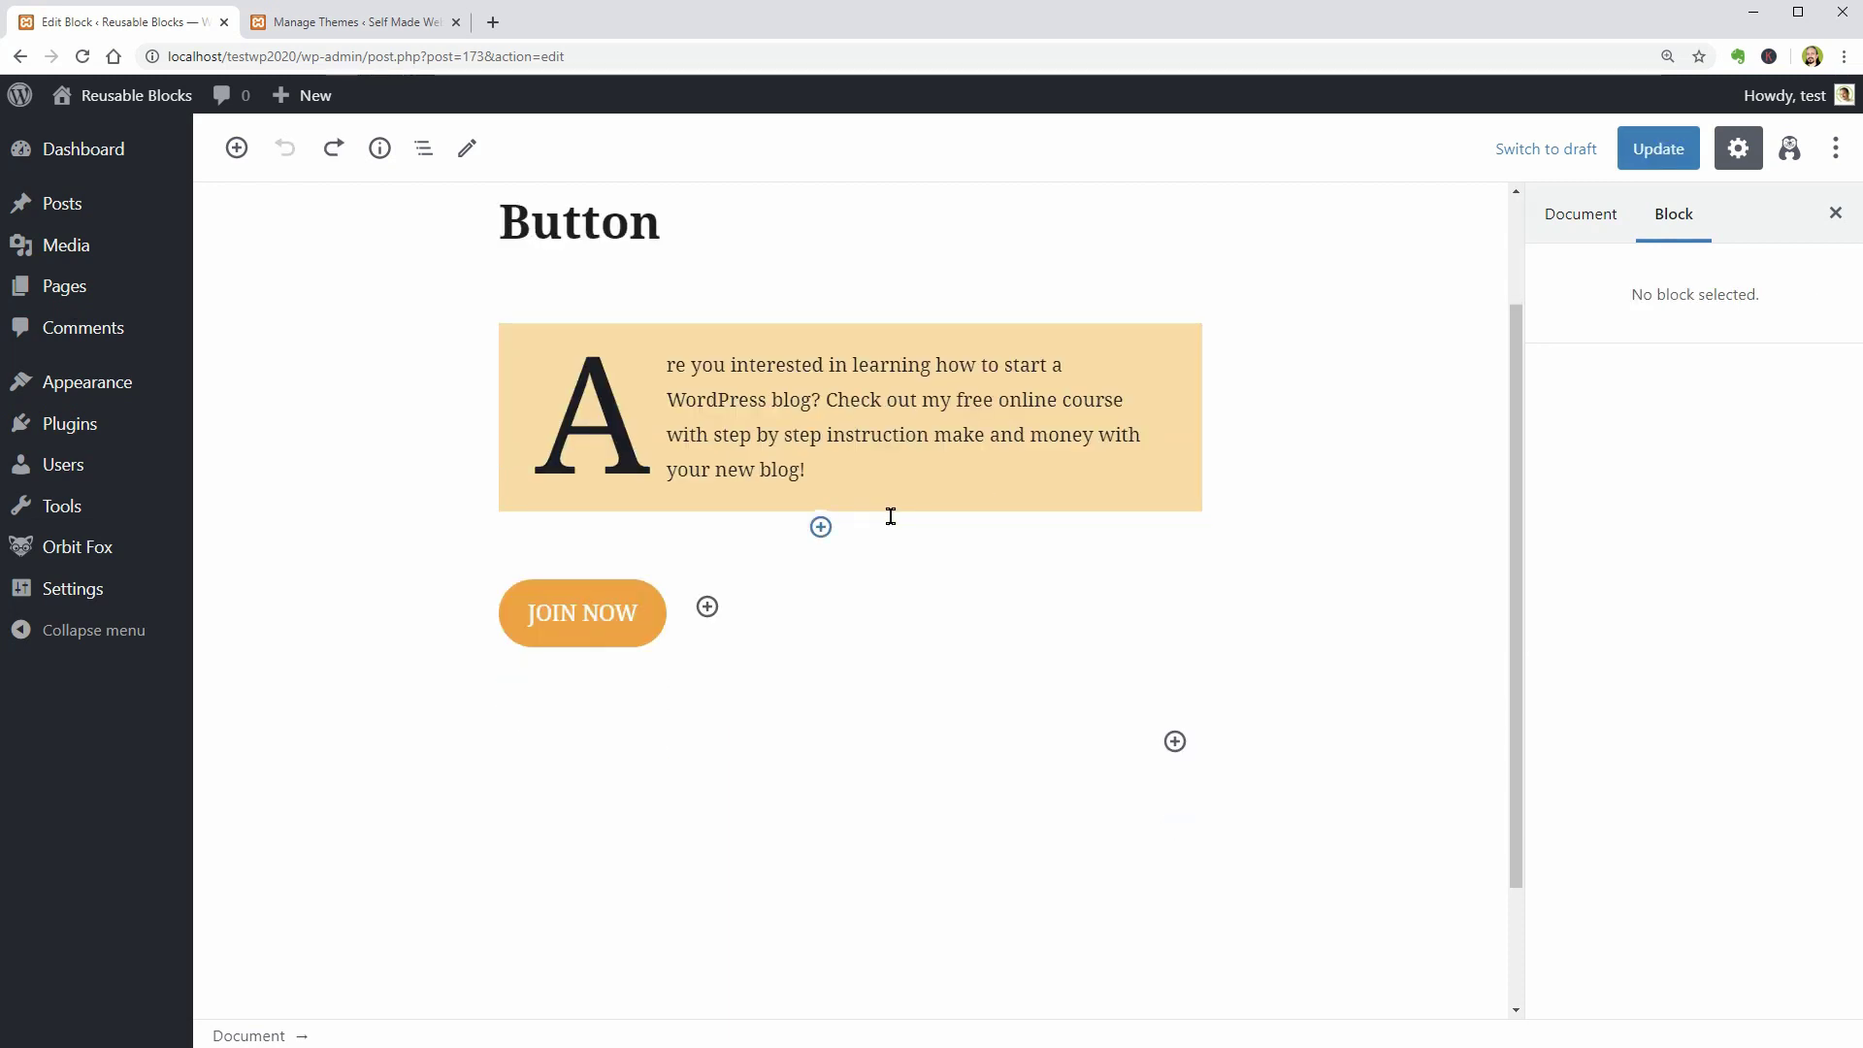
{"action": "left_click", "coordinate": [23, 56]}
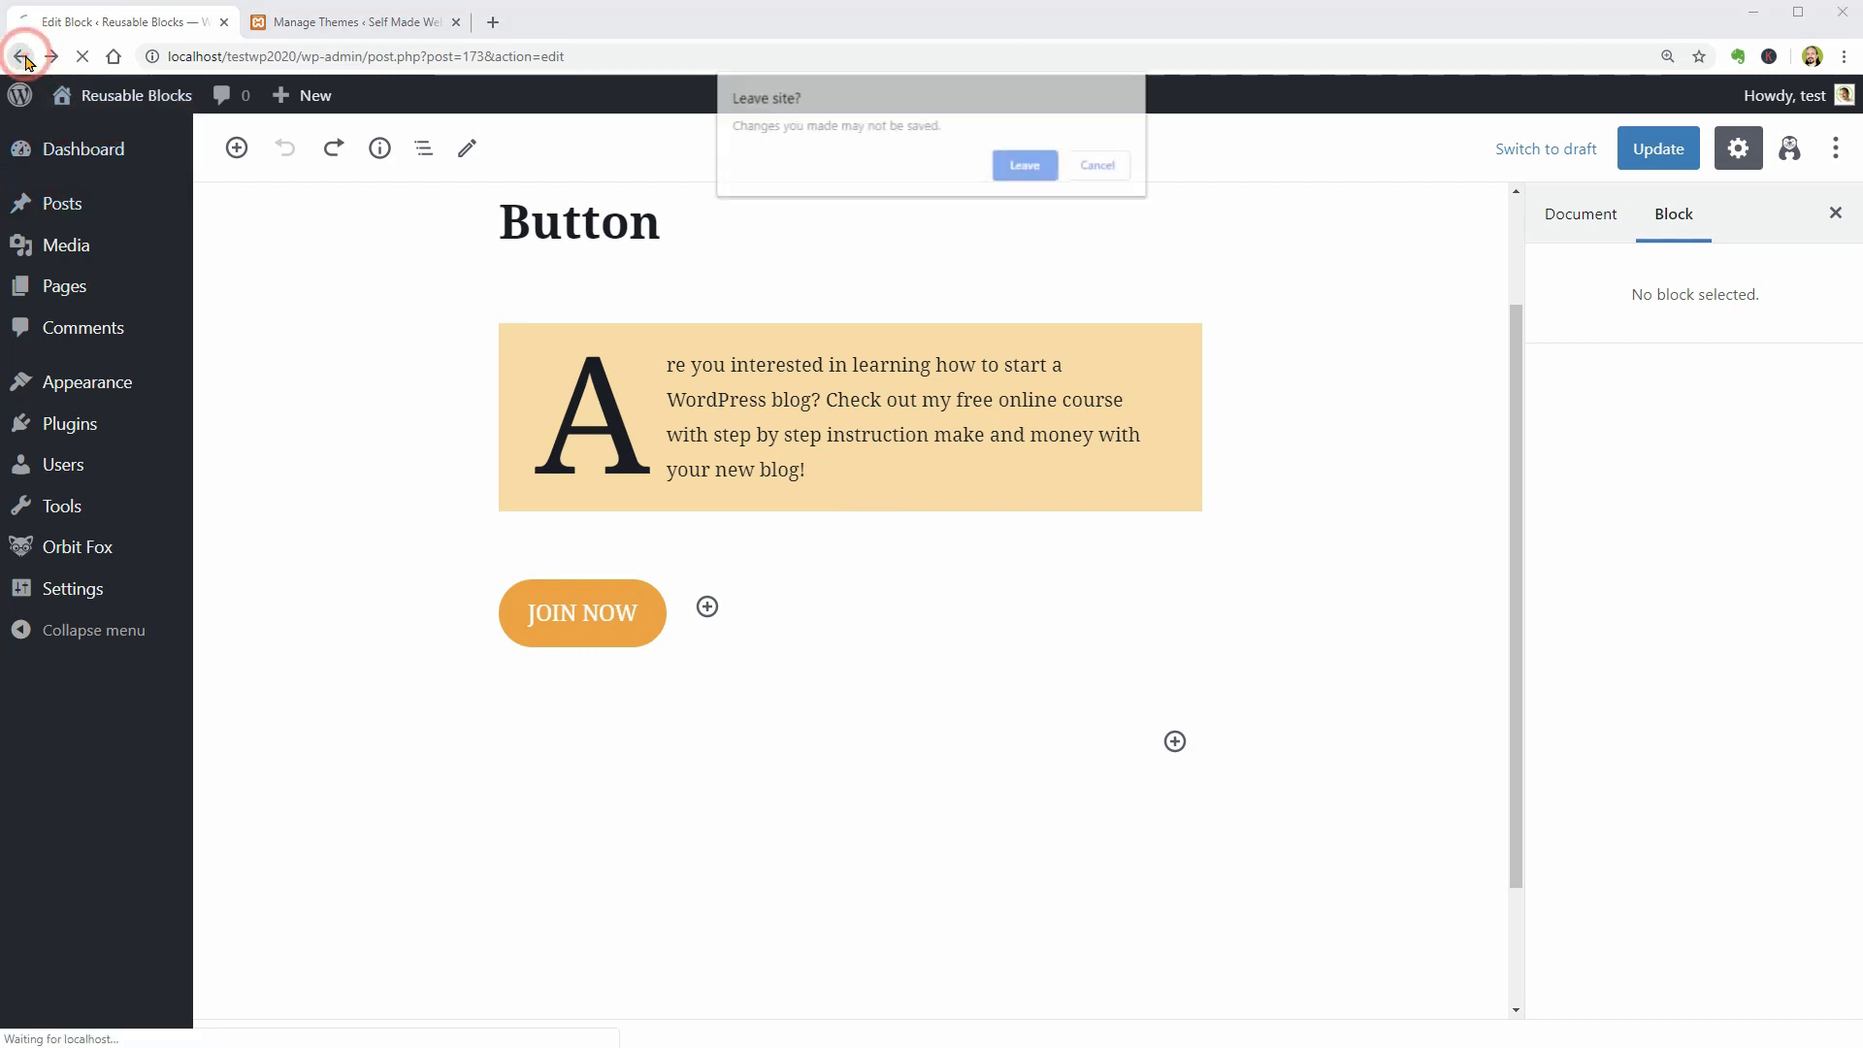
{"action": "left_click", "coordinate": [1027, 166]}
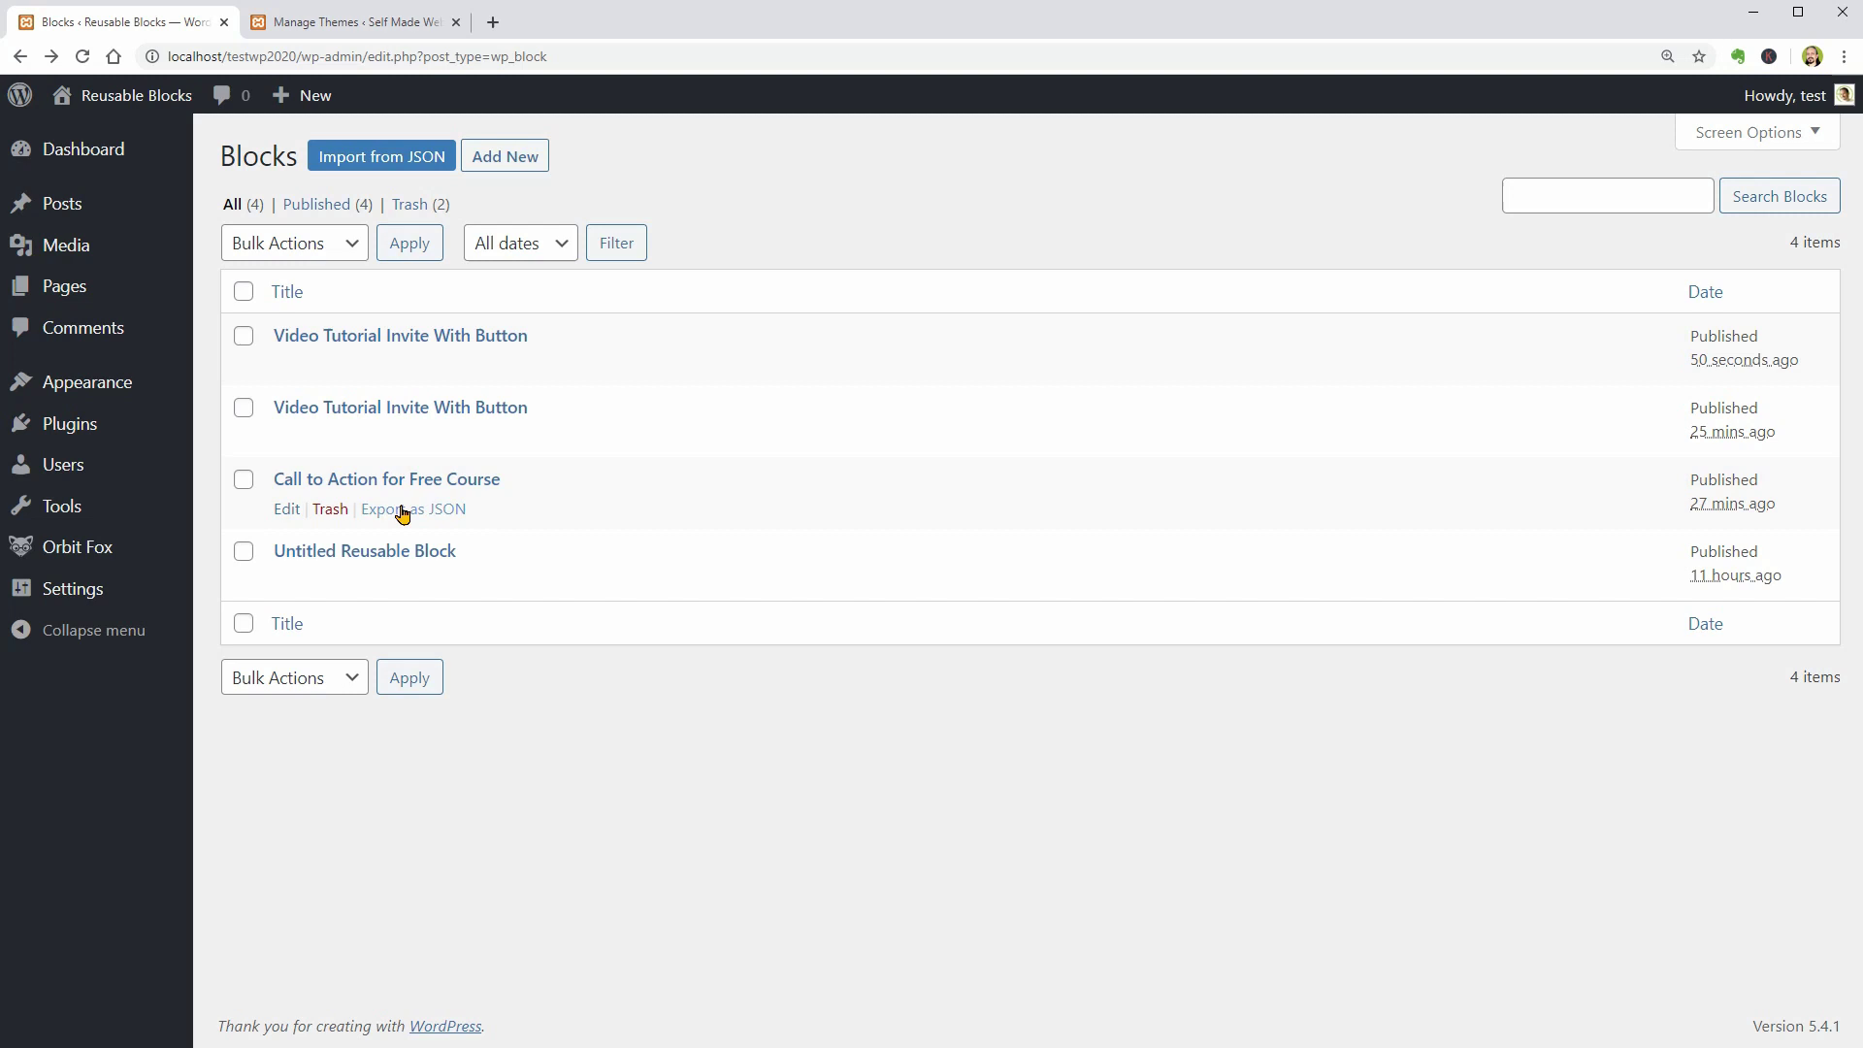
Export 'Call to Action for Free Course' as JSON and switch to the other site's Themes page
{"action": "left_click", "coordinate": [428, 513]}
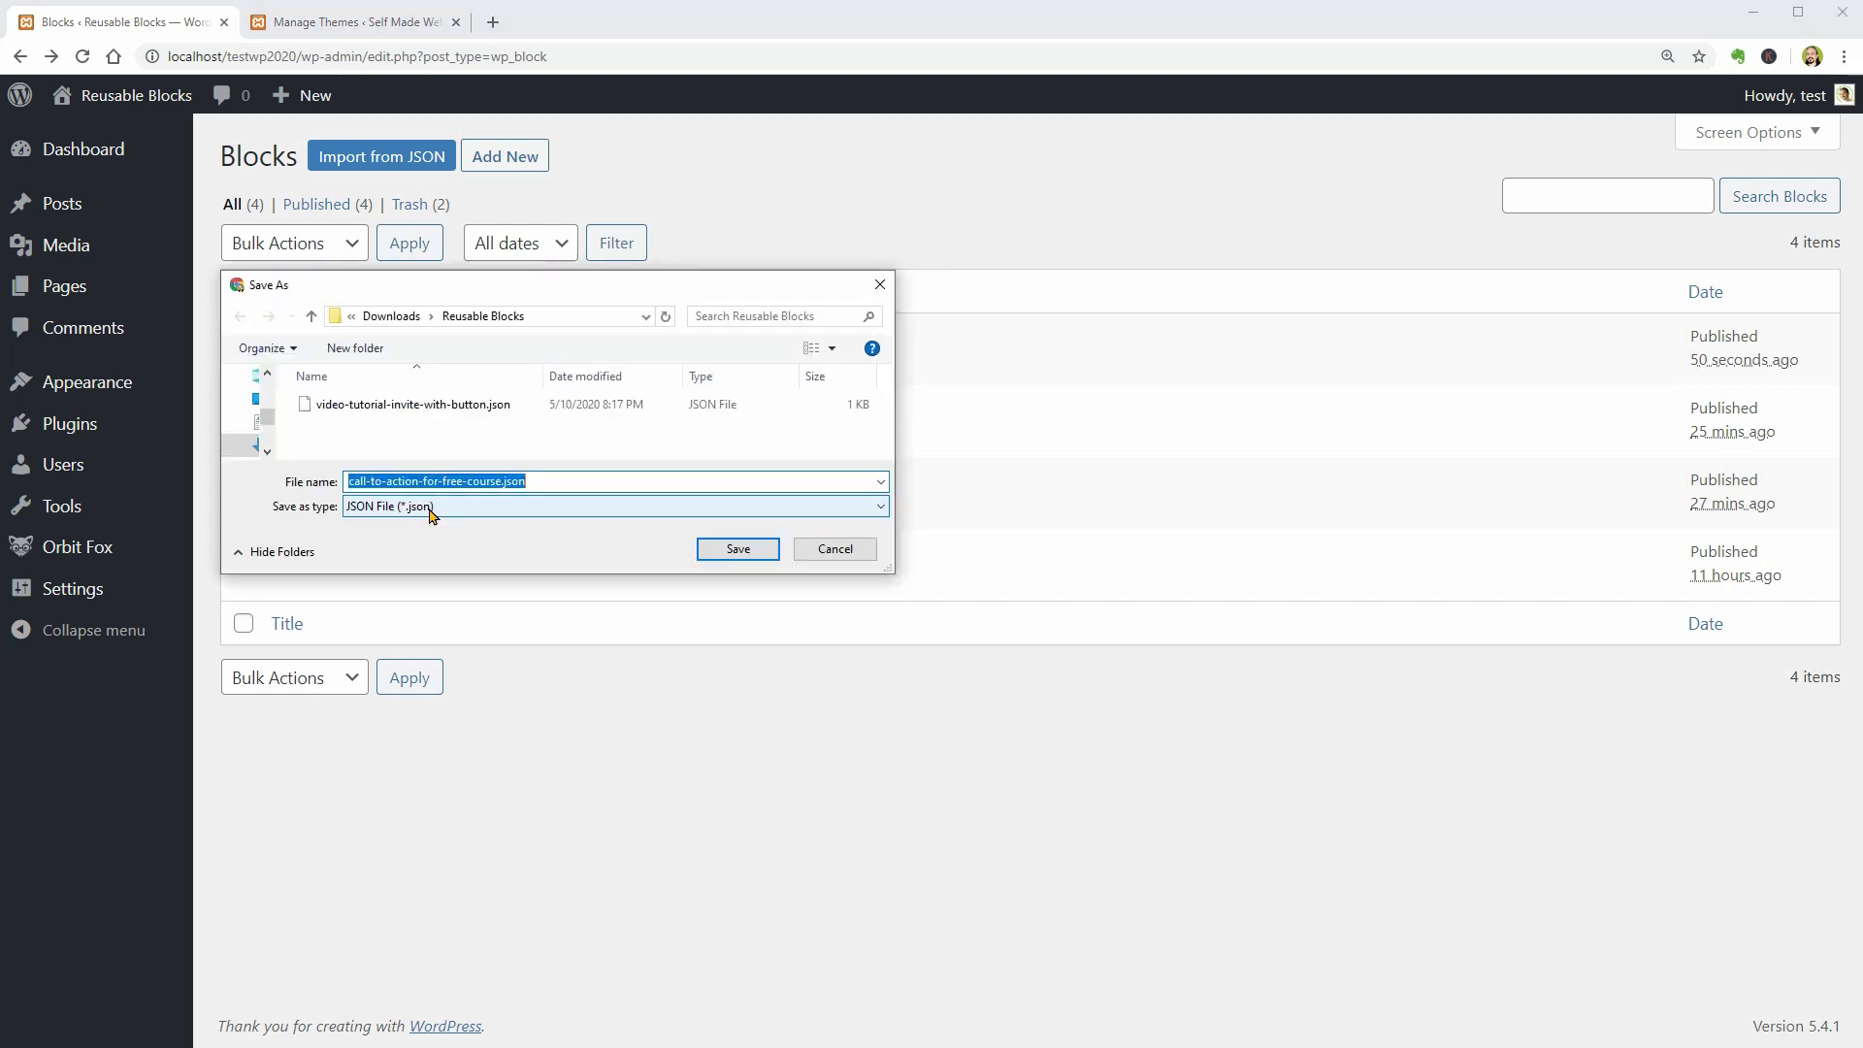
{"action": "left_click", "coordinate": [736, 551]}
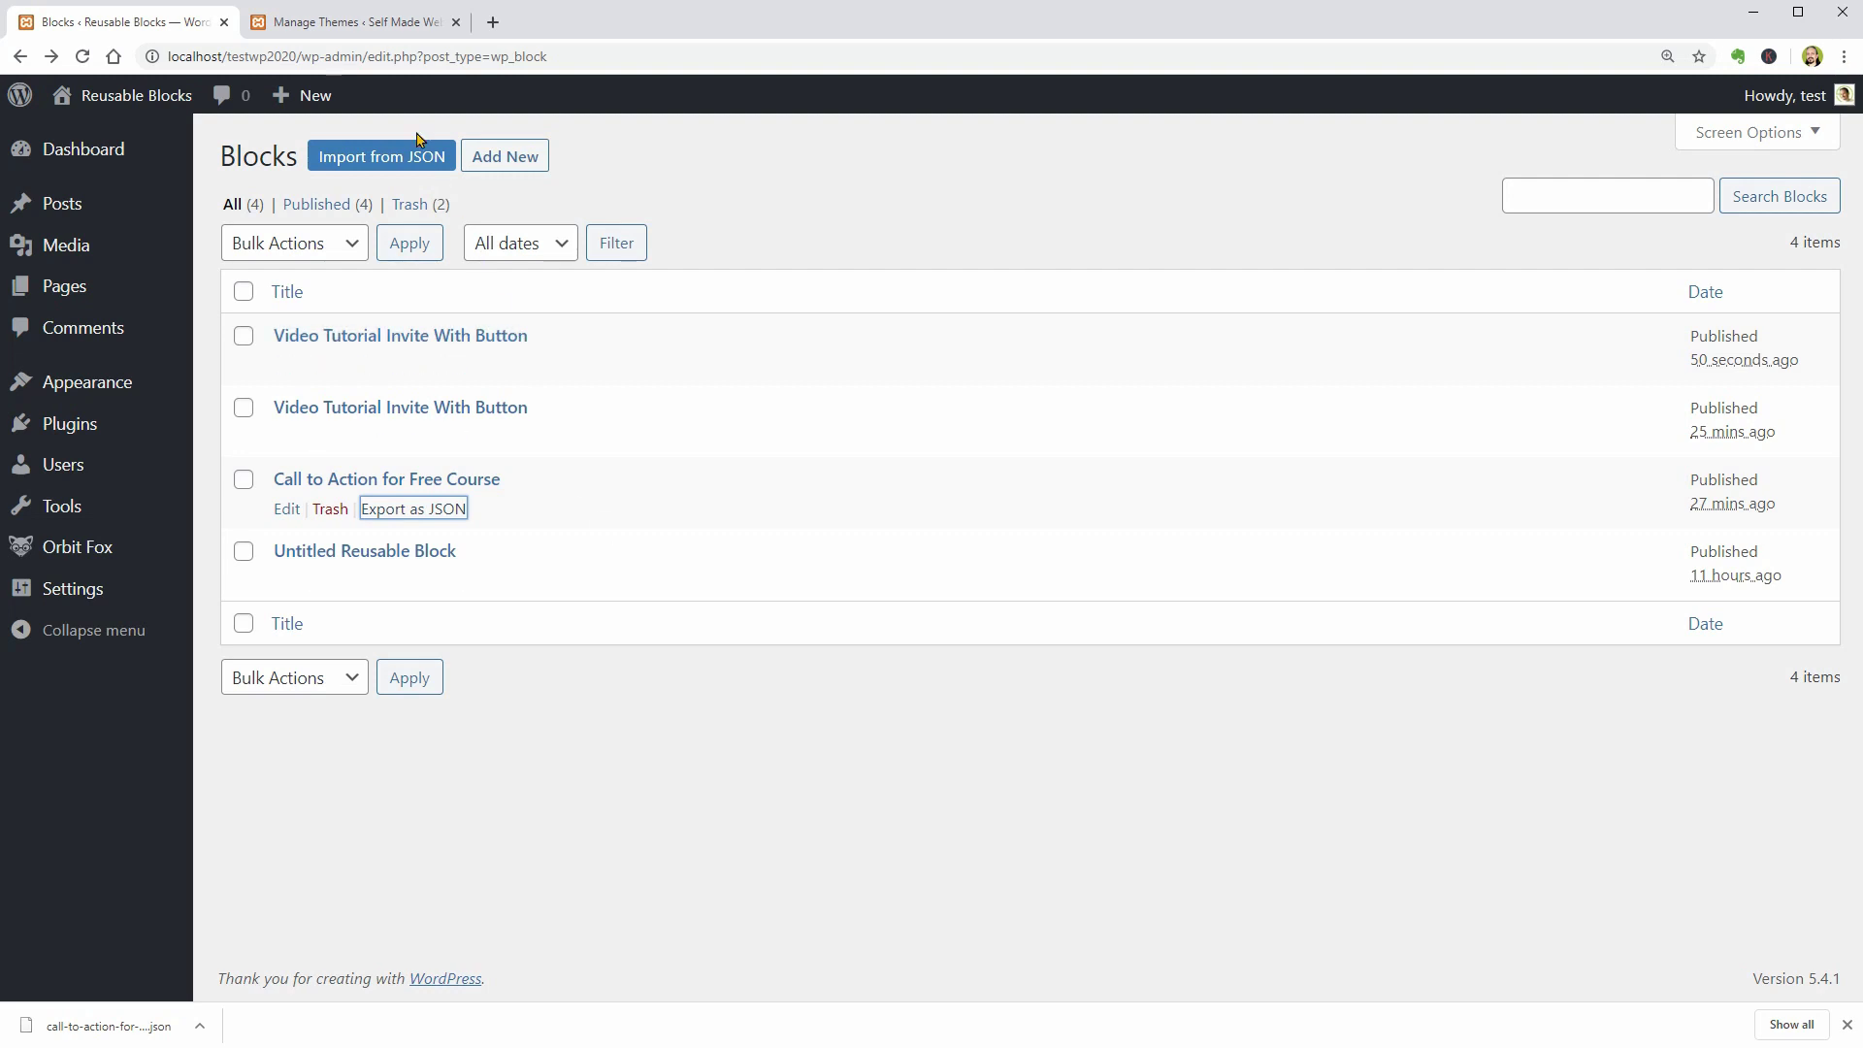
{"action": "left_click", "coordinate": [358, 24]}
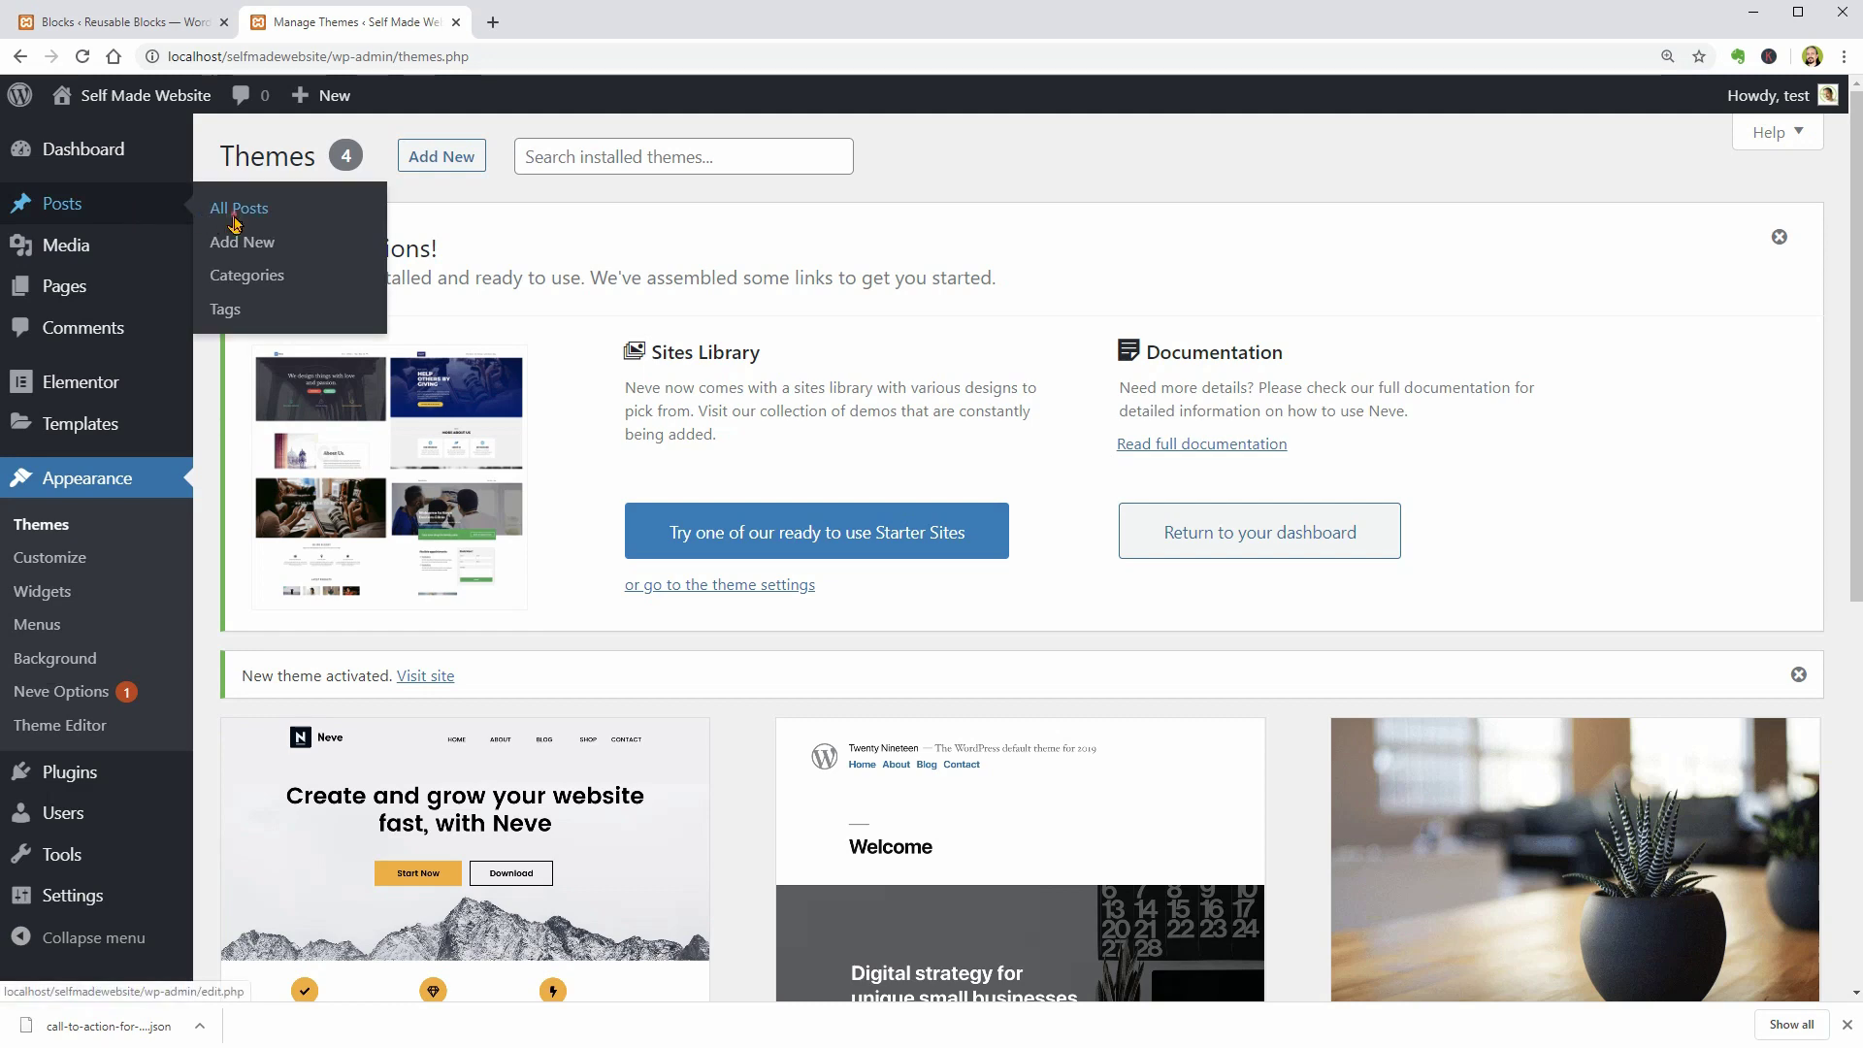
Open the second site's Hello world! post and look through its block library
{"action": "left_click", "coordinate": [236, 211]}
{"action": "left_click", "coordinate": [289, 509]}
{"action": "left_click", "coordinate": [236, 148]}
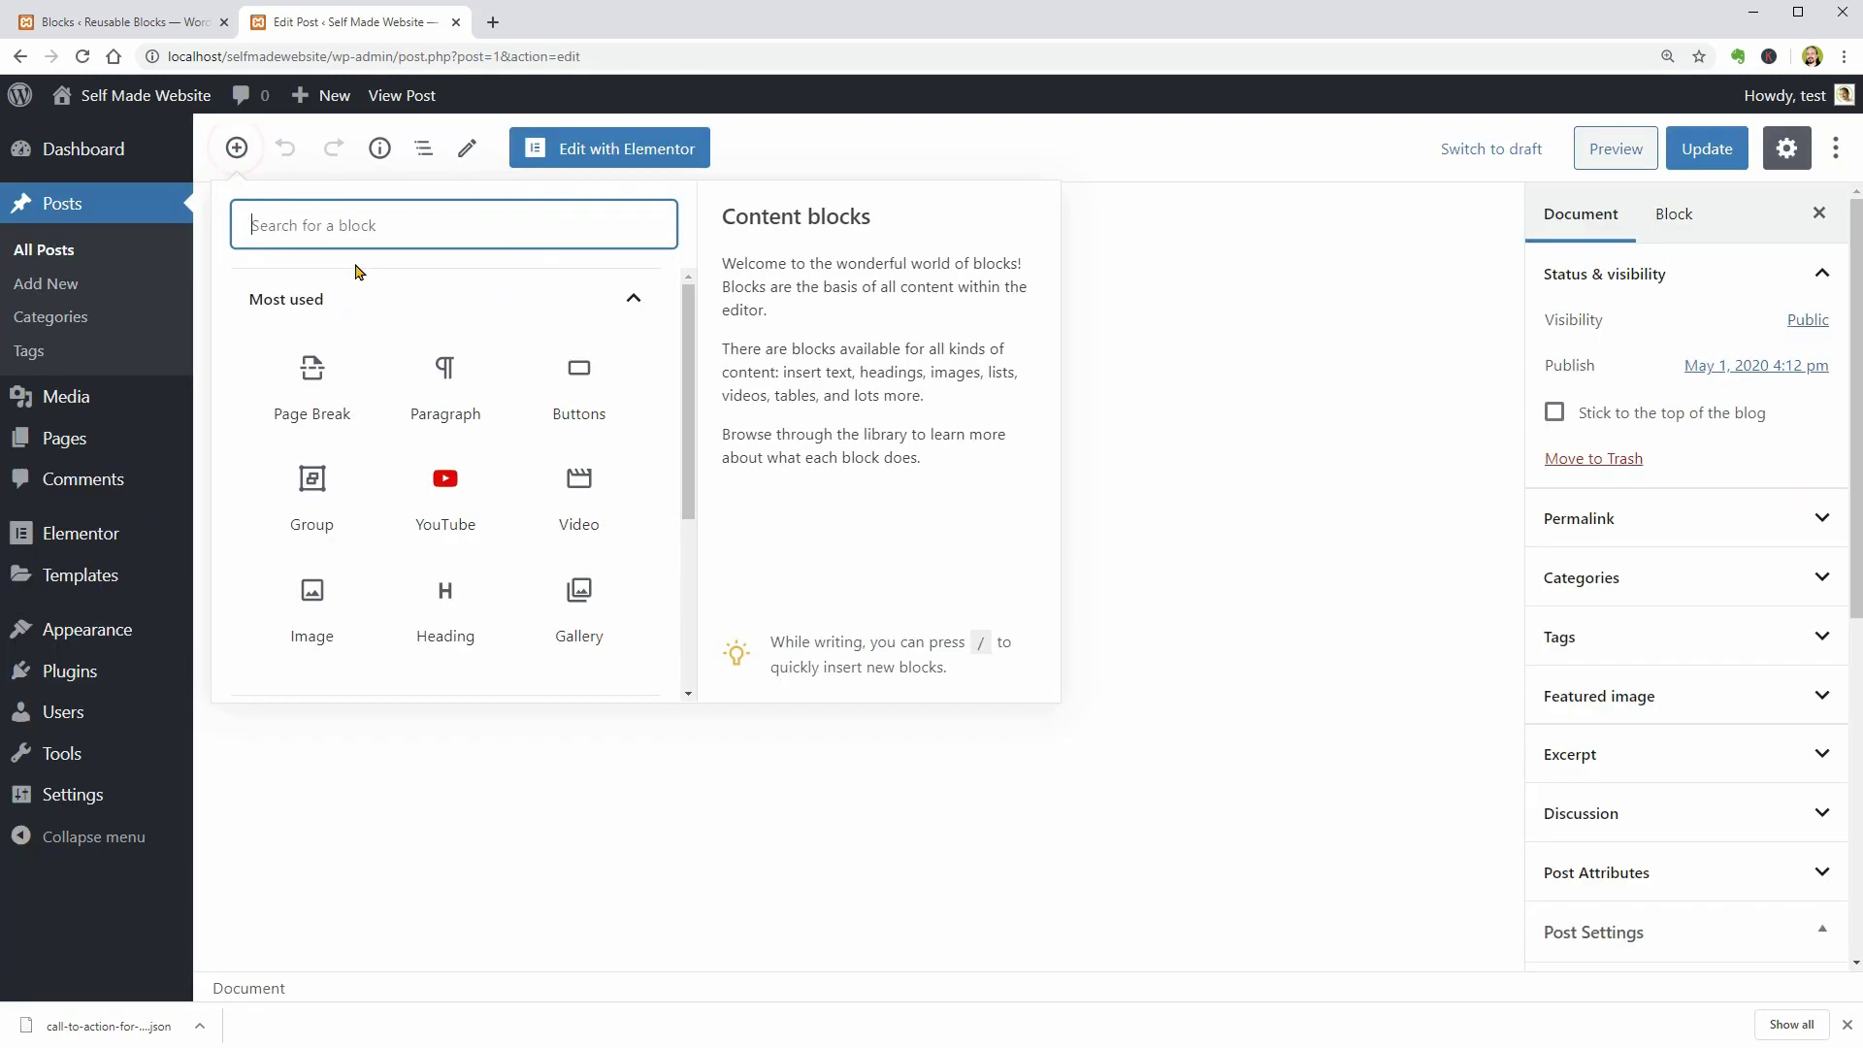
{"action": "type", "text": "reus"}
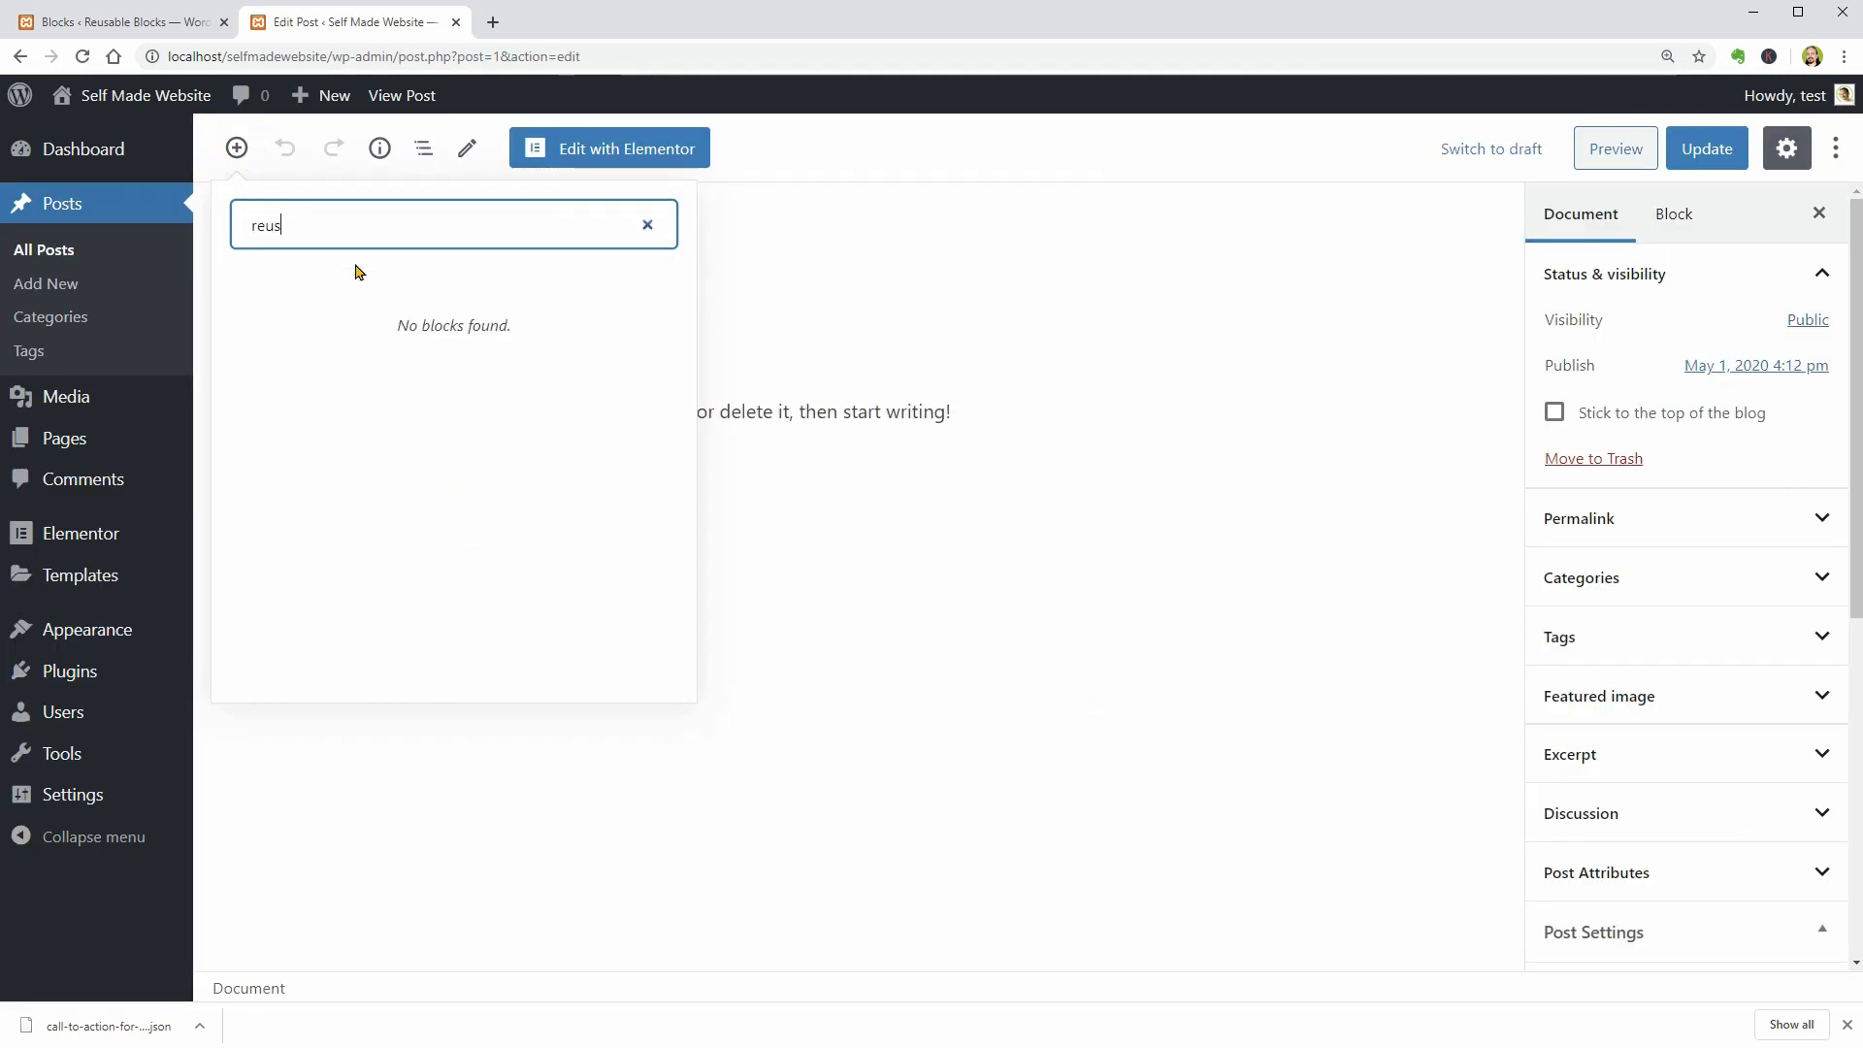
{"action": "mouse_move", "coordinate": [144, 95]}
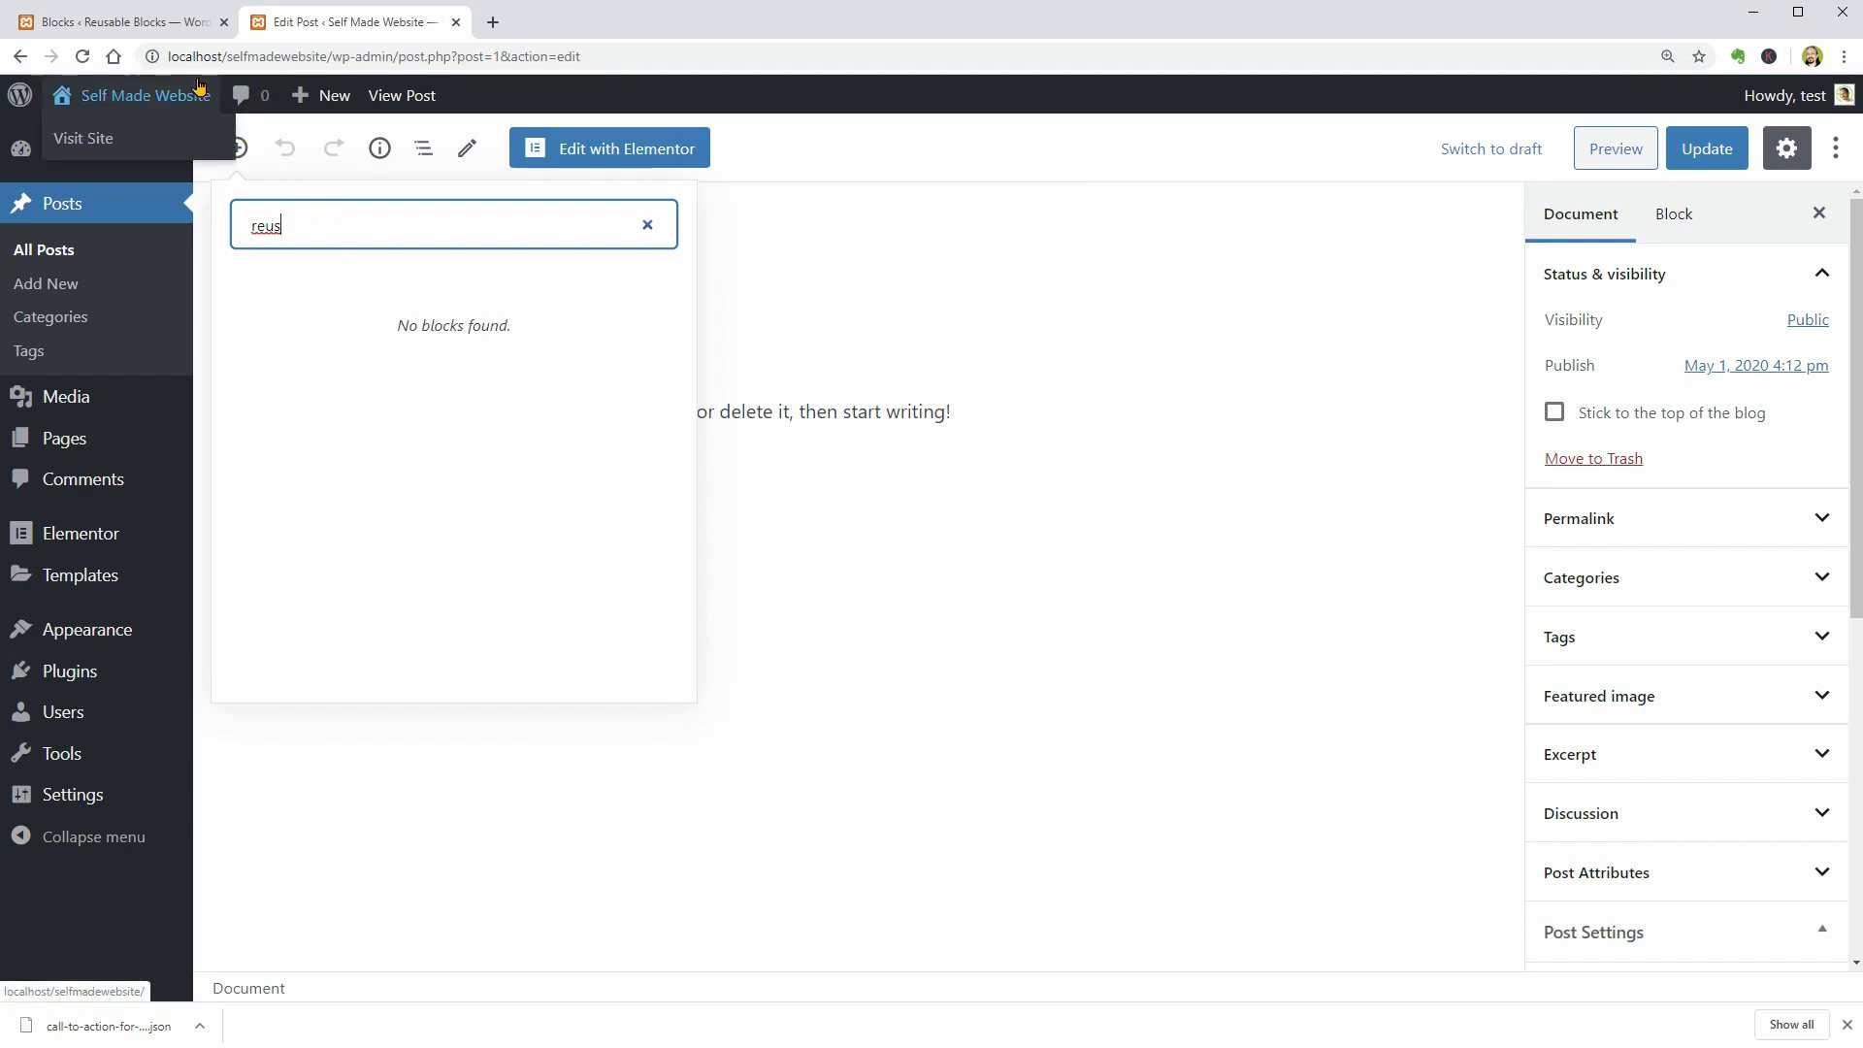
Copy 'edit.php?post_type=wp_block' from the first site's address bar
{"action": "left_click", "coordinate": [178, 29]}
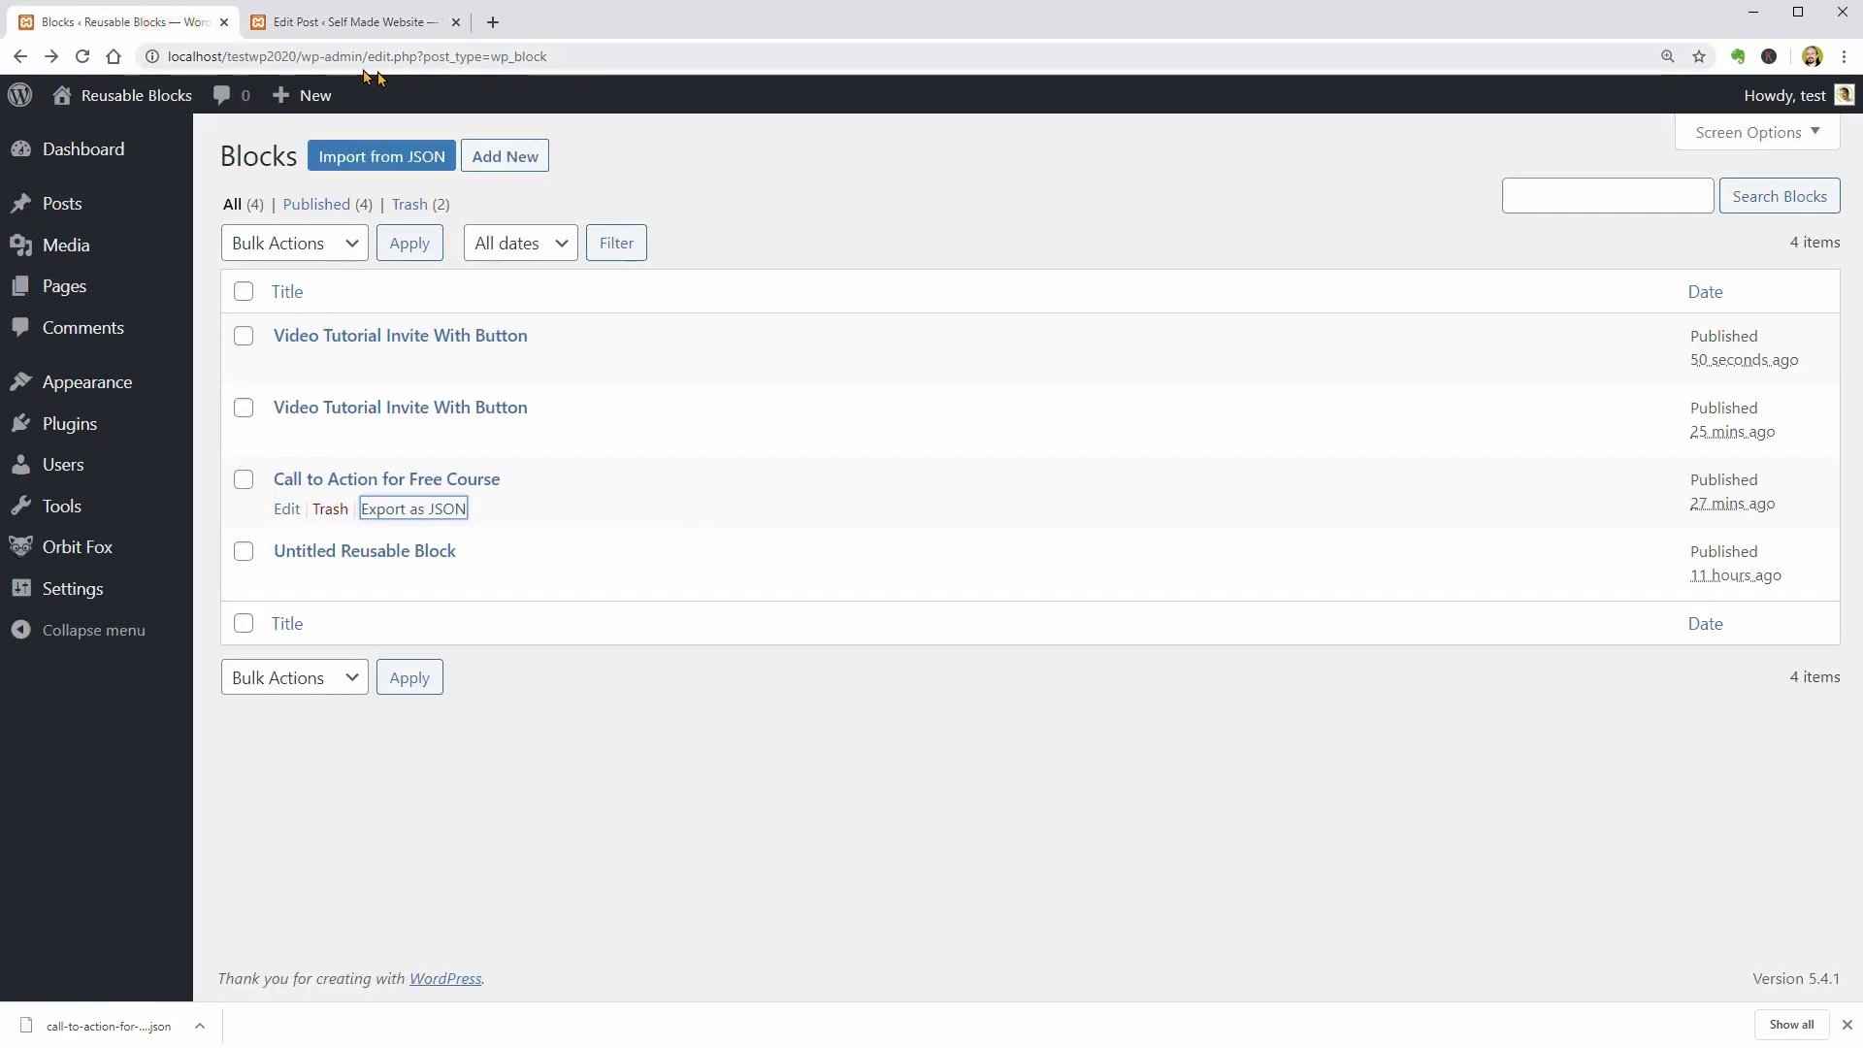
{"action": "left_click_drag", "start_coordinate": [373, 60], "coordinate": [528, 60]}
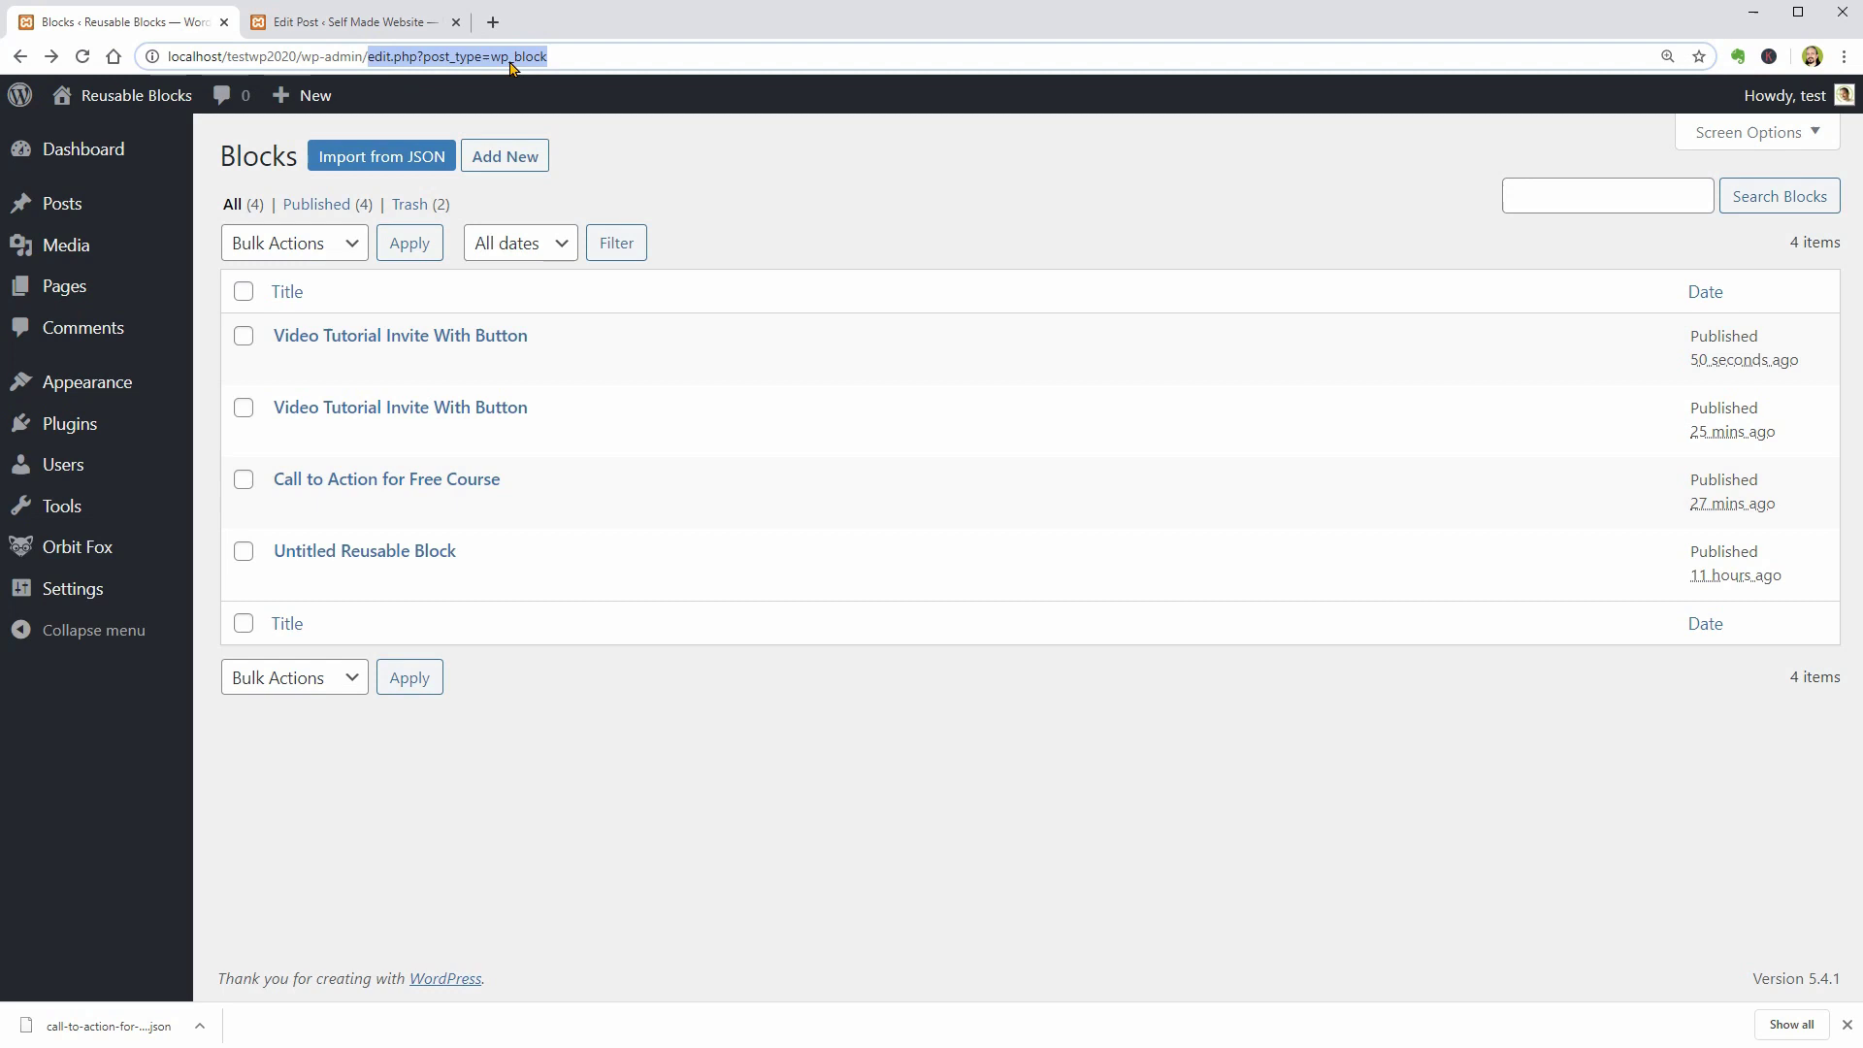
{"action": "right_click", "coordinate": [509, 63]}
{"action": "left_click", "coordinate": [575, 165]}
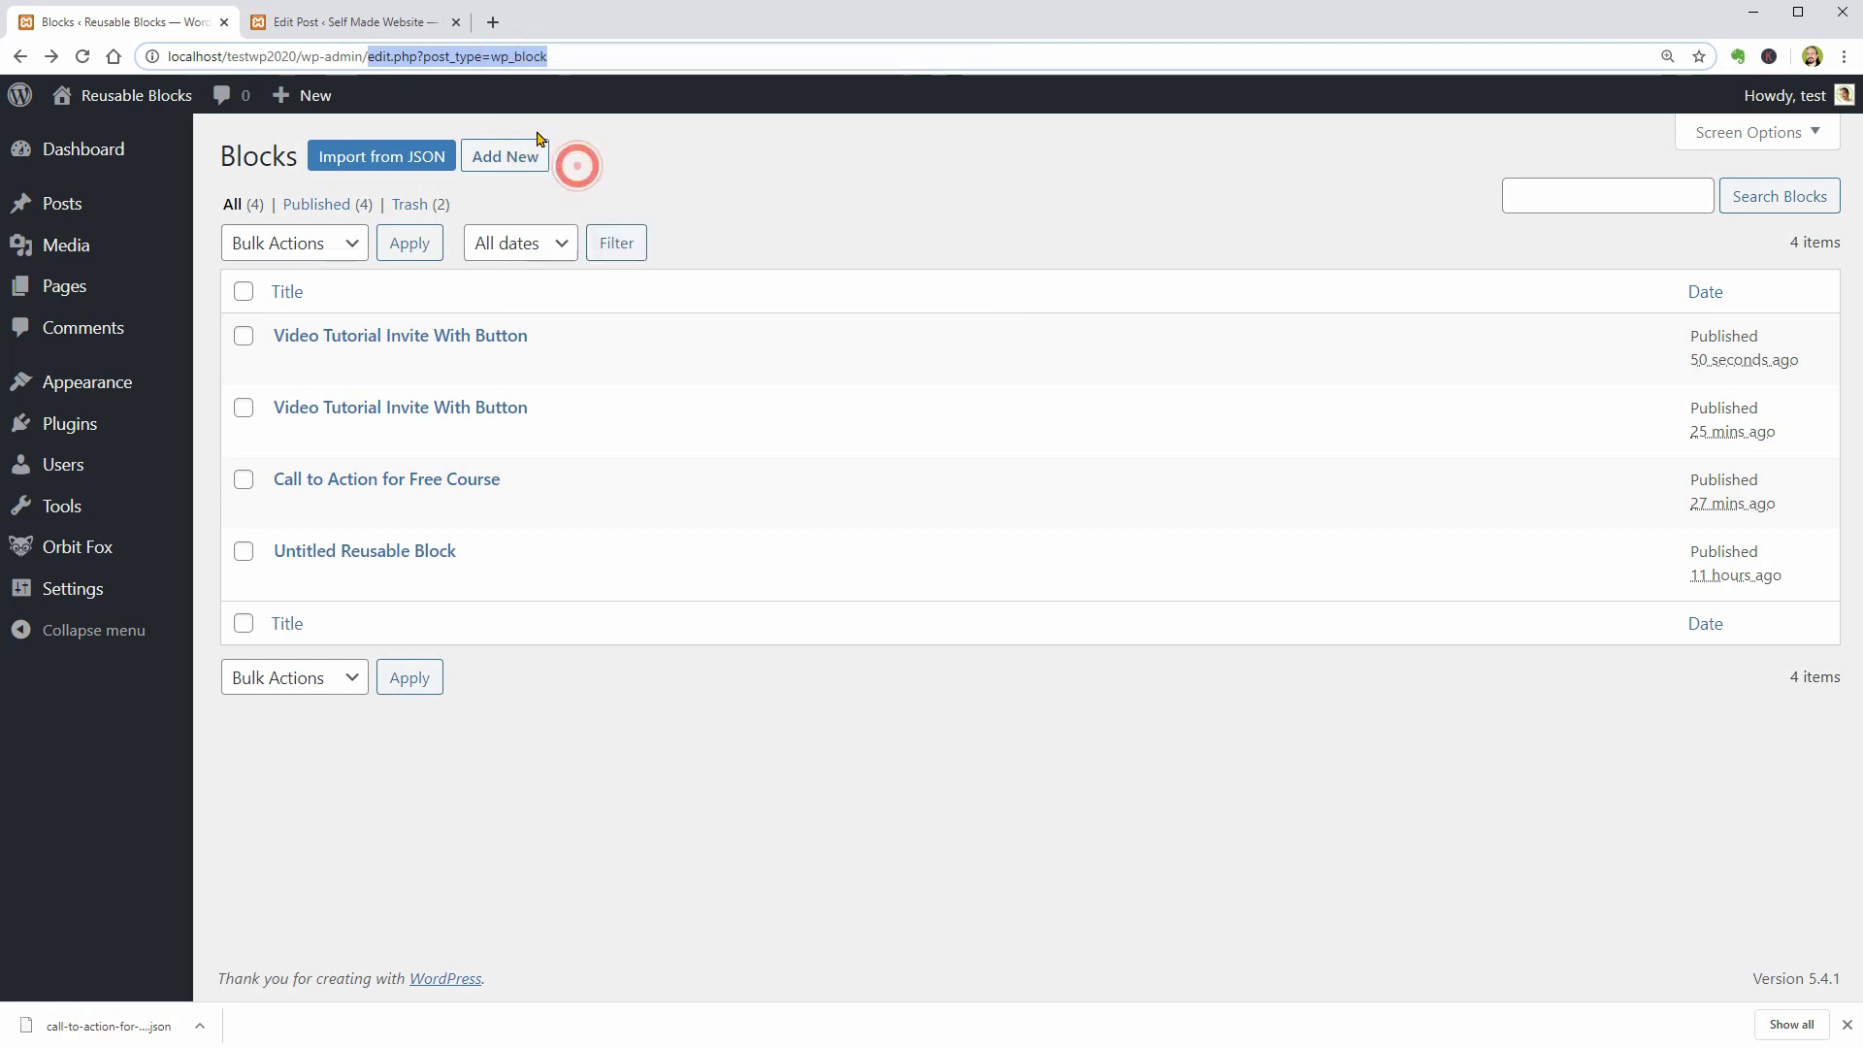
Paste it after wp-admin/ on the second site to open its empty blocks list
{"action": "left_click", "coordinate": [391, 24]}
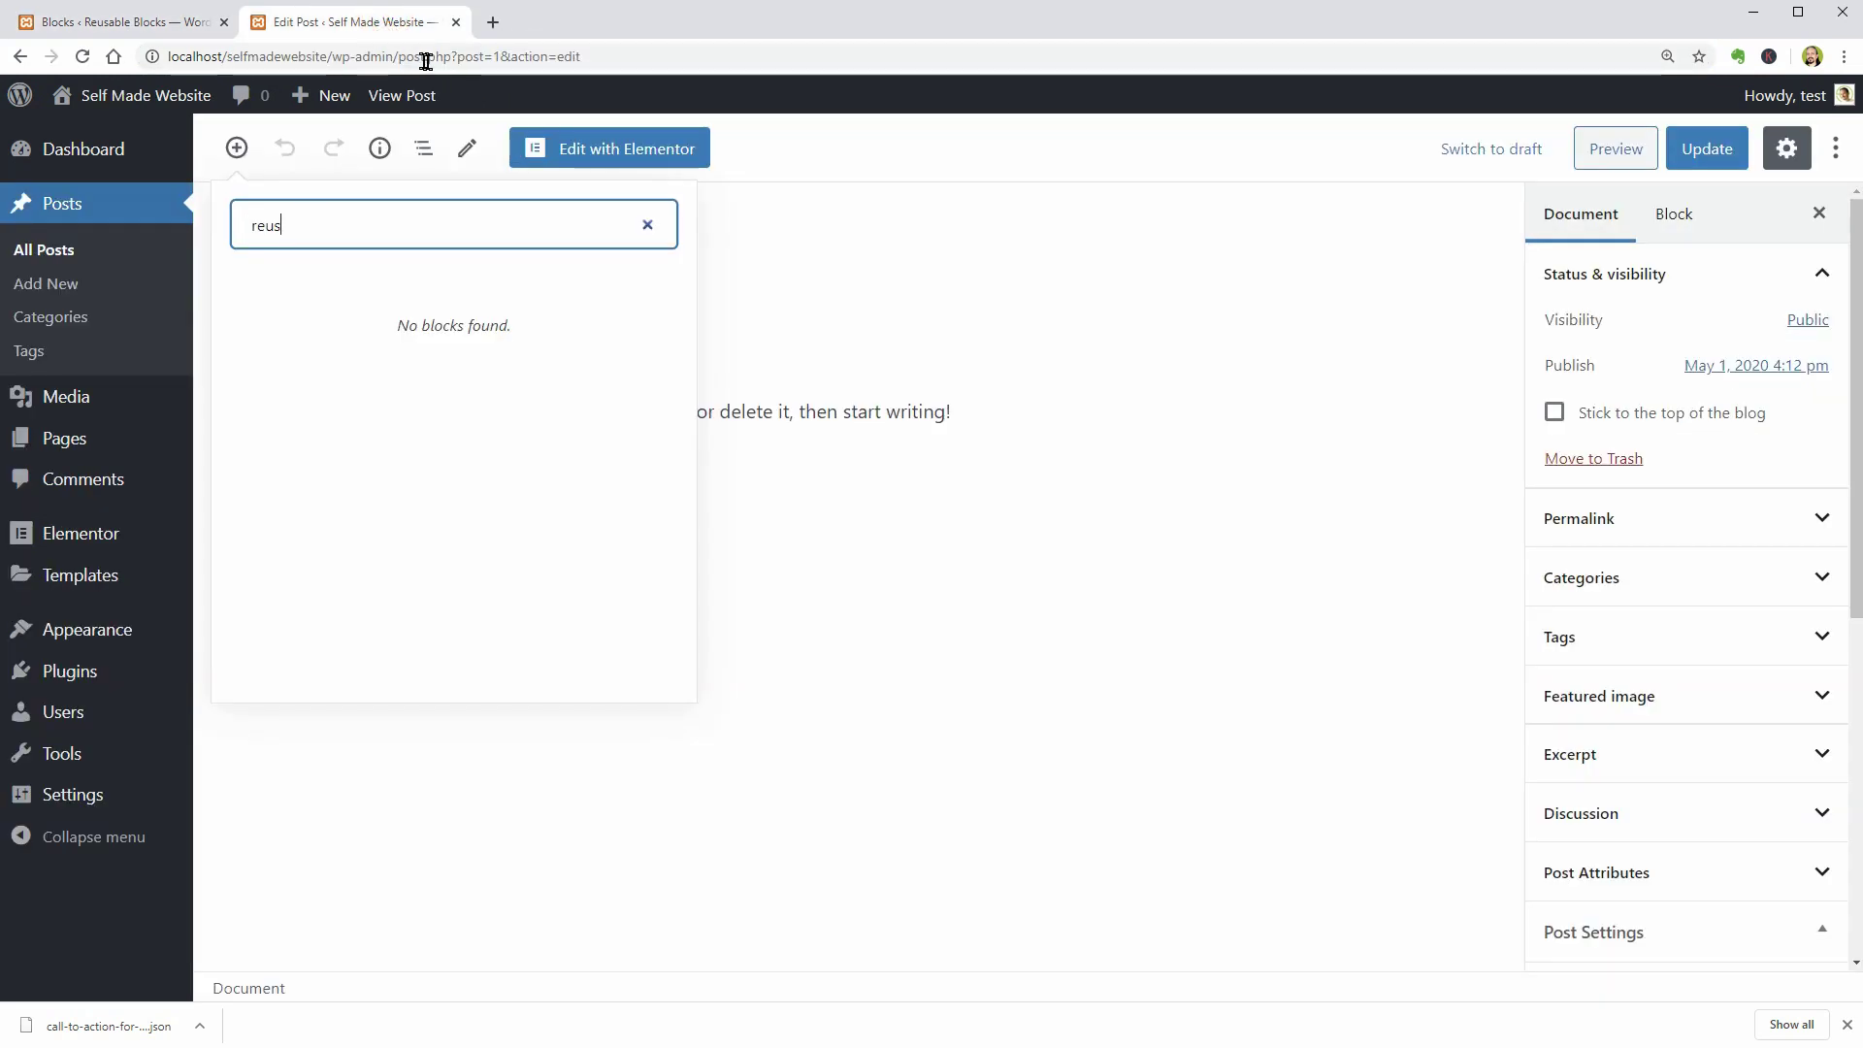
{"action": "left_click_drag", "start_coordinate": [401, 58], "coordinate": [580, 60]}
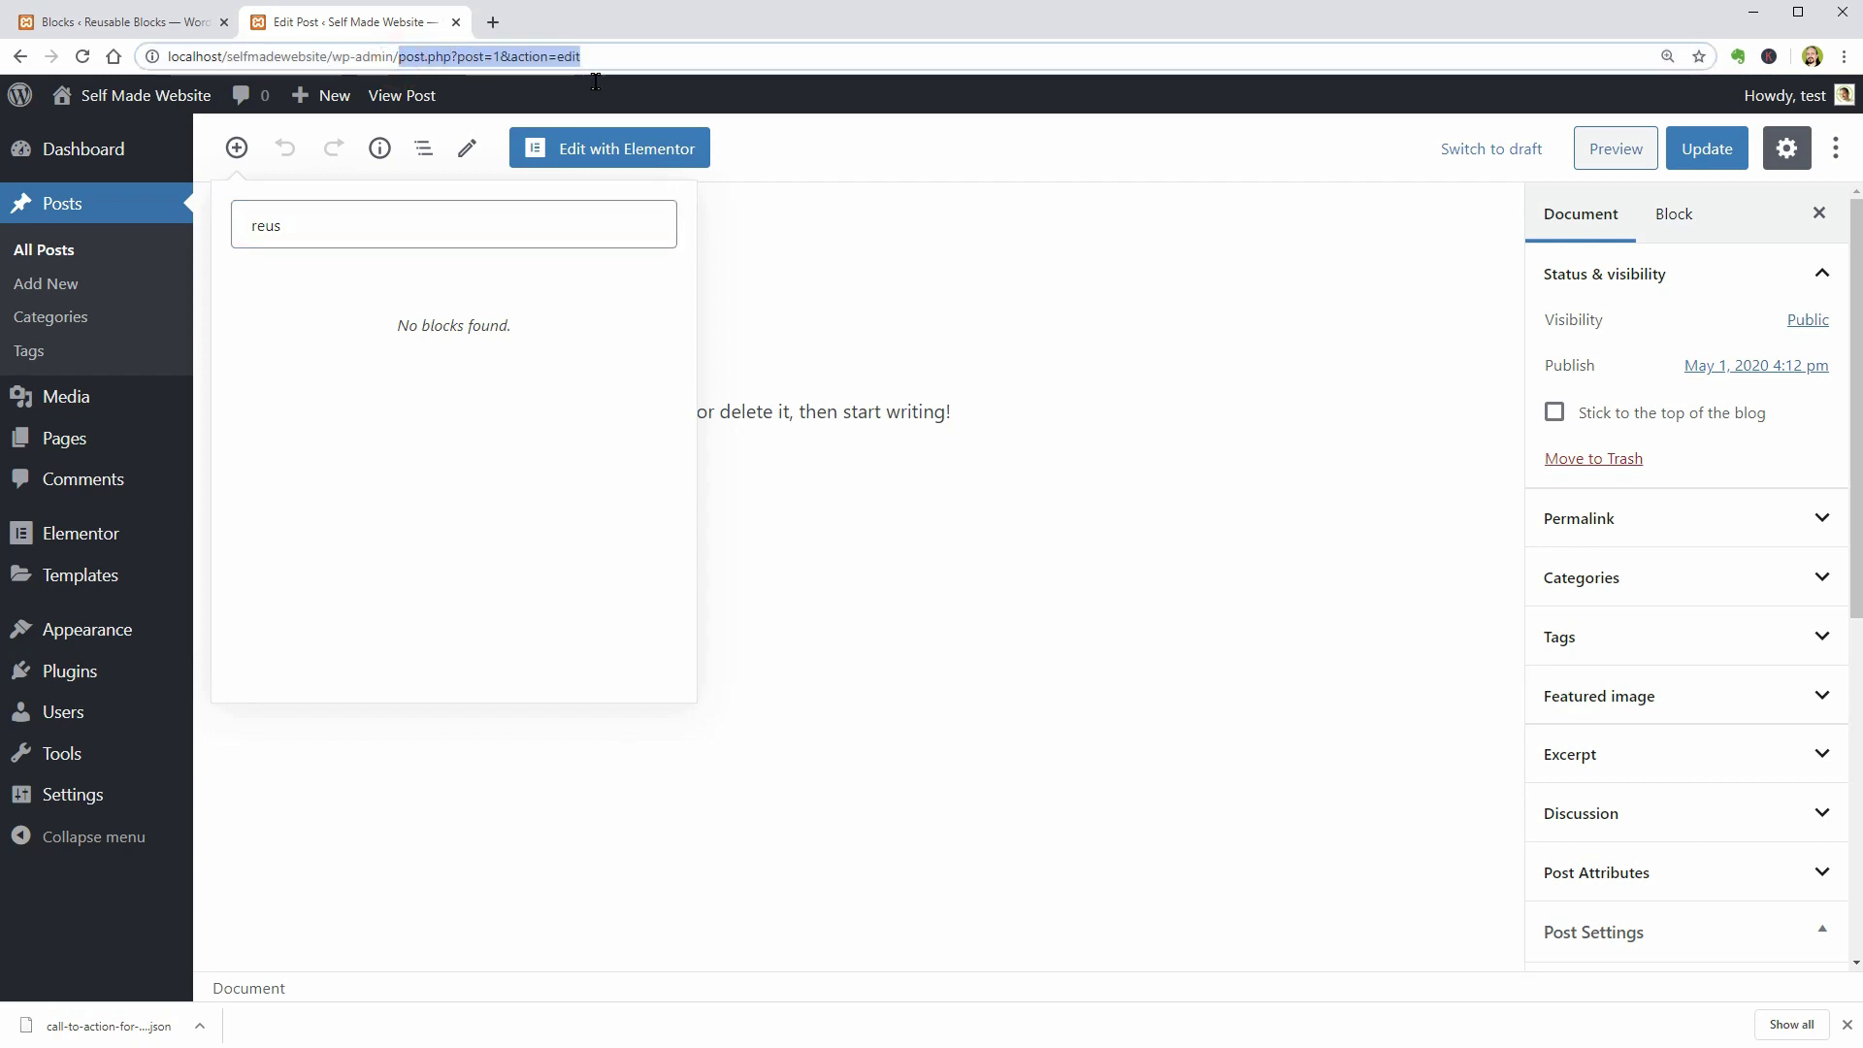
{"action": "right_click", "coordinate": [531, 56]}
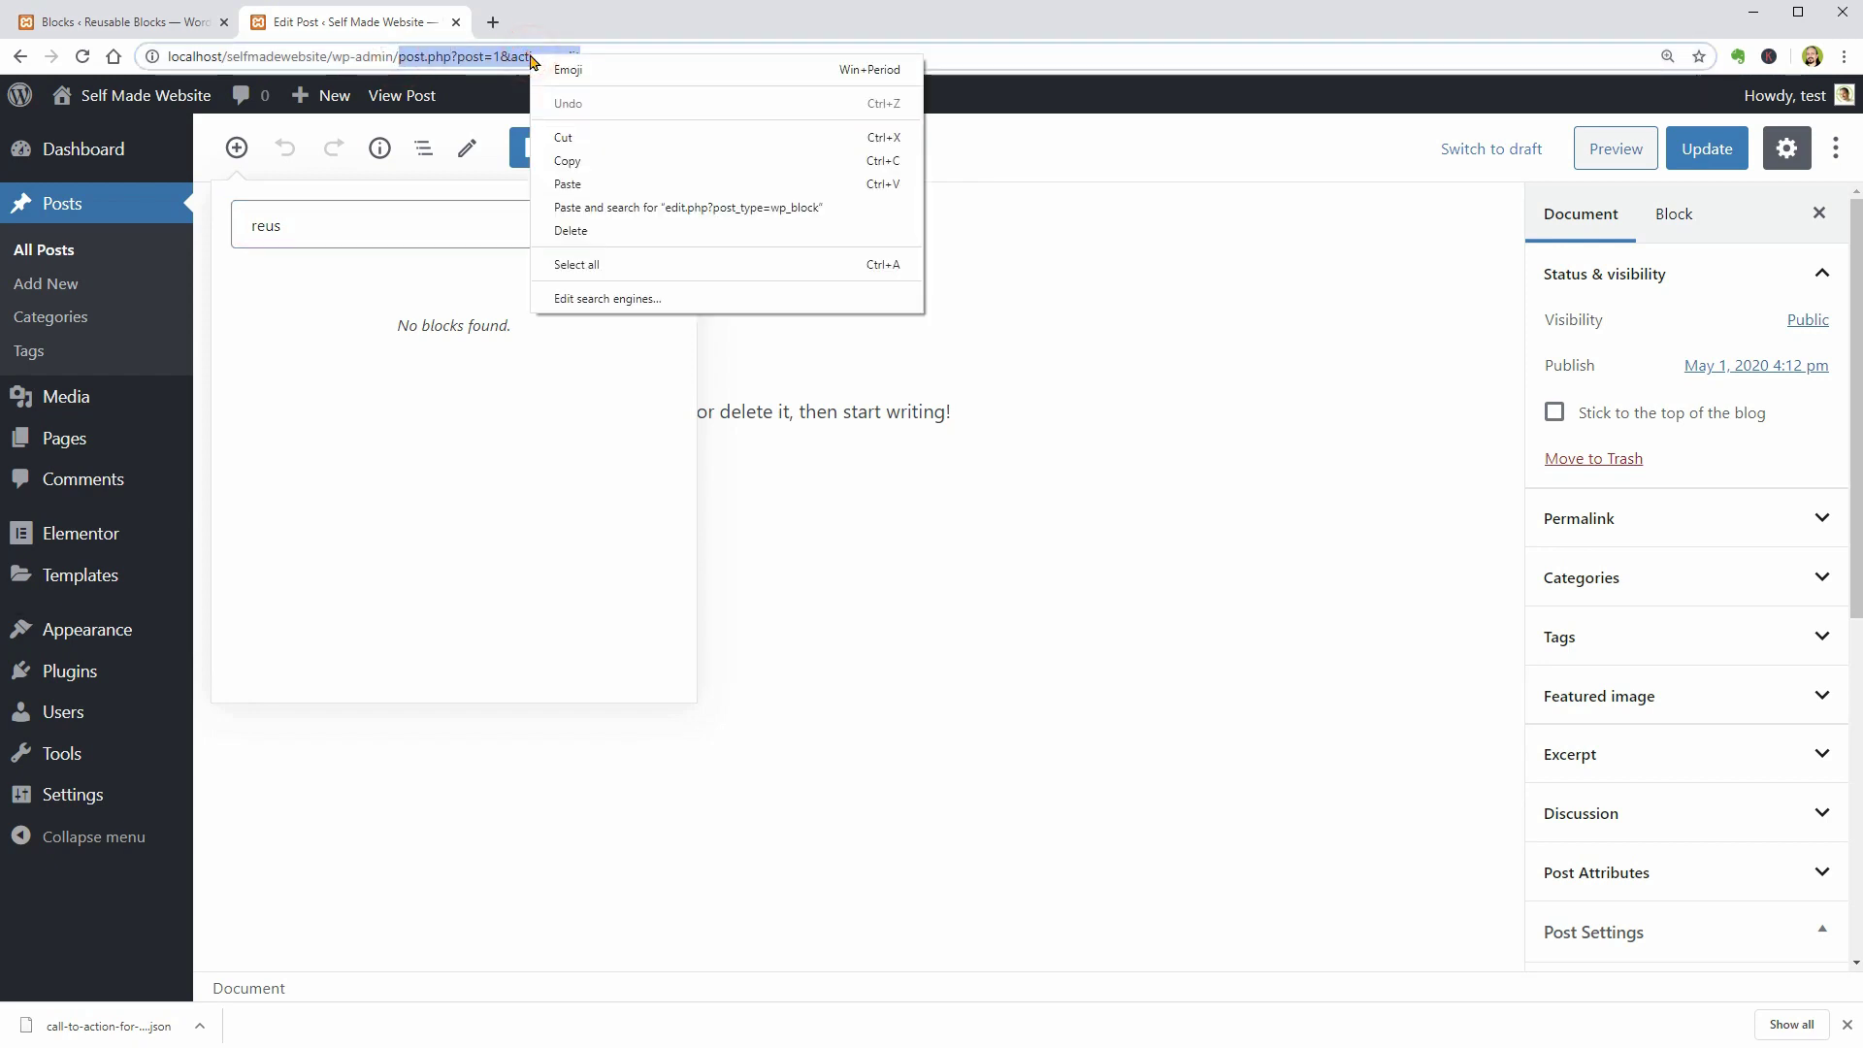
{"action": "left_click", "coordinate": [601, 184]}
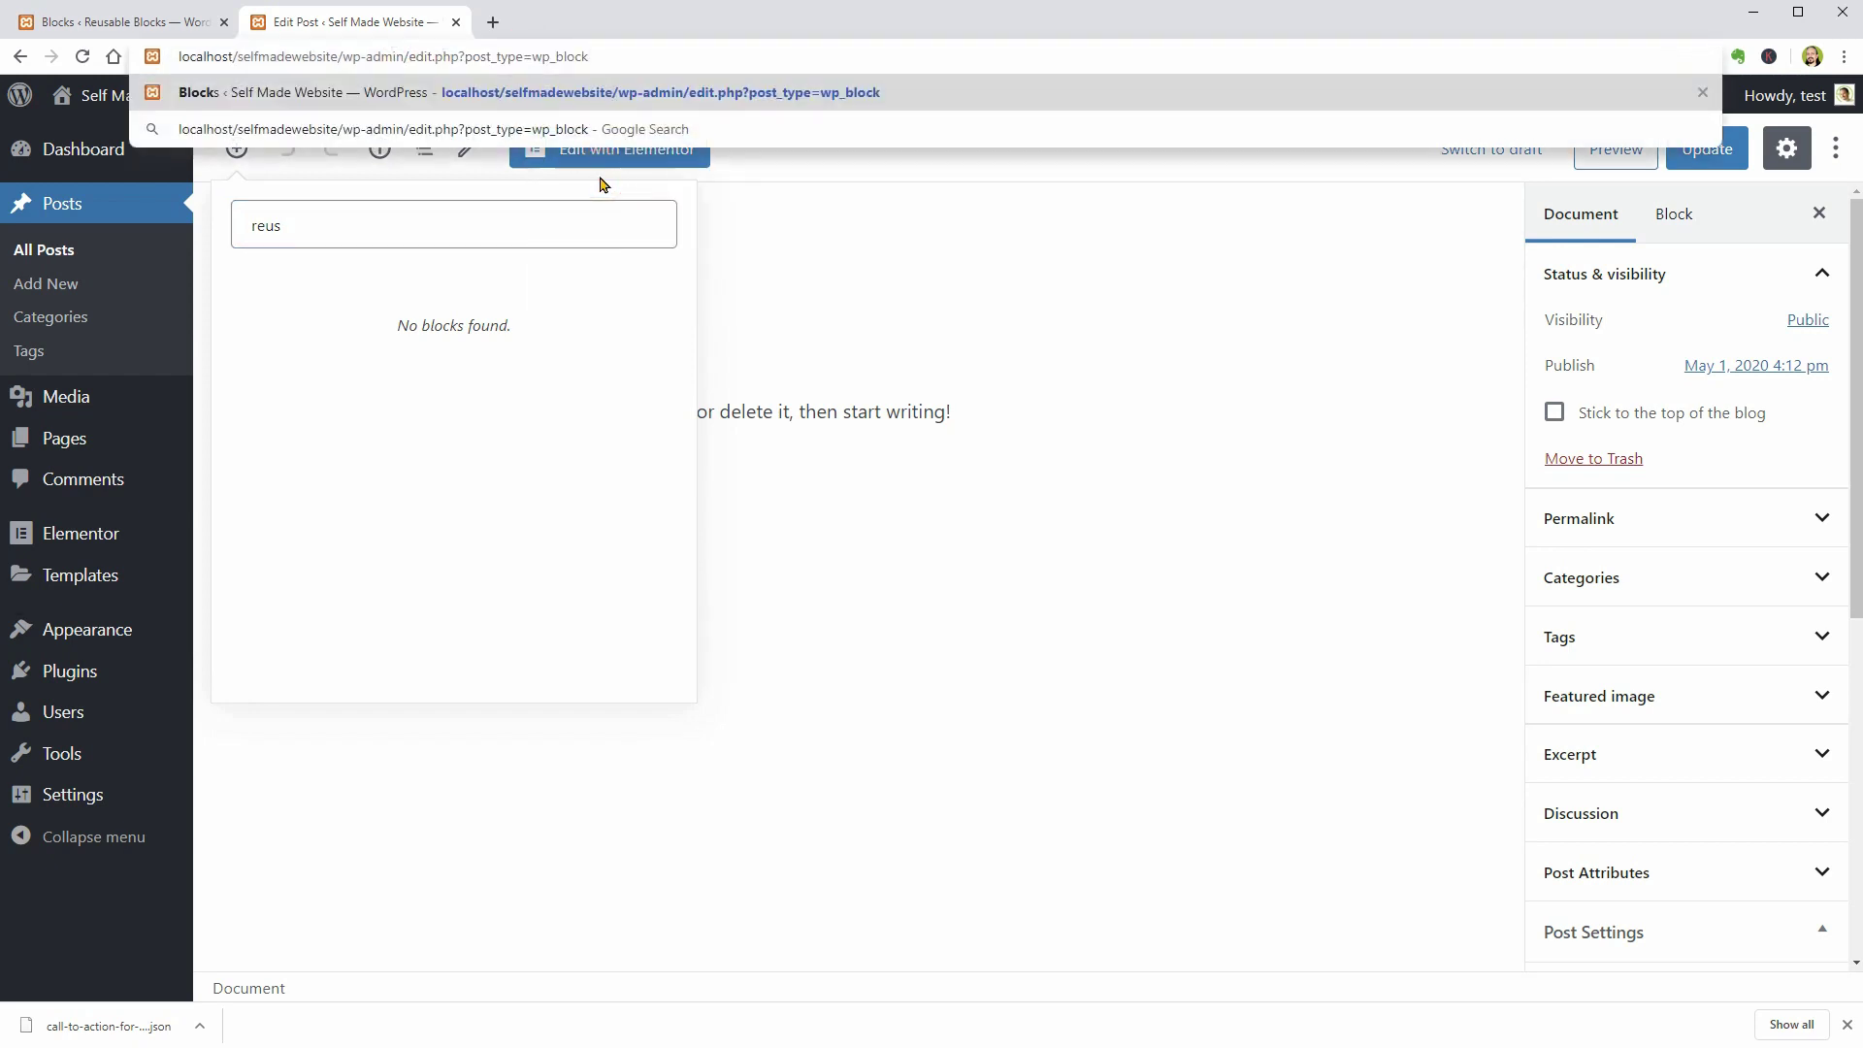
{"action": "key", "text": "Return"}
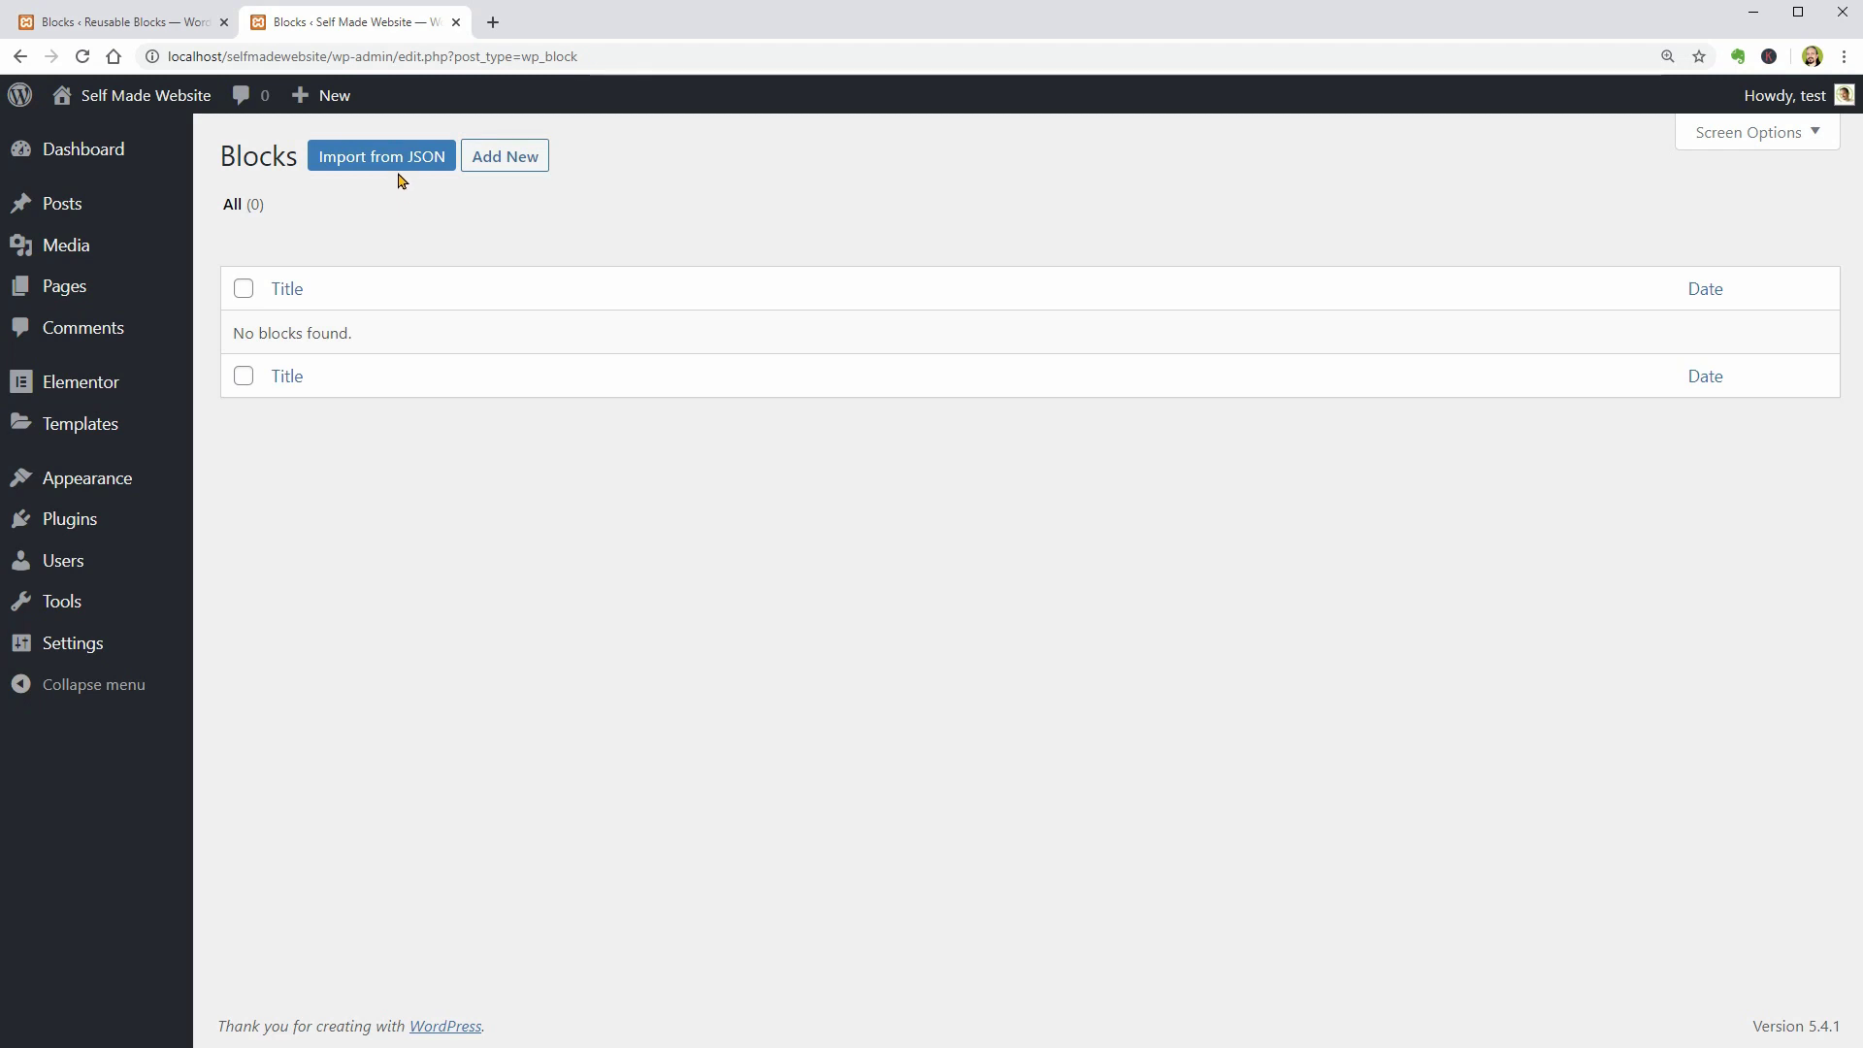
Import call-to-action-for-free-course.json as a reusable block and refresh the blocks list
{"action": "left_click", "coordinate": [396, 173]}
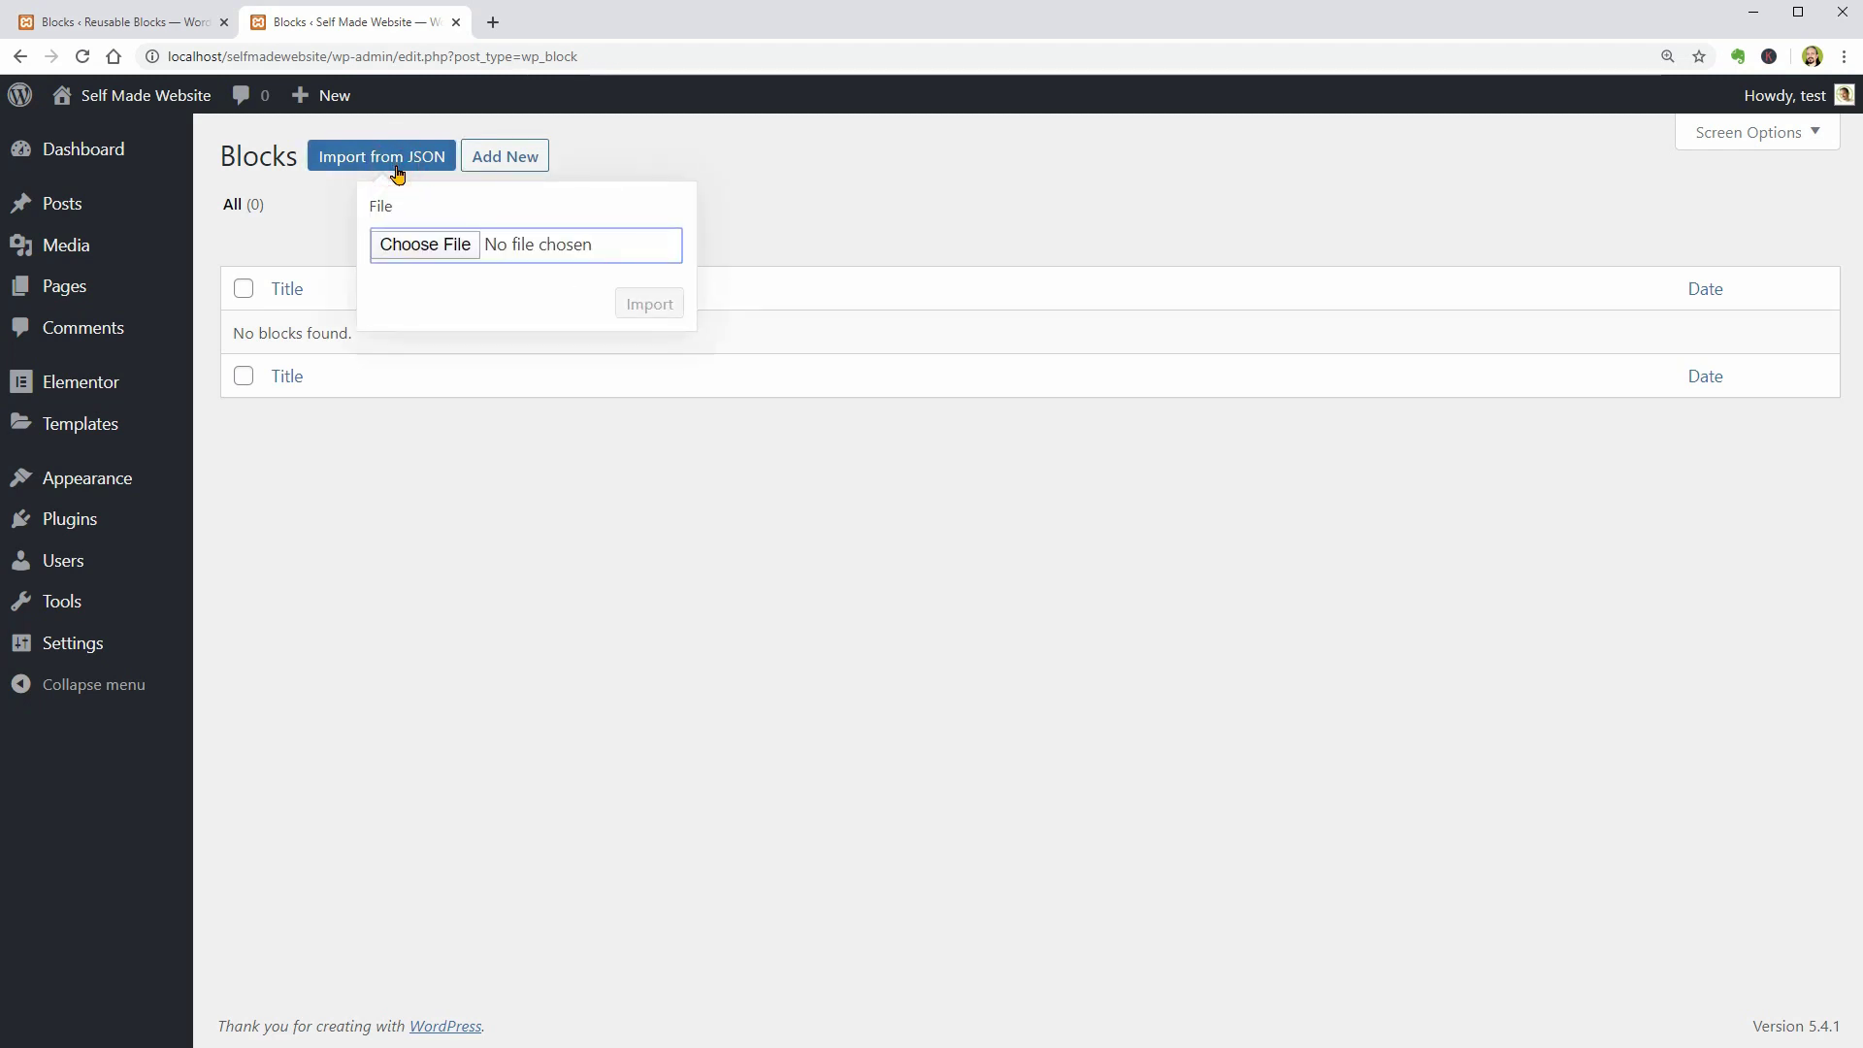
{"action": "left_click", "coordinate": [431, 242]}
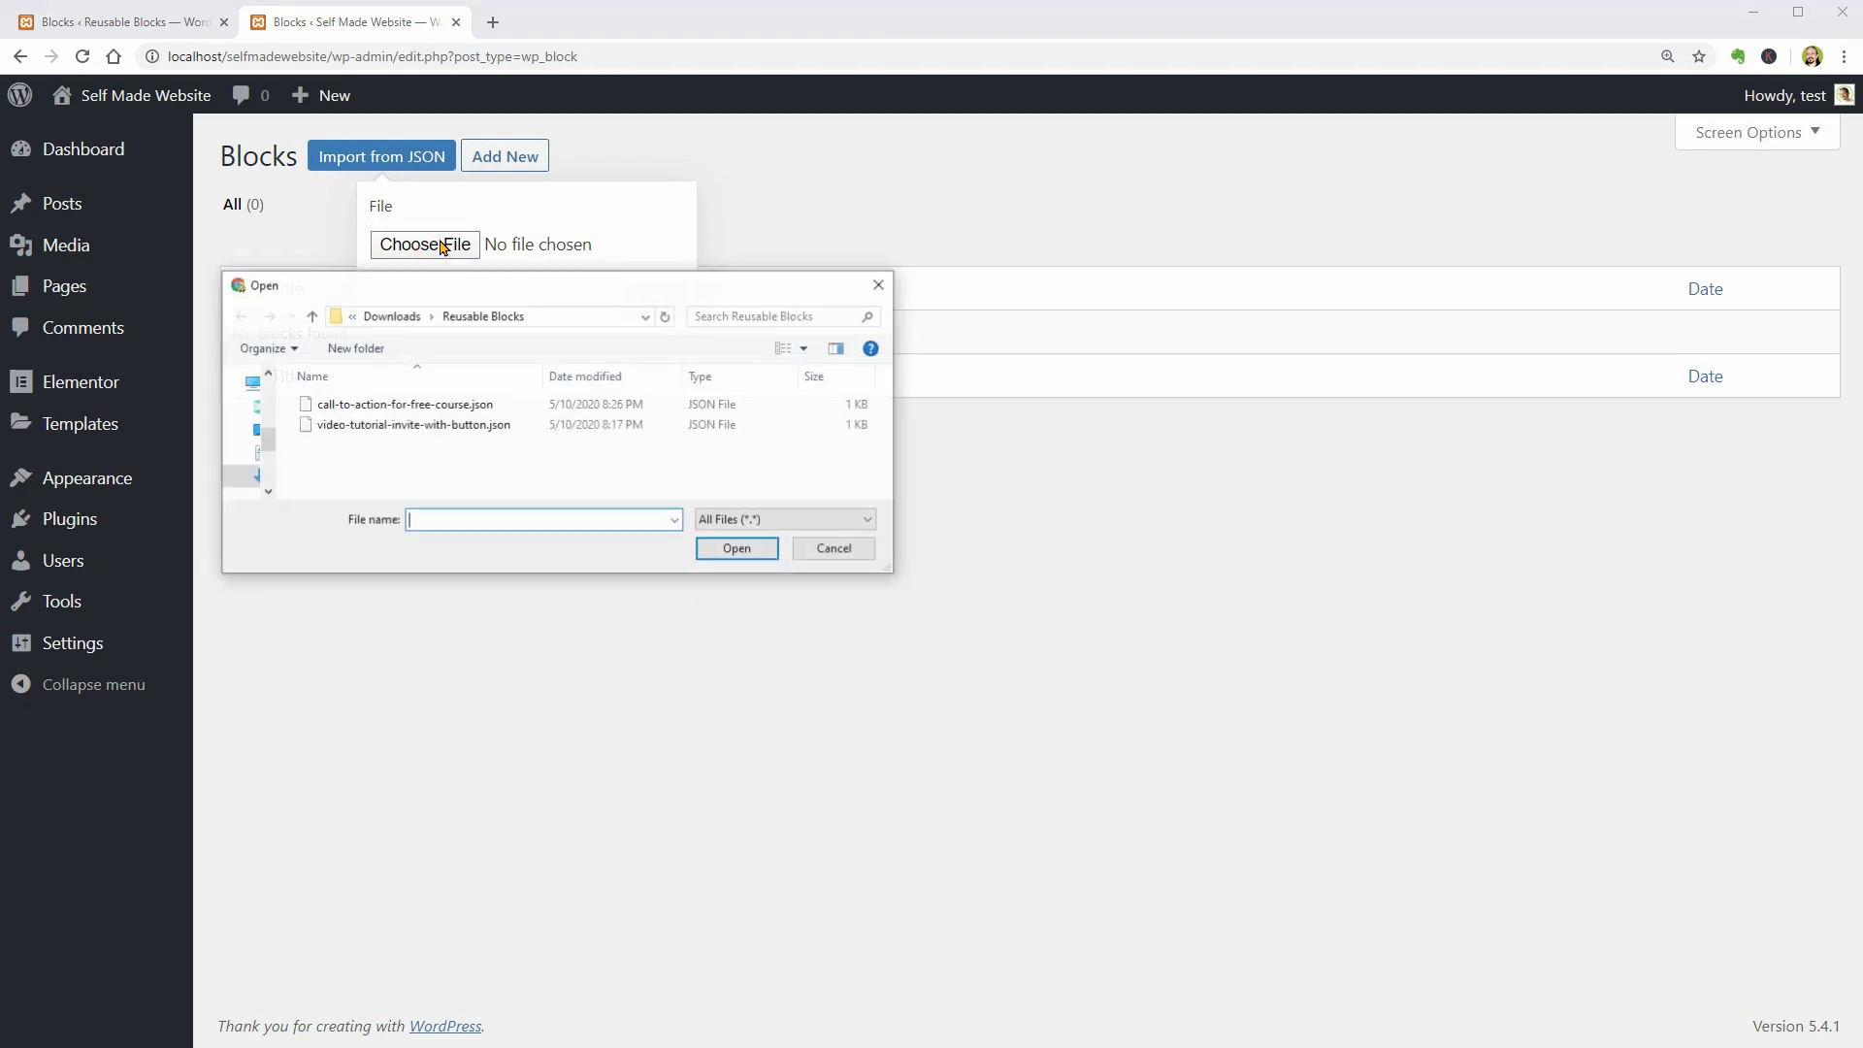
{"action": "left_click", "coordinate": [401, 406]}
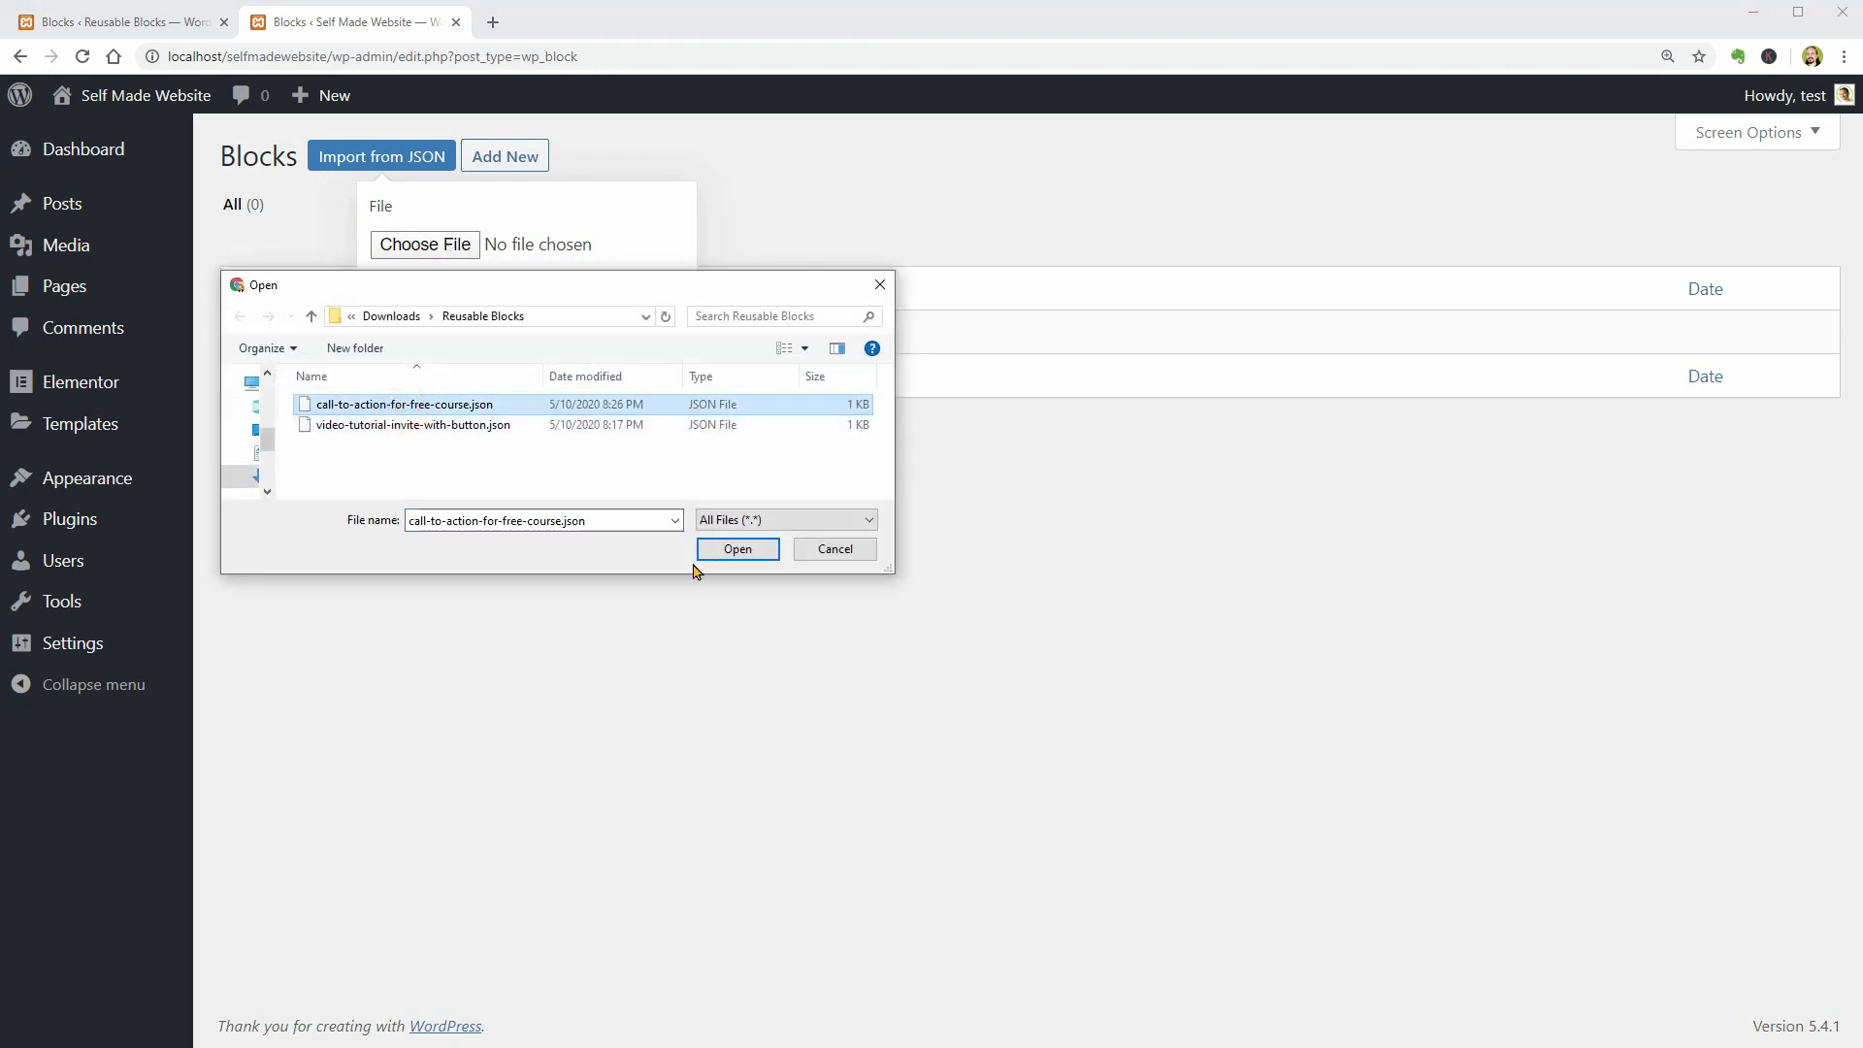
{"action": "left_click", "coordinate": [738, 550]}
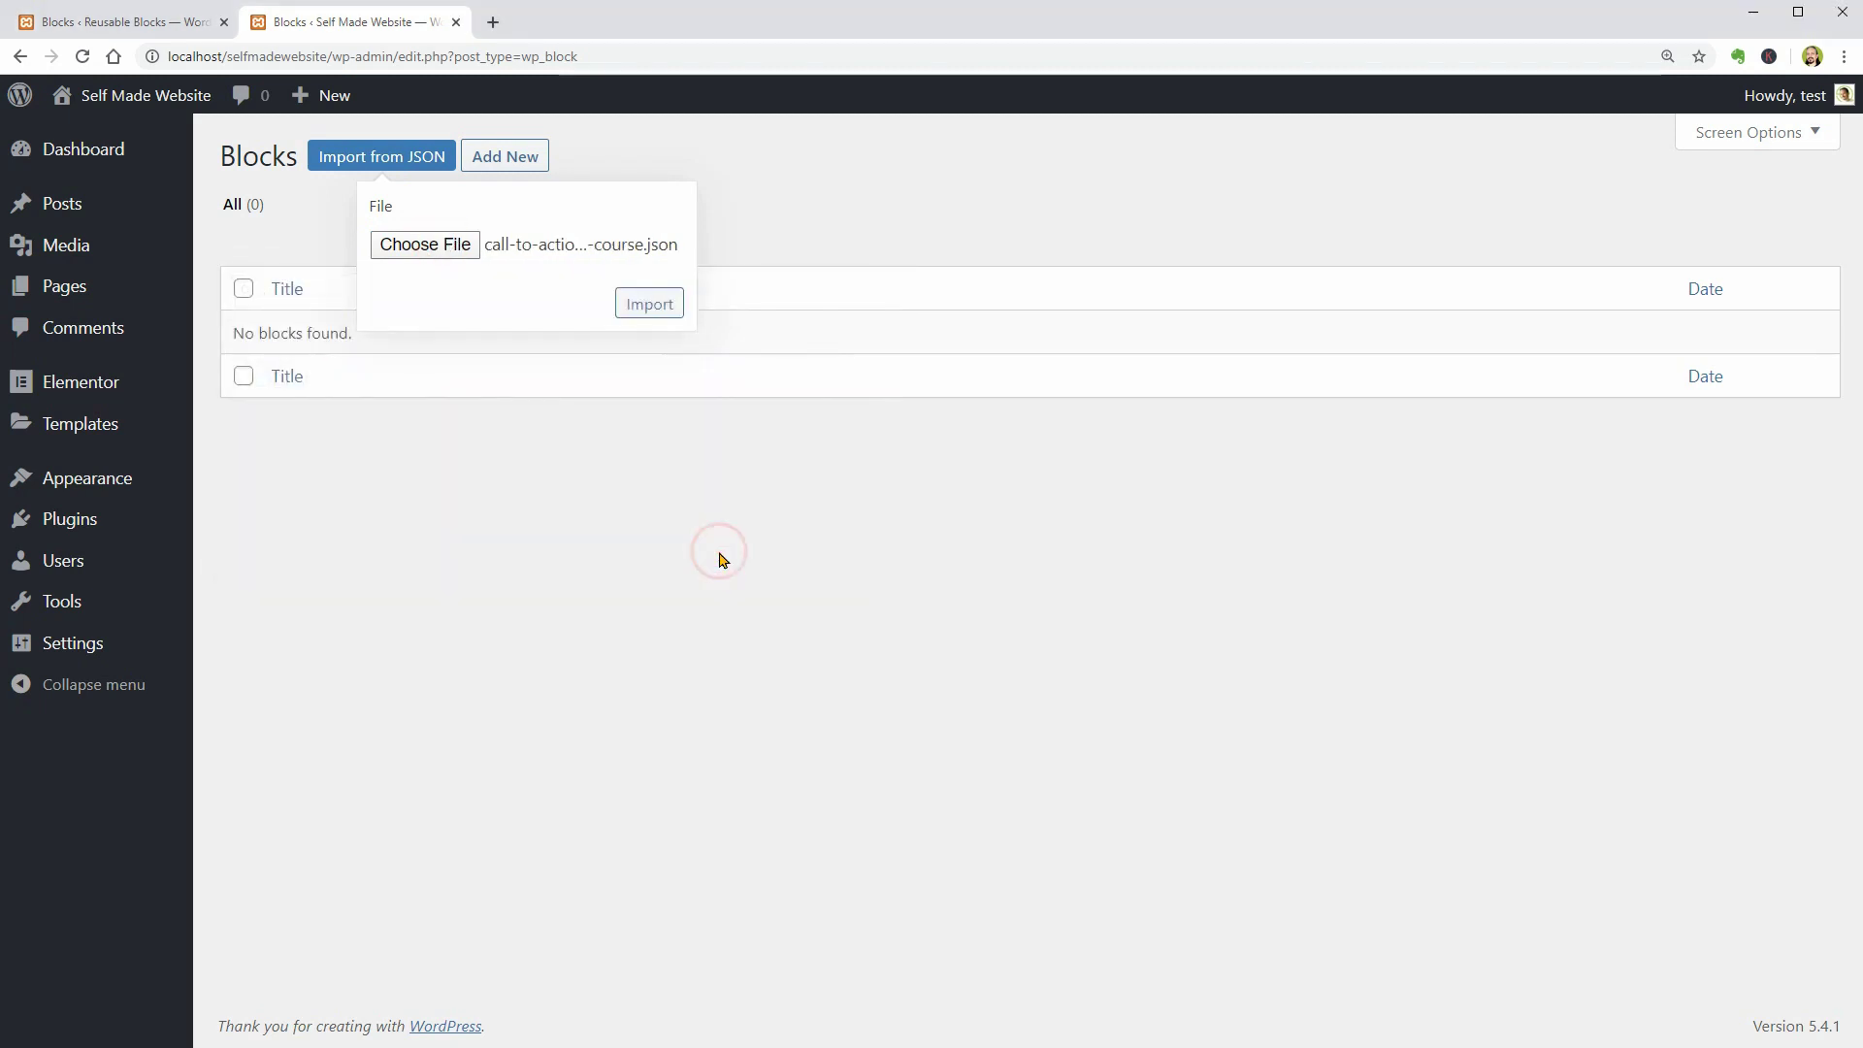
{"action": "left_click", "coordinate": [649, 305]}
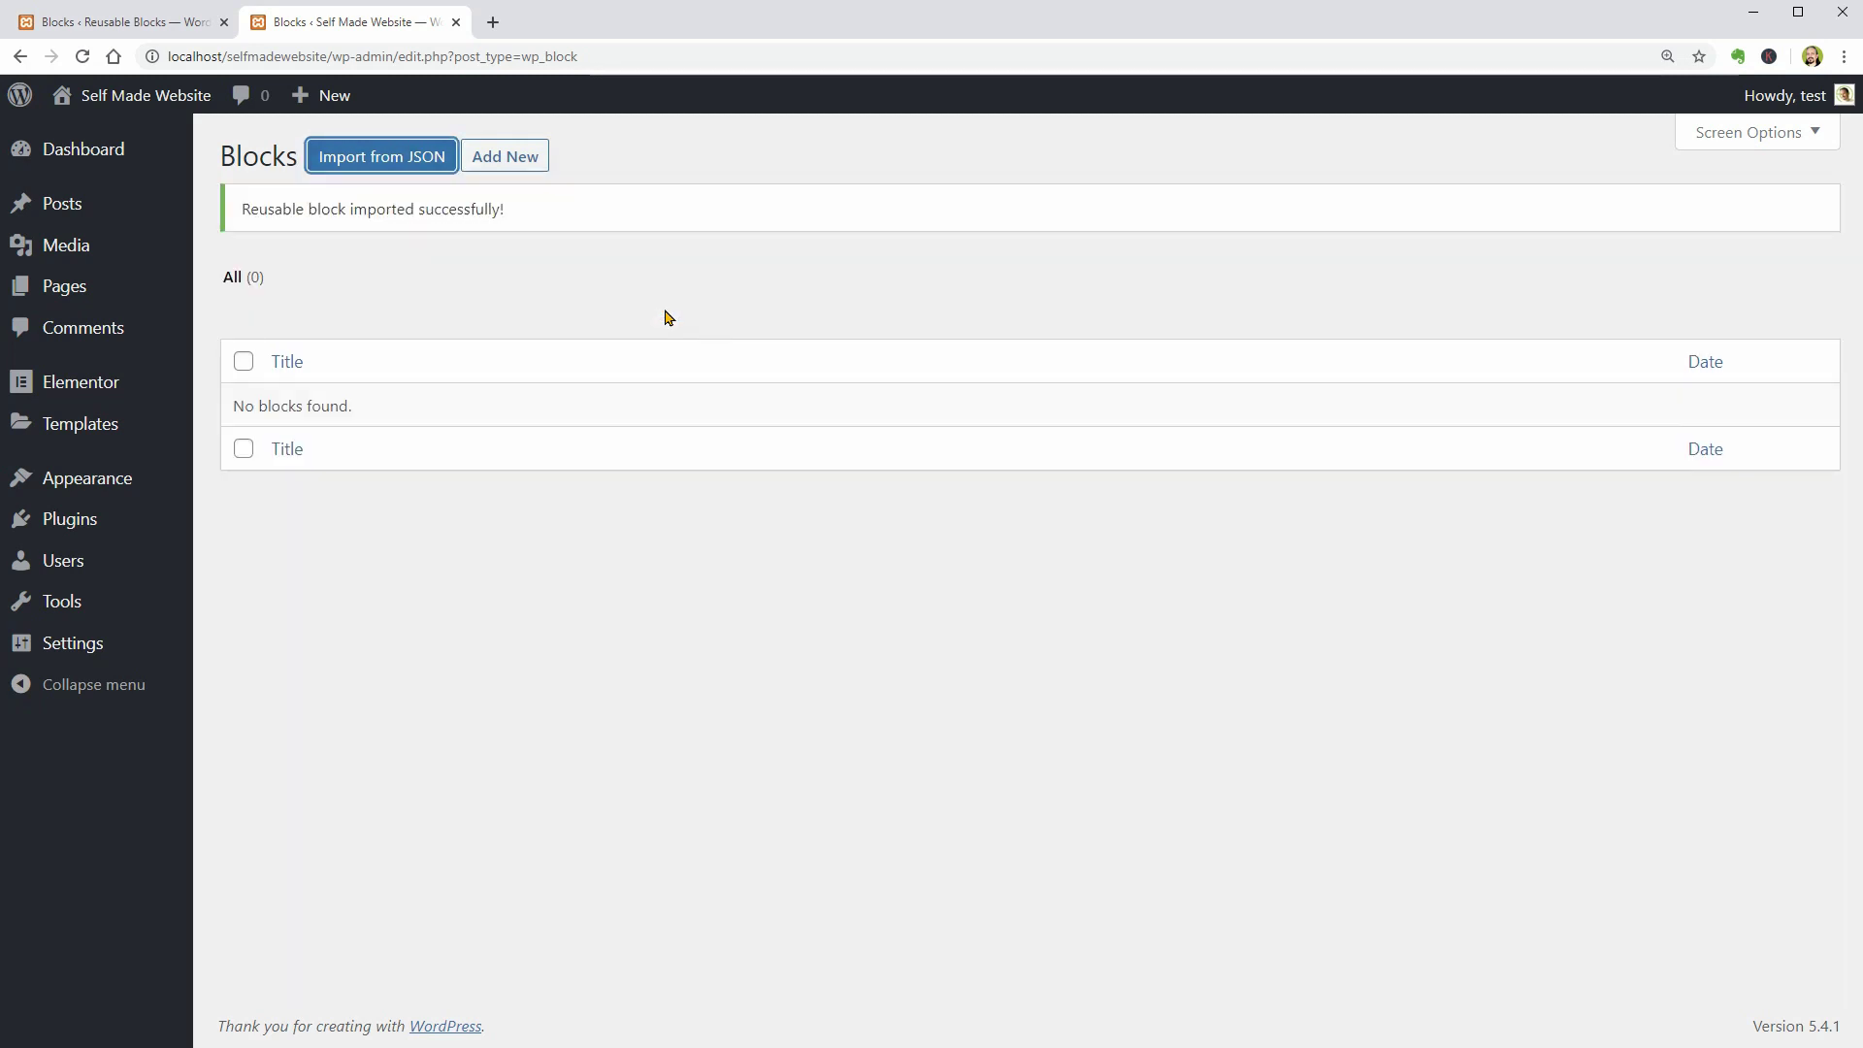
{"action": "left_click", "coordinate": [82, 56]}
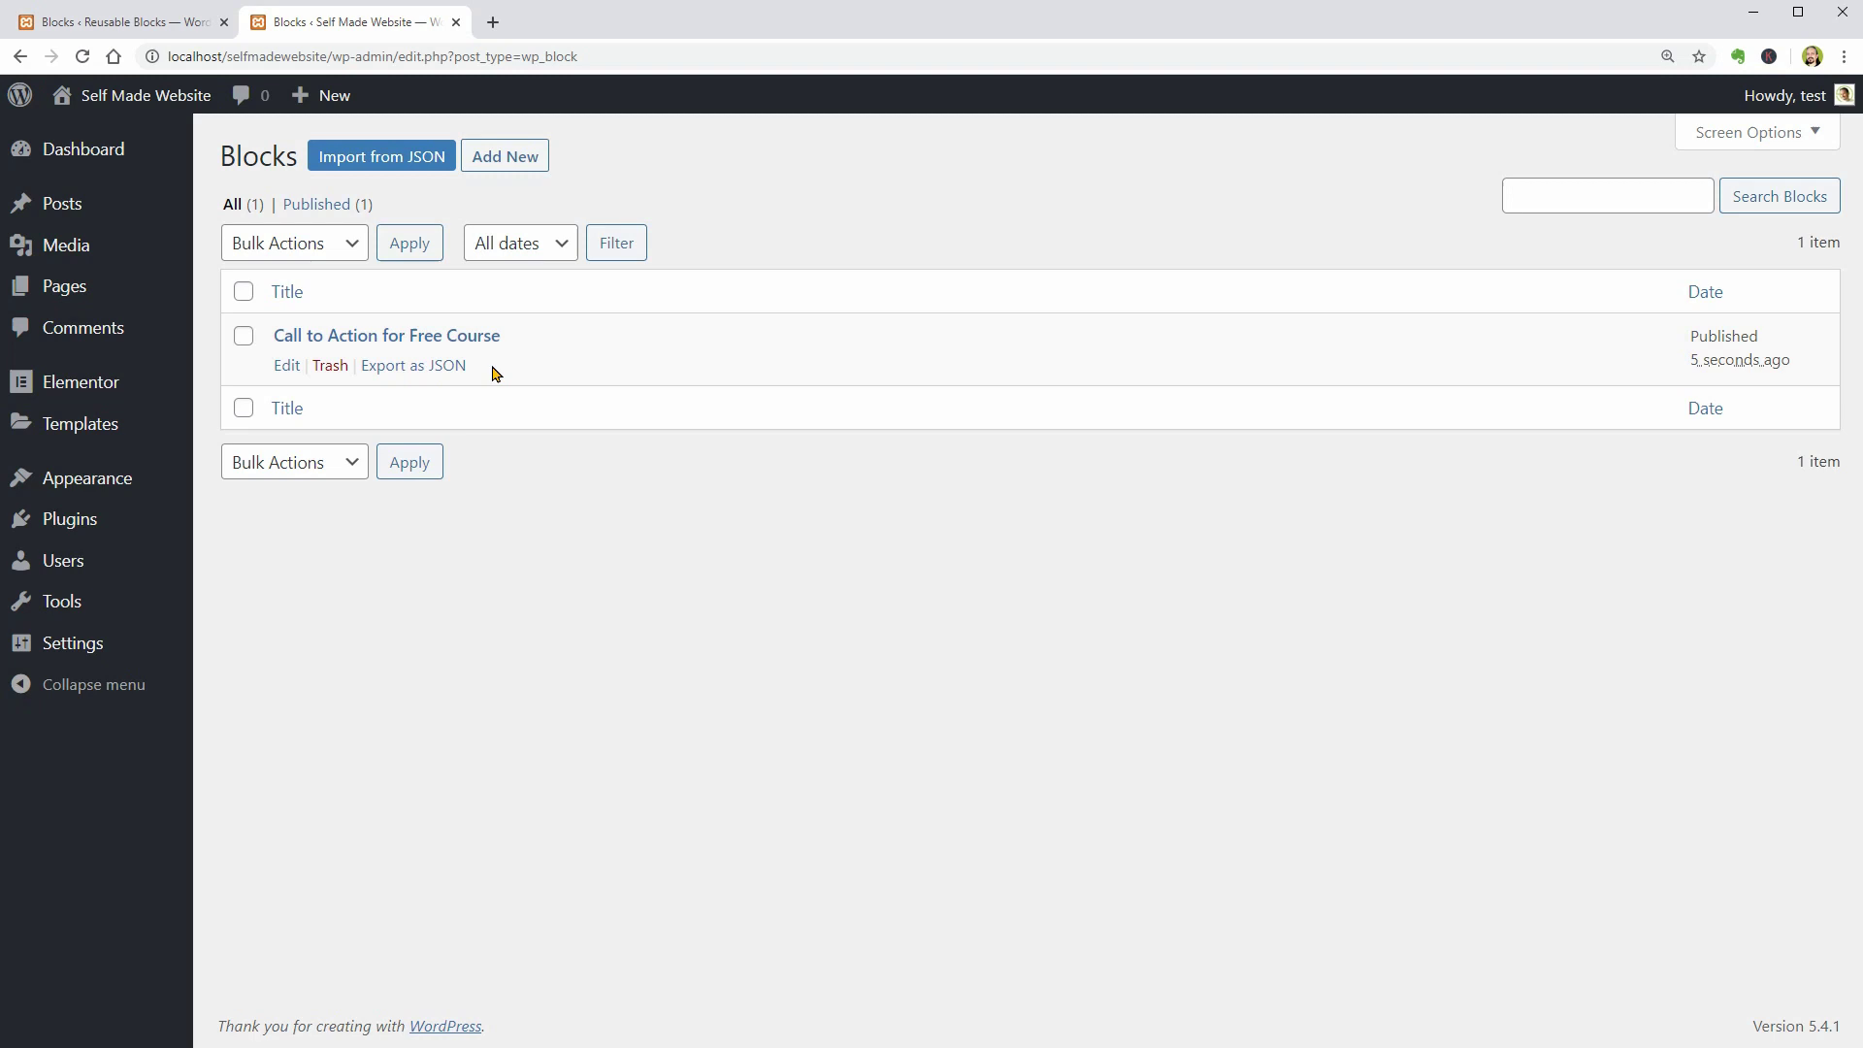
Open the Hello world! post for editing and select its welcome paragraph
{"action": "left_click", "coordinate": [248, 219]}
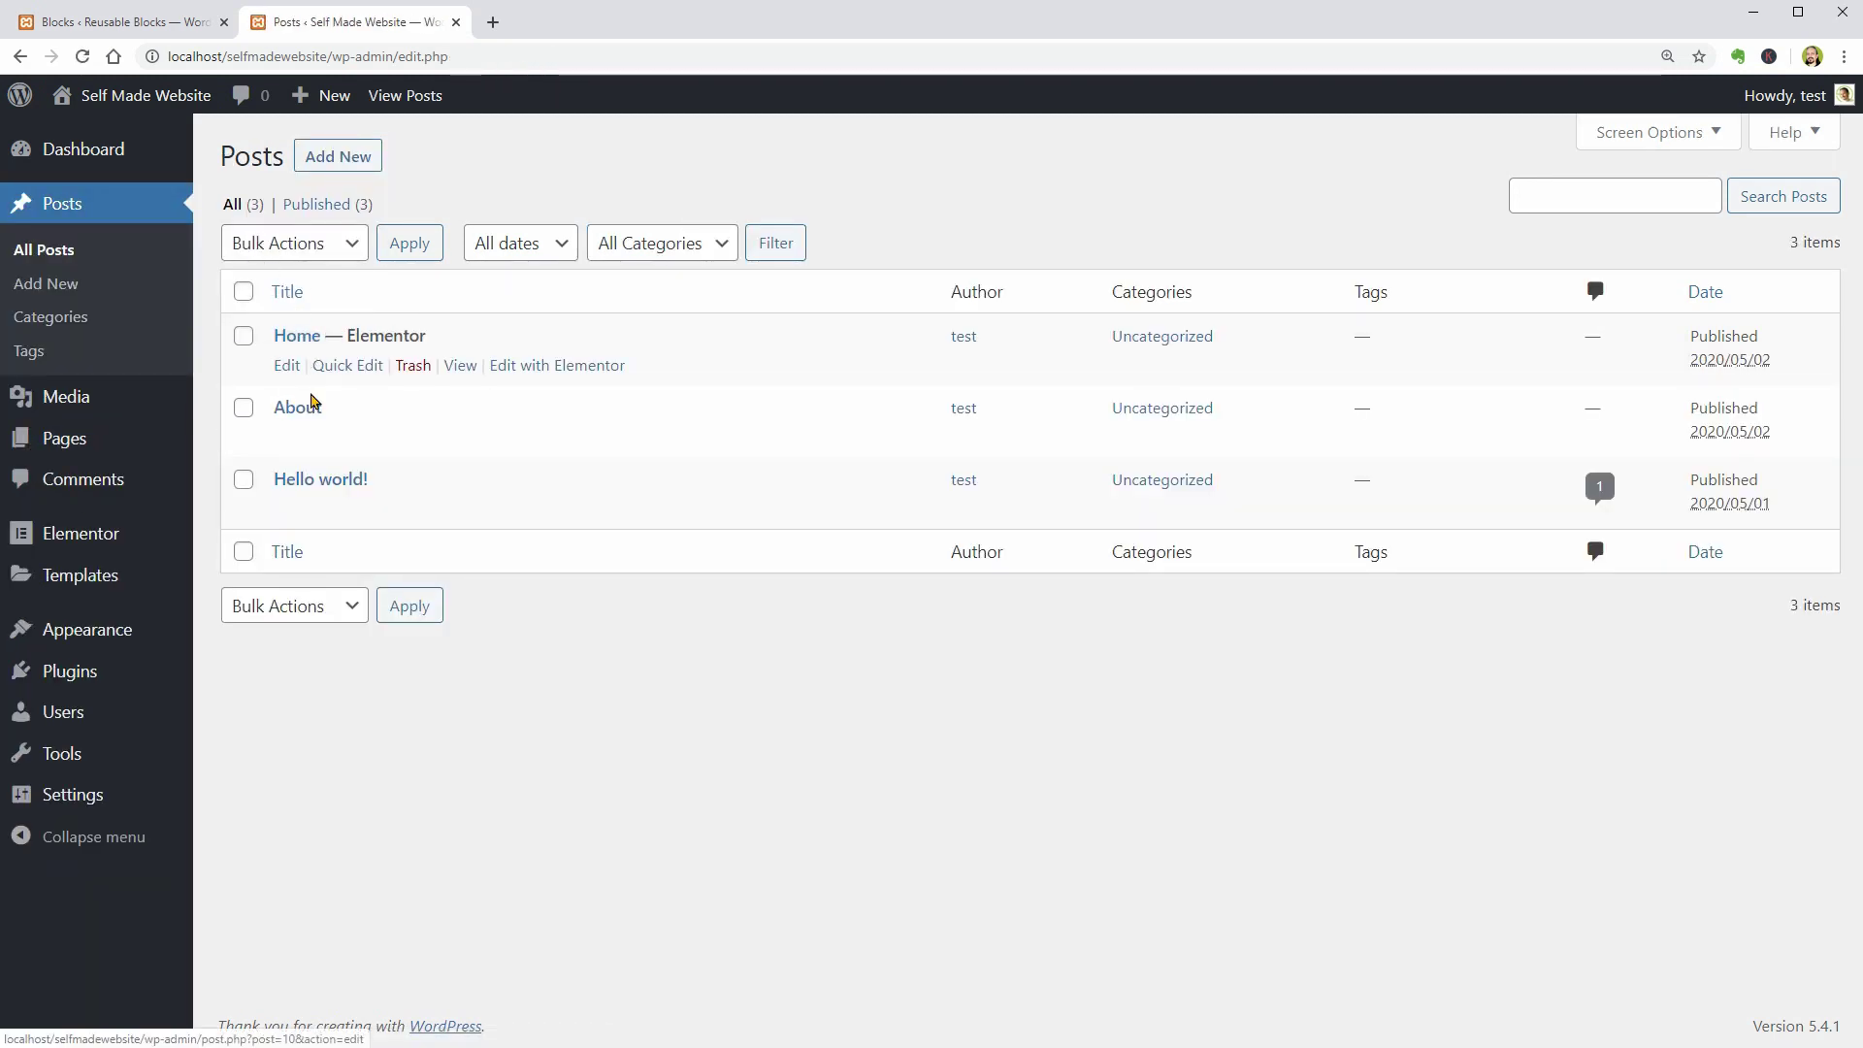
{"action": "left_click", "coordinate": [287, 510]}
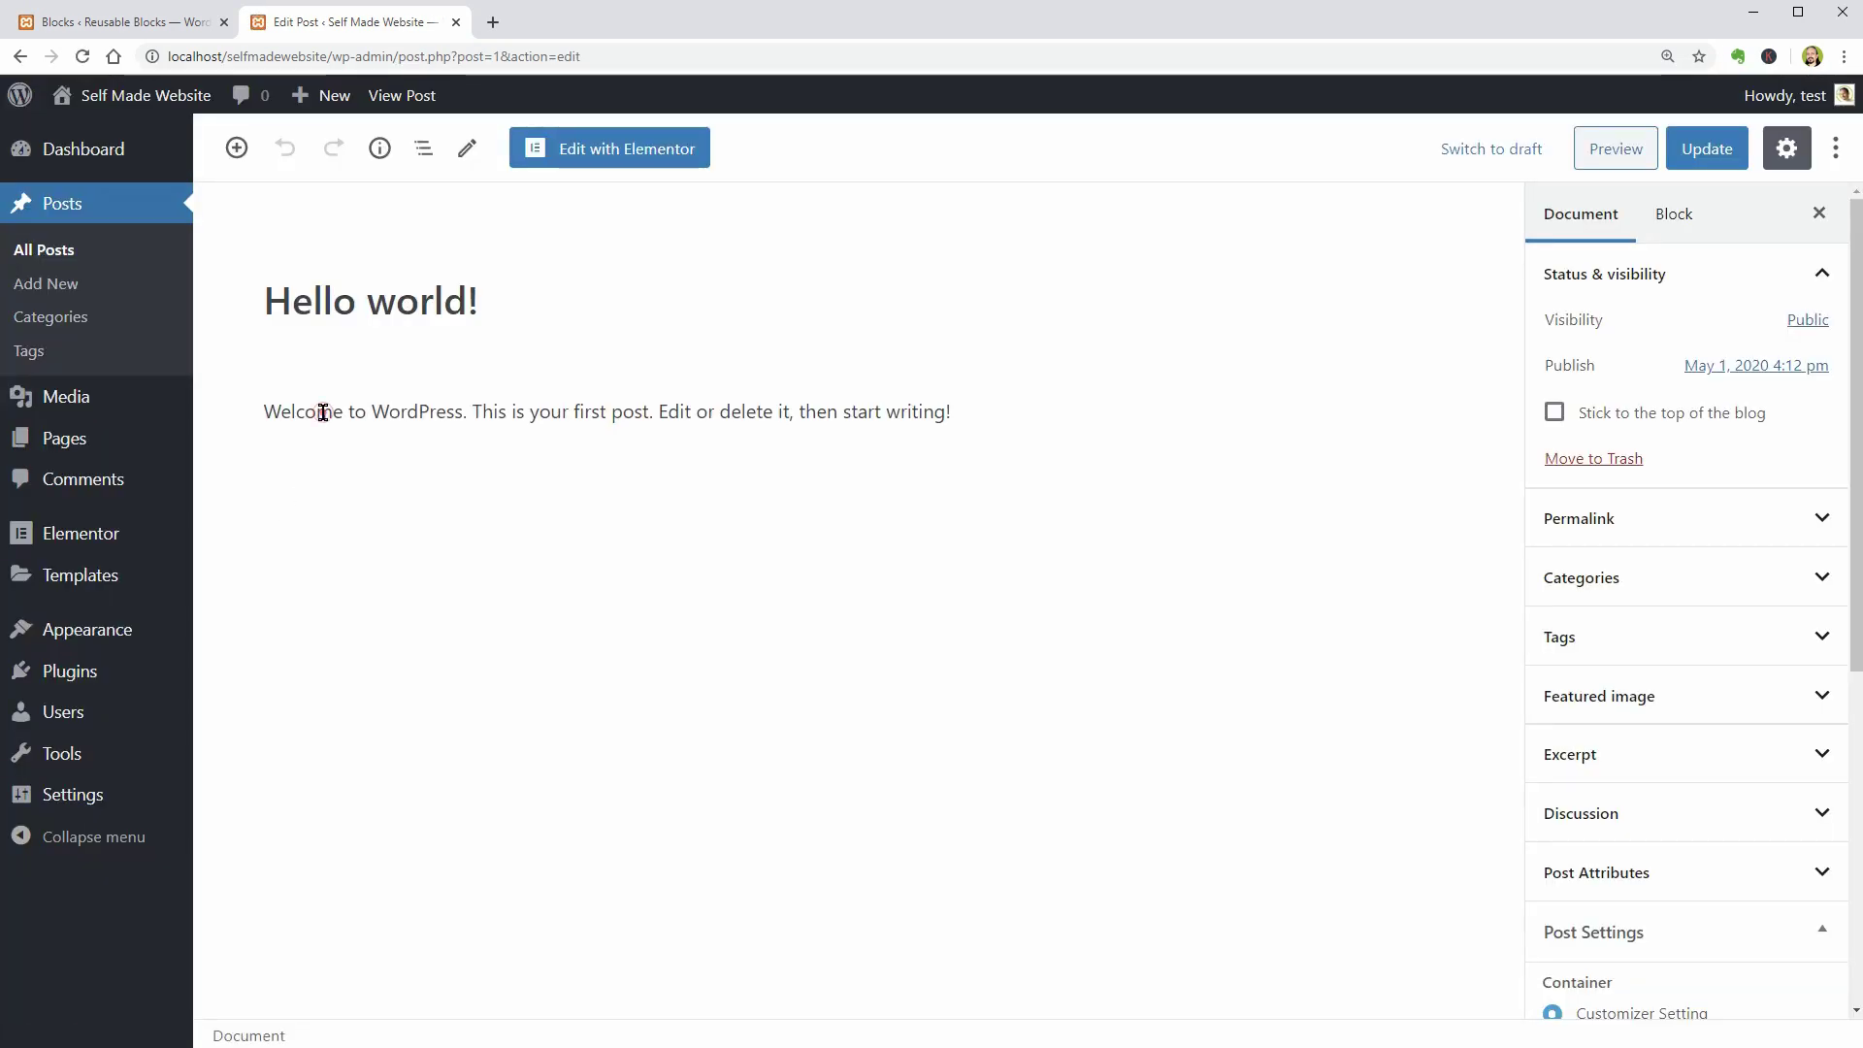
{"action": "left_click", "coordinate": [324, 412]}
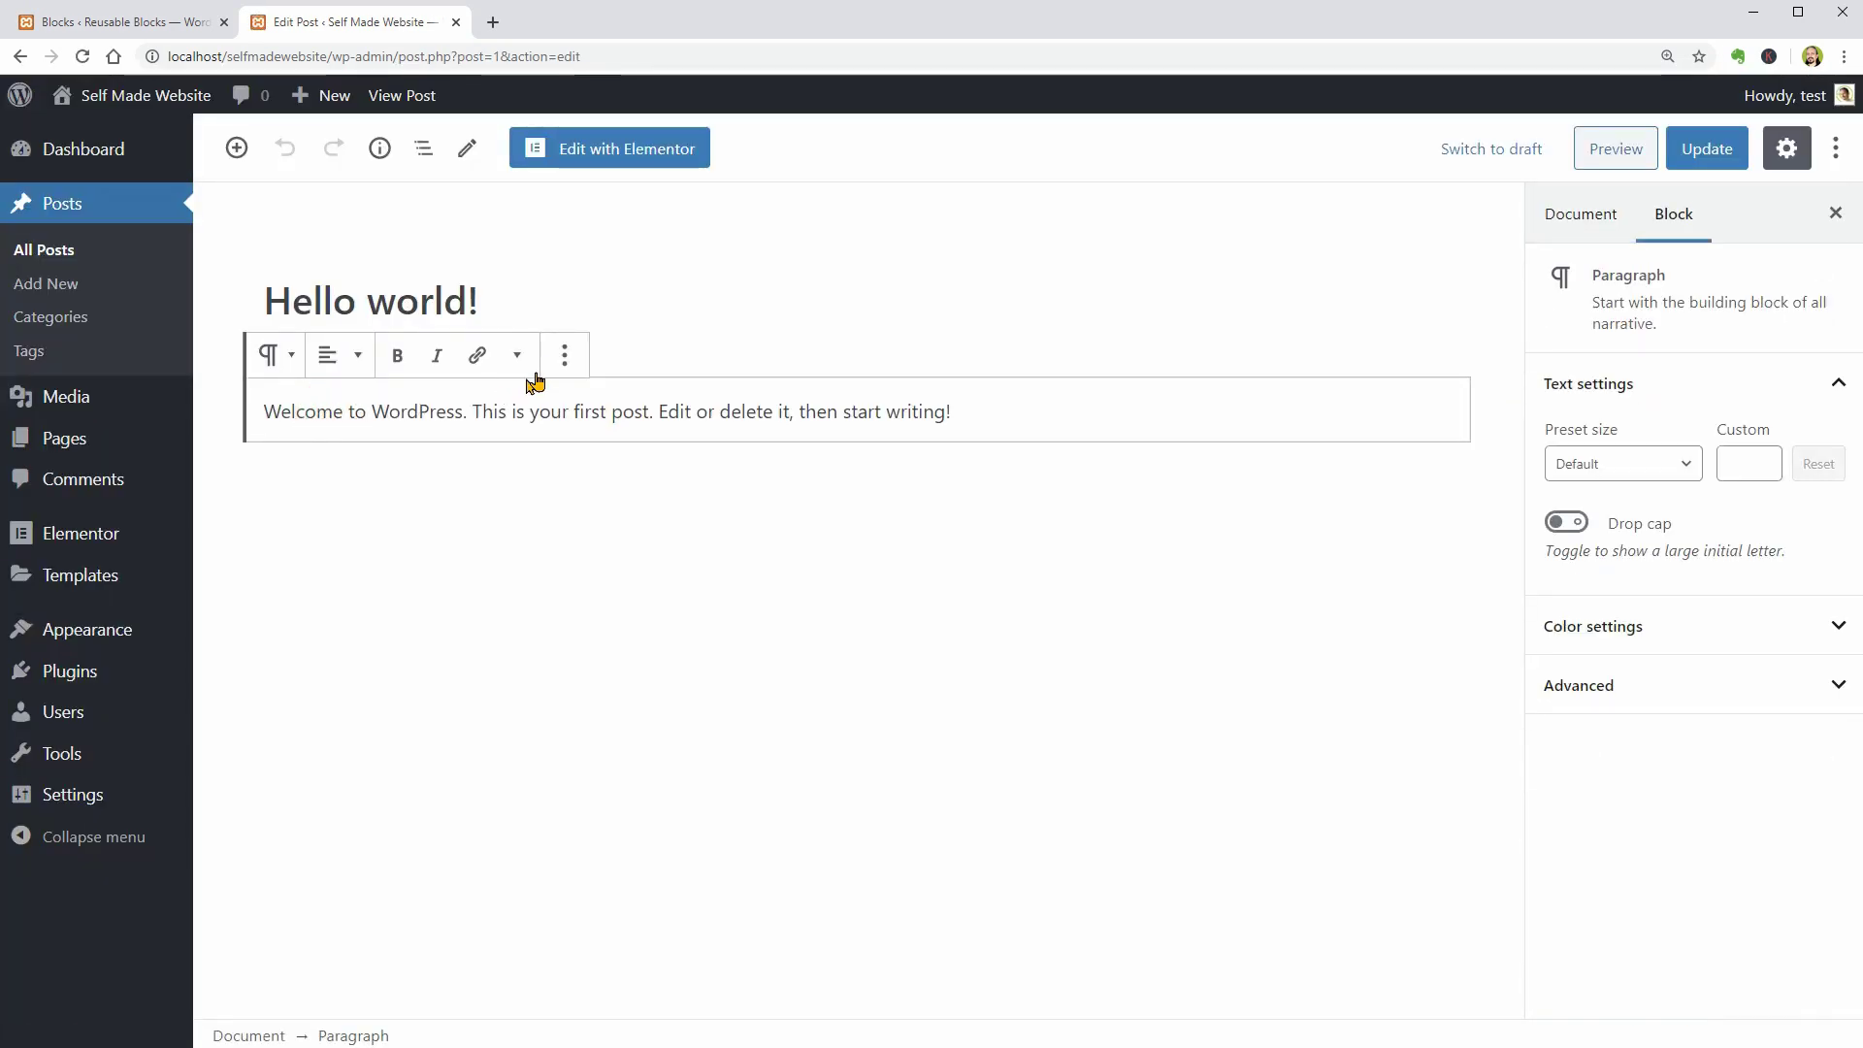
Insert 'Call to Action for Free Course' in a new block after the welcome paragraph
{"action": "left_click", "coordinate": [561, 358]}
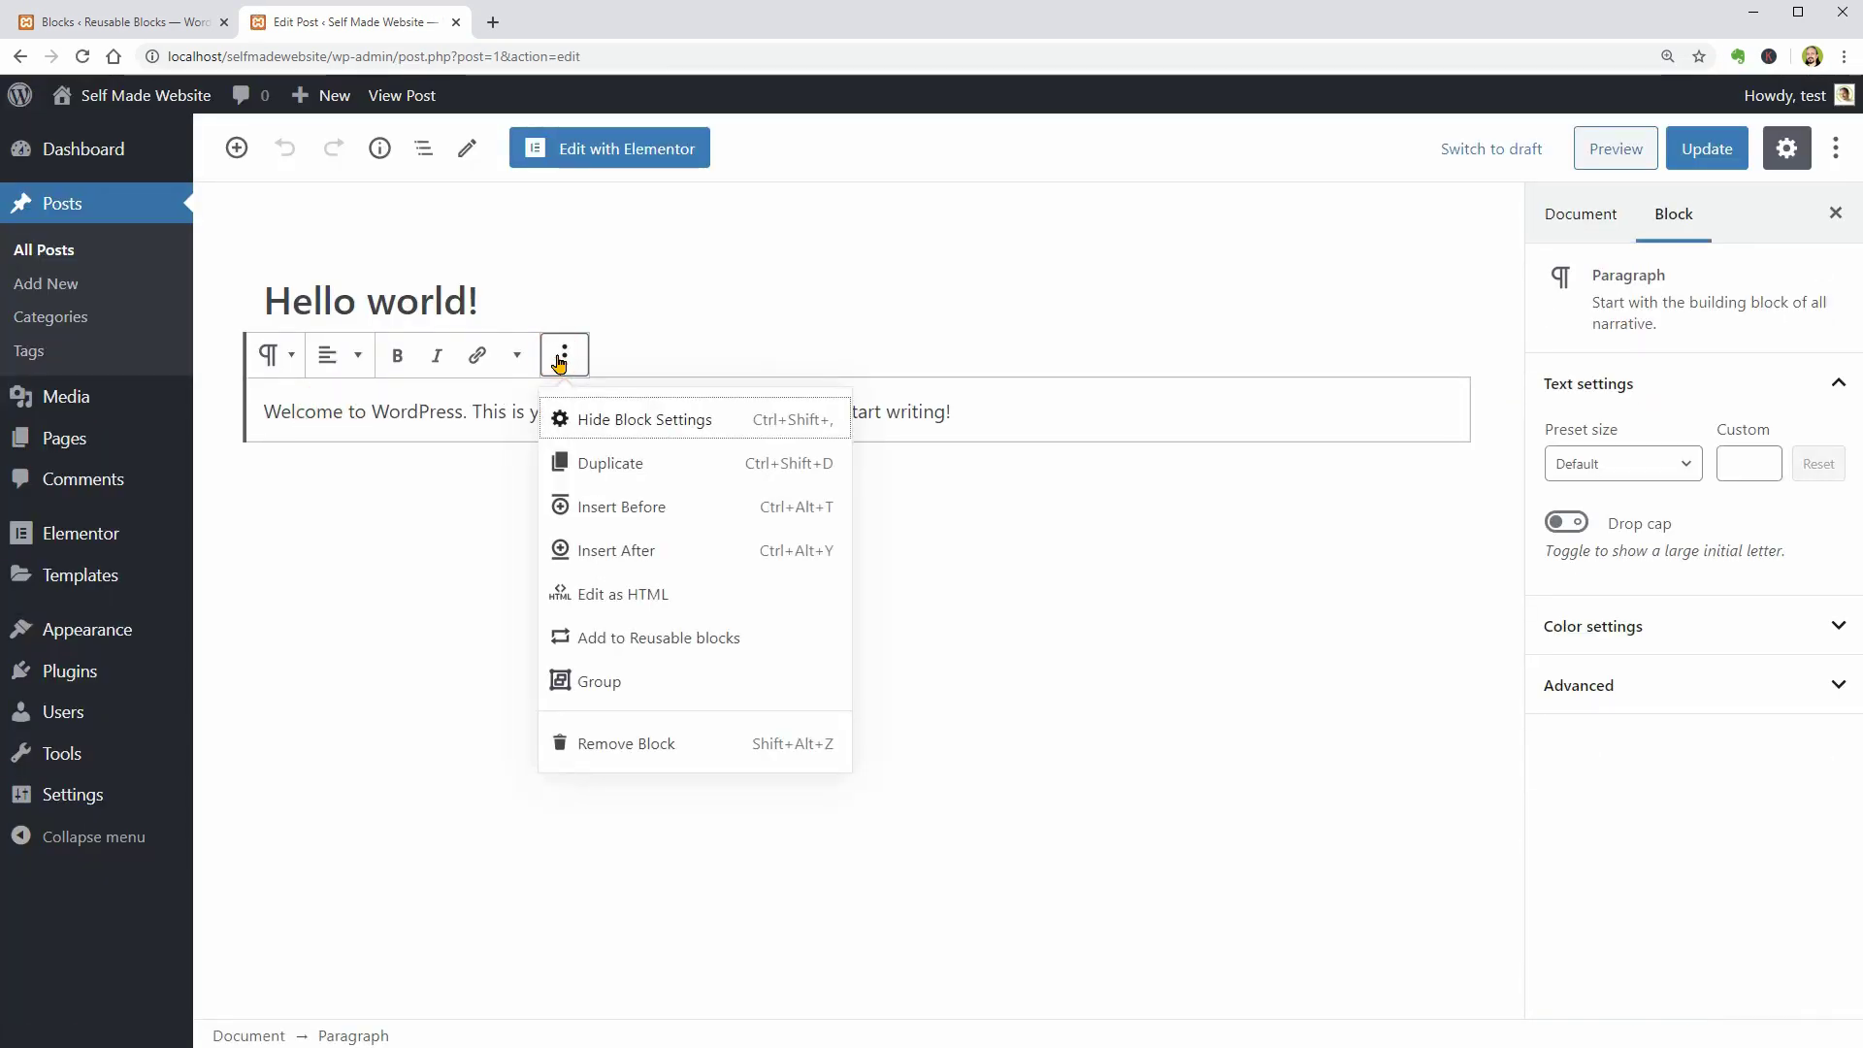
{"action": "left_click", "coordinate": [608, 549]}
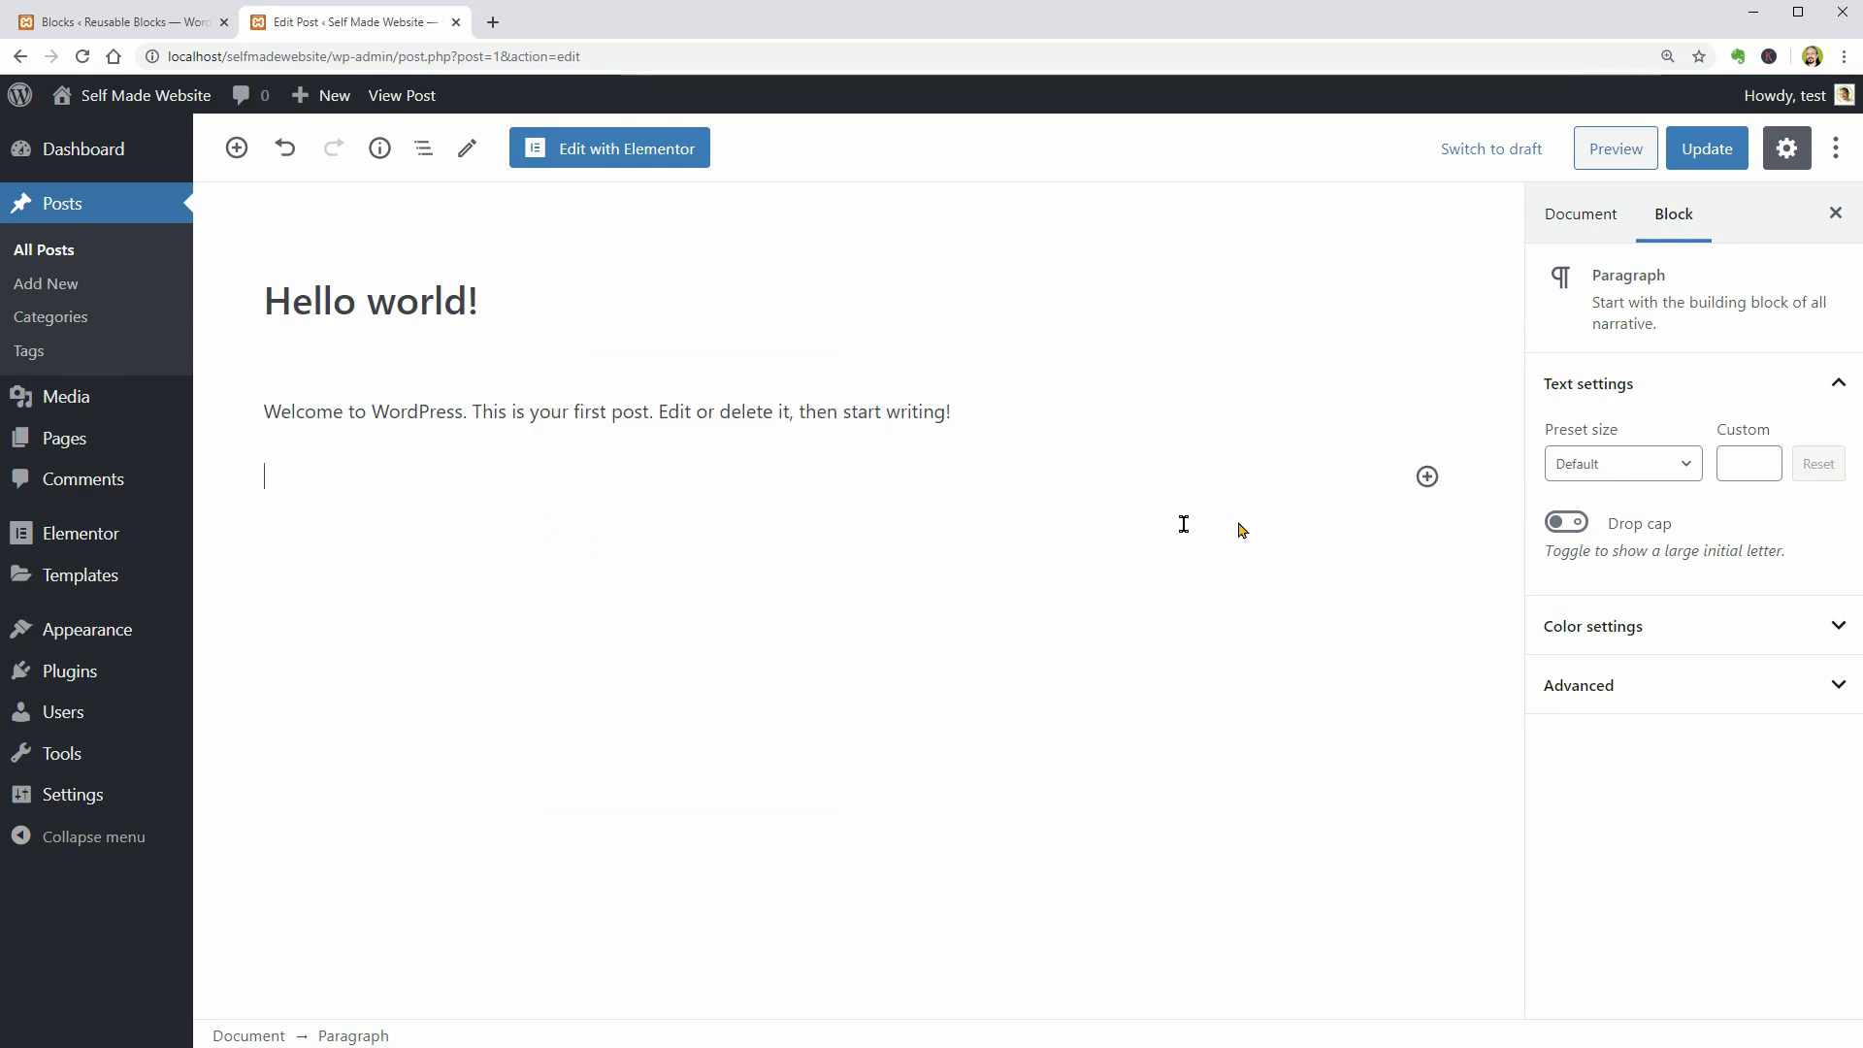
{"action": "left_click", "coordinate": [1425, 480]}
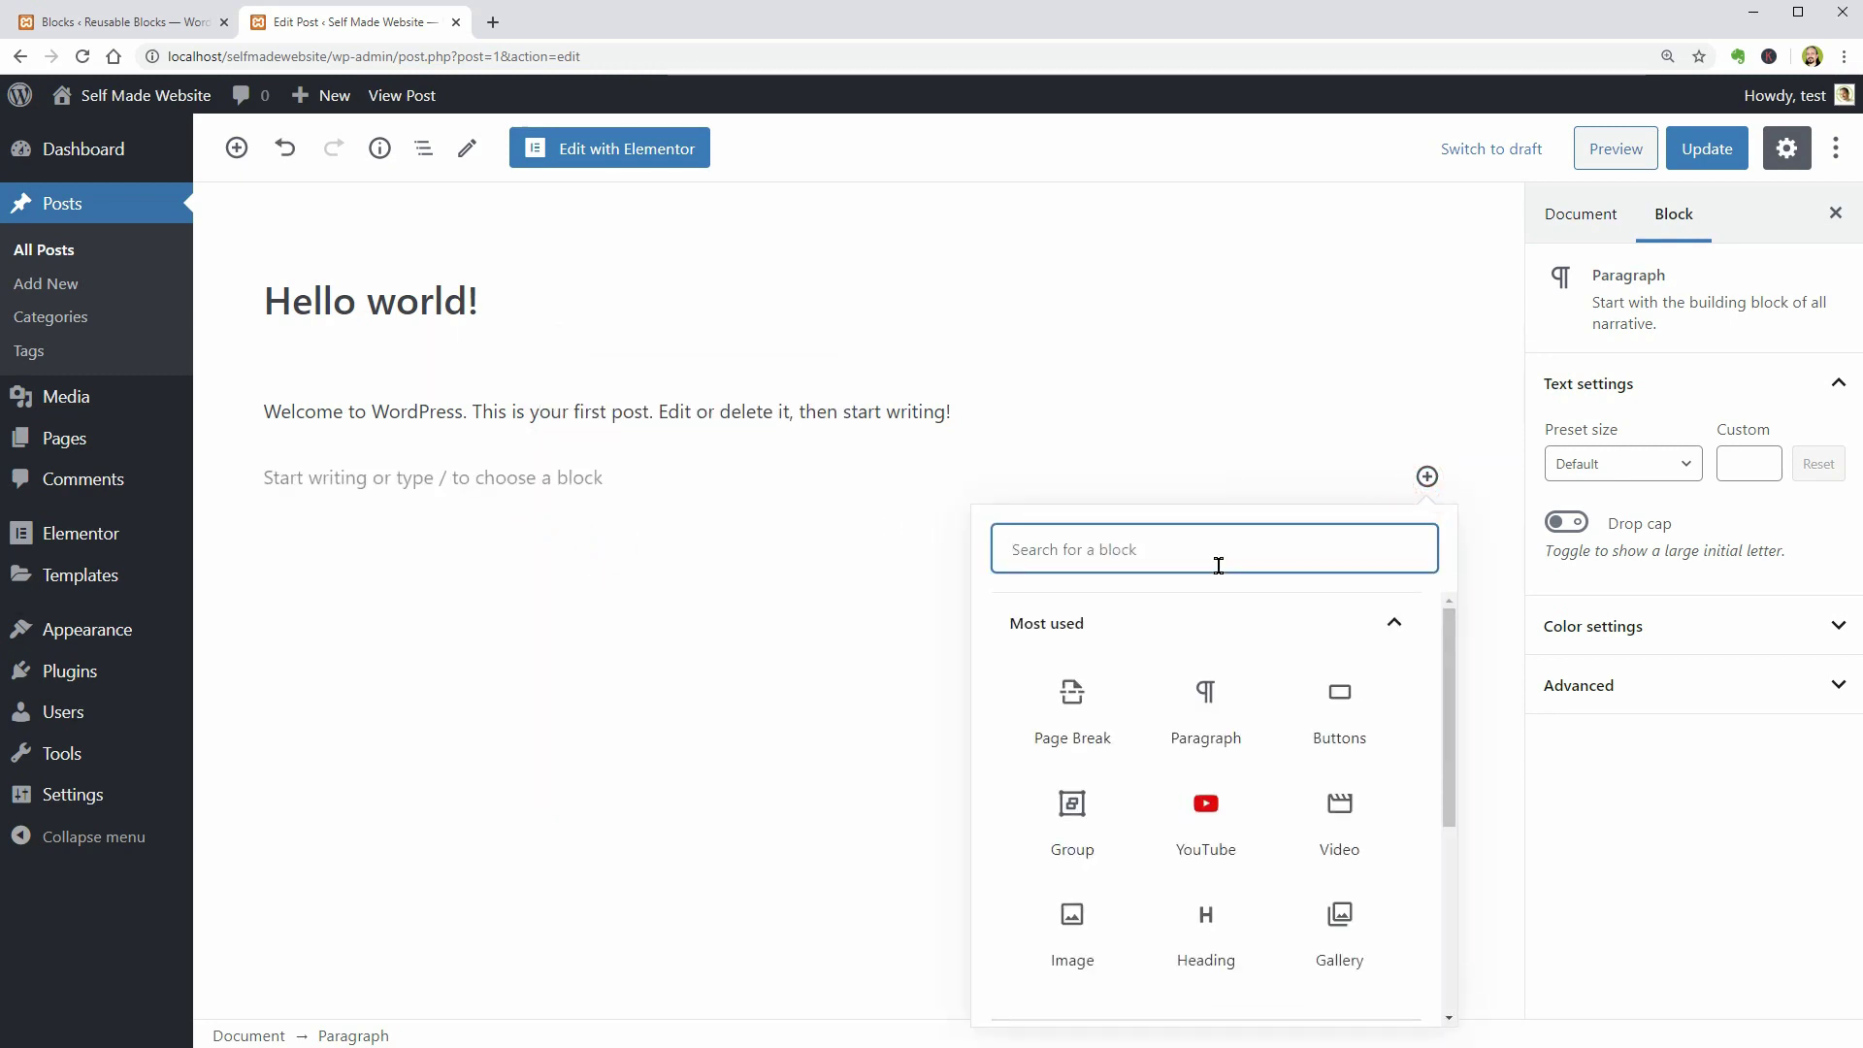
{"action": "type", "text": "call"}
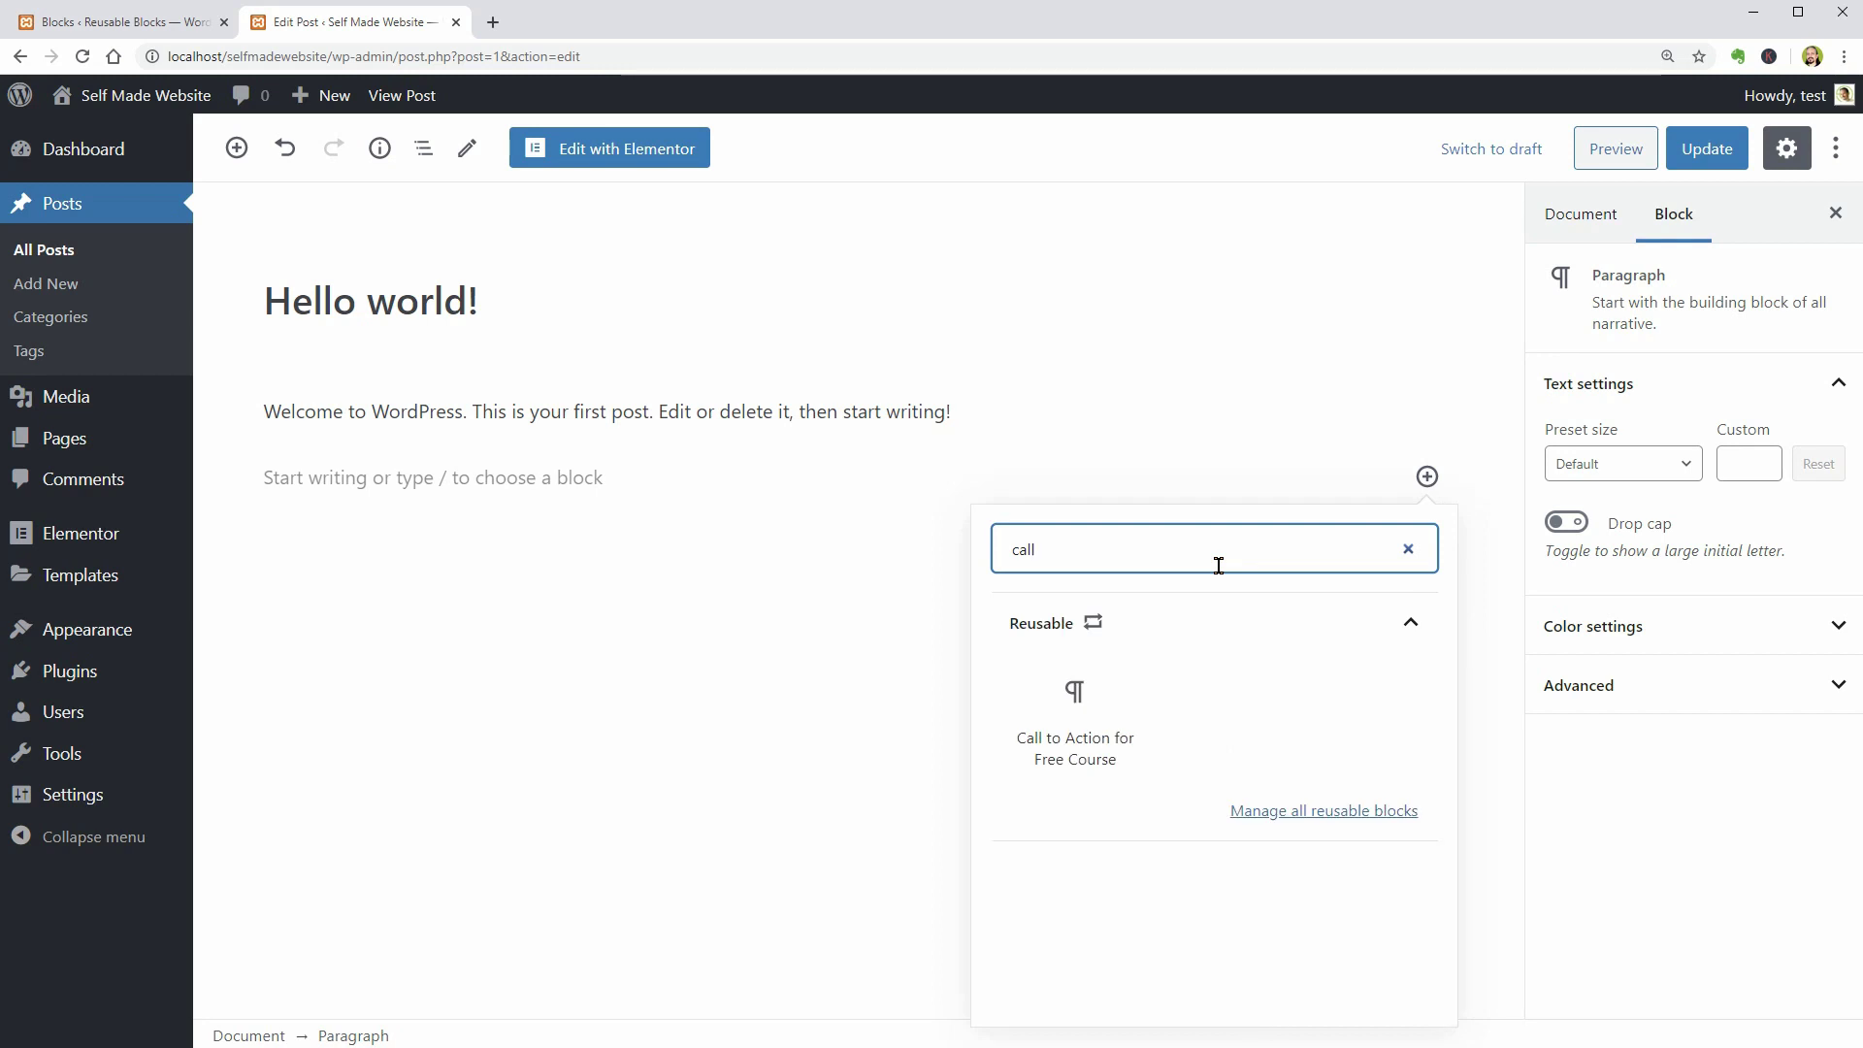
{"action": "left_click", "coordinate": [1074, 741]}
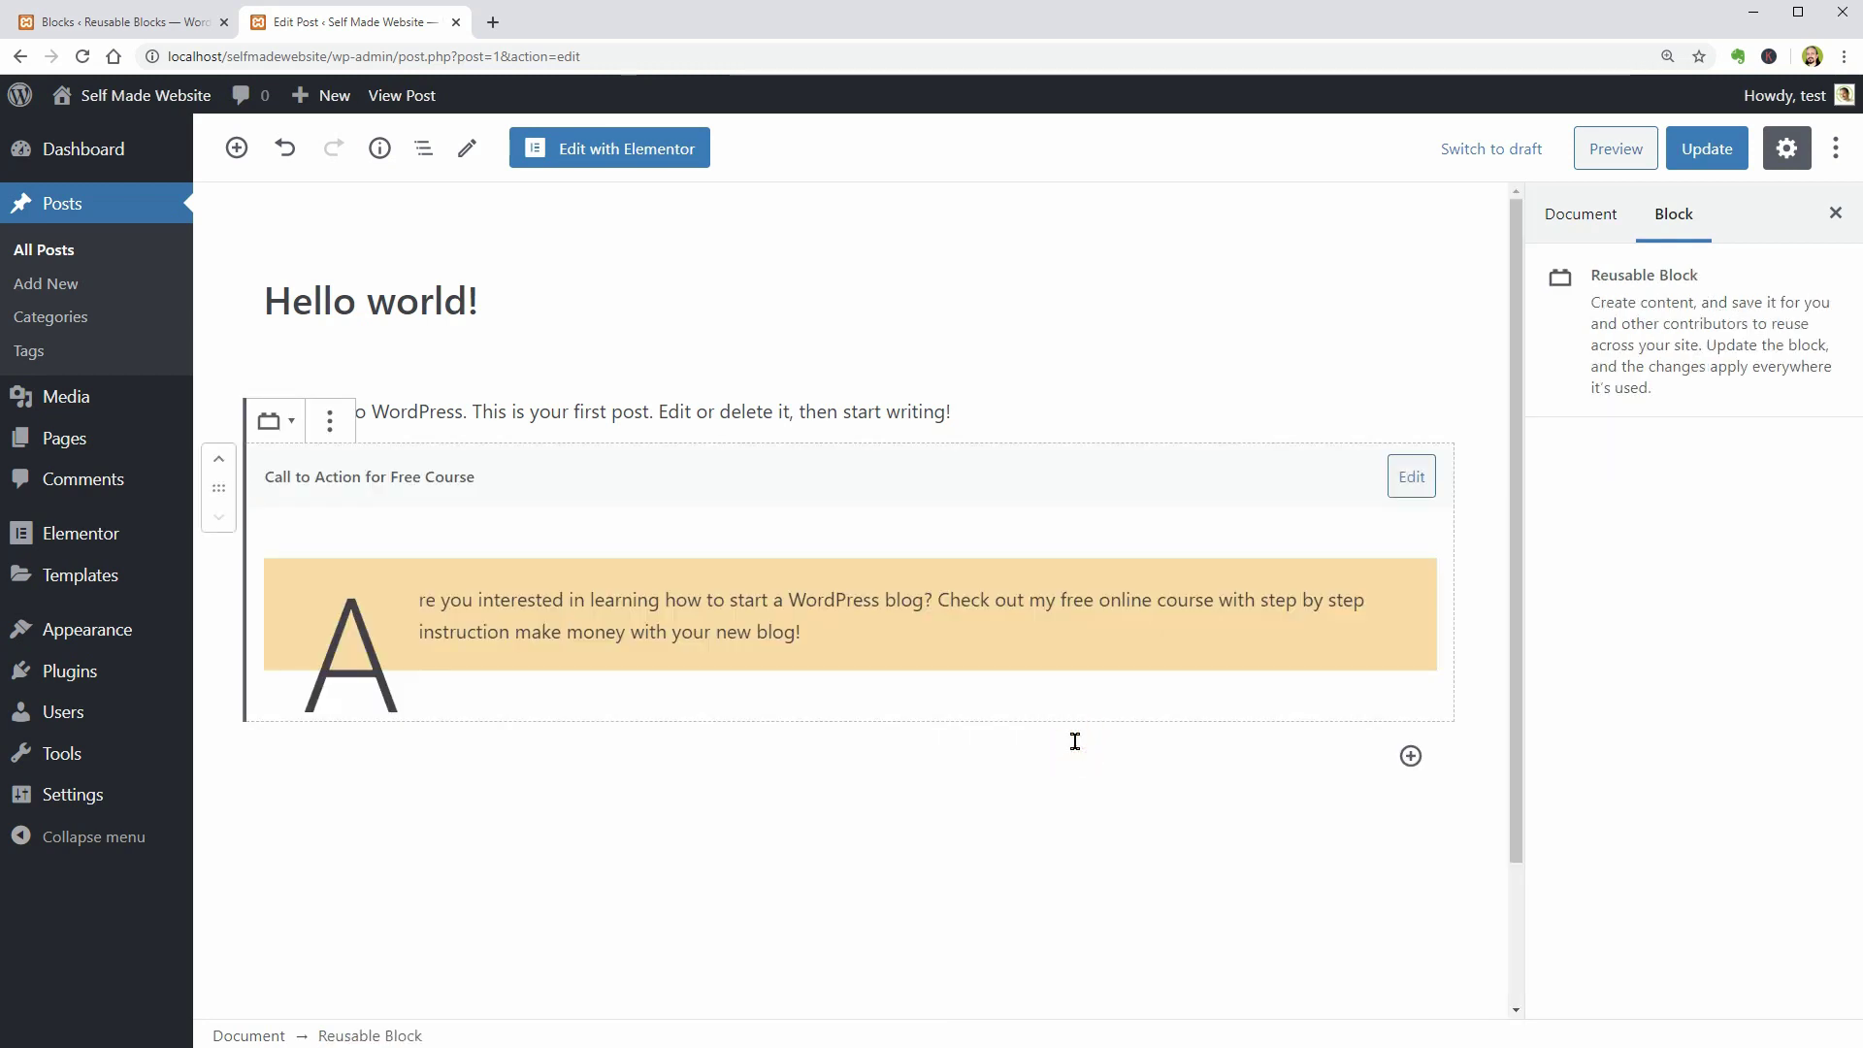